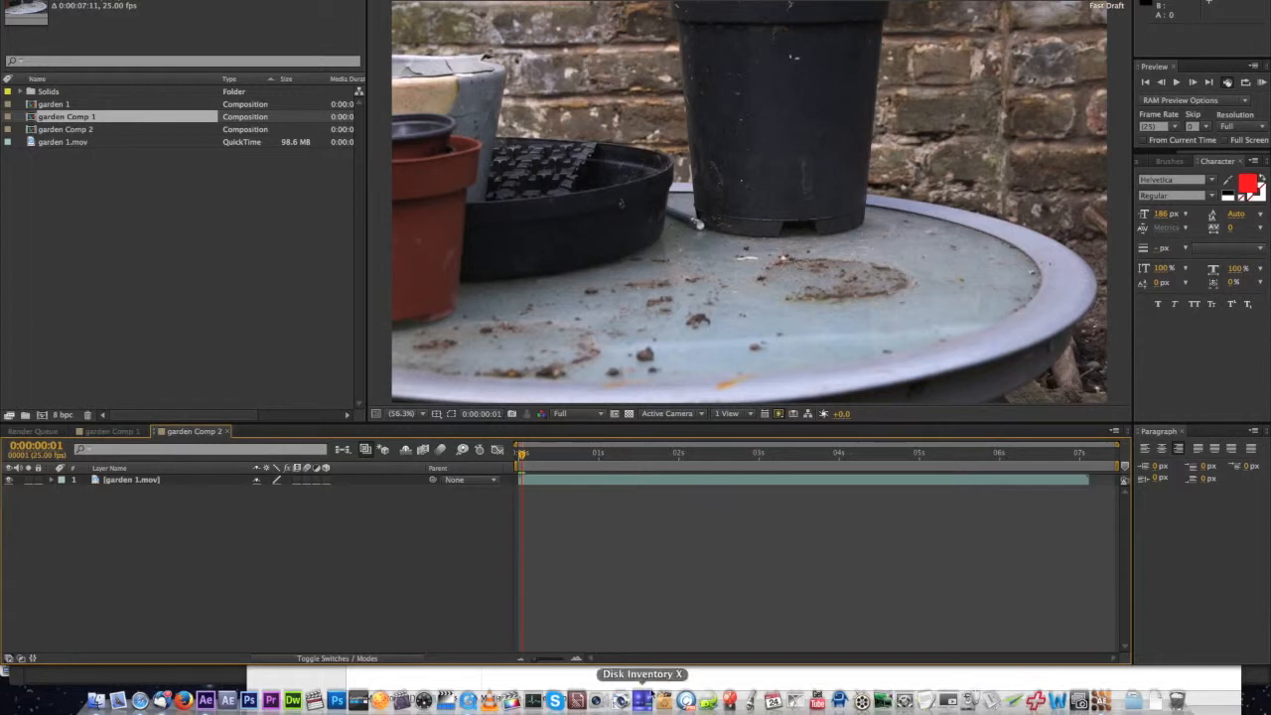
- Select the garden 1.mov layer in garden Comp 2, end the work area at 0:00:07:01 and return the playhead to the first frame
{"action": "left_click", "coordinate": [1101, 702]}
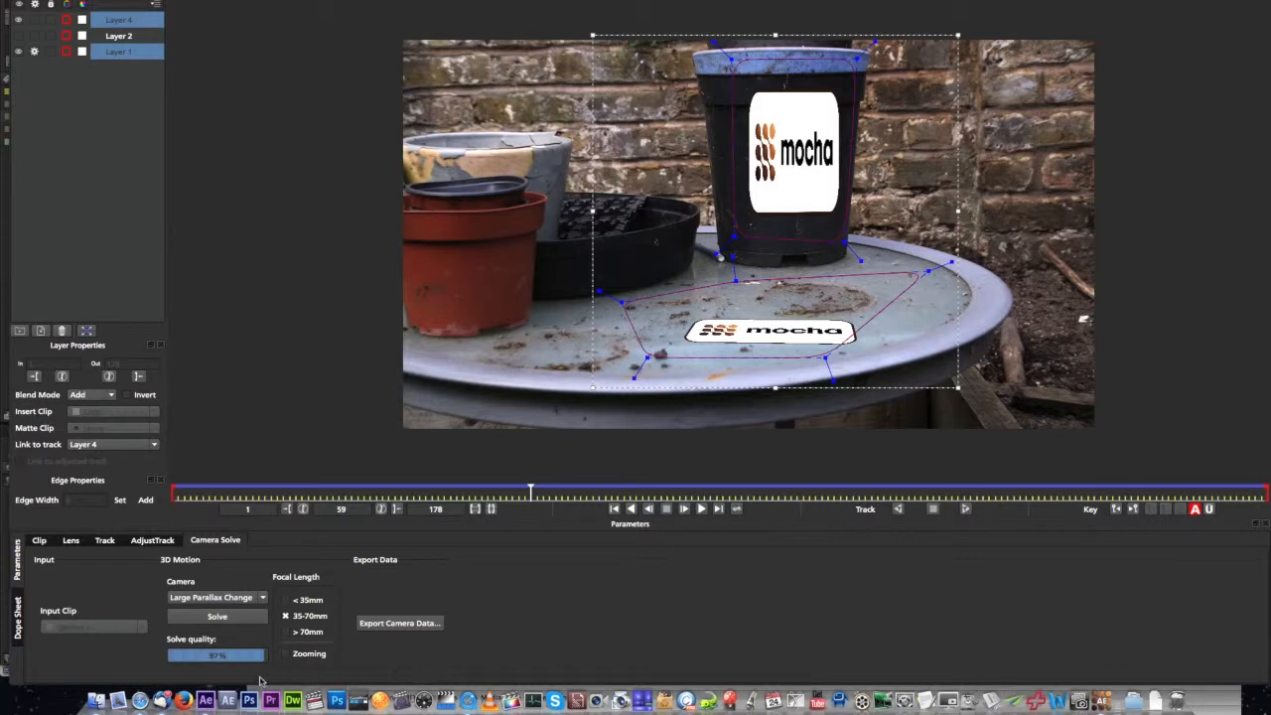
{"action": "left_click", "coordinate": [227, 700]}
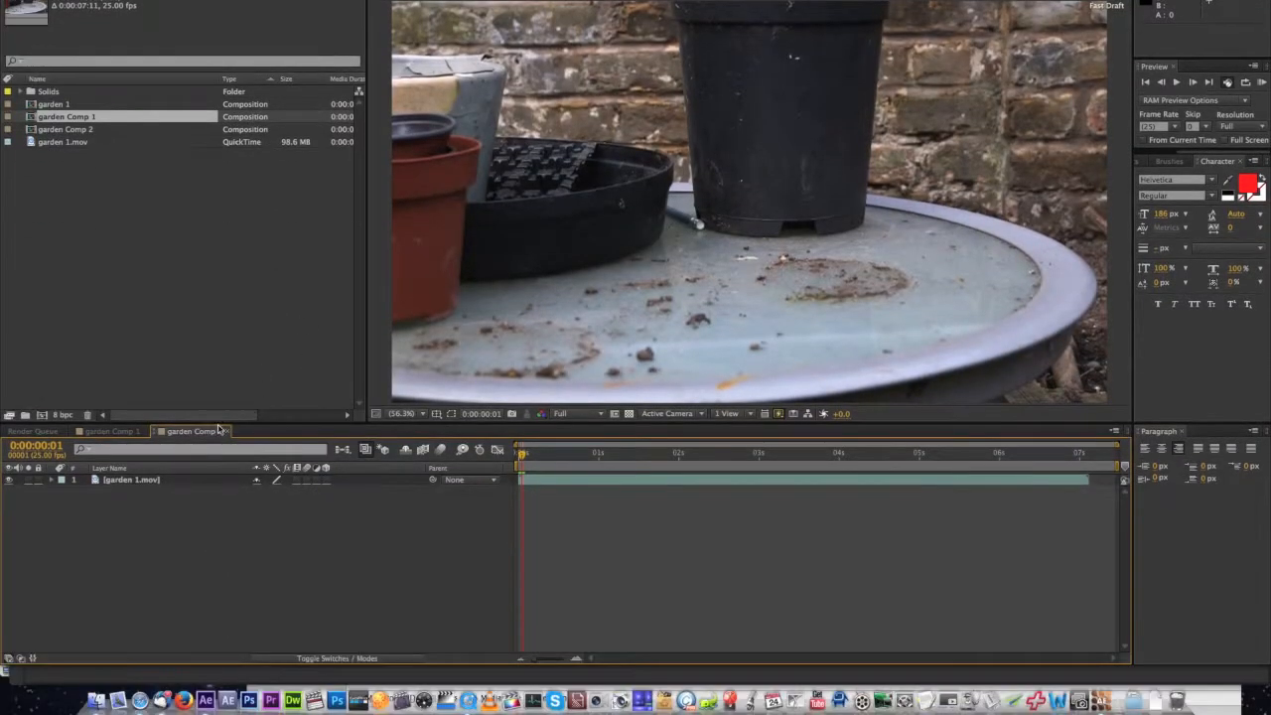
{"action": "left_click", "coordinate": [168, 480]}
{"action": "left_click_drag", "start_coordinate": [523, 454], "coordinate": [956, 502]}
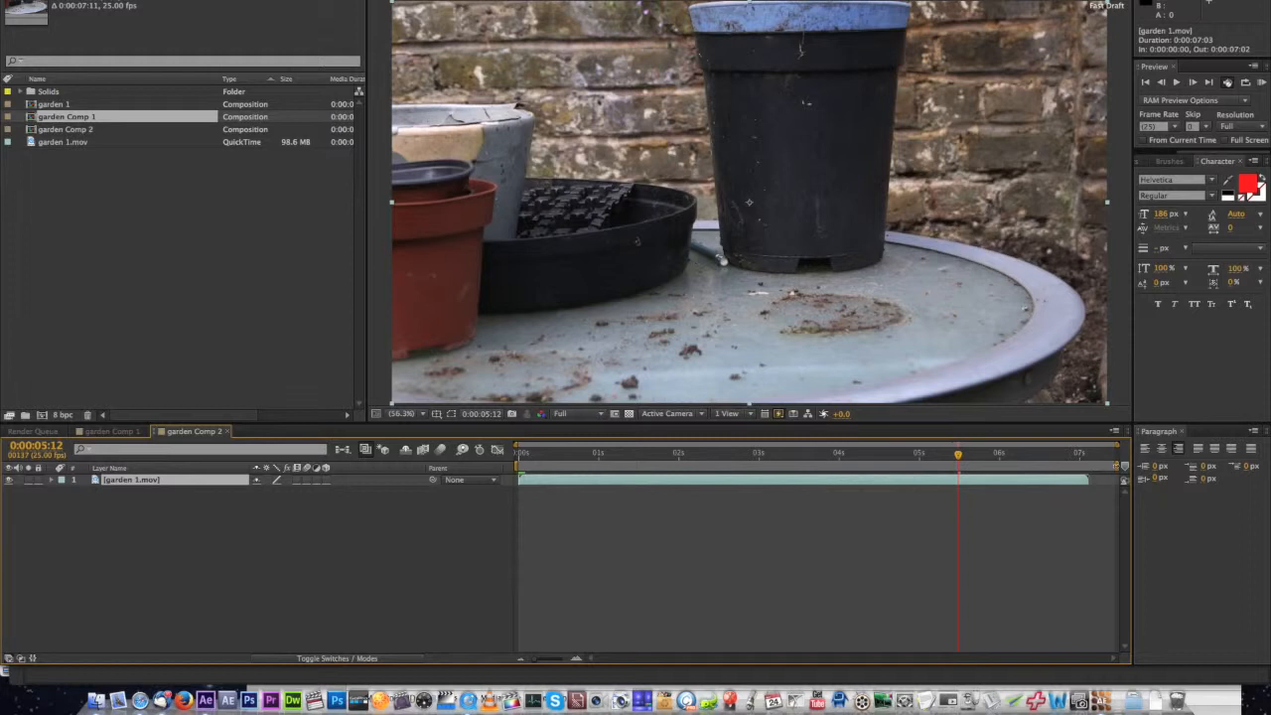
{"action": "left_click_drag", "start_coordinate": [1113, 464], "coordinate": [1086, 465]}
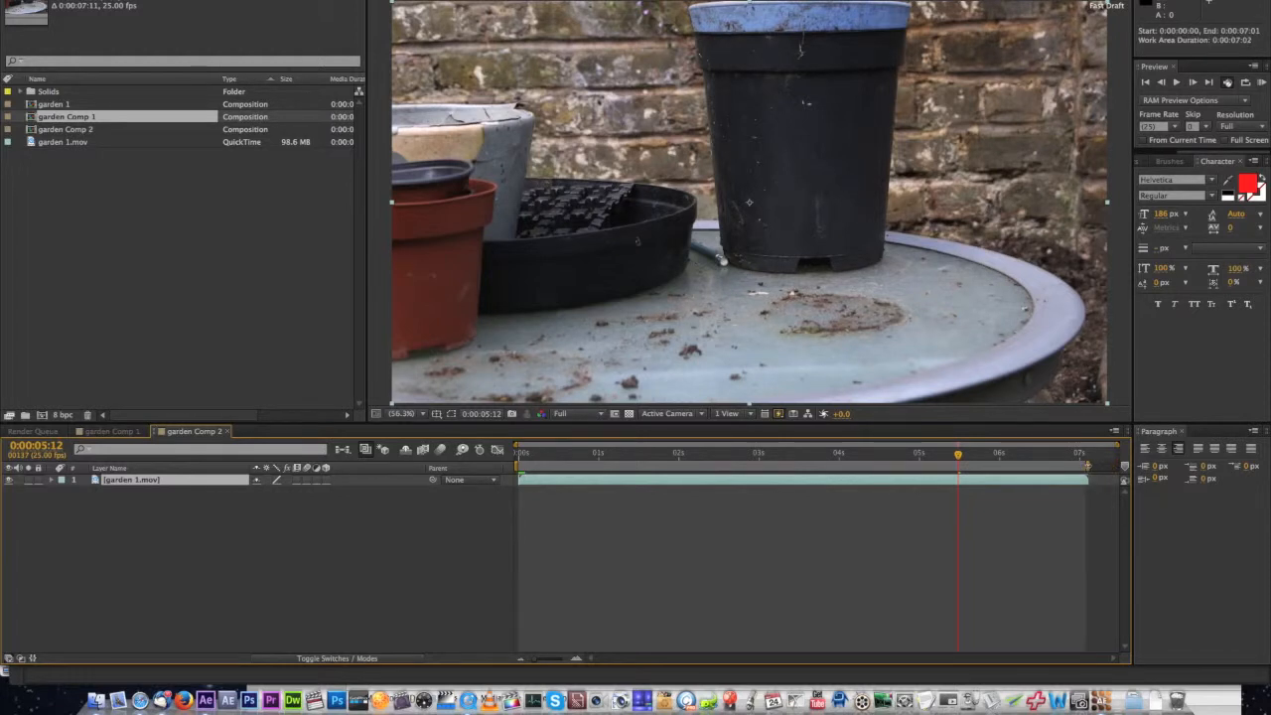
{"action": "left_click_drag", "start_coordinate": [957, 459], "coordinate": [627, 488]}
{"action": "key", "text": "Home"}
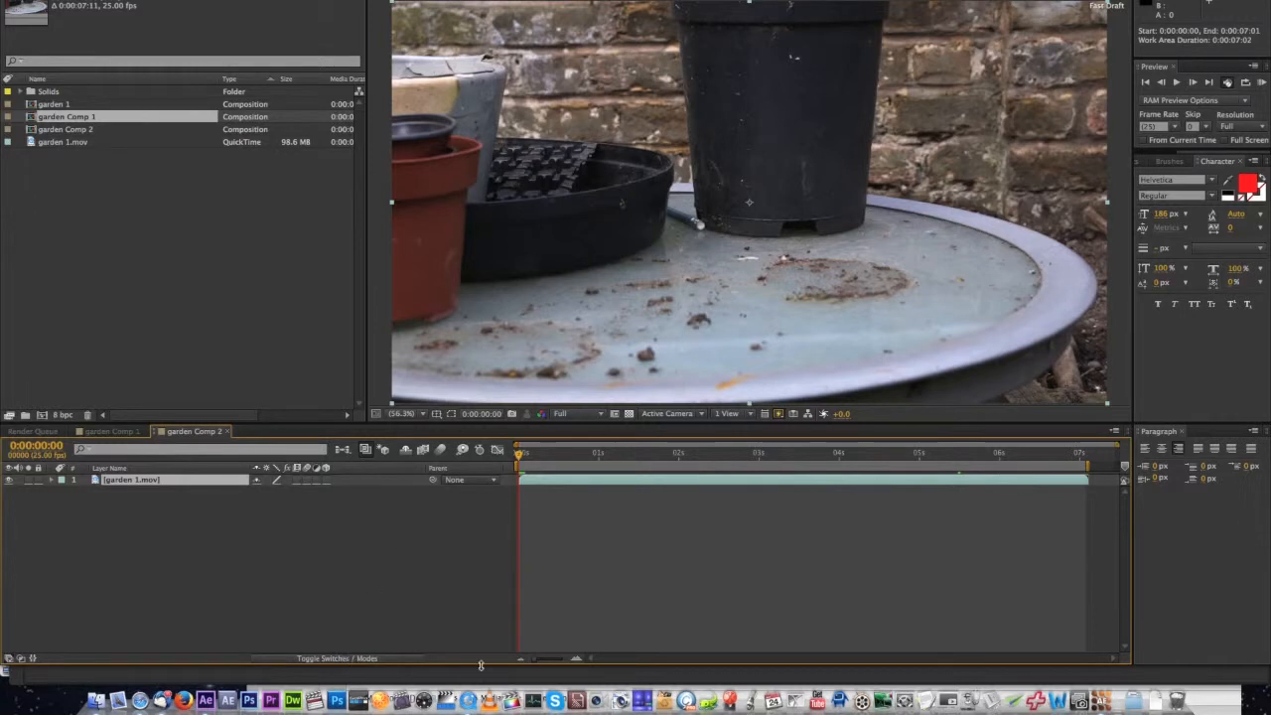
- Switch to mocha AE and scrub the clip to examine how the logo inserts follow the pot and table
{"action": "left_click", "coordinate": [1102, 700]}
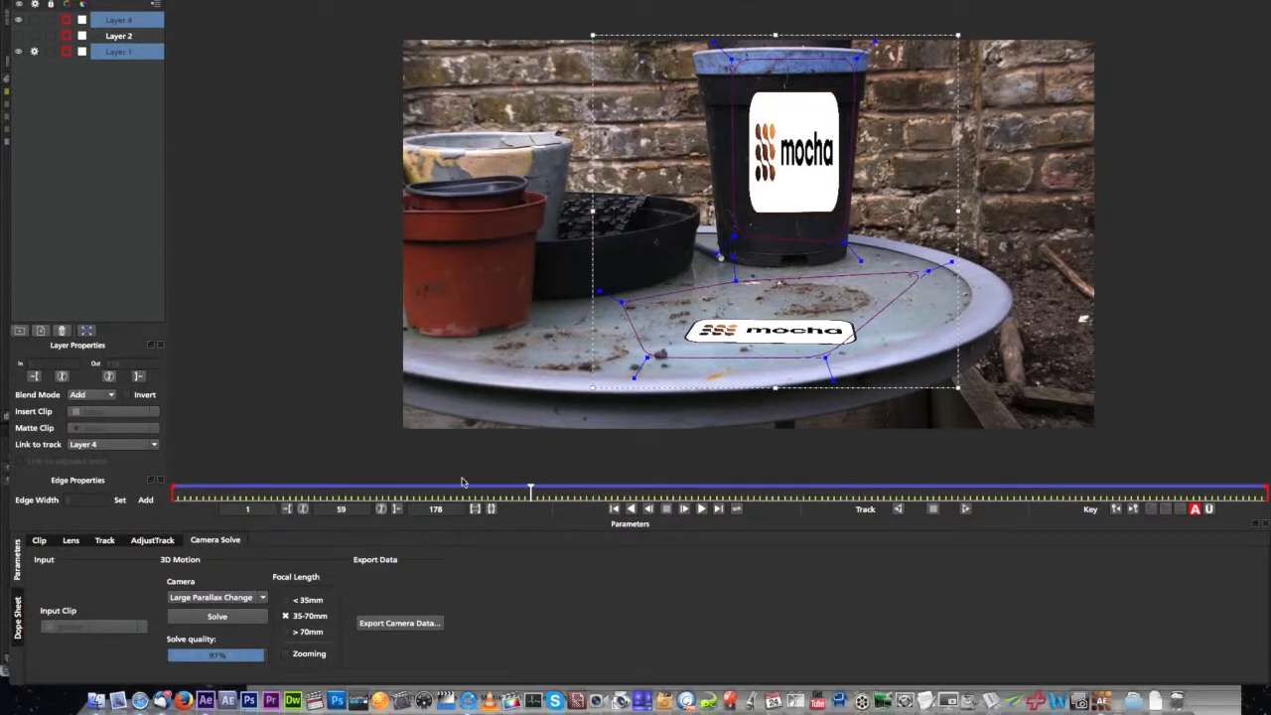
{"action": "left_click_drag", "start_coordinate": [526, 493], "coordinate": [568, 492]}
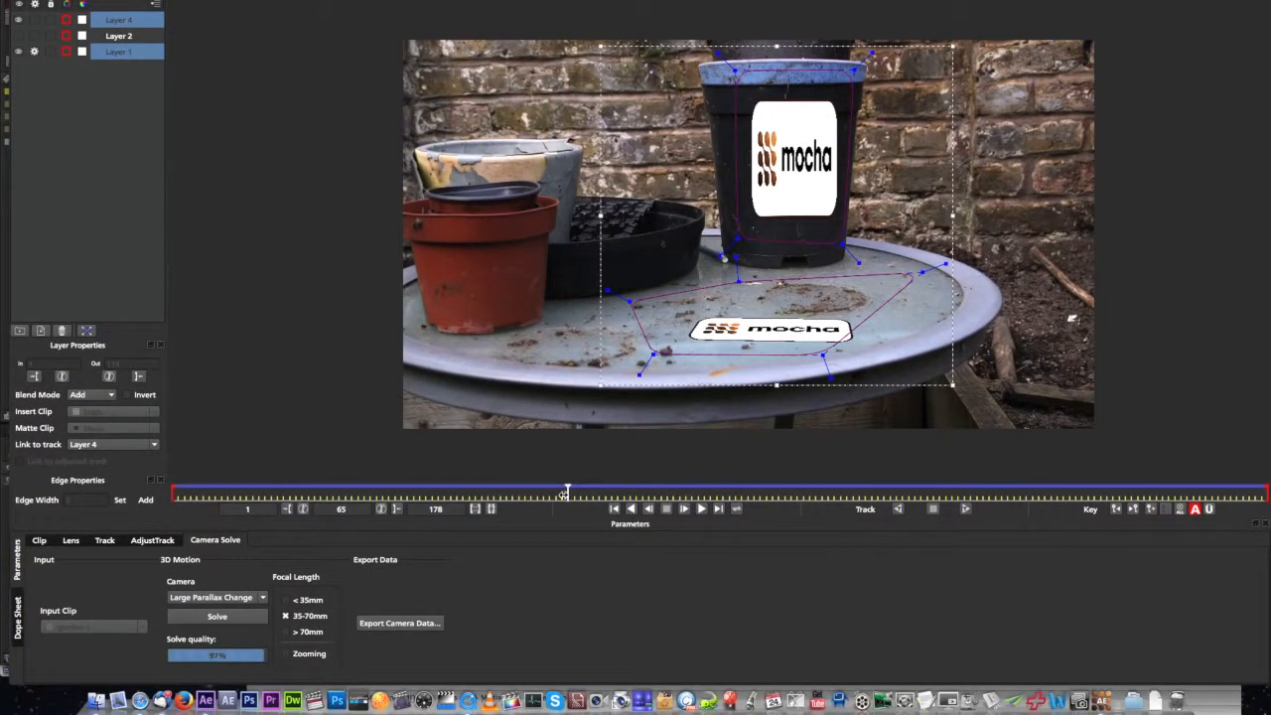
{"action": "mouse_move", "coordinate": [567, 564]}
{"action": "left_mouse_down"}
{"action": "mouse_move", "coordinate": [648, 566]}
{"action": "mouse_move", "coordinate": [585, 562]}
{"action": "left_mouse_up"}
{"action": "left_click_drag", "start_coordinate": [585, 490], "coordinate": [550, 491]}
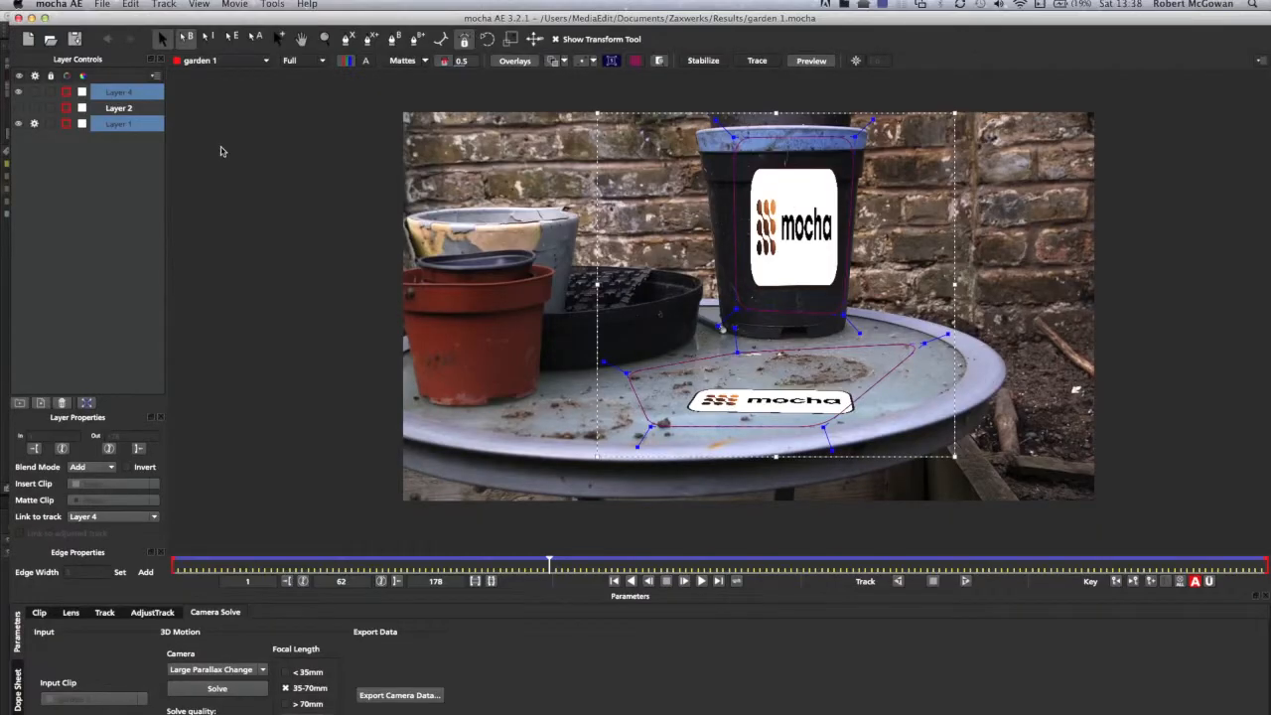
- Select only Layer 1, switch its insert clip to None and back to Logo, and scrub to frame 86
{"action": "left_click", "coordinate": [127, 149]}
{"action": "left_click", "coordinate": [119, 124]}
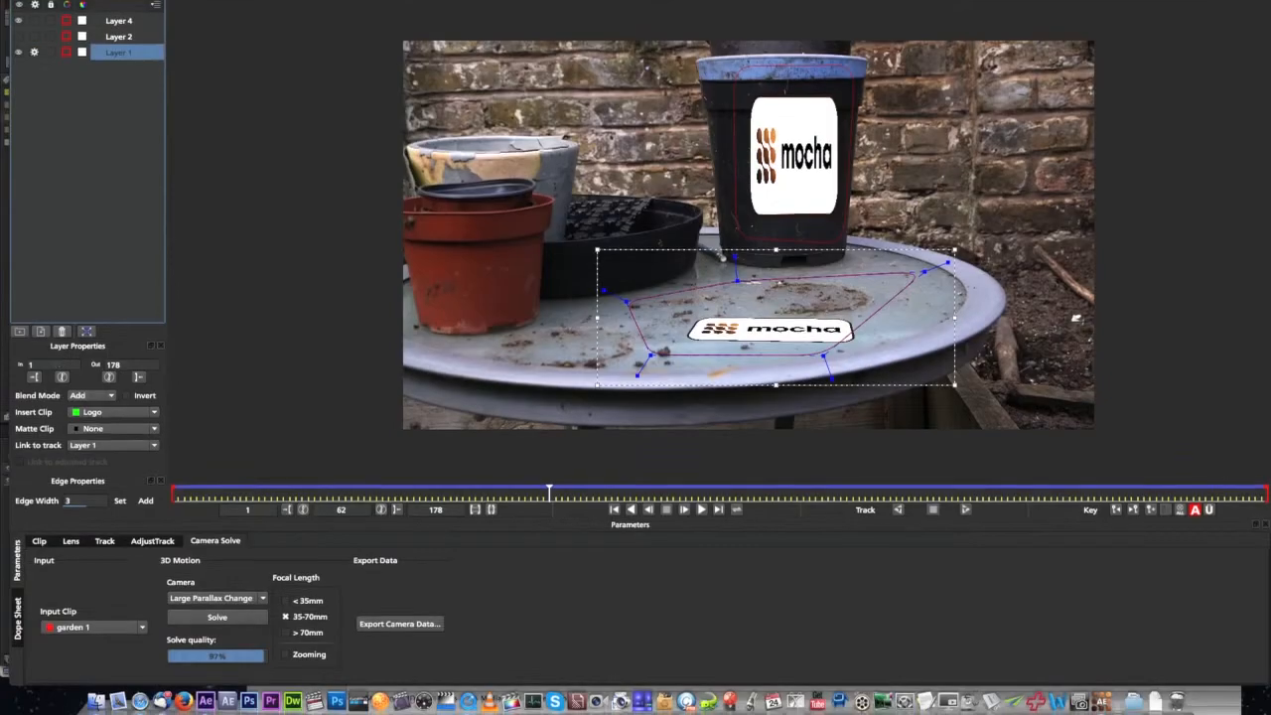
{"action": "left_click", "coordinate": [99, 412]}
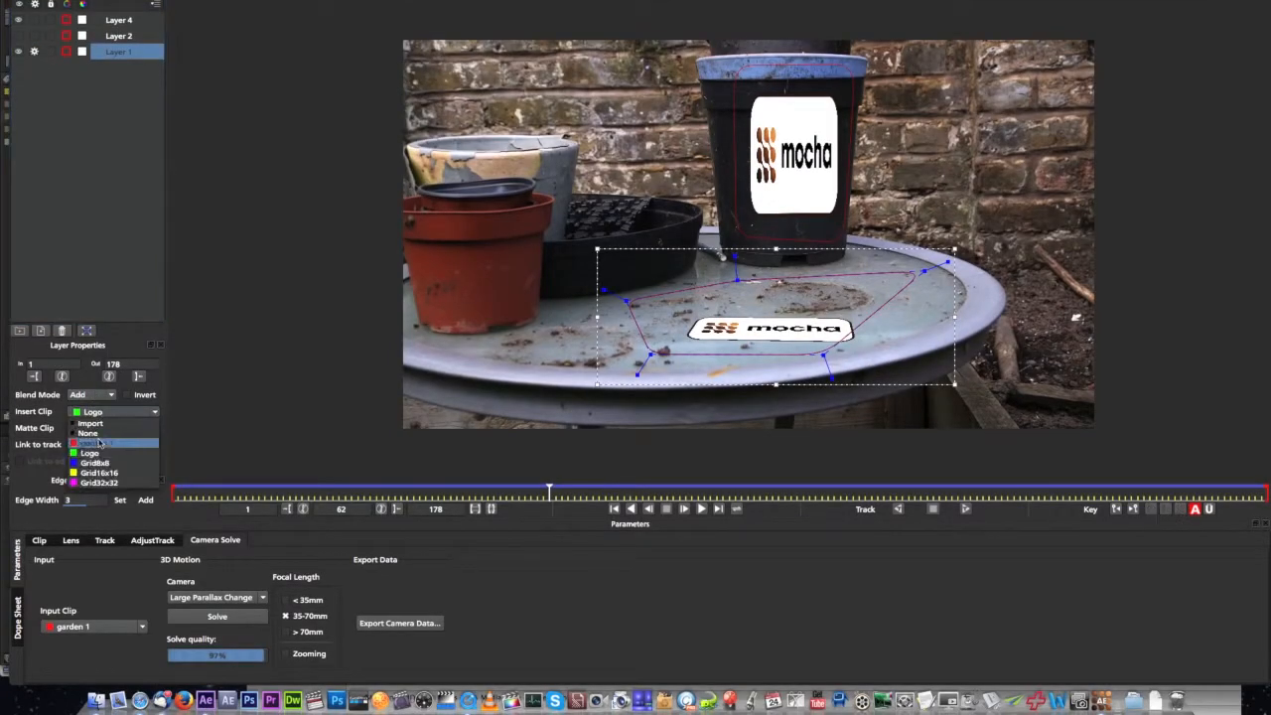
{"action": "left_click", "coordinate": [101, 433]}
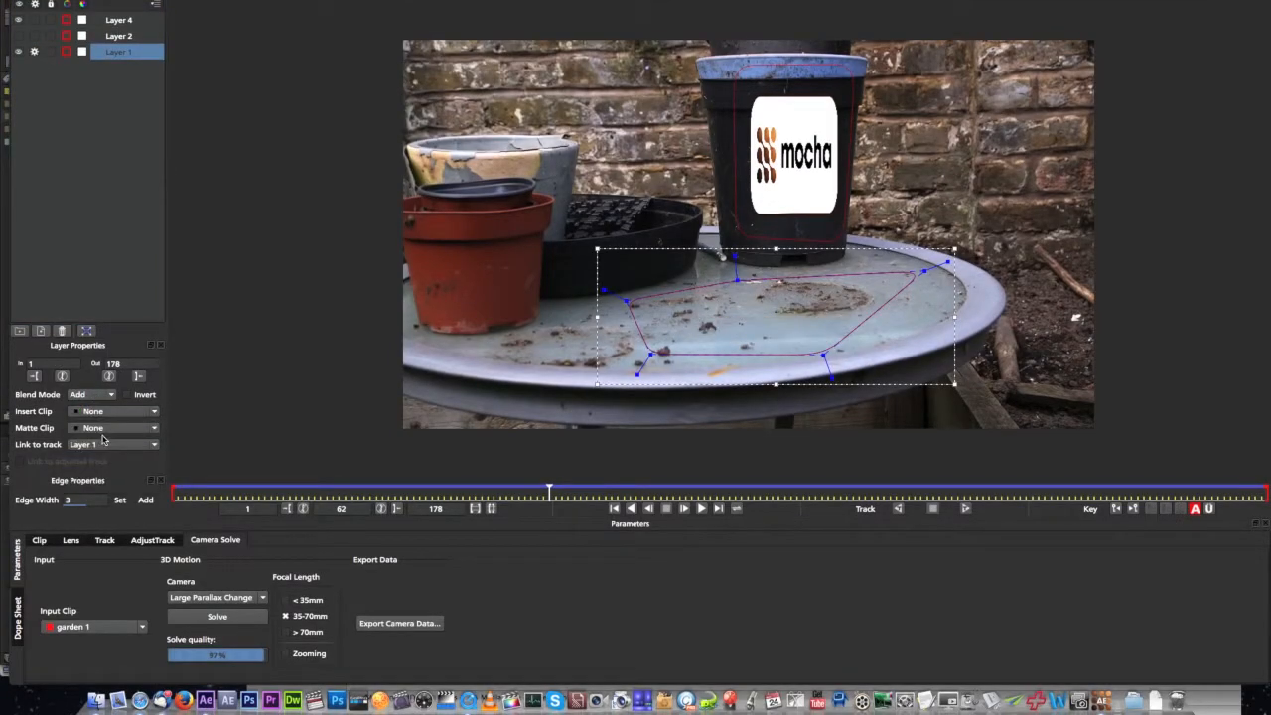
{"action": "left_click", "coordinate": [106, 413]}
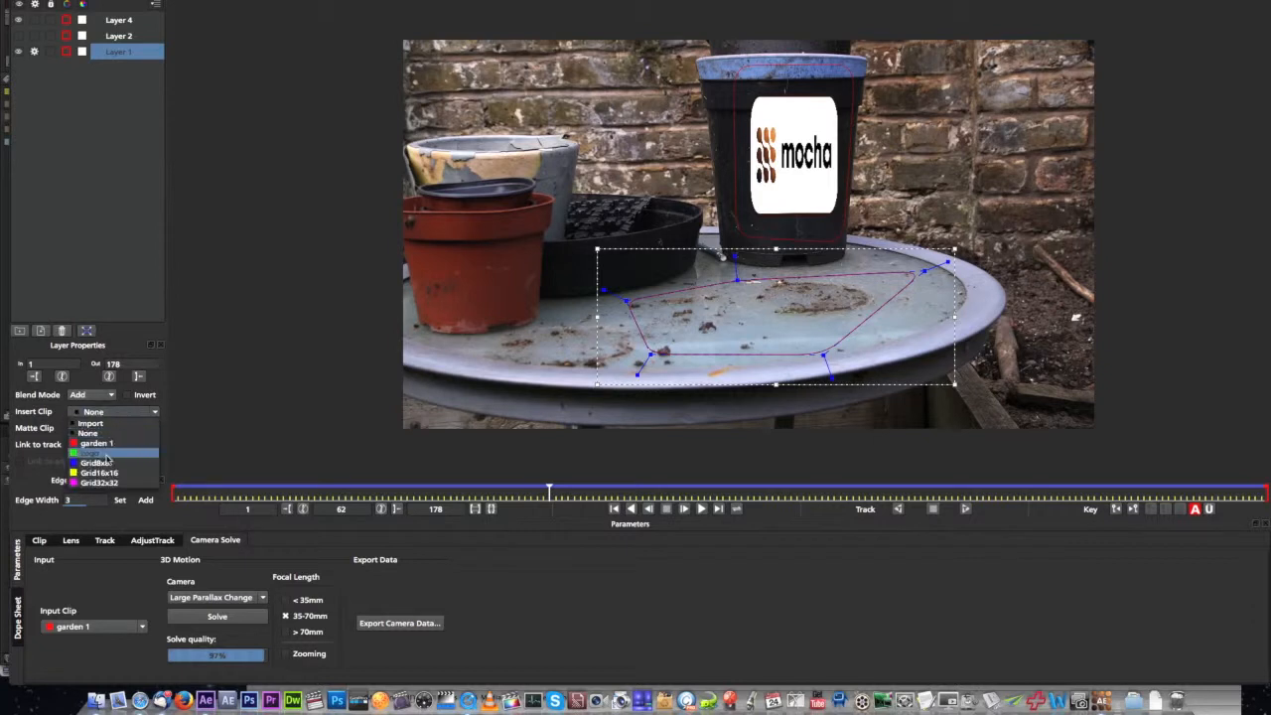
{"action": "left_click", "coordinate": [106, 454]}
{"action": "left_click_drag", "start_coordinate": [546, 490], "coordinate": [698, 490]}
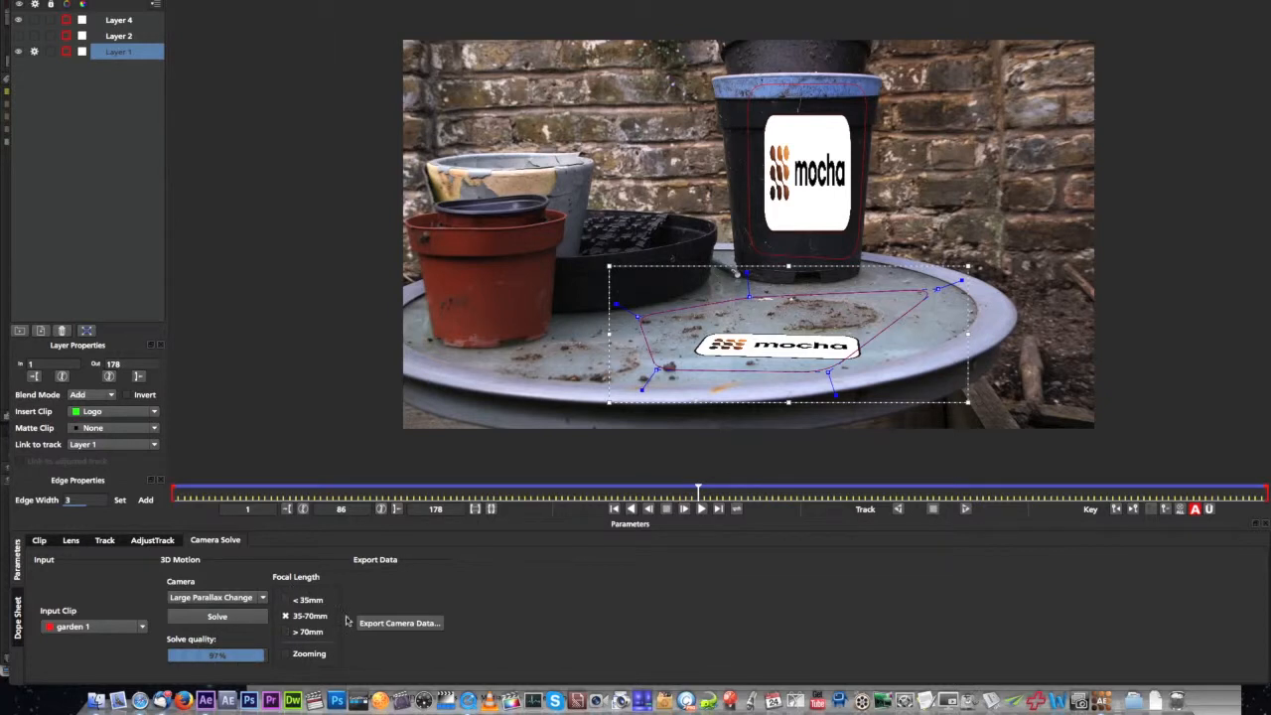
- Copy Layer 1's camera data to the clipboard as After Effects 3D Motion Data and paste it into After Effects as a mocha camera
{"action": "left_click", "coordinate": [418, 626]}
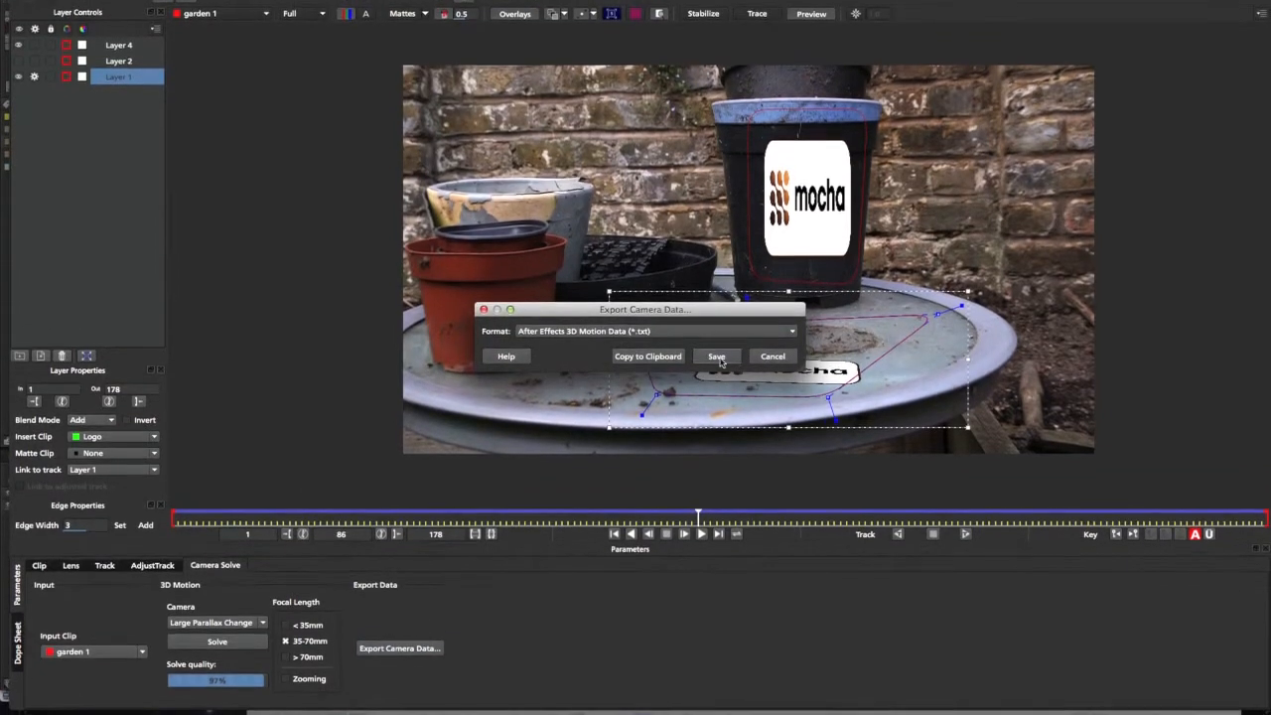
{"action": "left_click", "coordinate": [662, 358]}
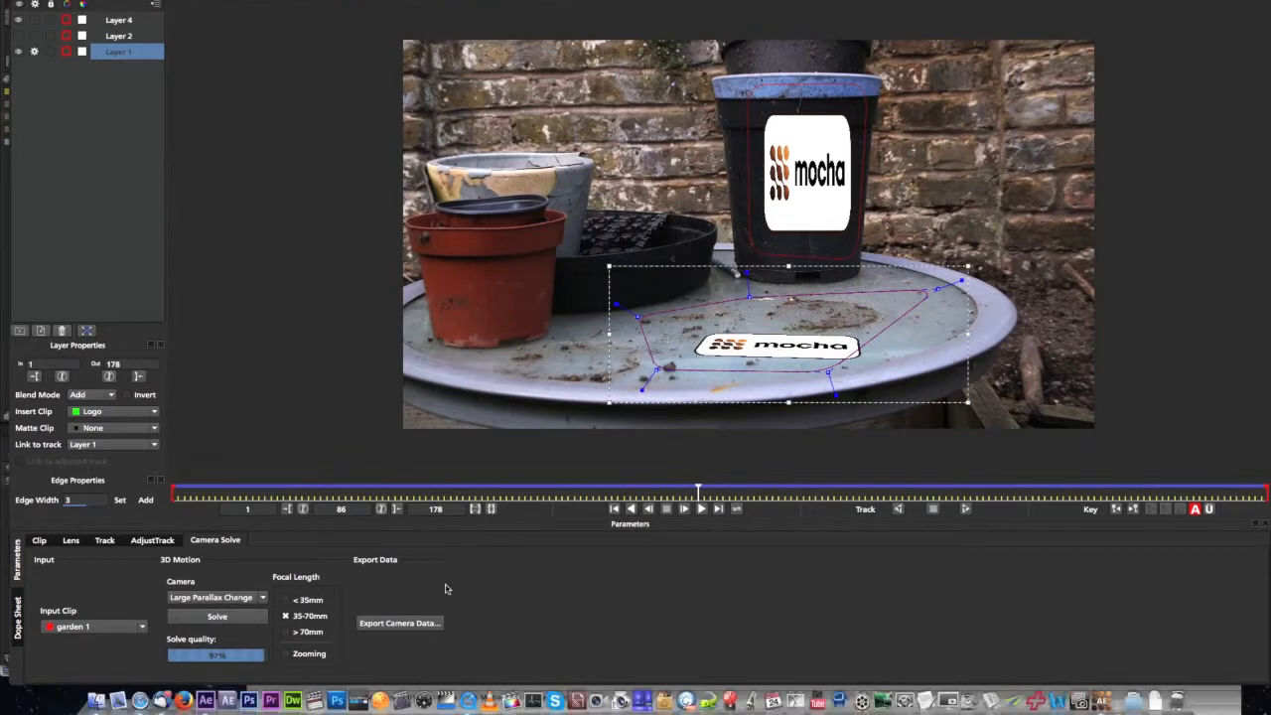
{"action": "left_click", "coordinate": [206, 700]}
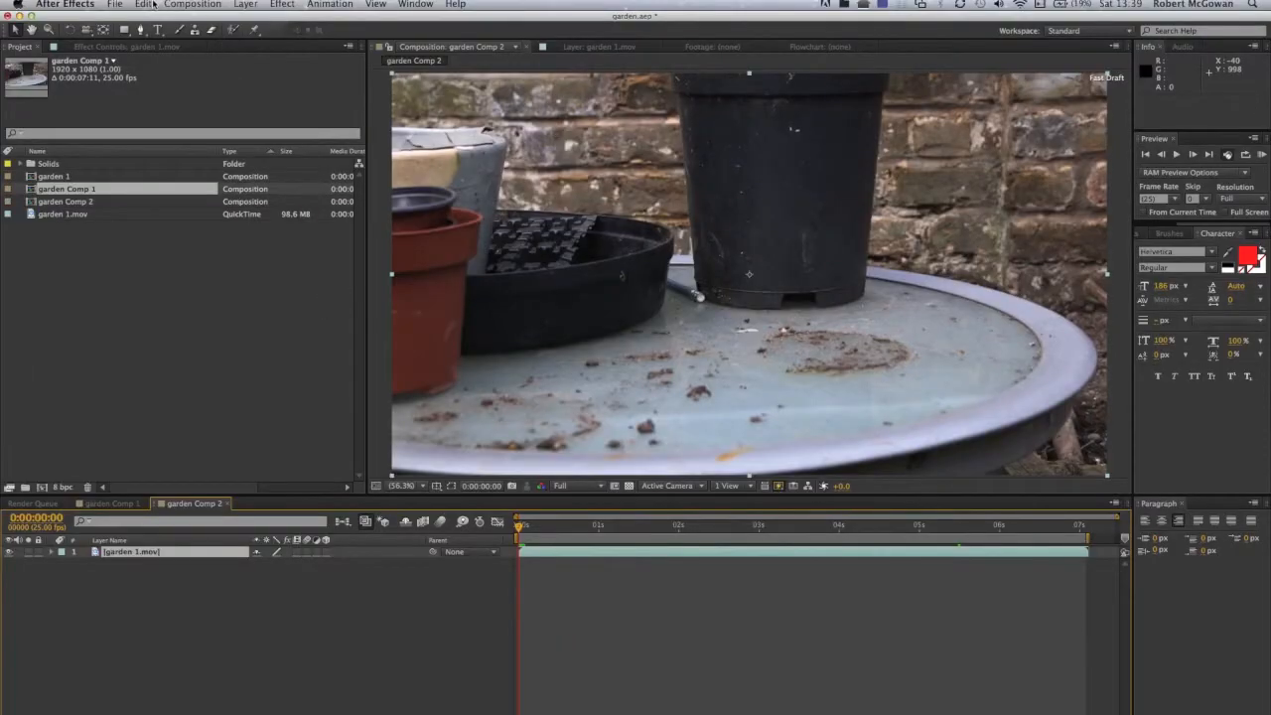
{"action": "left_click", "coordinate": [145, 4]}
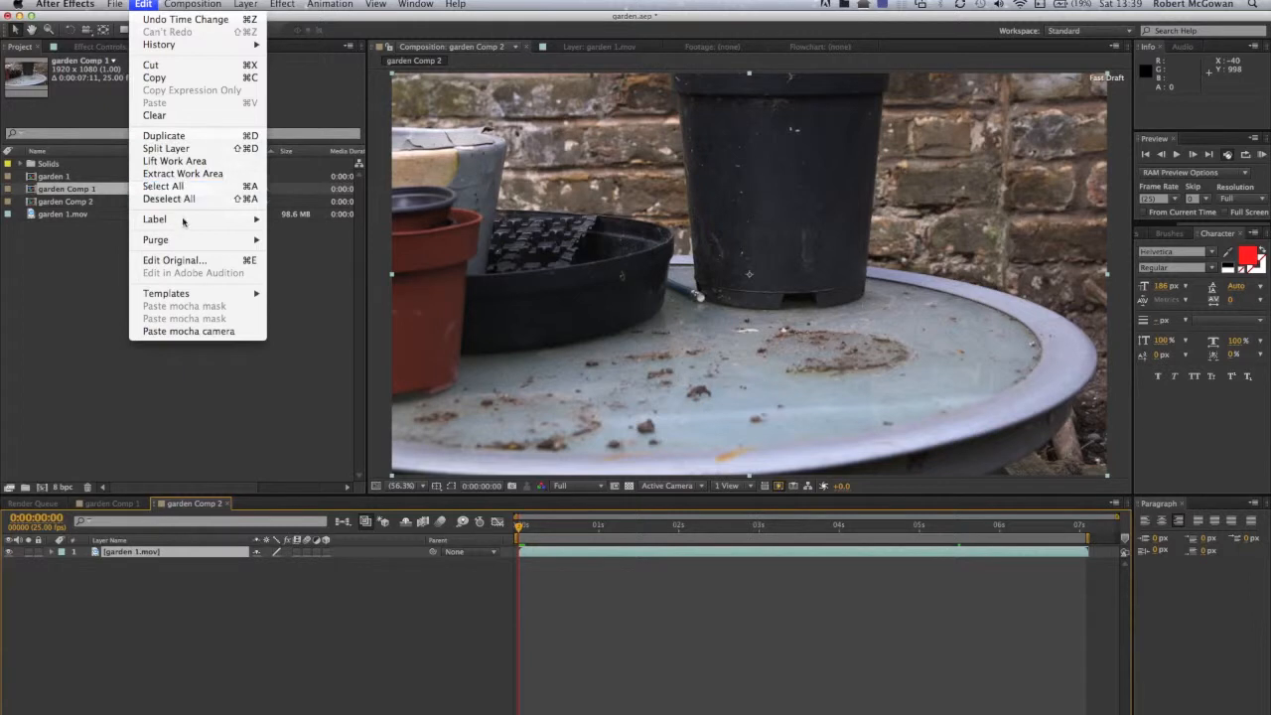
{"action": "mouse_move", "coordinate": [192, 244]}
{"action": "left_click", "coordinate": [187, 332]}
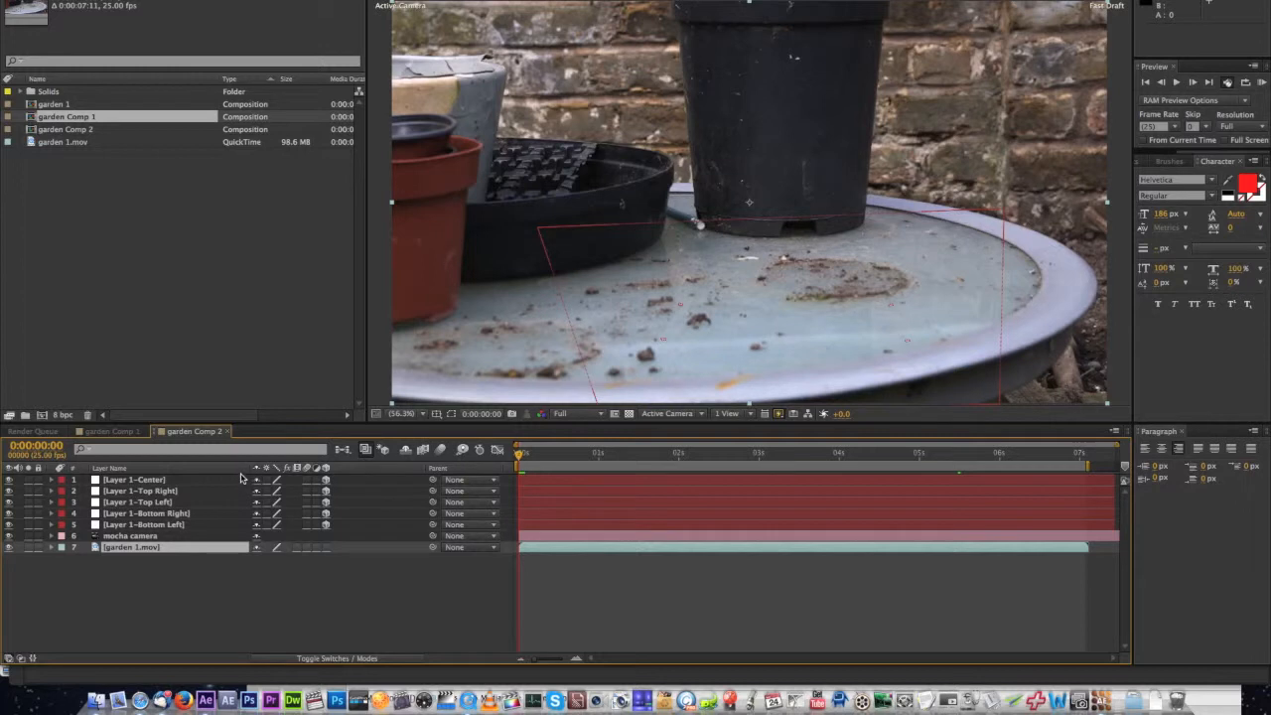
- Switch back to mocha AE, add Layer 4 to the Layer 1 selection and solve the camera
{"action": "key", "text": "super+Tab"}
{"action": "key", "text": "super+Tab"}
{"action": "key", "text": "super+Tab"}
{"action": "key", "text": "super+Tab"}
{"action": "key", "text": "super+Tab"}
{"action": "key", "text": "super+Tab"}
{"action": "key", "text": "super+Tab"}
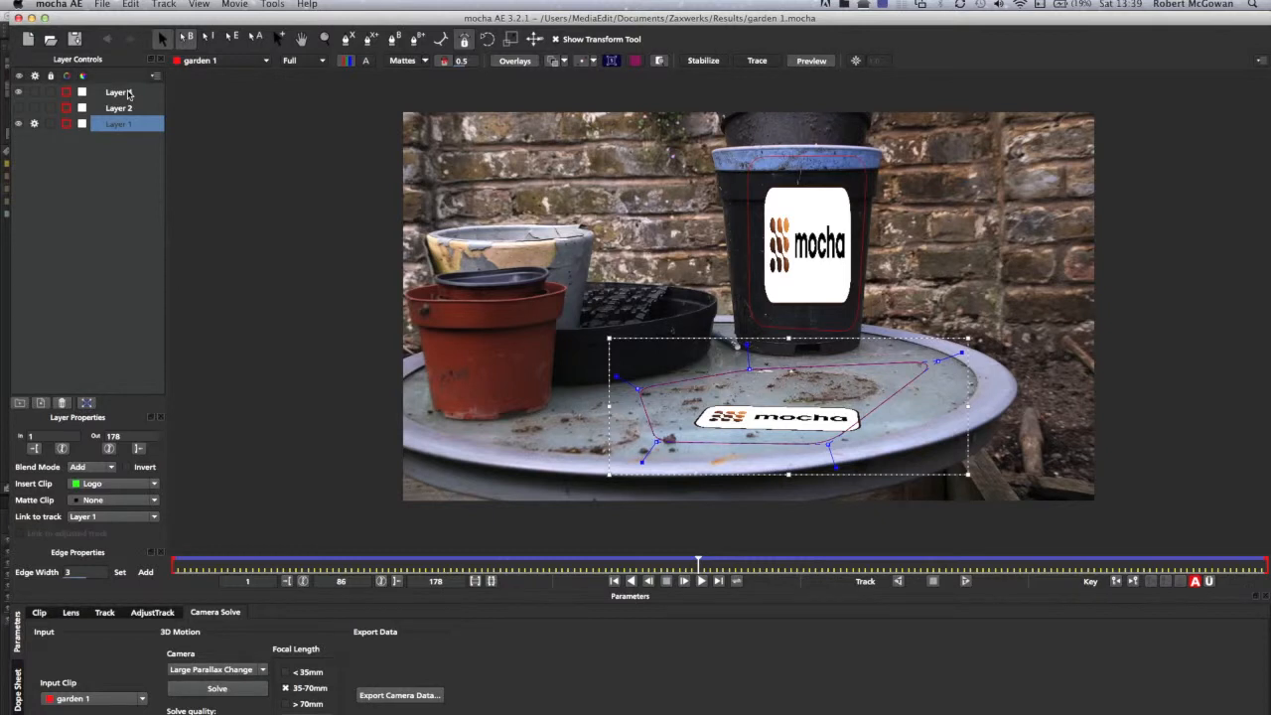
{"action": "left_click", "coordinate": [128, 93], "text": "super"}
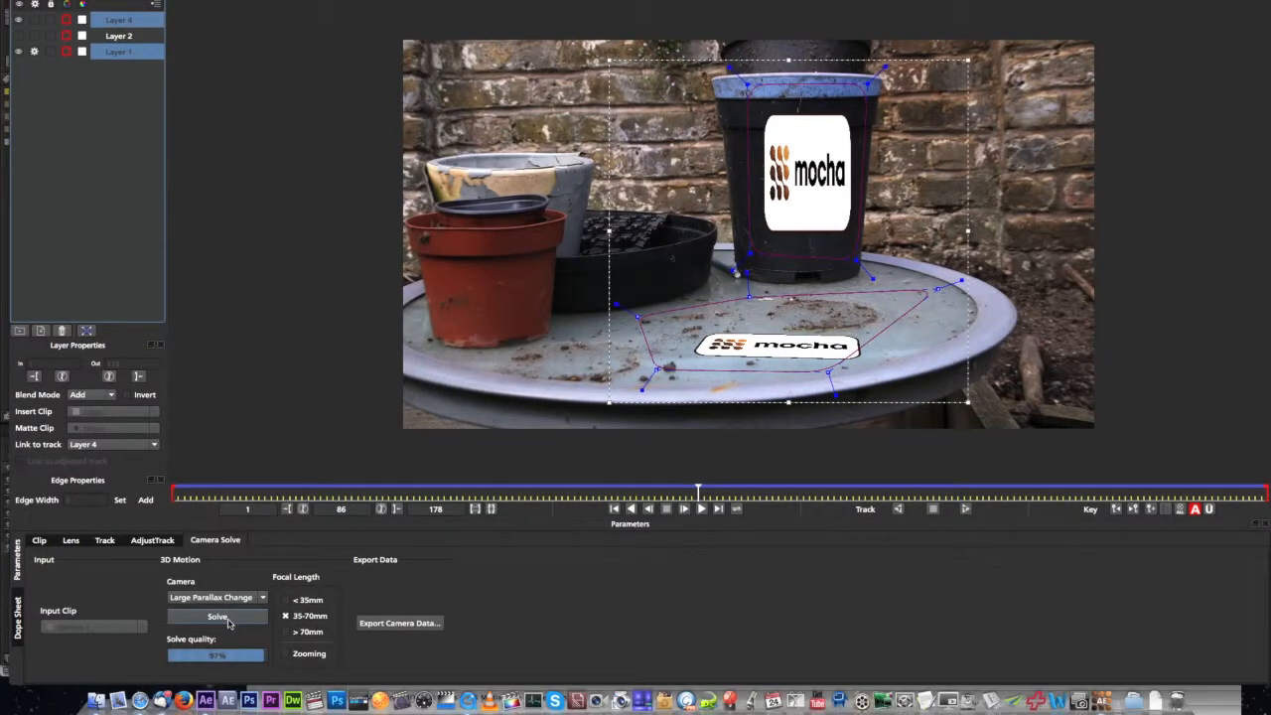
{"action": "left_click", "coordinate": [217, 616]}
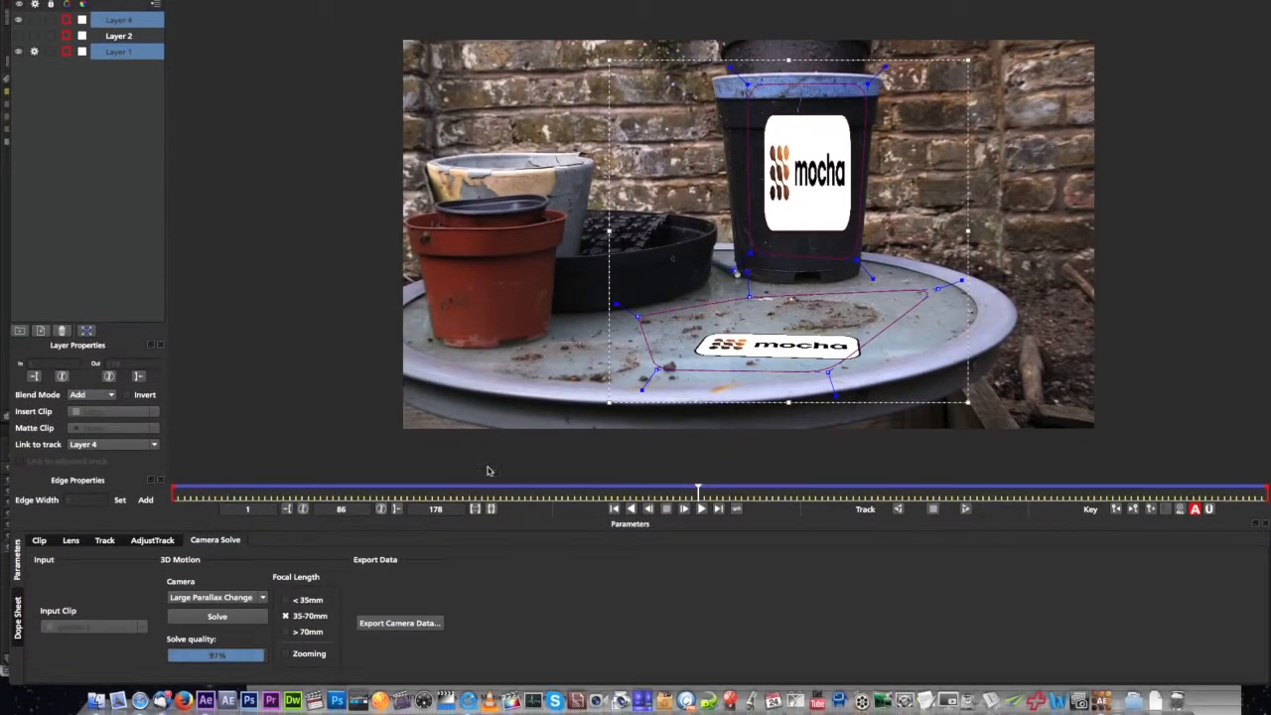
- Copy the camera data for Layers 1 and 4 to the clipboard as After Effects 3D Motion Data and switch to After Effects
{"action": "left_click", "coordinate": [400, 624]}
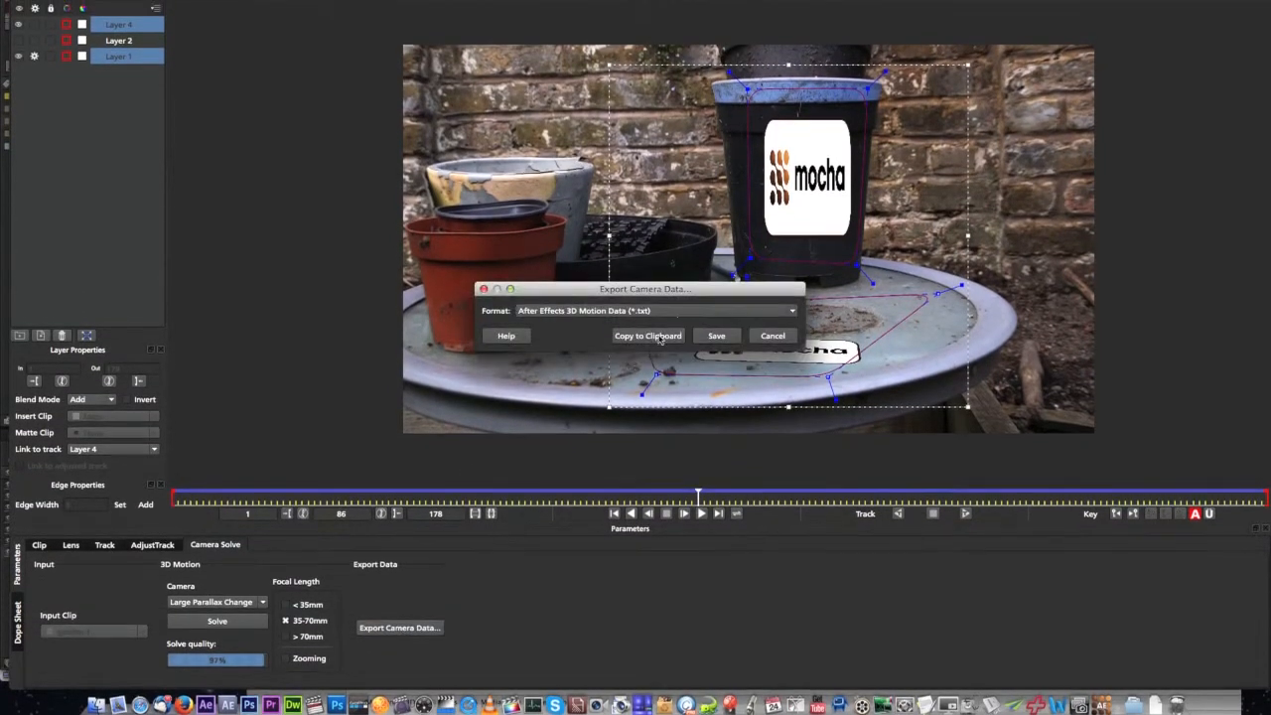
{"action": "left_click", "coordinate": [658, 331]}
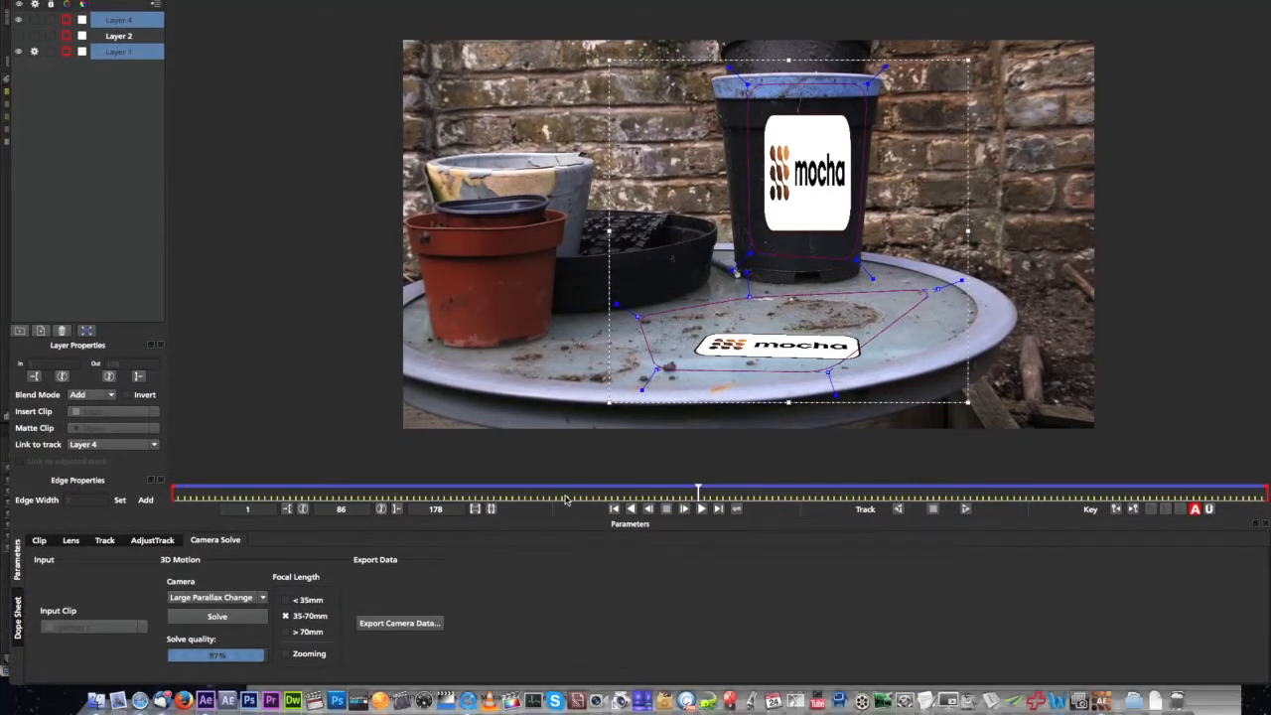
{"action": "key", "text": "super+Tab"}
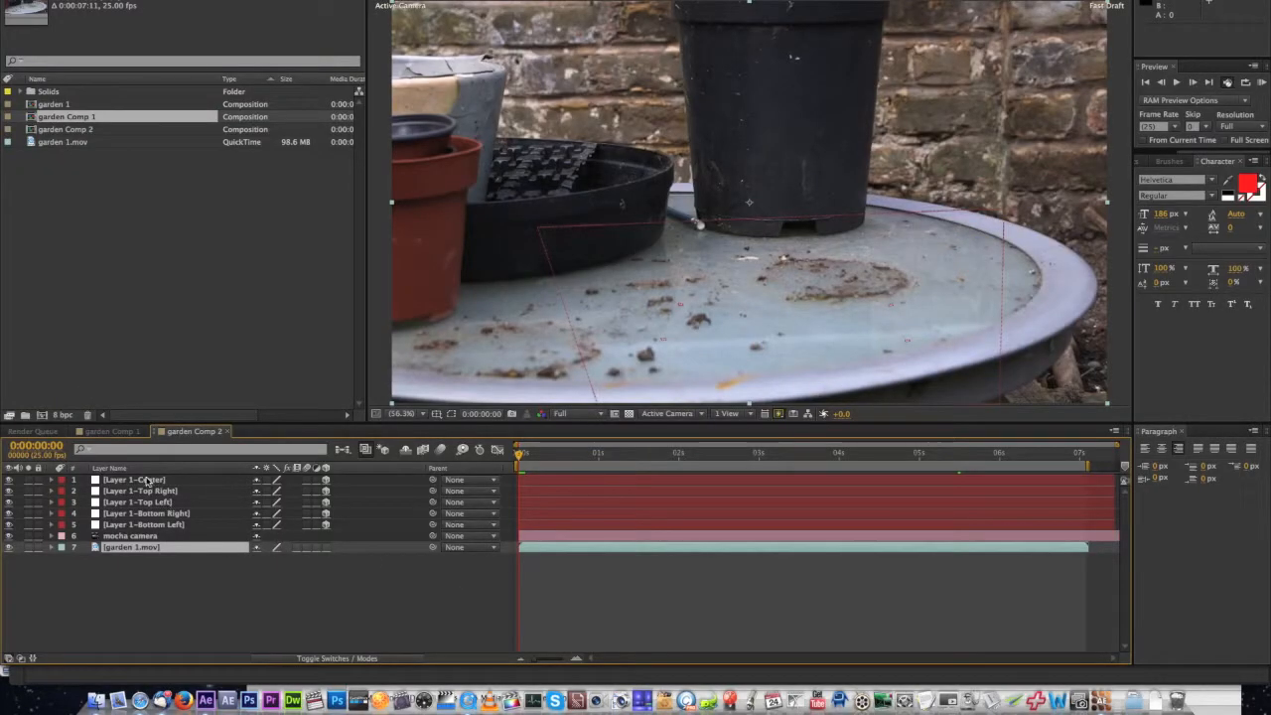
- Replace the Layer 1 nulls and mocha camera in garden Comp 2 with the newly copied mocha camera data
{"action": "left_click", "coordinate": [149, 481]}
{"action": "left_click", "coordinate": [139, 539], "text": "shift"}
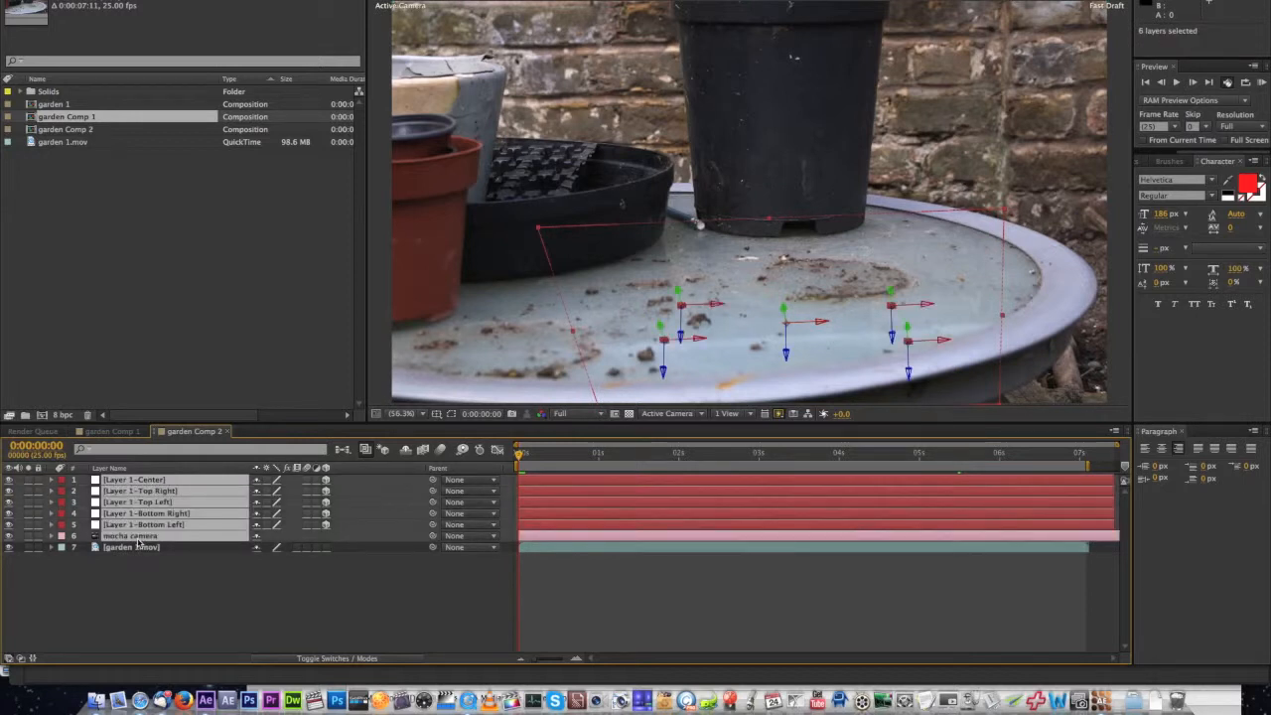
{"action": "key", "text": "Delete"}
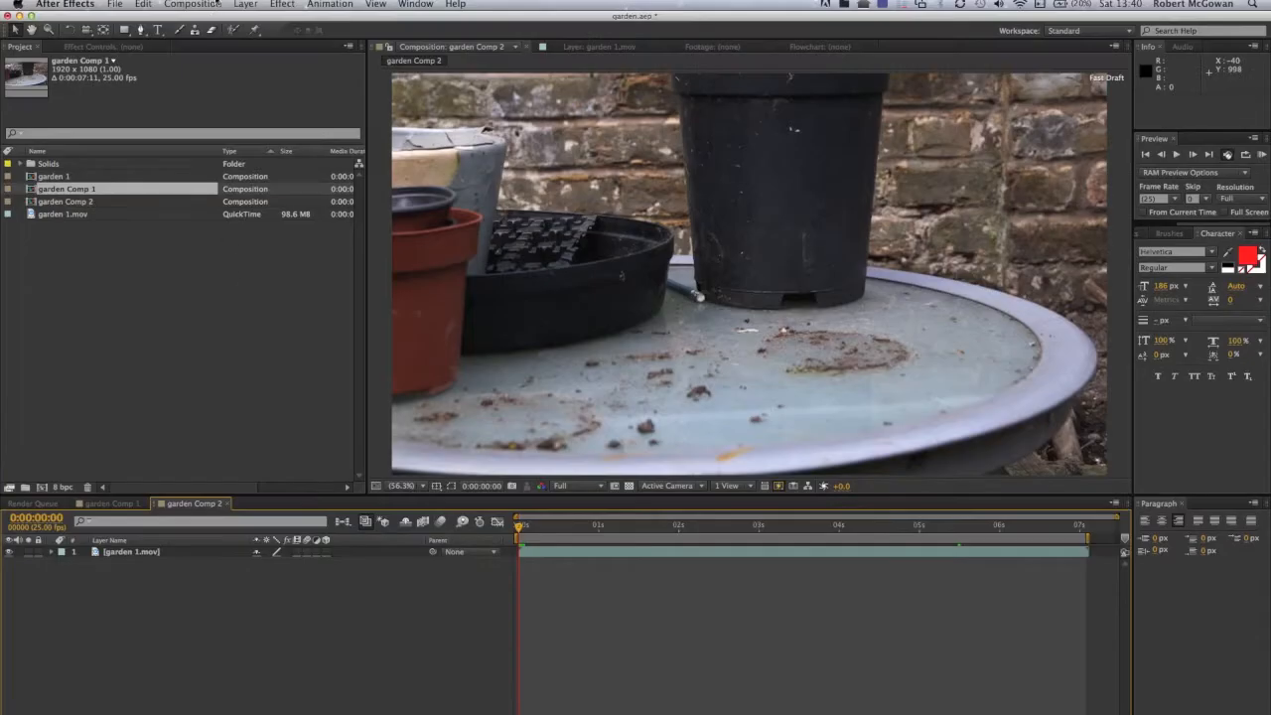
{"action": "left_click", "coordinate": [144, 4]}
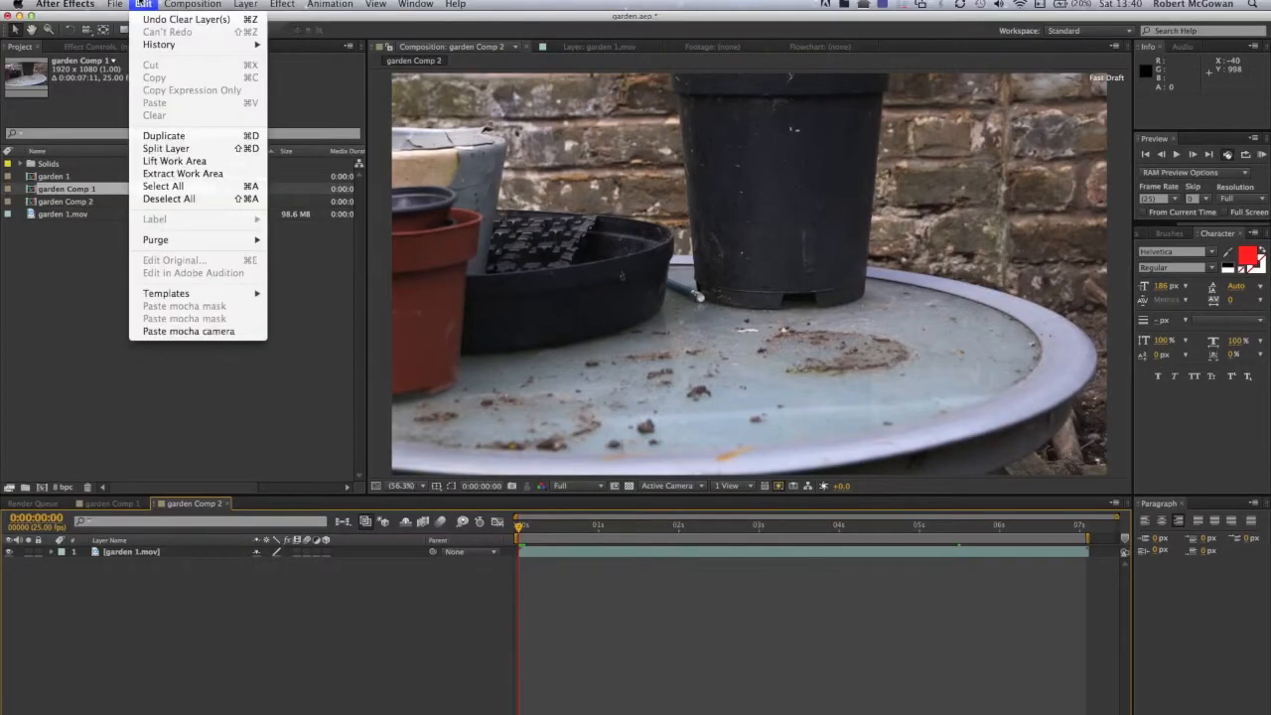
{"action": "left_click", "coordinate": [184, 331]}
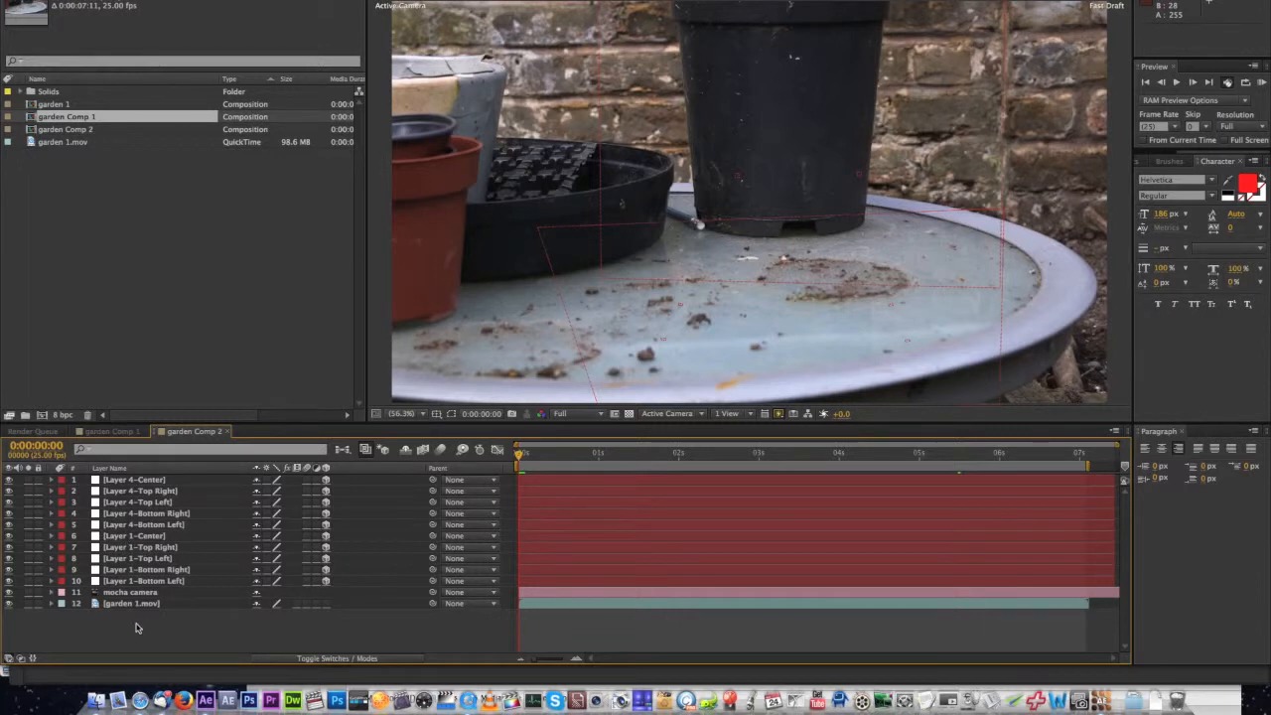
- Create a 1920 x 1080 px purple solid named zaxwerks in garden Comp 2
{"action": "right_click", "coordinate": [136, 627]}
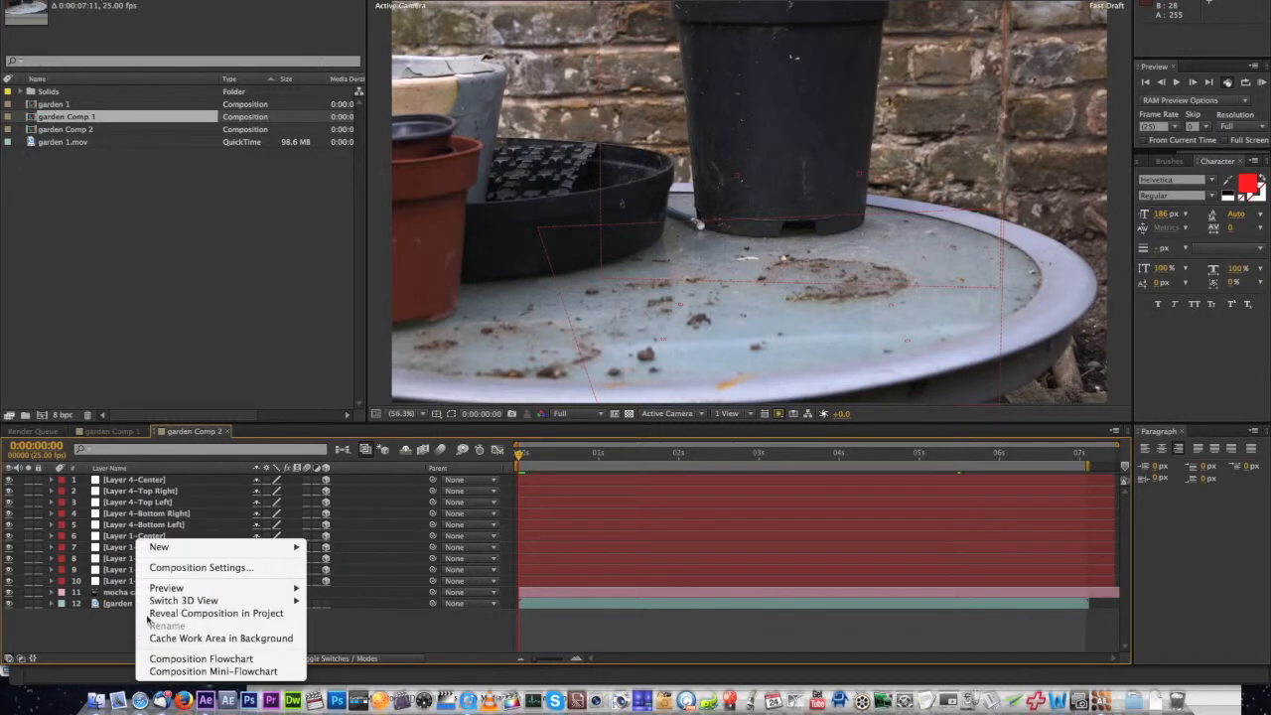
{"action": "mouse_move", "coordinate": [252, 551]}
{"action": "left_click", "coordinate": [348, 579]}
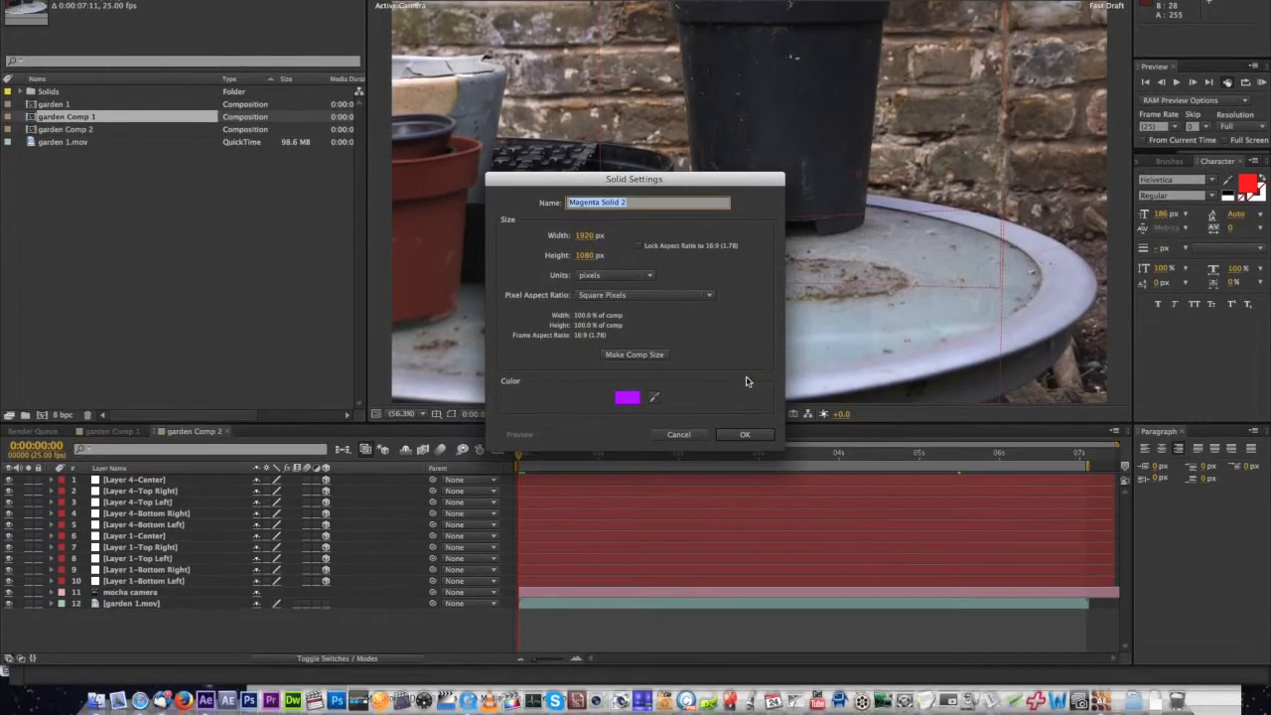
{"action": "type", "text": "Vi"}
{"action": "left_click", "coordinate": [744, 433]}
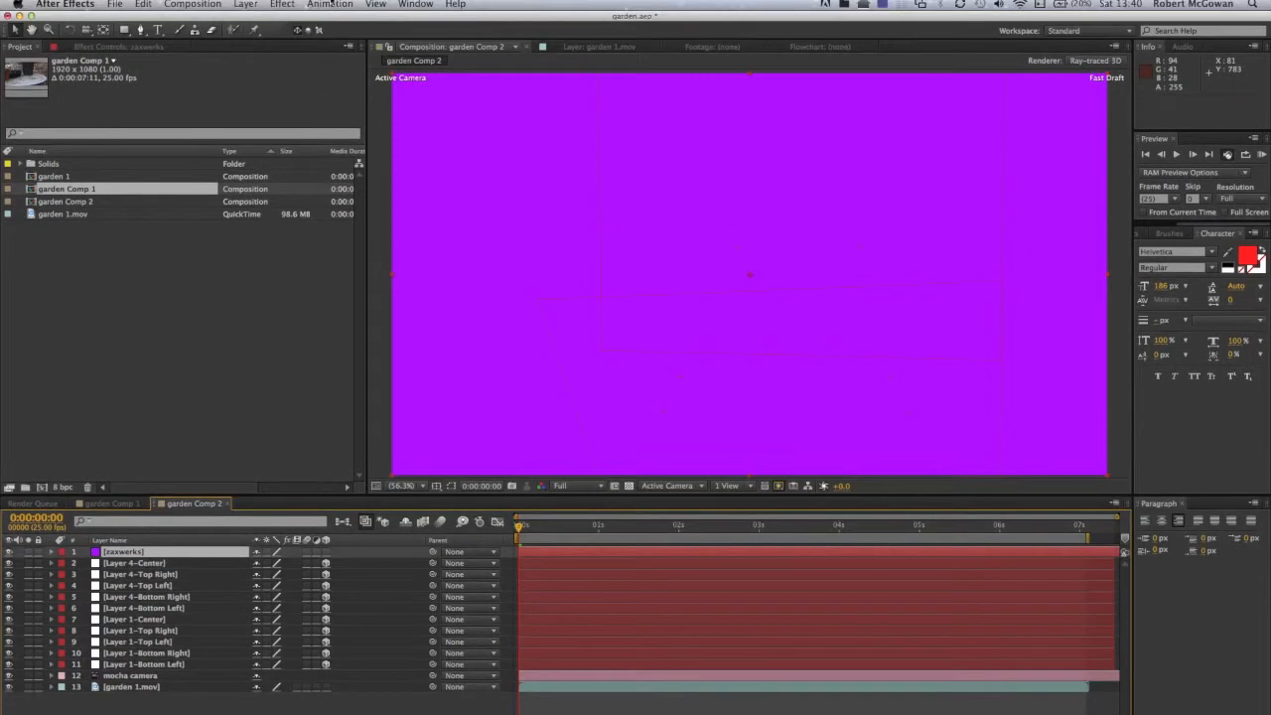
- Apply the Zaxwerks ProAnimator effect to the zaxwerks solid in garden Comp 2
{"action": "left_click", "coordinate": [283, 4]}
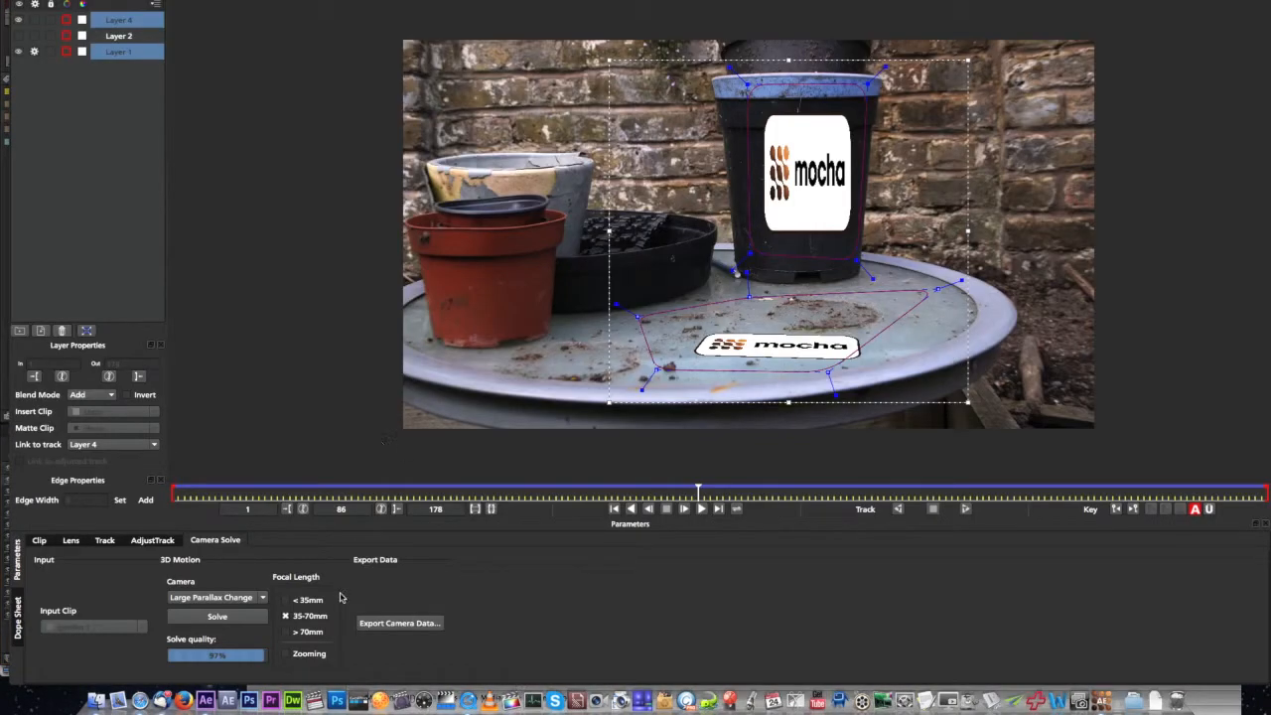
{"action": "left_click", "coordinate": [206, 701]}
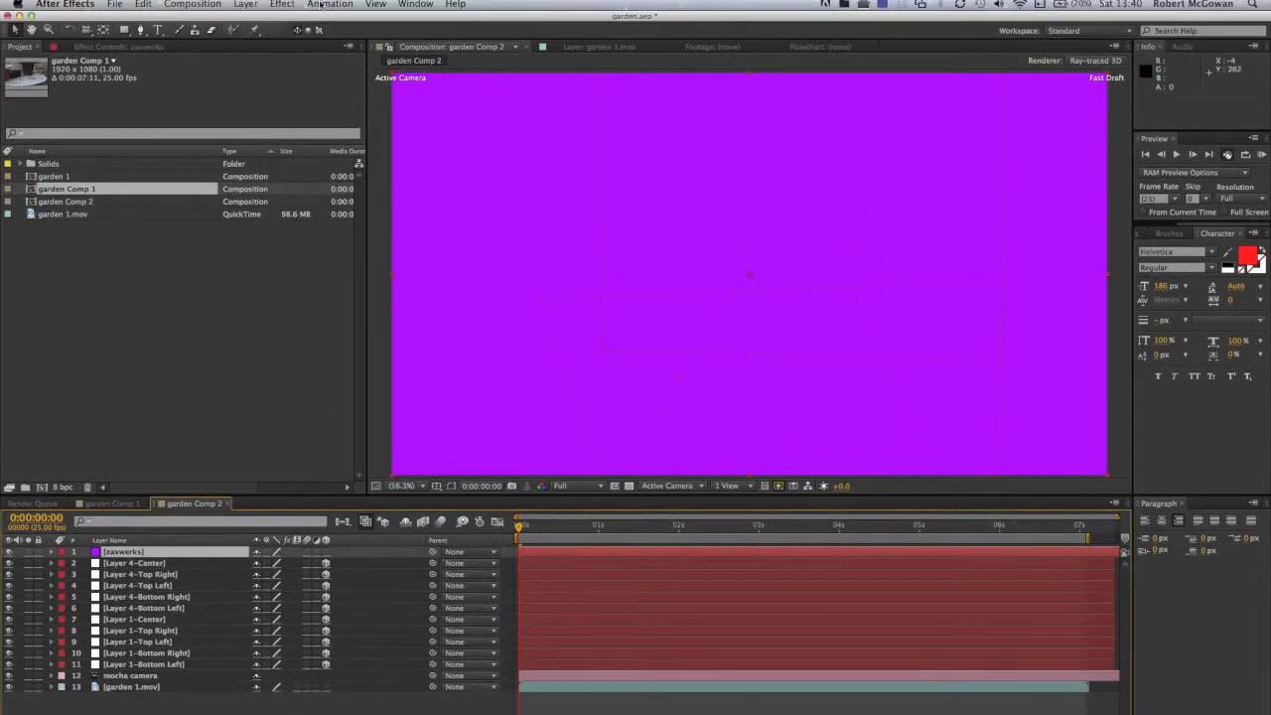
{"action": "left_click", "coordinate": [282, 4]}
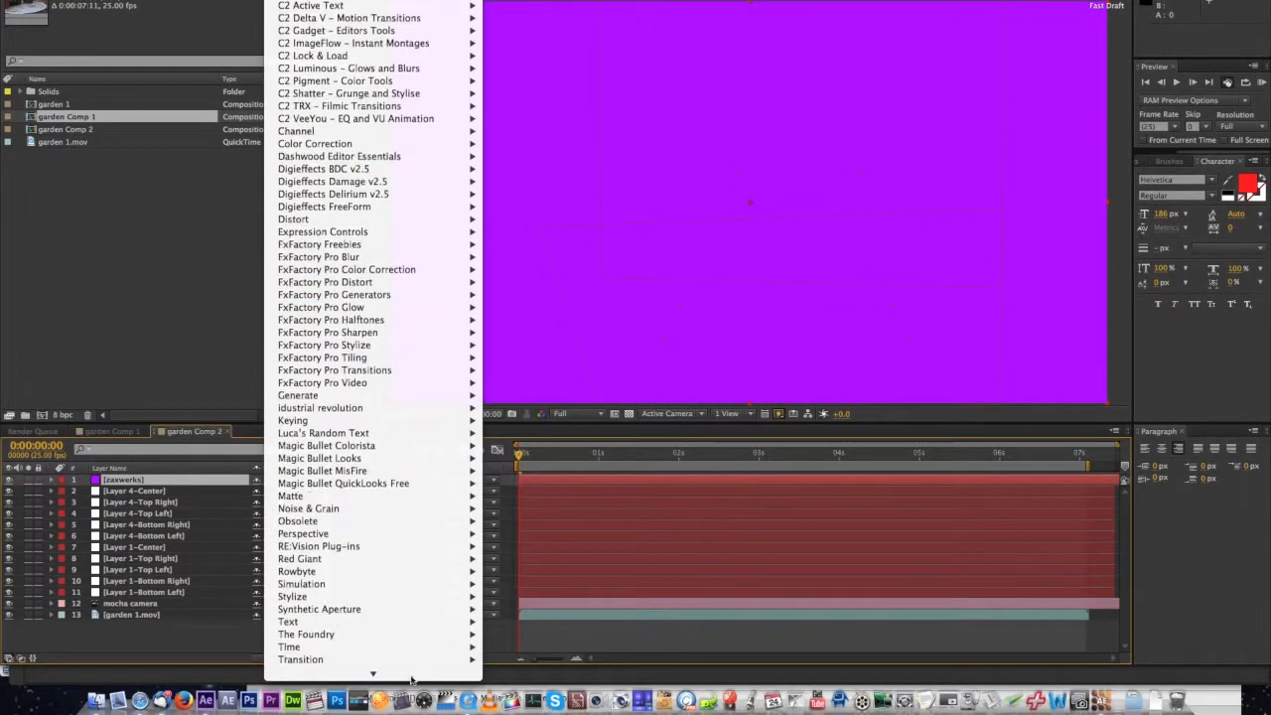
{"action": "mouse_move", "coordinate": [415, 672]}
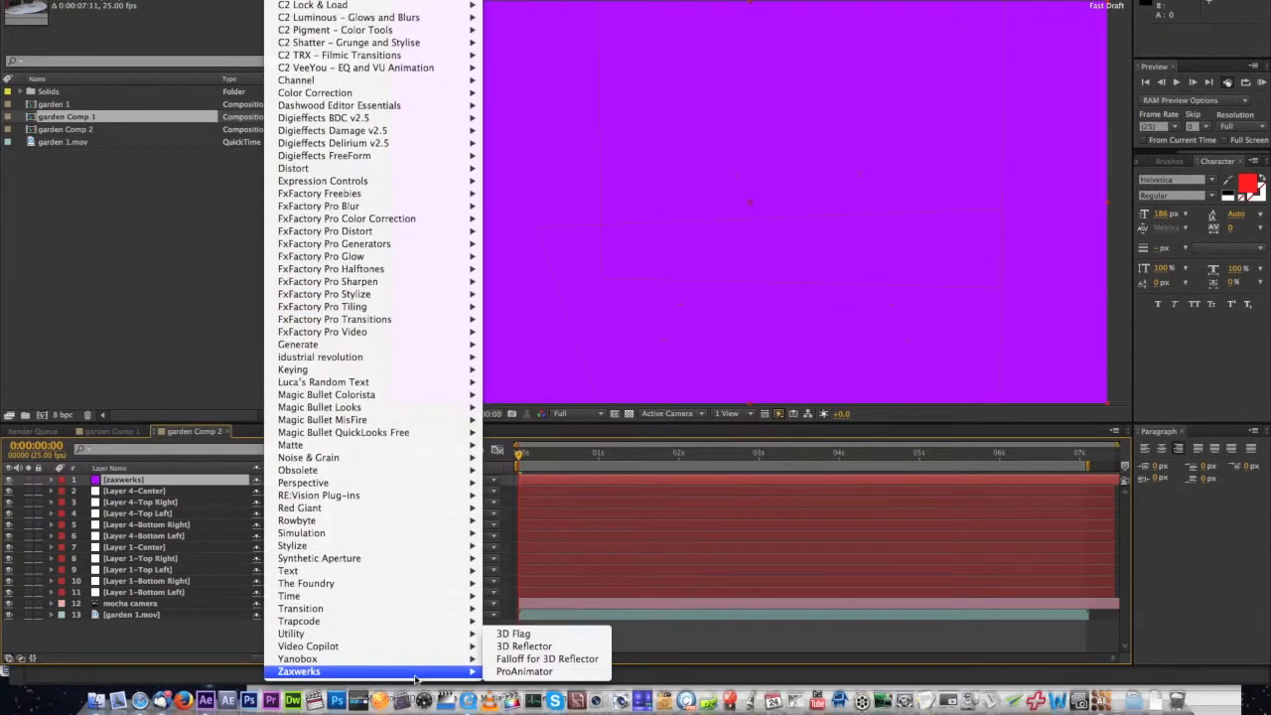
{"action": "left_click", "coordinate": [523, 672]}
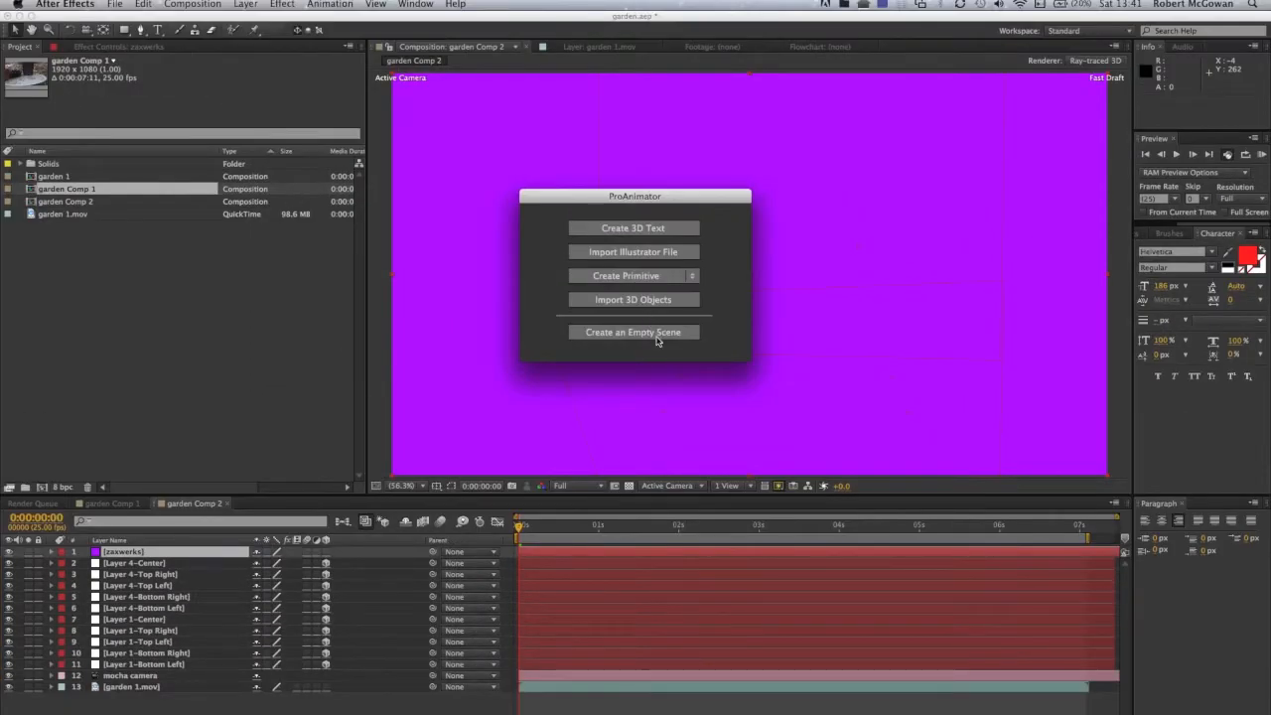
- Create a ProAnimator 3D text object reading TESTING in the American Typewriter font
{"action": "left_click", "coordinate": [642, 231]}
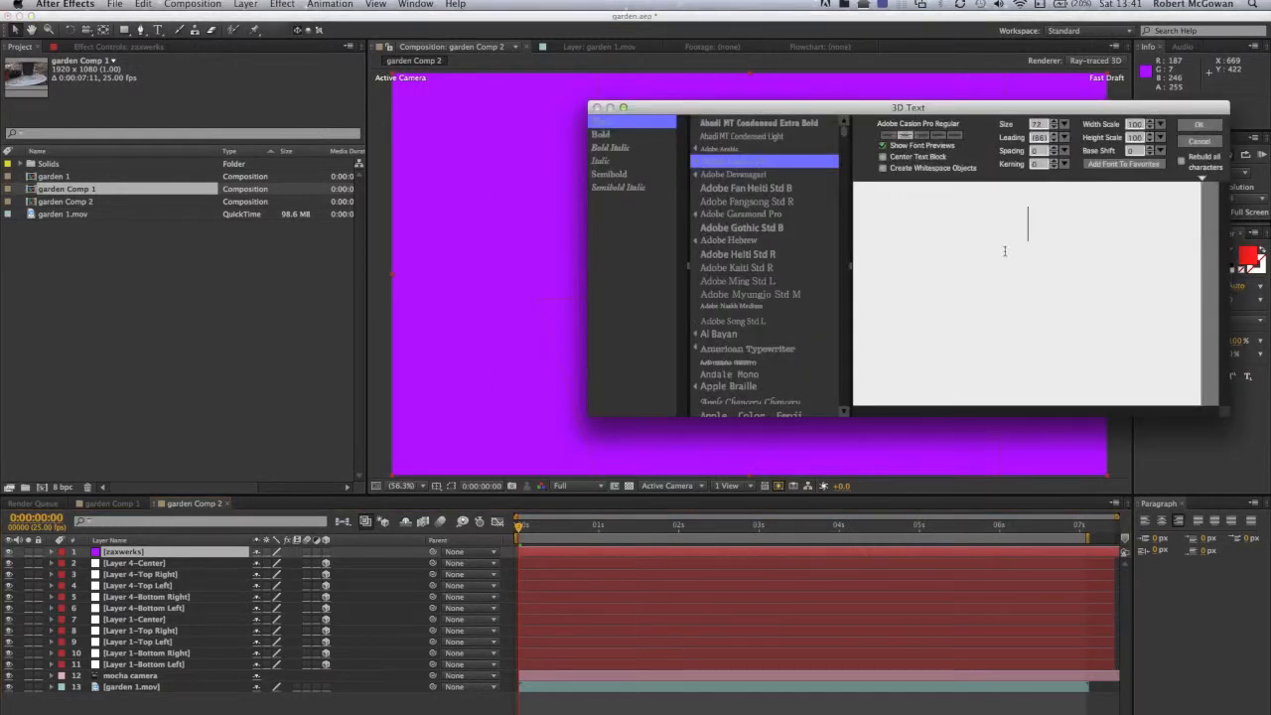
{"action": "type", "text": "TEST"}
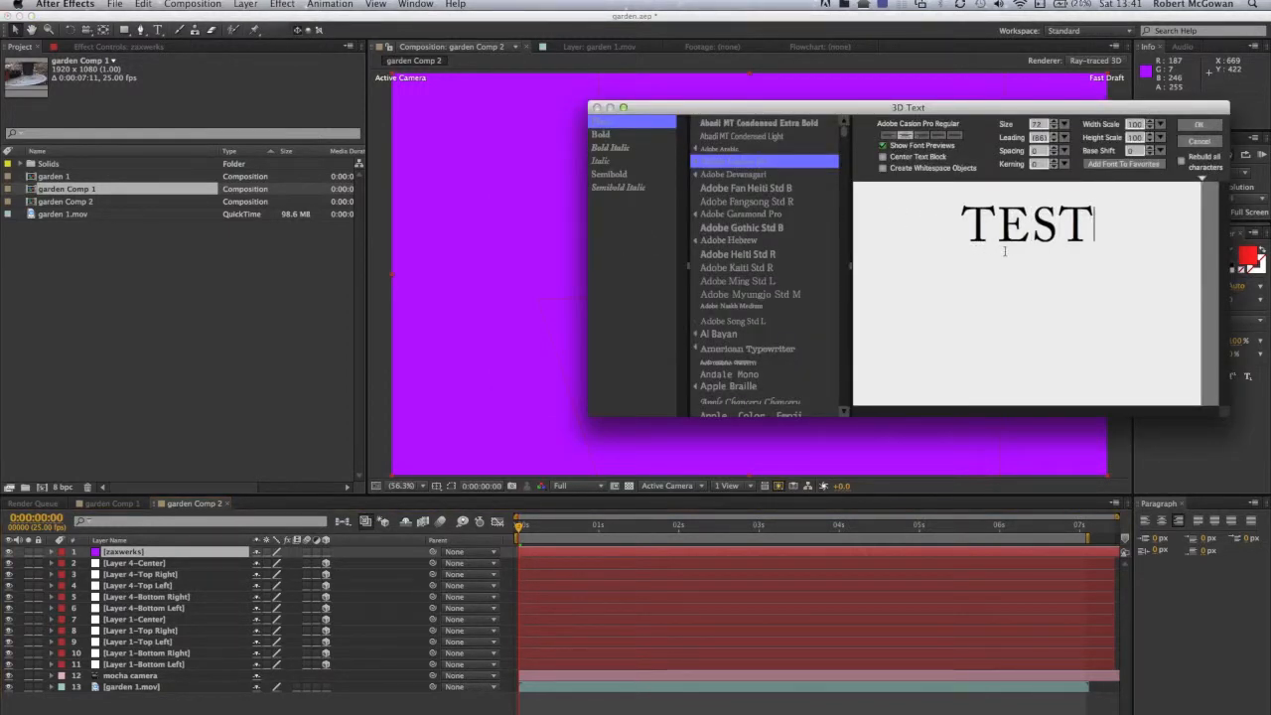
{"action": "type", "text": "ING"}
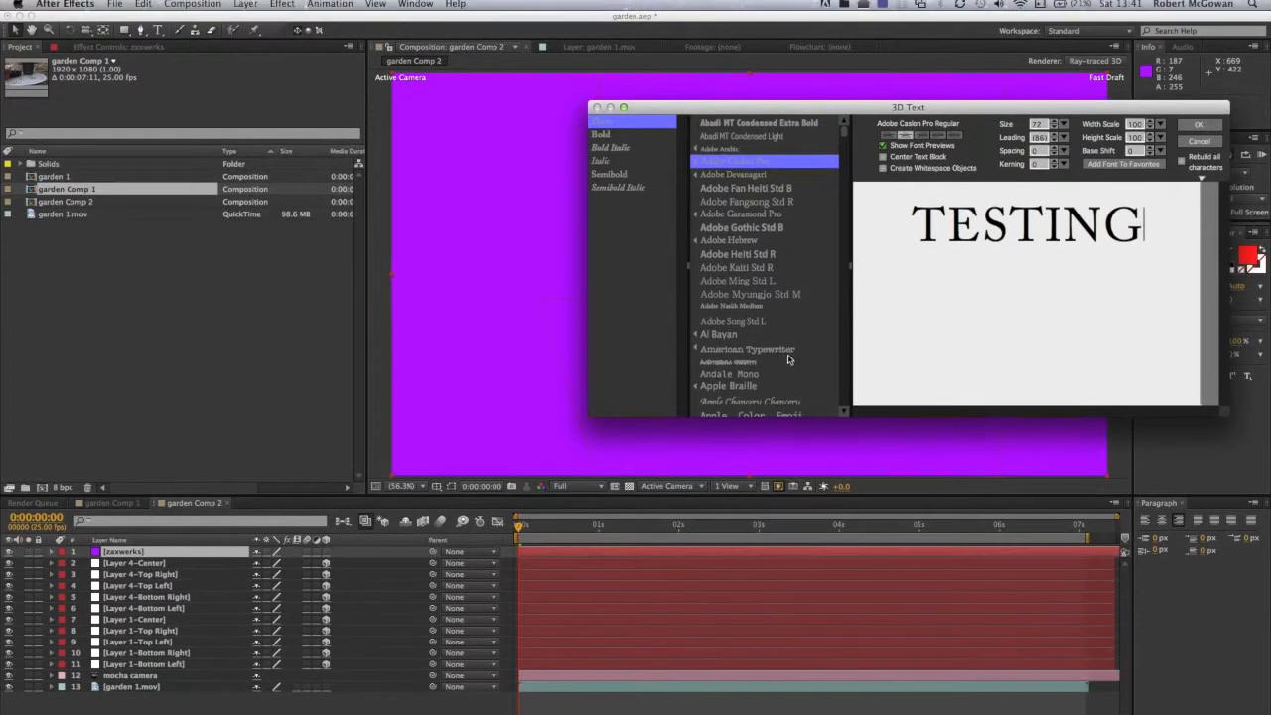
{"action": "left_click", "coordinate": [786, 350]}
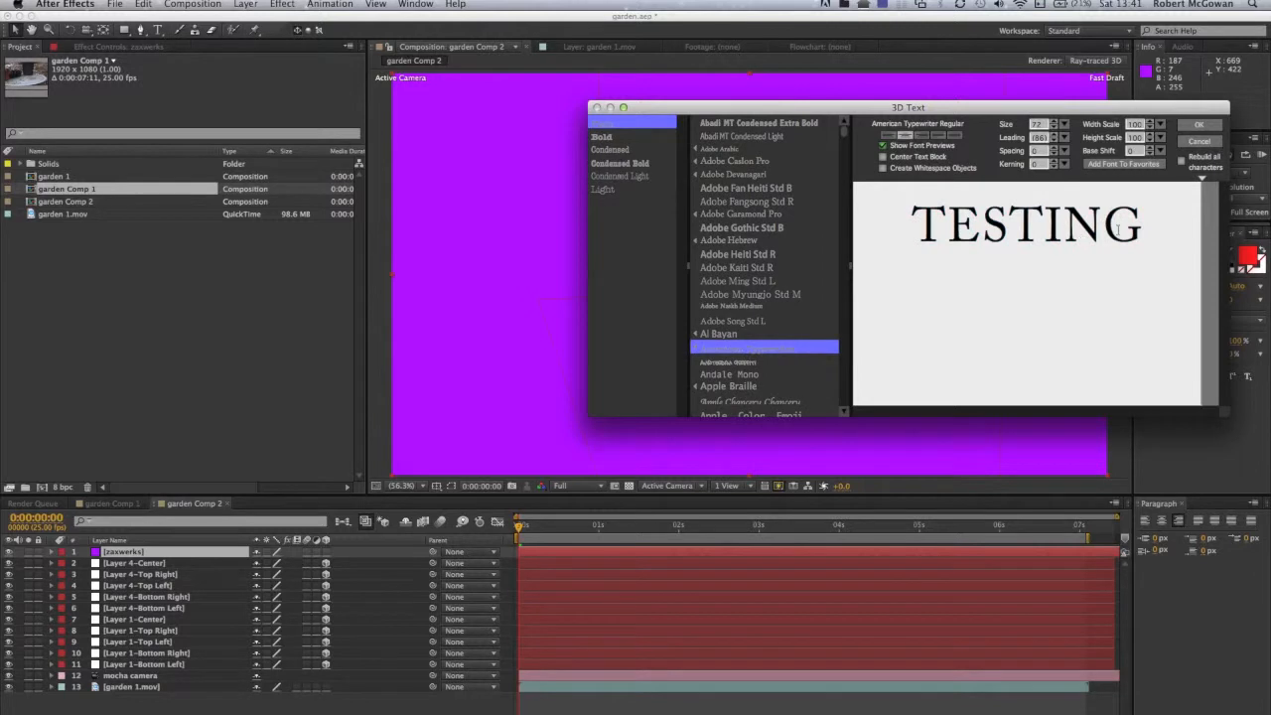
{"action": "left_click_drag", "start_coordinate": [1140, 227], "coordinate": [880, 241]}
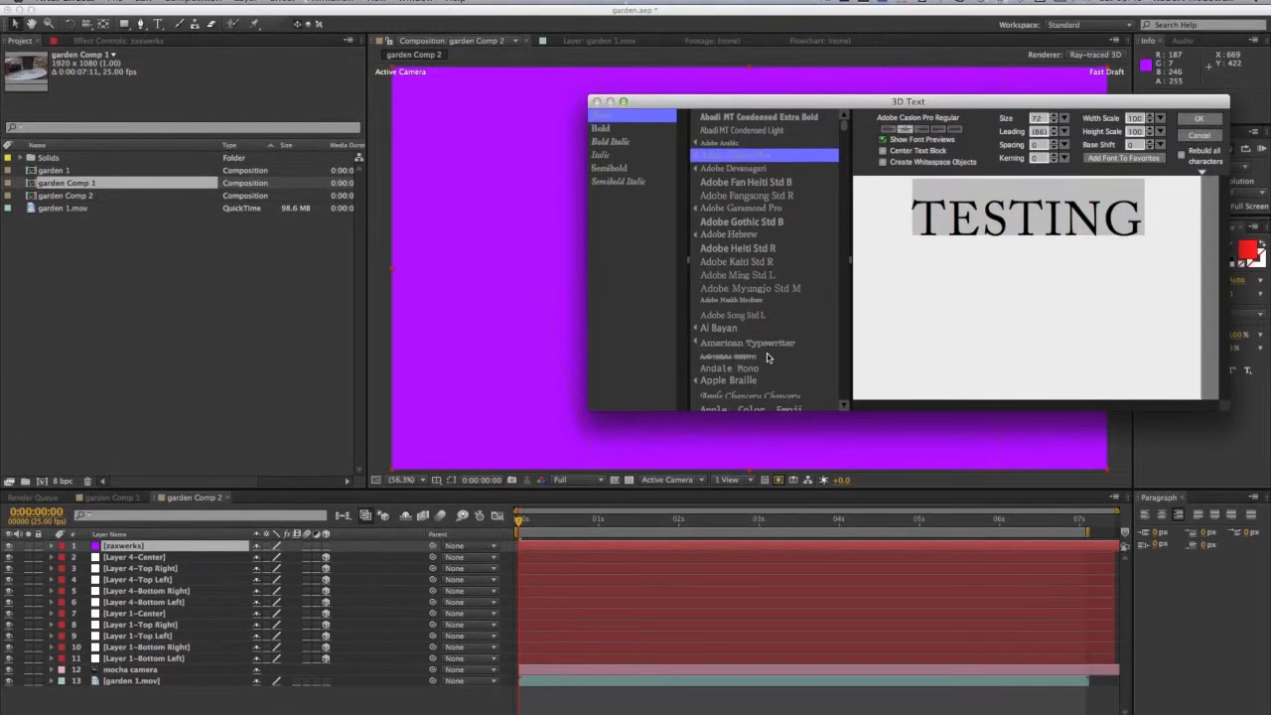
{"action": "left_click", "coordinate": [768, 350]}
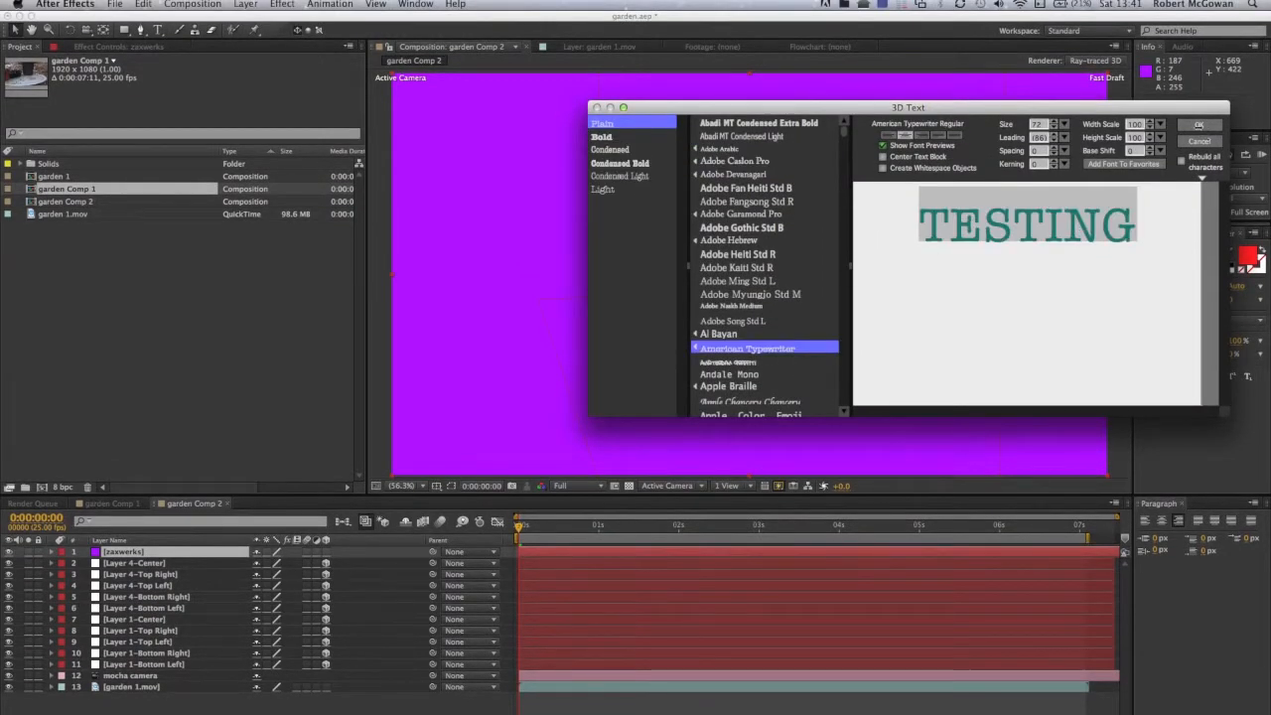
{"action": "left_click", "coordinate": [1197, 126]}
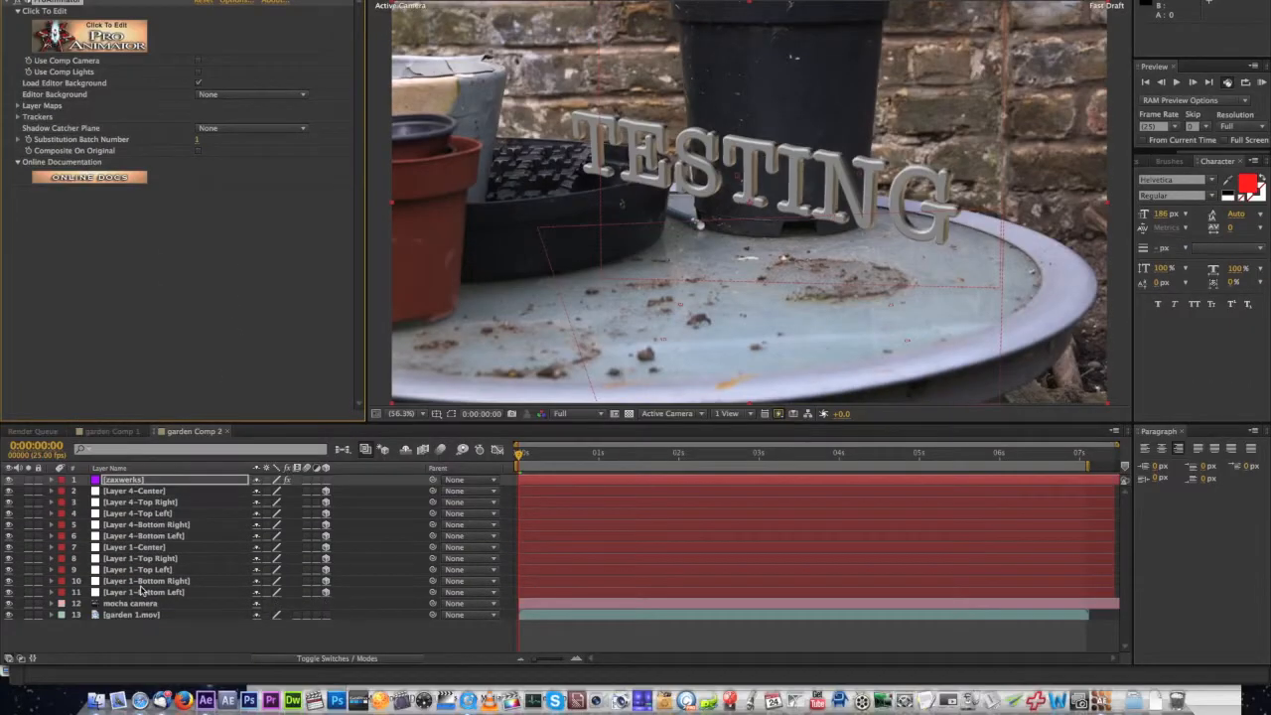
- Set External Tracker 1 of the zaxwerks layer's ProAnimator effect to the Layer 1-Center null
{"action": "left_click", "coordinate": [132, 482]}
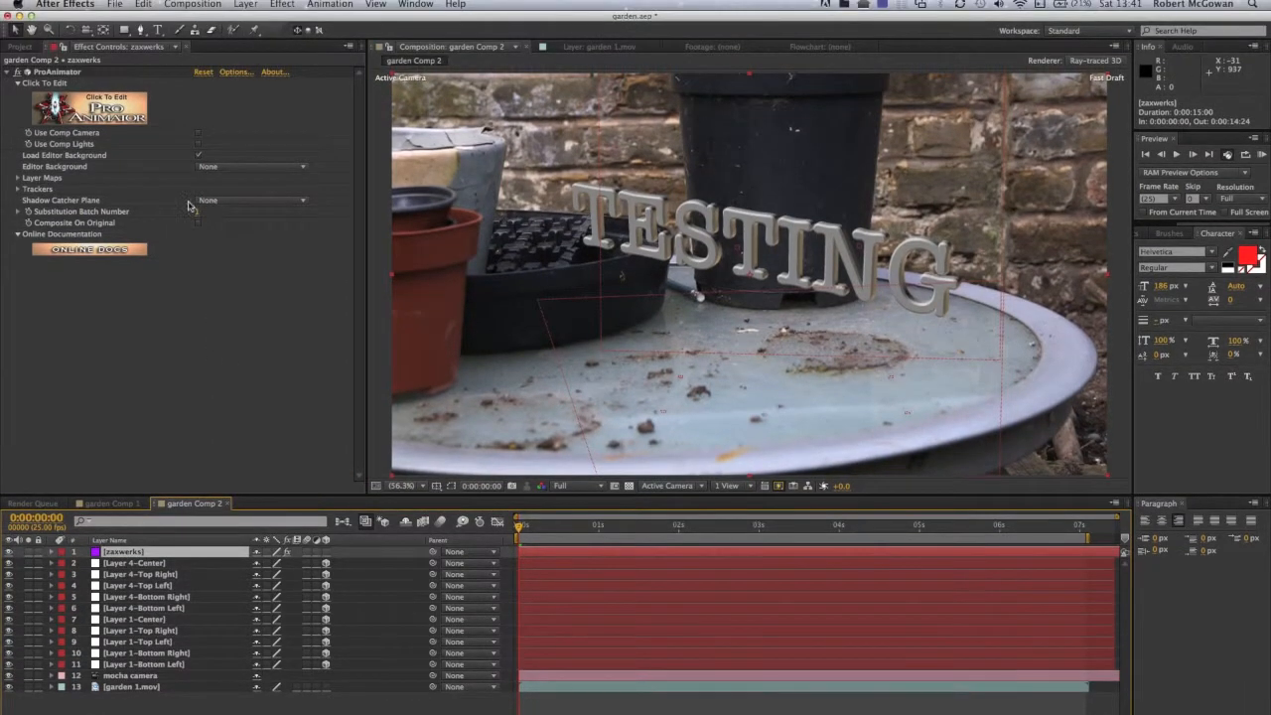
{"action": "left_click", "coordinate": [17, 191]}
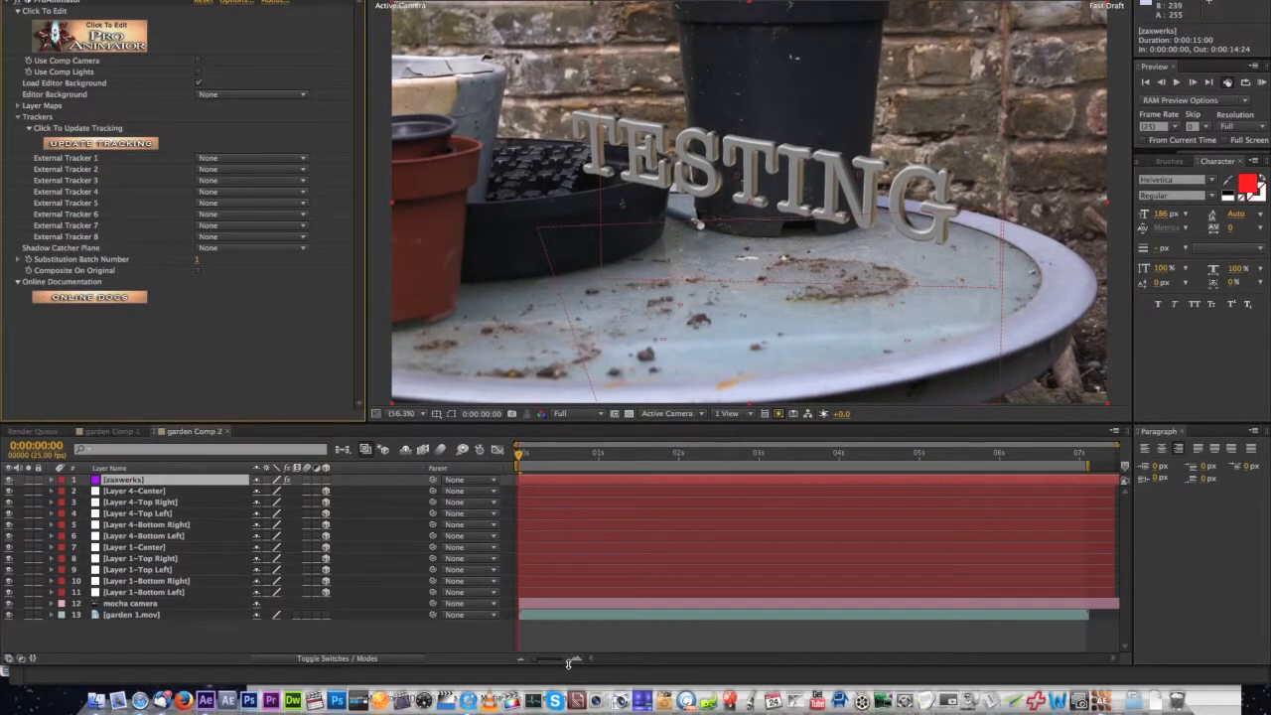
{"action": "key", "text": "super+Tab"}
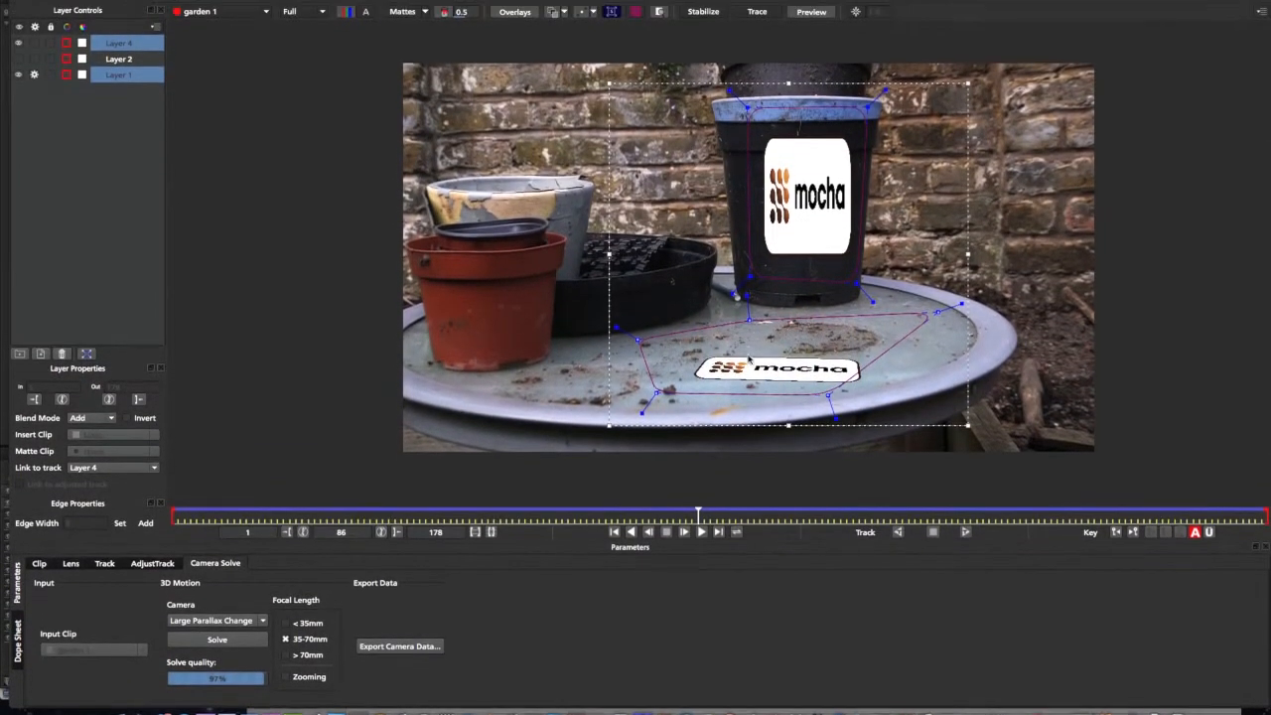
{"action": "key", "text": "super+Tab"}
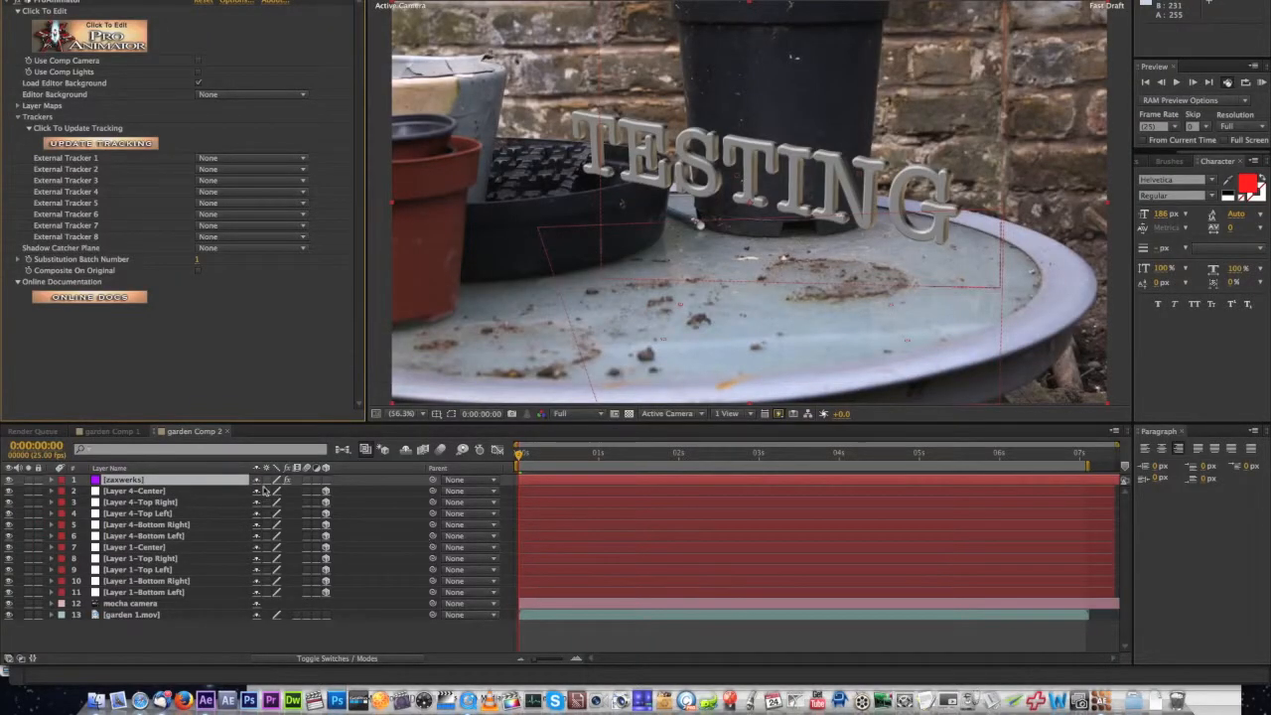
{"action": "left_click", "coordinate": [169, 549]}
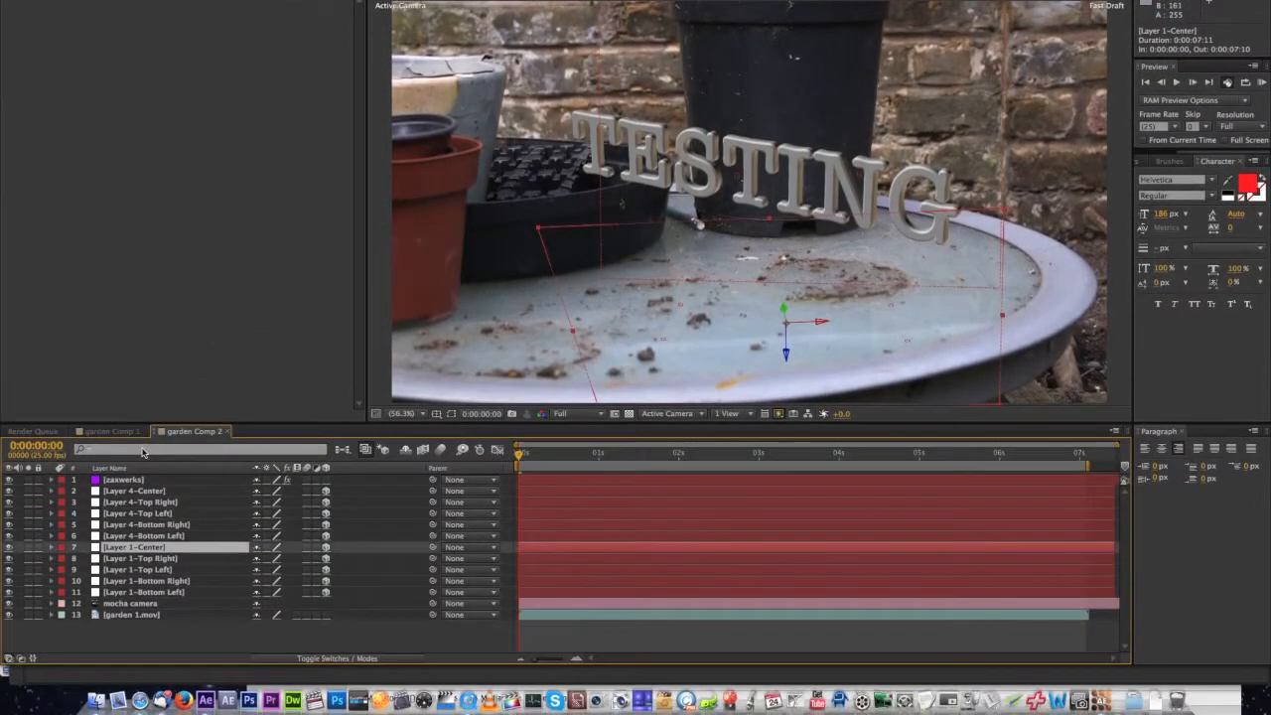
{"action": "left_click", "coordinate": [97, 479]}
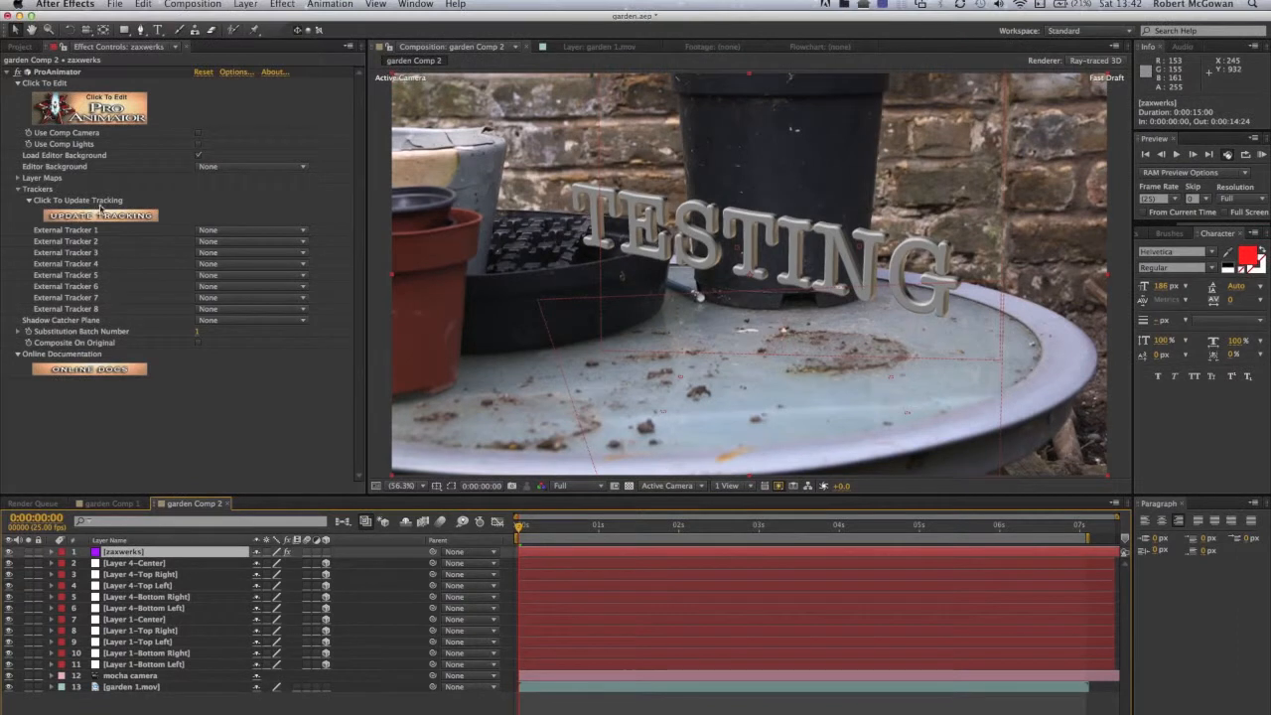
{"action": "left_click", "coordinate": [249, 232]}
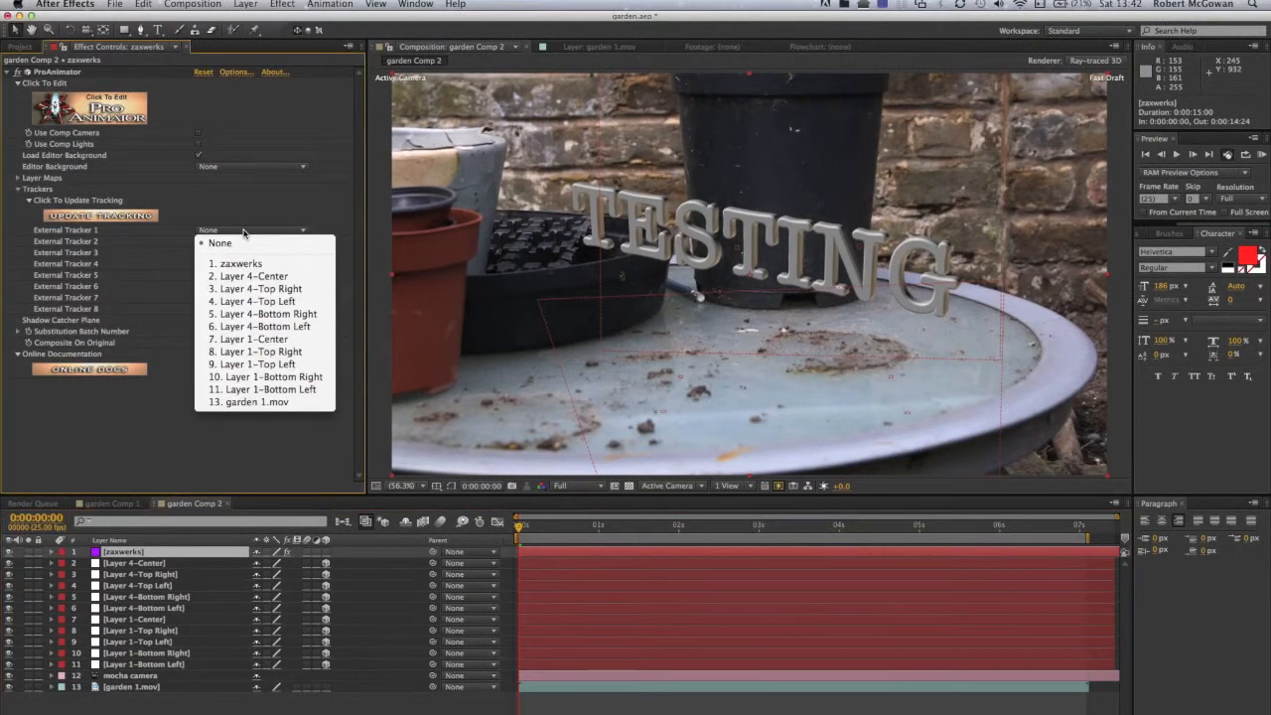
{"action": "left_click", "coordinate": [254, 337]}
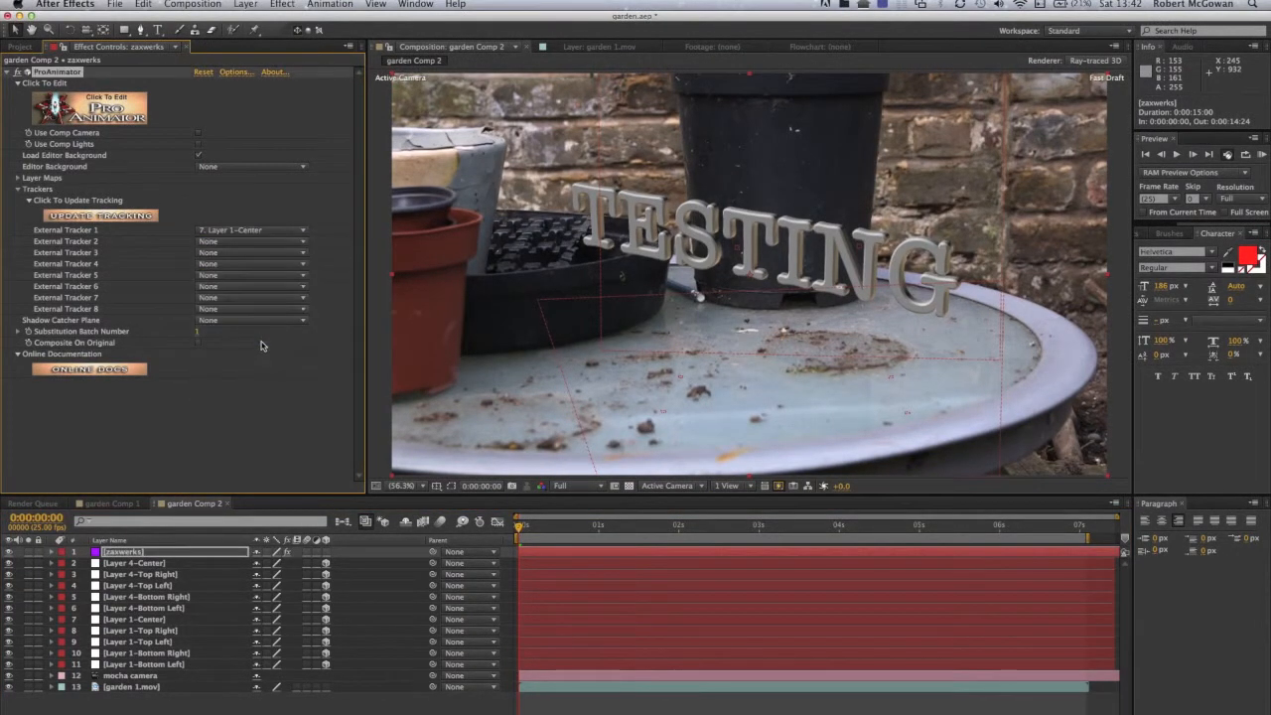
- Make ProAnimator use the comp camera and set its editor background to garden 1.mov
{"action": "left_click", "coordinate": [198, 137]}
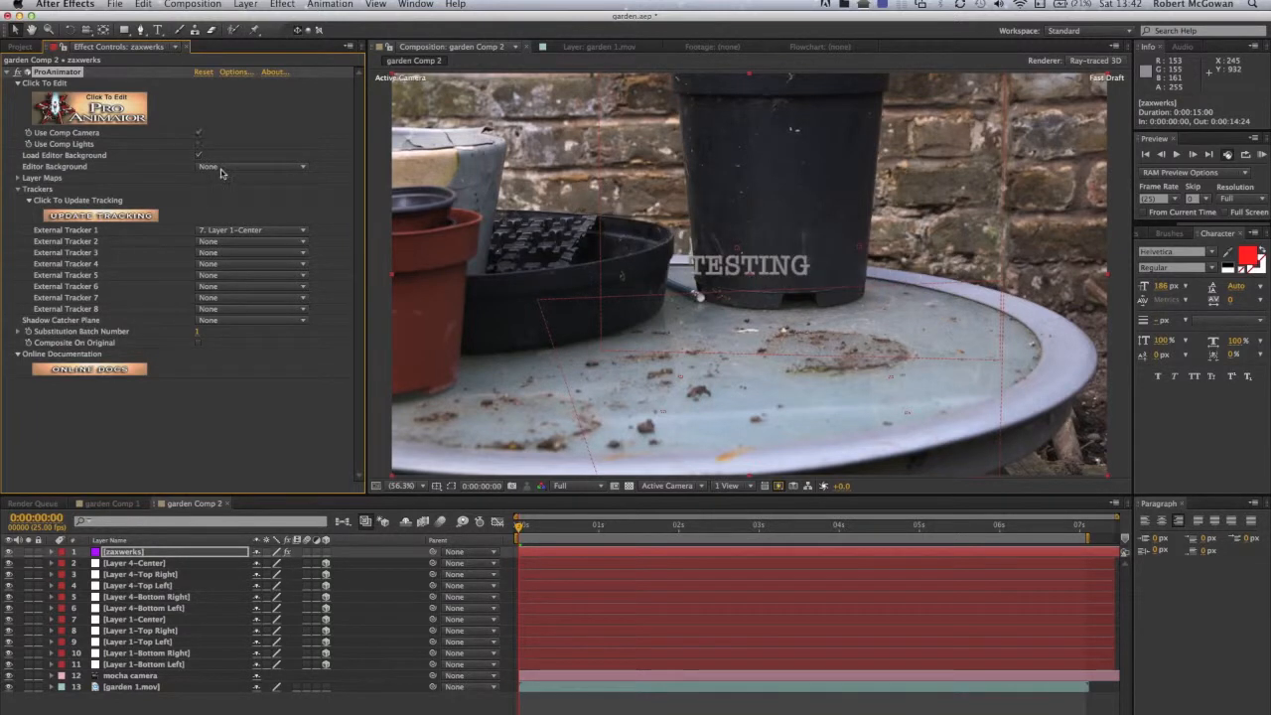
{"action": "left_click", "coordinate": [278, 167]}
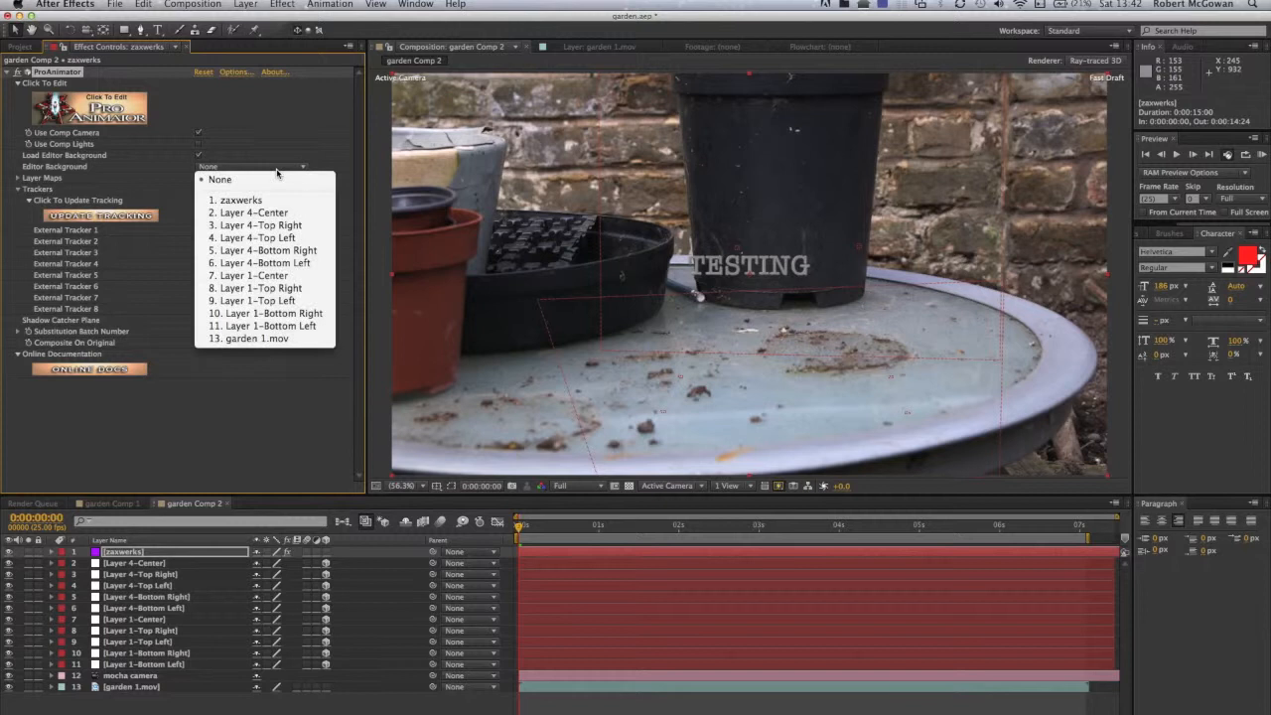
{"action": "left_click", "coordinate": [282, 339]}
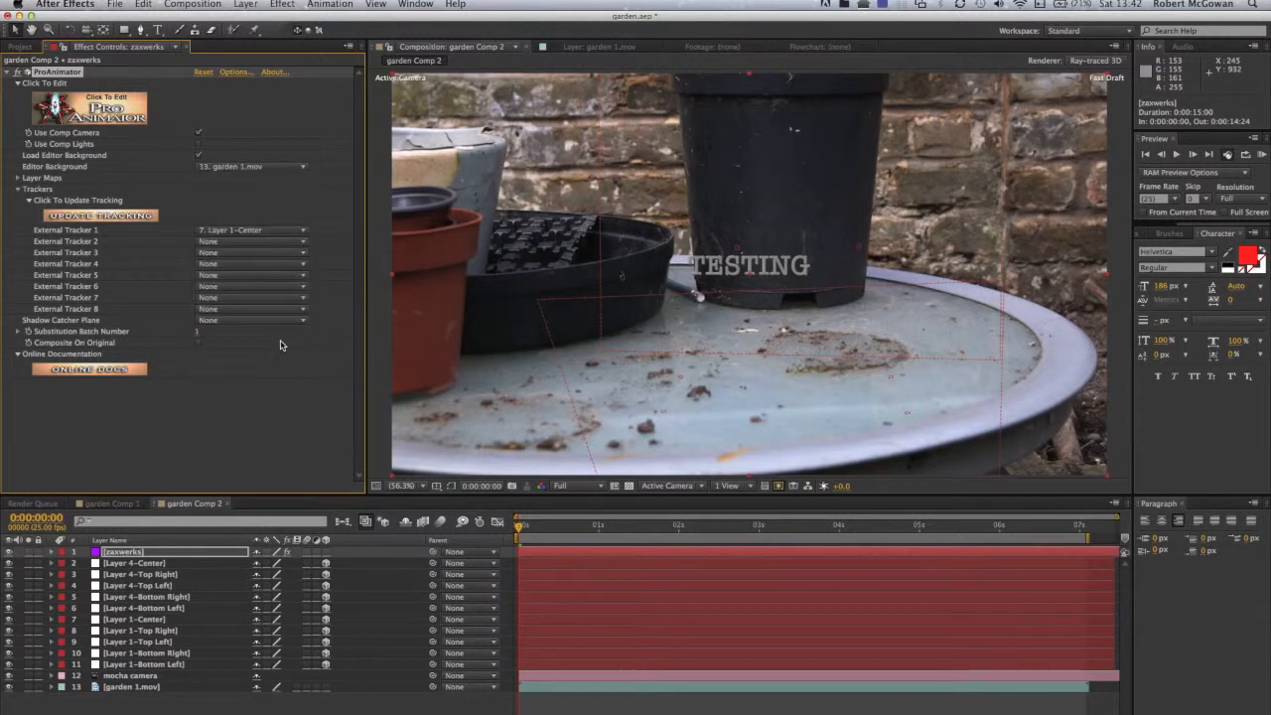
- Try to scrub garden Comp 2 forward to check the 3D text, and return to the first frame
{"action": "left_click_drag", "start_coordinate": [519, 455], "coordinate": [565, 460]}
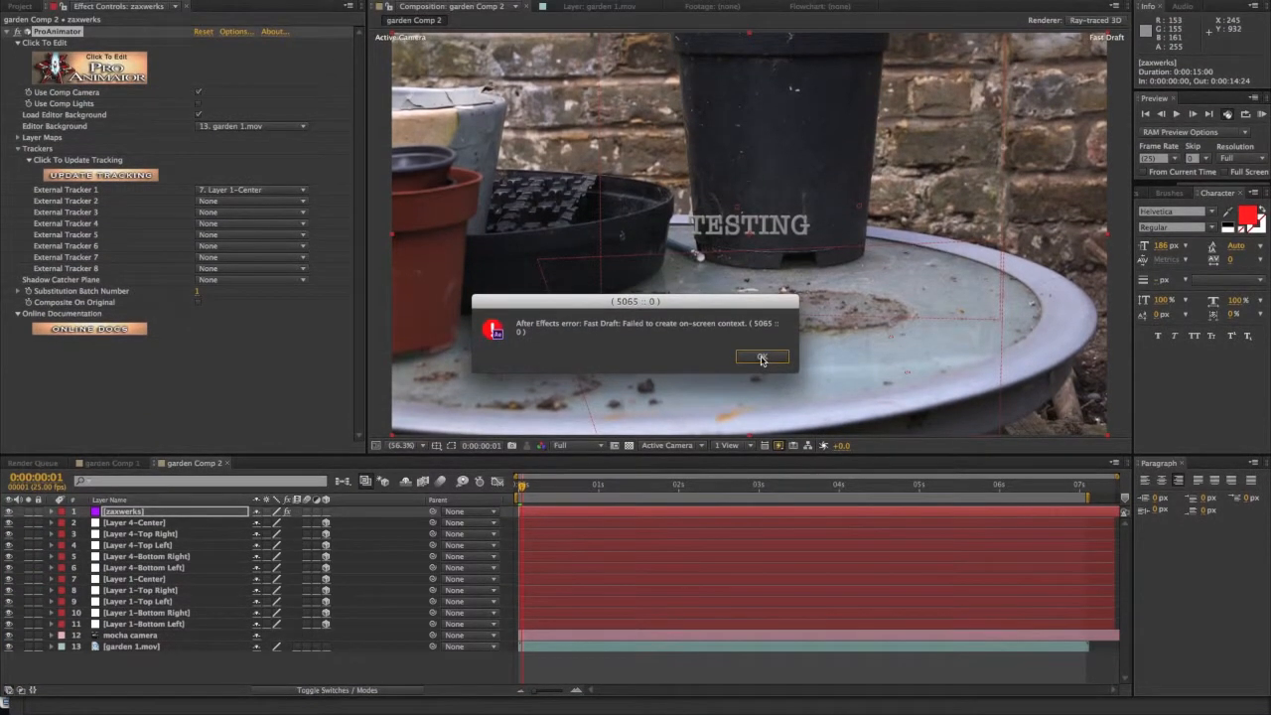
{"action": "left_click", "coordinate": [761, 326]}
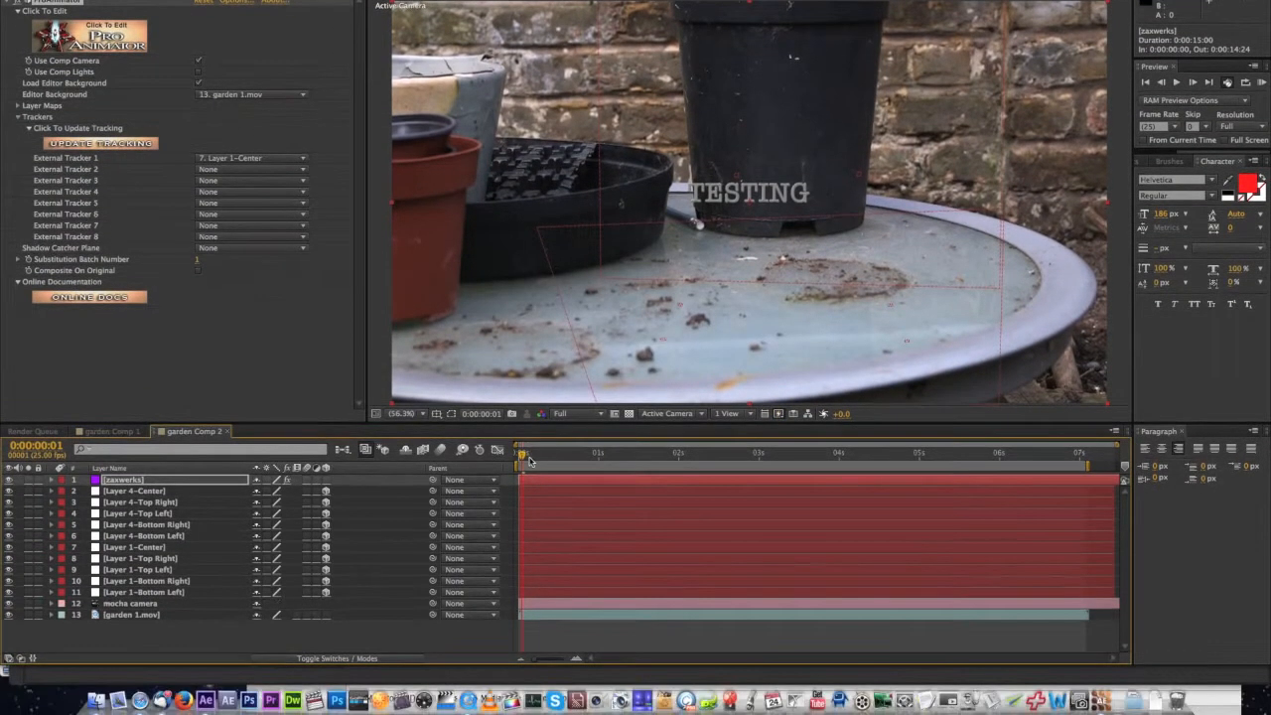
{"action": "left_click_drag", "start_coordinate": [520, 455], "coordinate": [484, 469]}
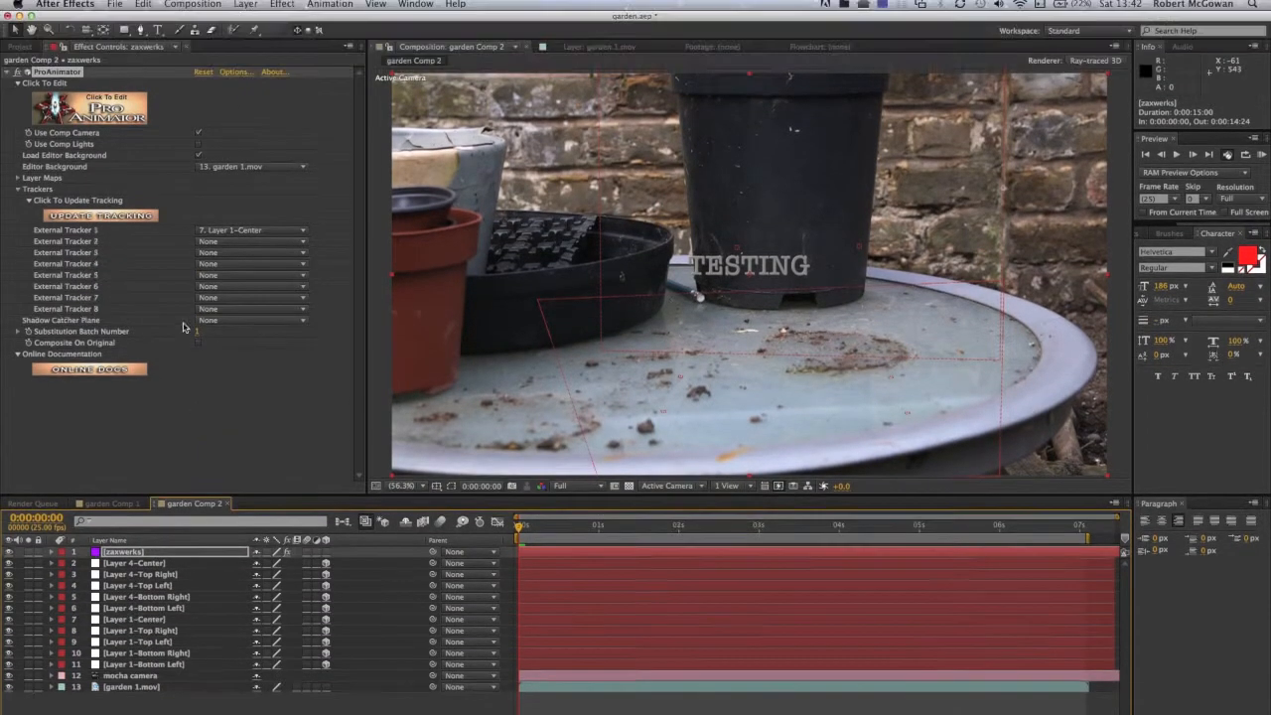
- Open the ProAnimator set-up window, parent the TESTING text's pose to External Tracker 1 and apply the change
{"action": "left_click", "coordinate": [238, 72]}
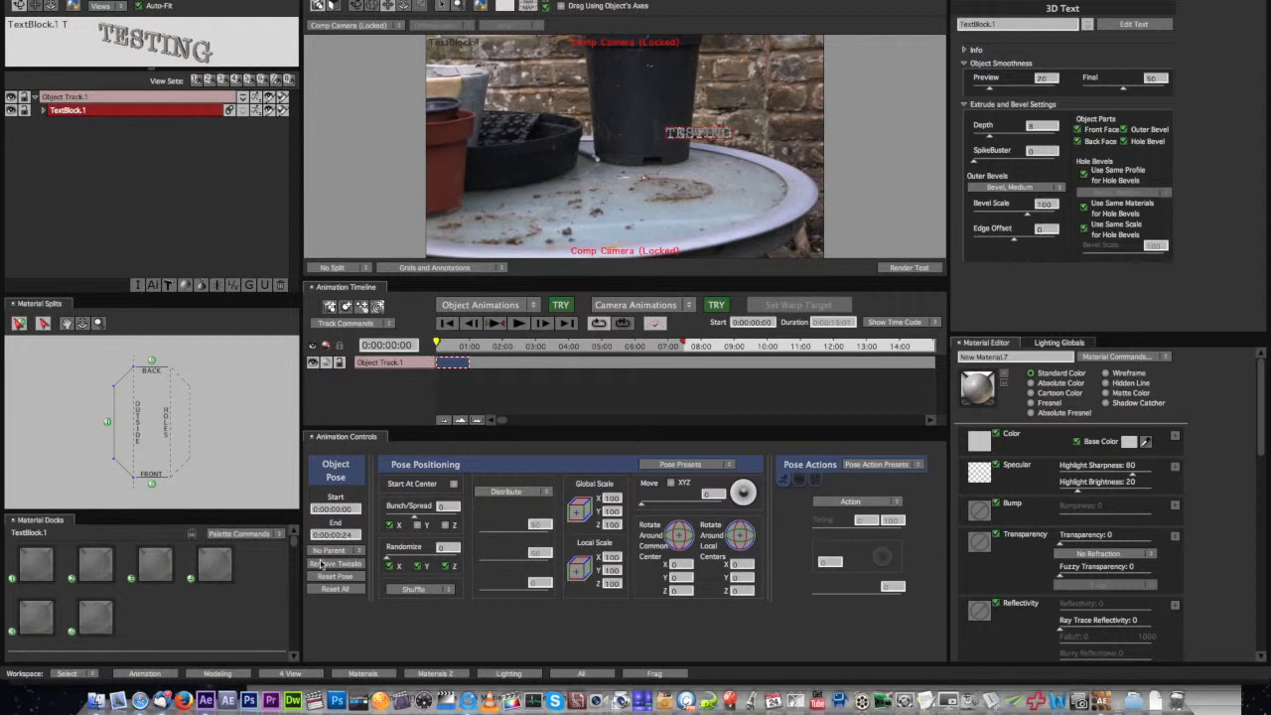
{"action": "left_click", "coordinate": [355, 551]}
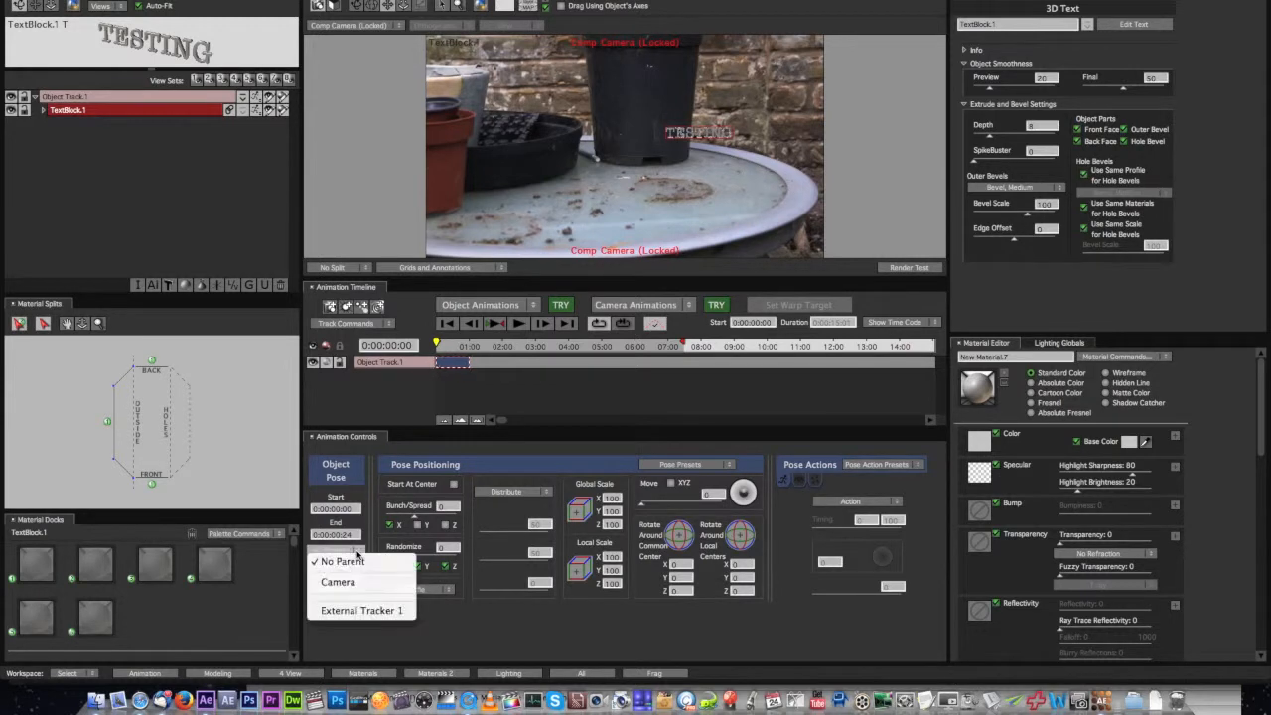
{"action": "left_click", "coordinate": [370, 610]}
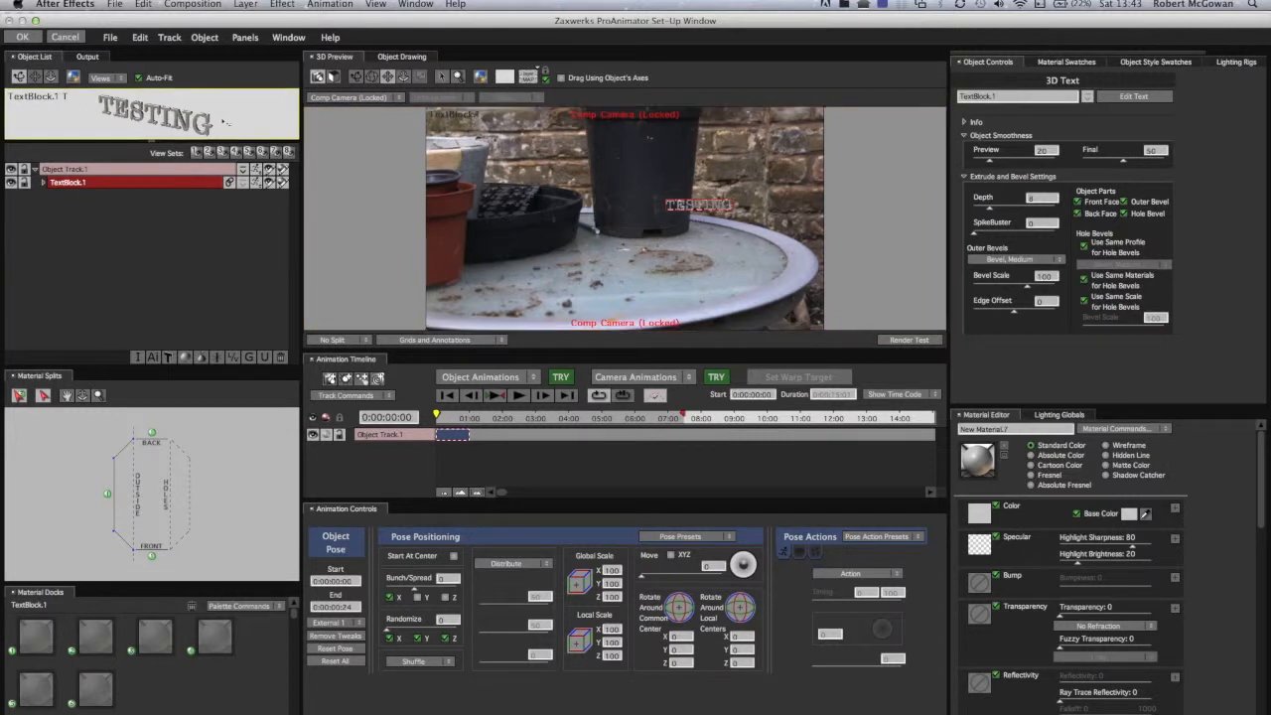
{"action": "left_click", "coordinate": [24, 38]}
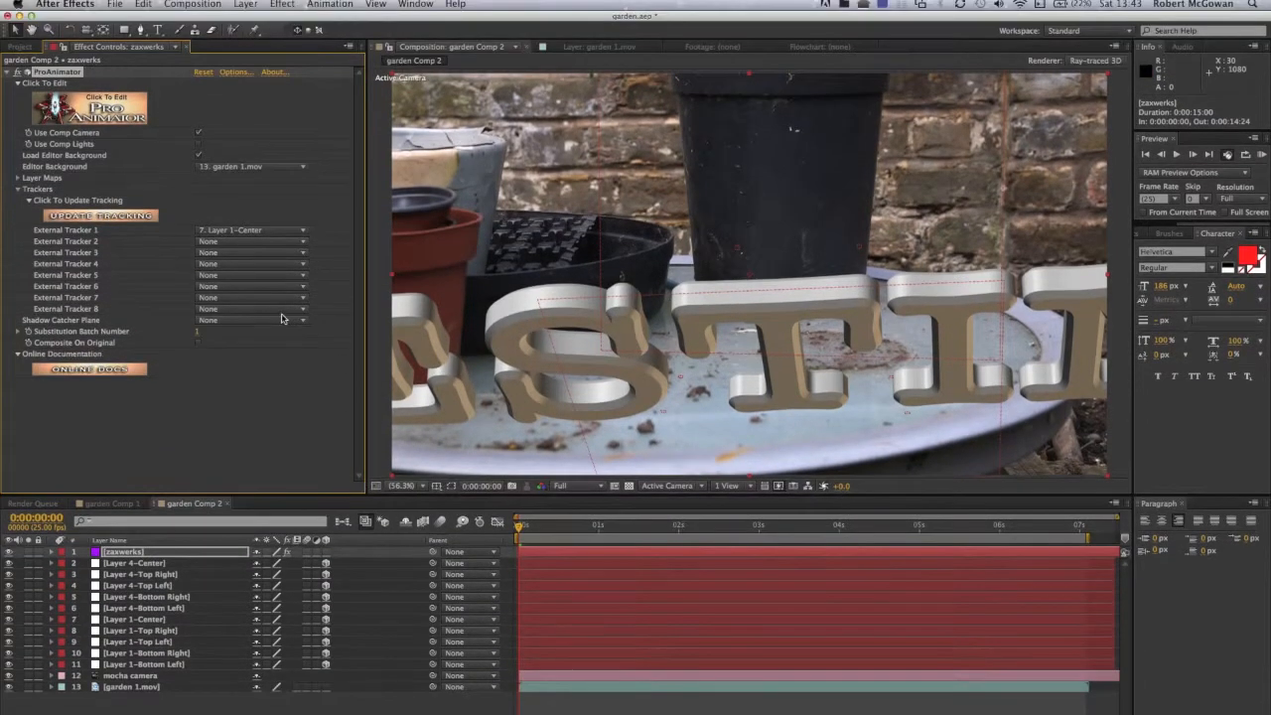
- Reopen the ProAnimator set-up, run a test render of the TESTING text at the first frame and return to the composition
{"action": "left_click", "coordinate": [235, 74]}
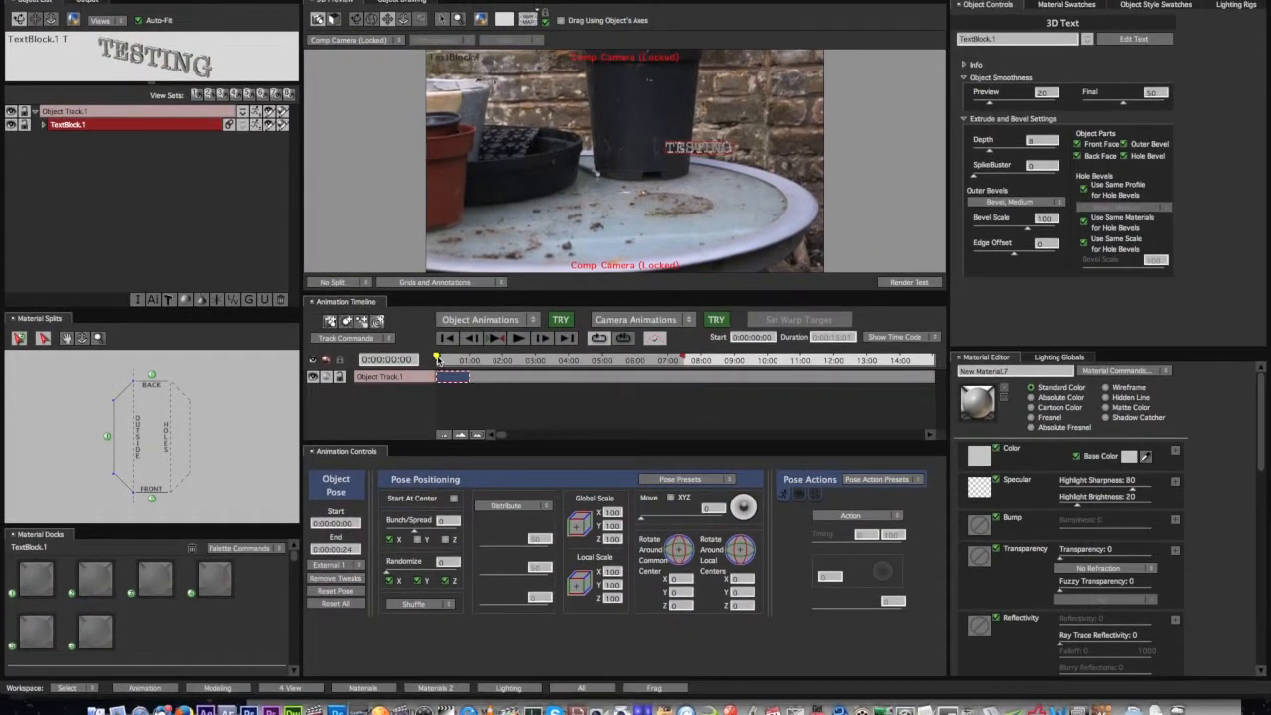
{"action": "left_click_drag", "start_coordinate": [438, 361], "coordinate": [435, 360]}
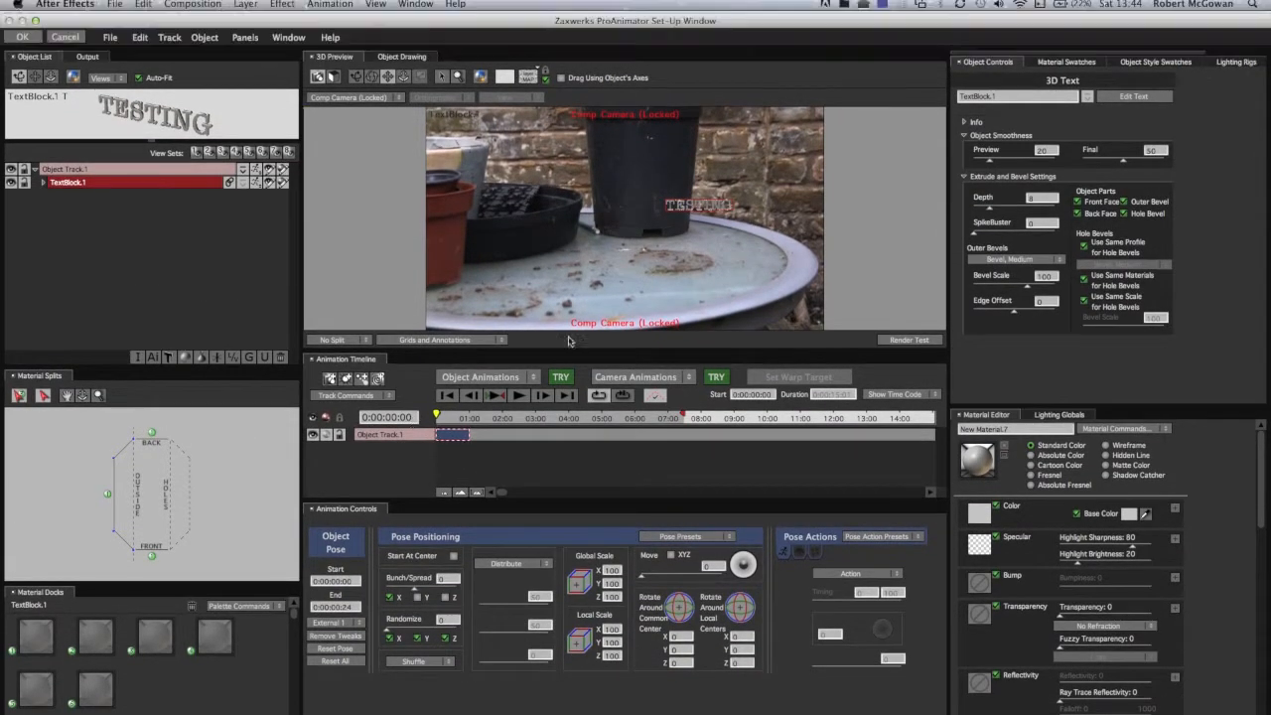
{"action": "left_click", "coordinate": [914, 339]}
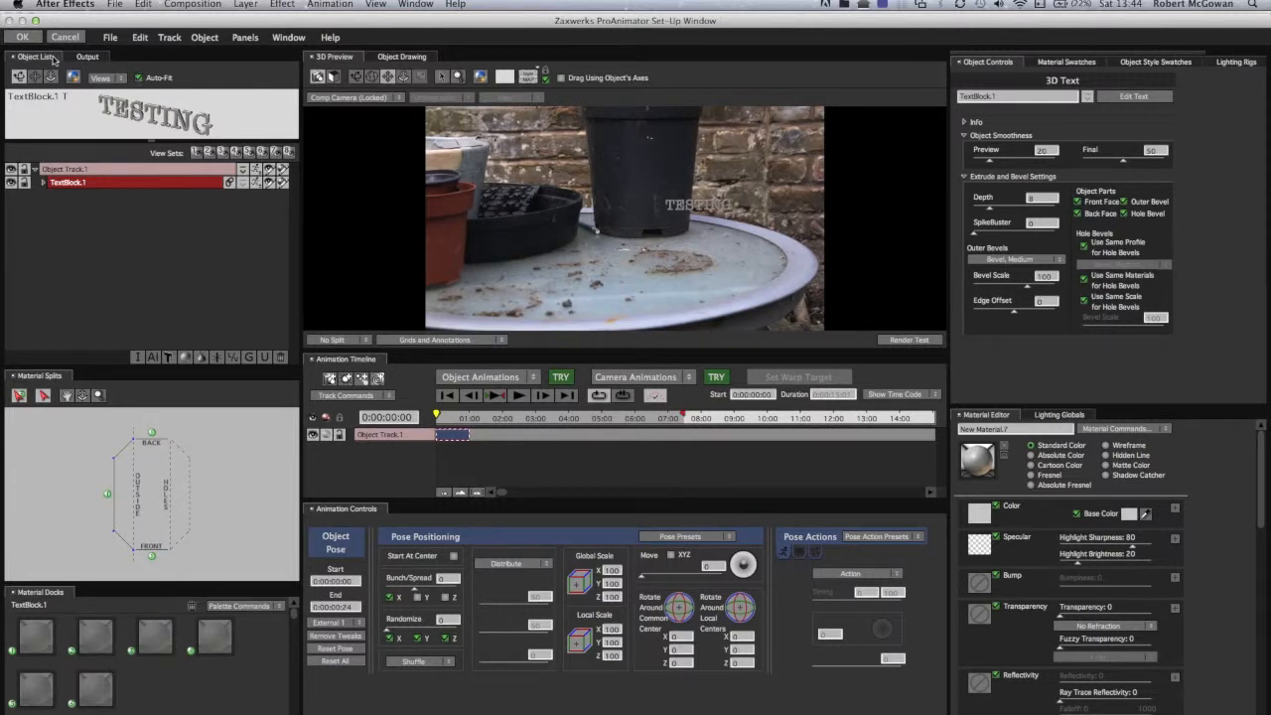
{"action": "left_click", "coordinate": [21, 37]}
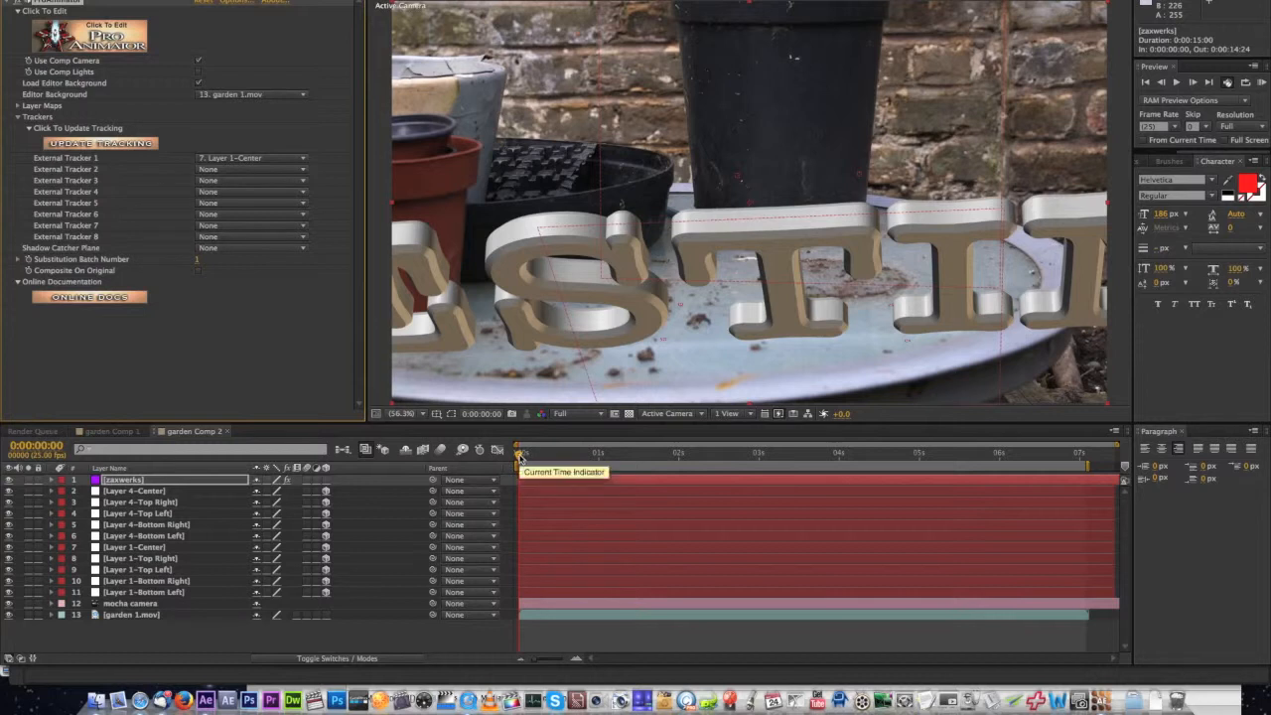
- Scrub through garden Comp 2 to check how the TESTING text follows the tracked table, ending at 0:00:02:19
{"action": "left_click_drag", "start_coordinate": [522, 454], "coordinate": [1005, 491]}
{"action": "left_click_drag", "start_coordinate": [903, 500], "coordinate": [740, 511]}
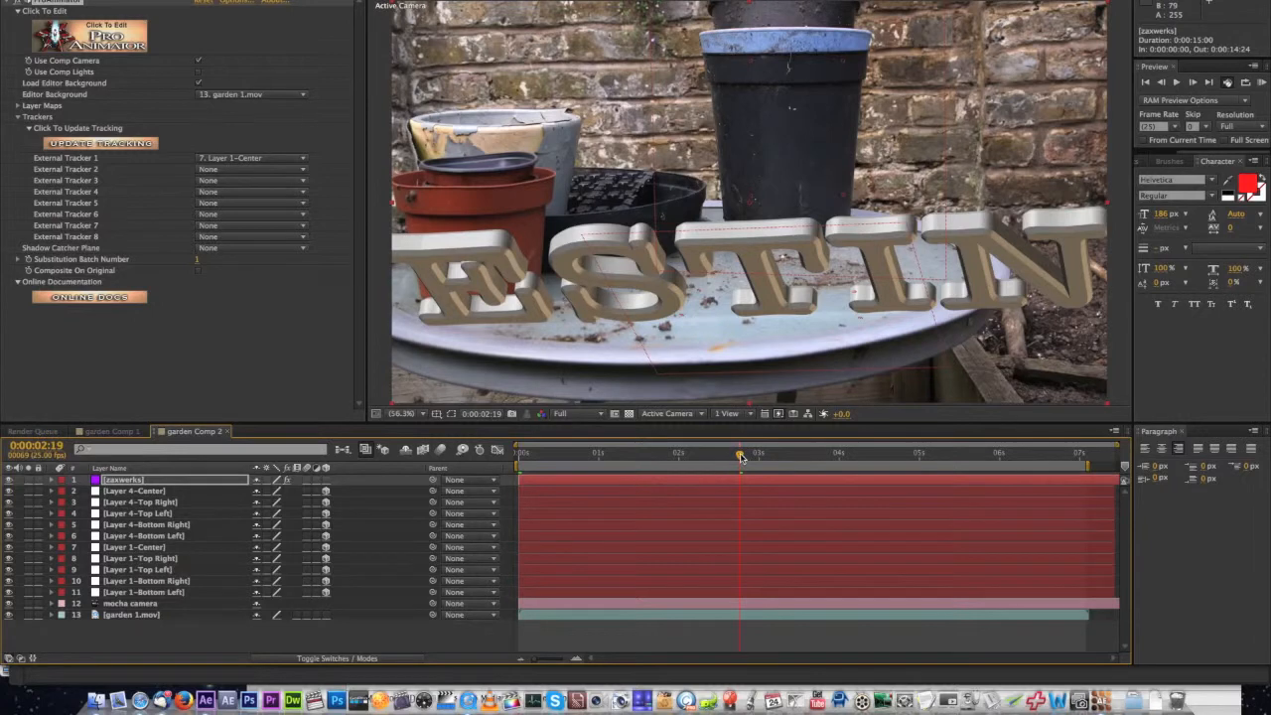
- At the first frame of garden Comp 2, set the ProAnimator TESTING text's font size to 20, test-render it and apply the change
{"action": "left_click_drag", "start_coordinate": [740, 456], "coordinate": [496, 464]}
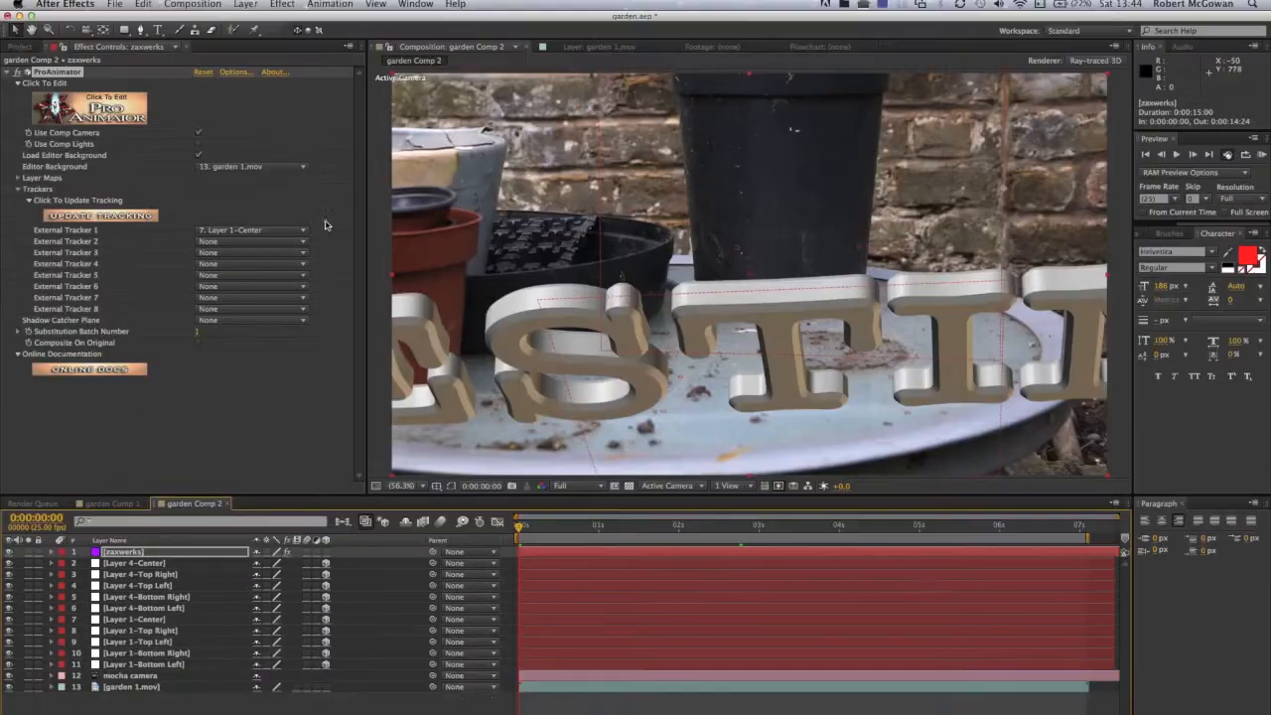
{"action": "left_click", "coordinate": [232, 73]}
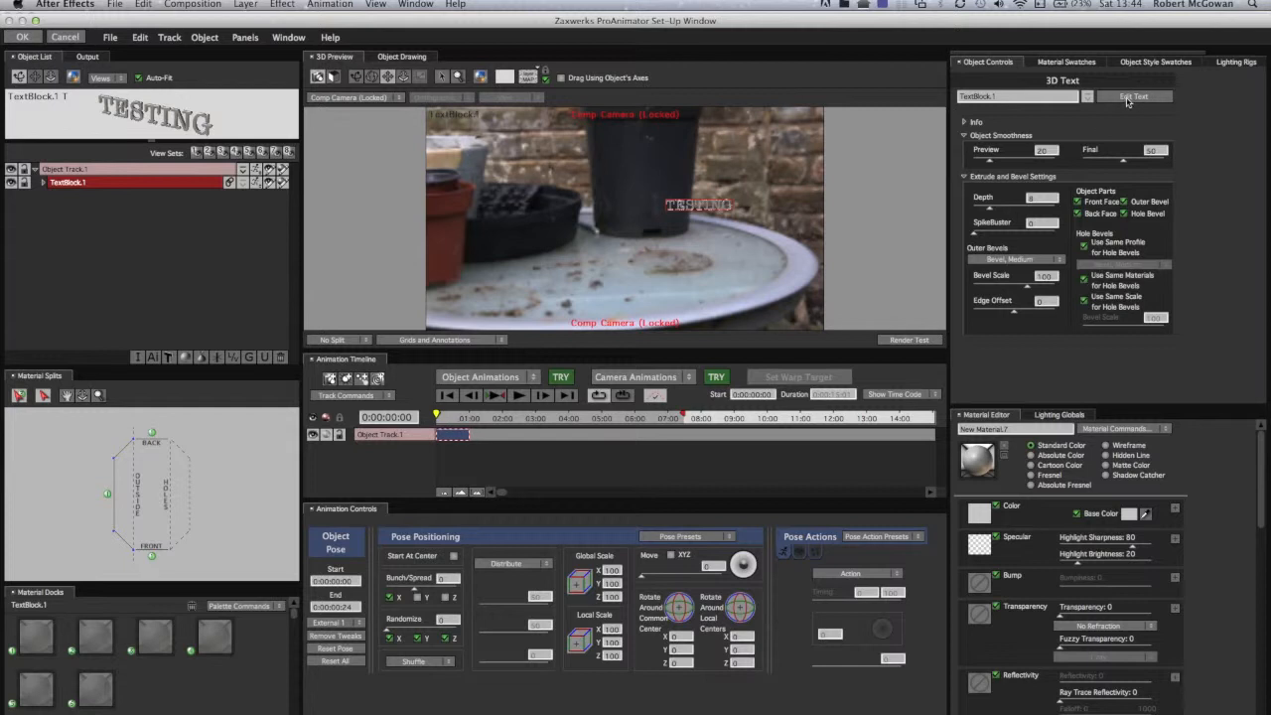
{"action": "left_click", "coordinate": [1127, 100]}
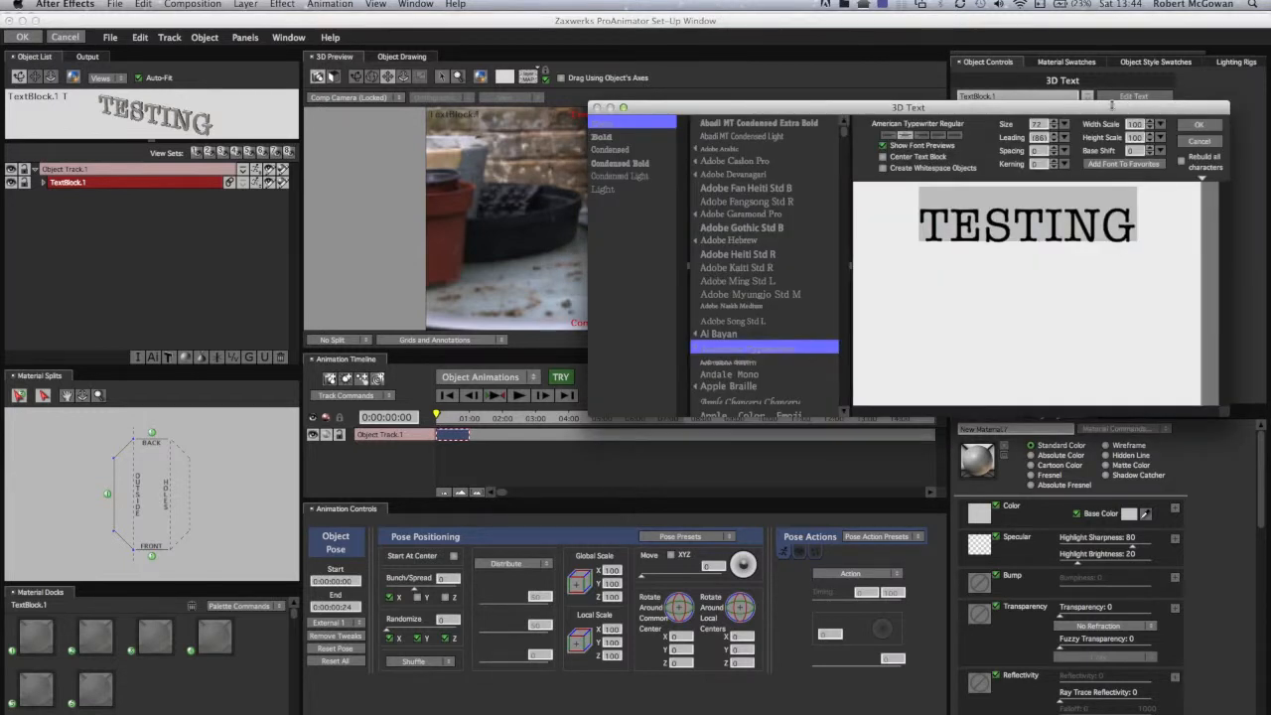
{"action": "left_click", "coordinate": [1201, 125]}
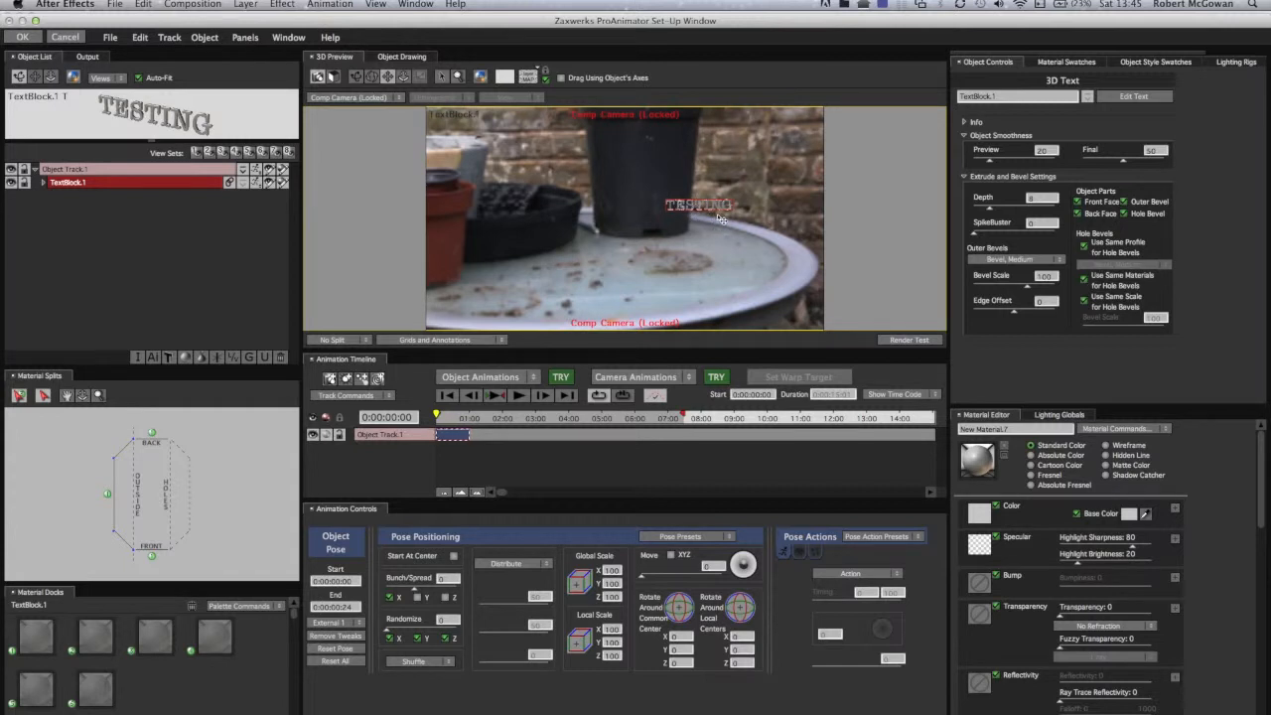
{"action": "left_click", "coordinate": [1125, 99]}
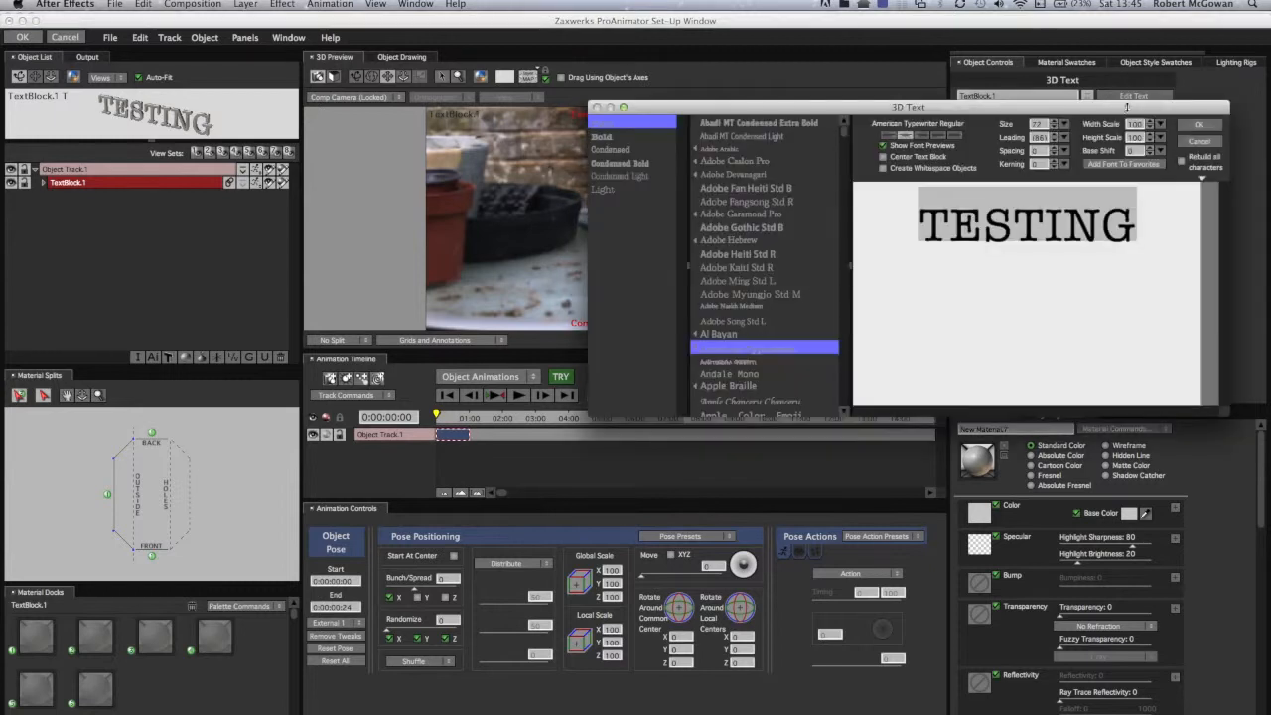
{"action": "left_click", "coordinate": [1050, 125]}
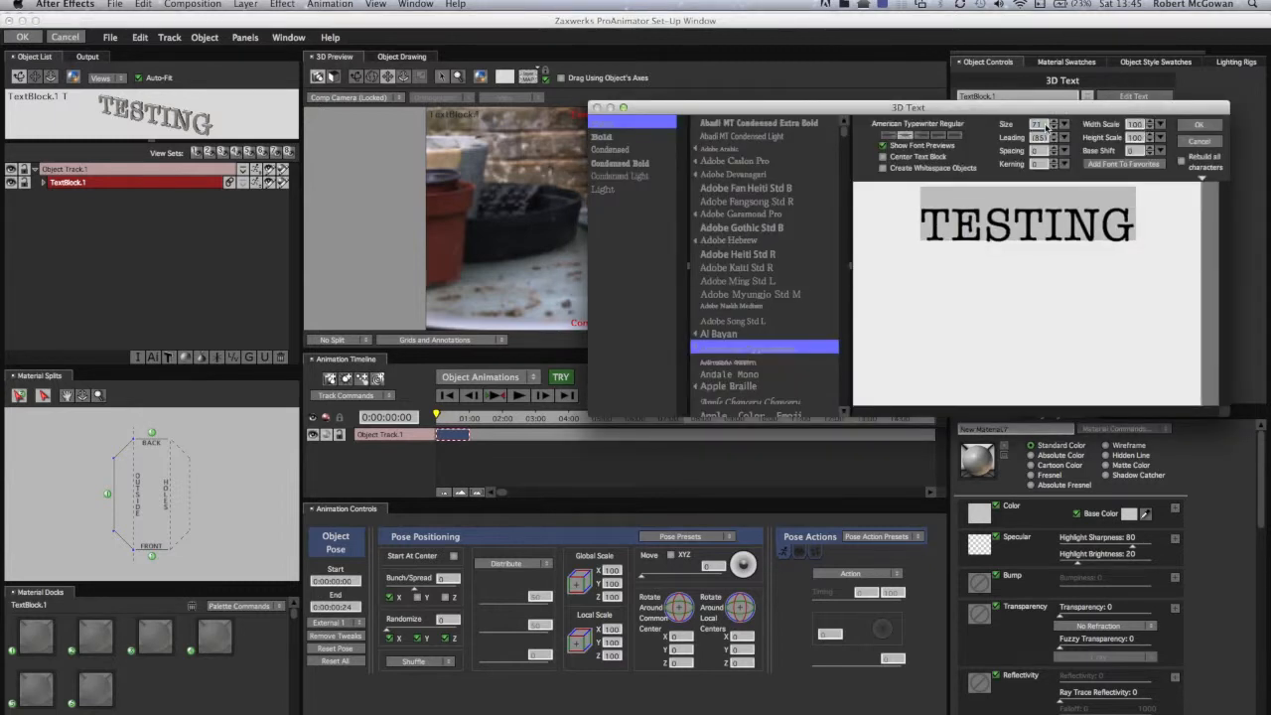
{"action": "left_click_drag", "start_coordinate": [1043, 127], "coordinate": [1017, 134]}
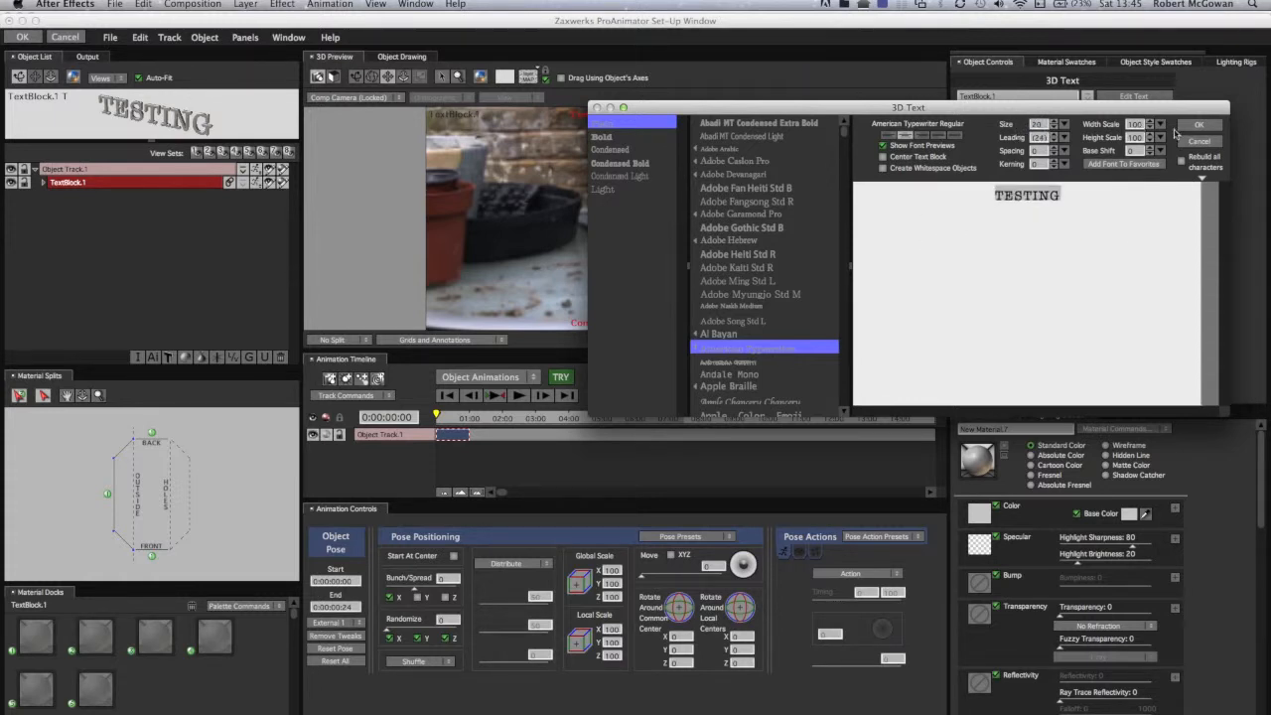
{"action": "left_click", "coordinate": [1196, 128]}
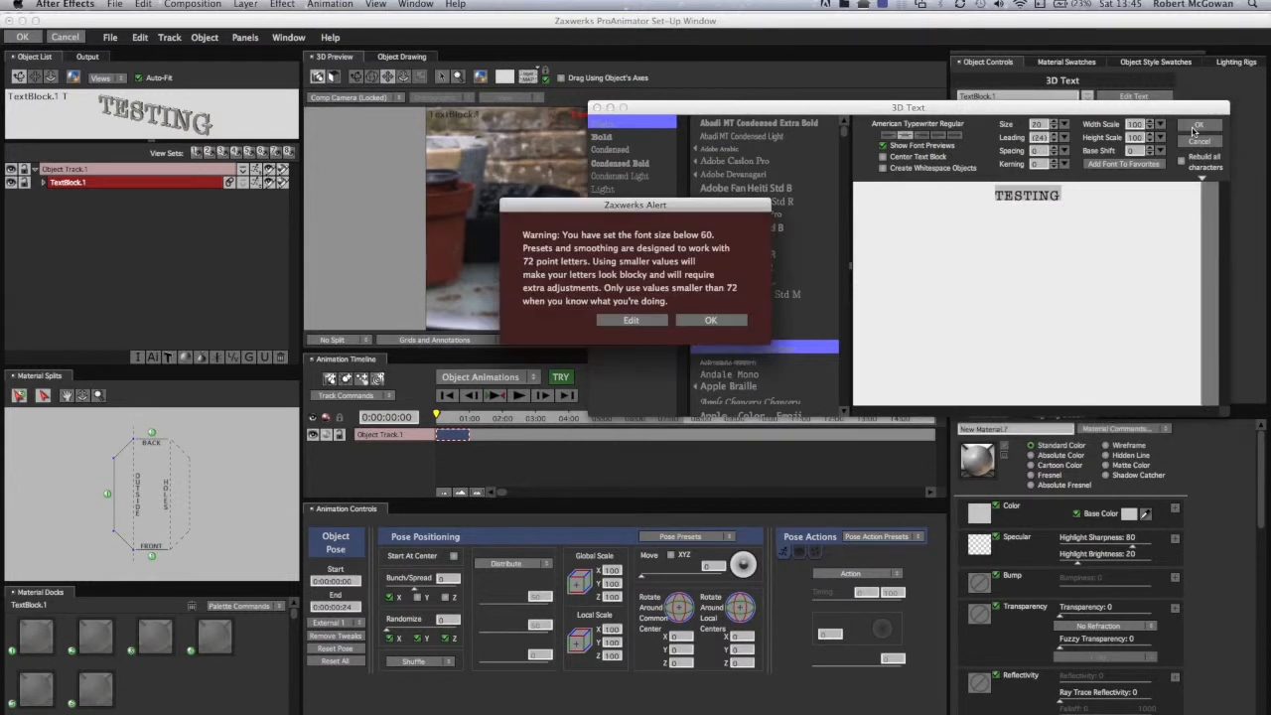
{"action": "left_click", "coordinate": [711, 319]}
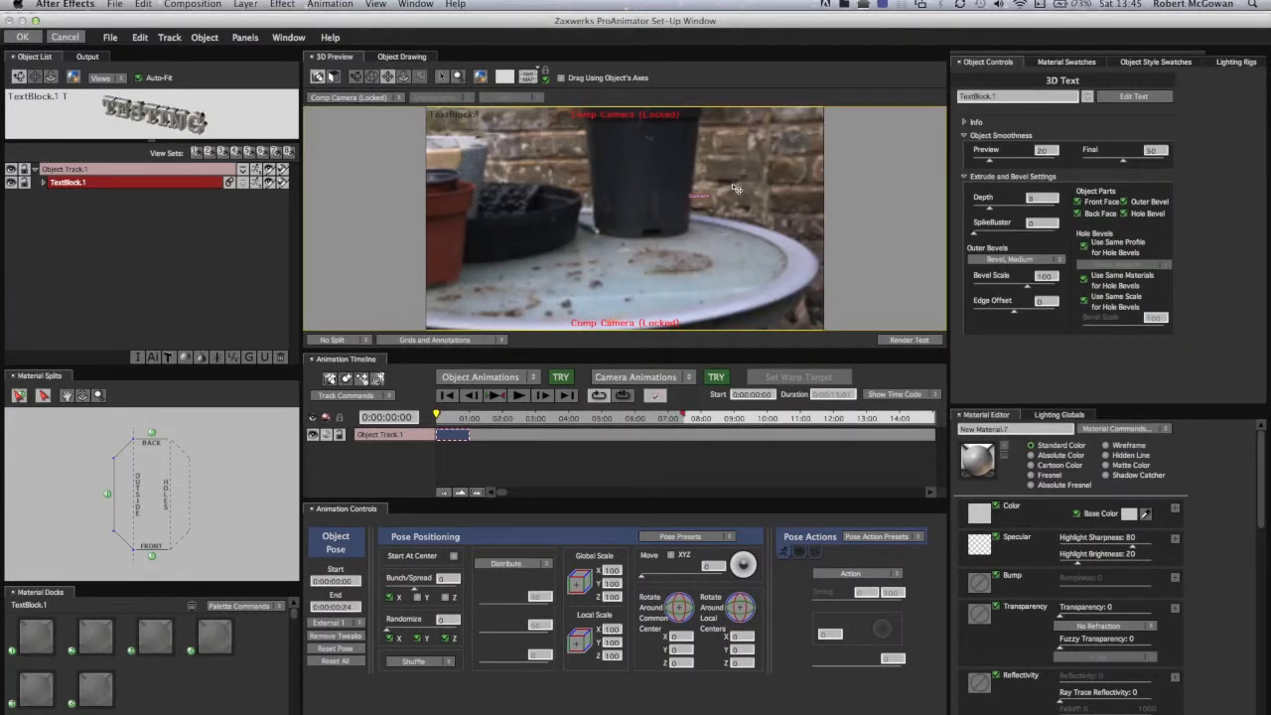
{"action": "left_click", "coordinate": [908, 339]}
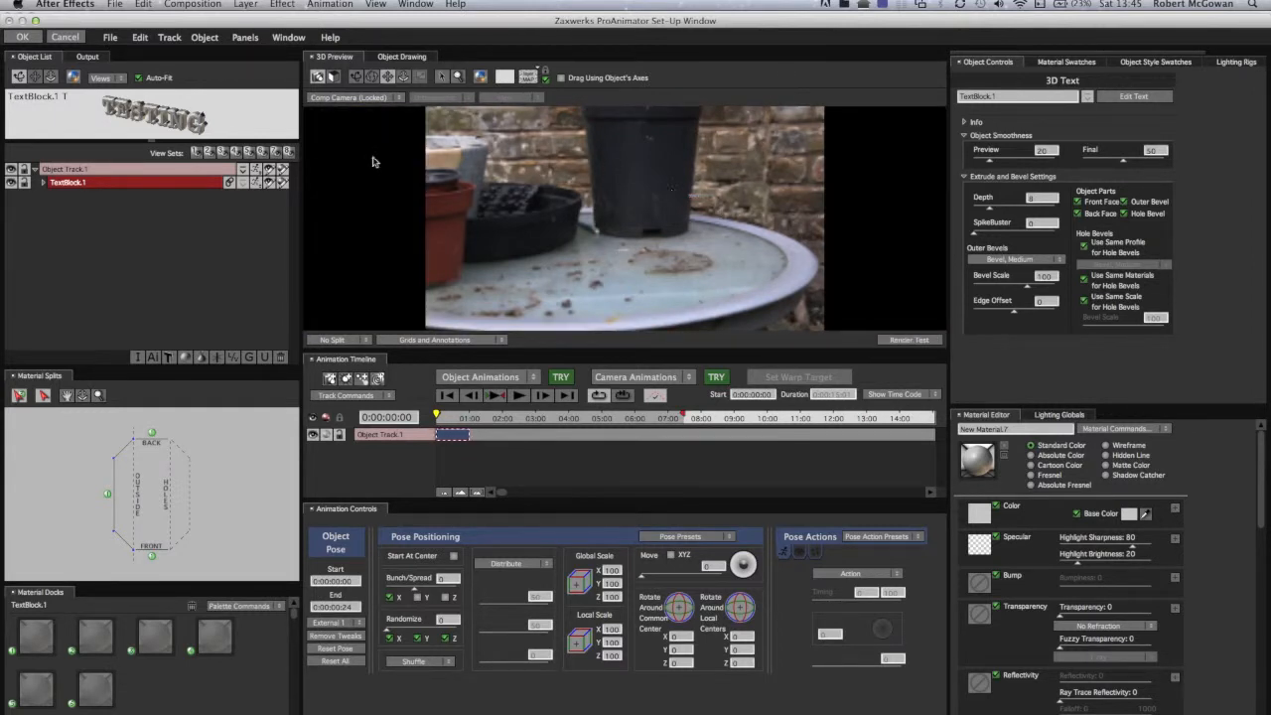
{"action": "left_click", "coordinate": [22, 37]}
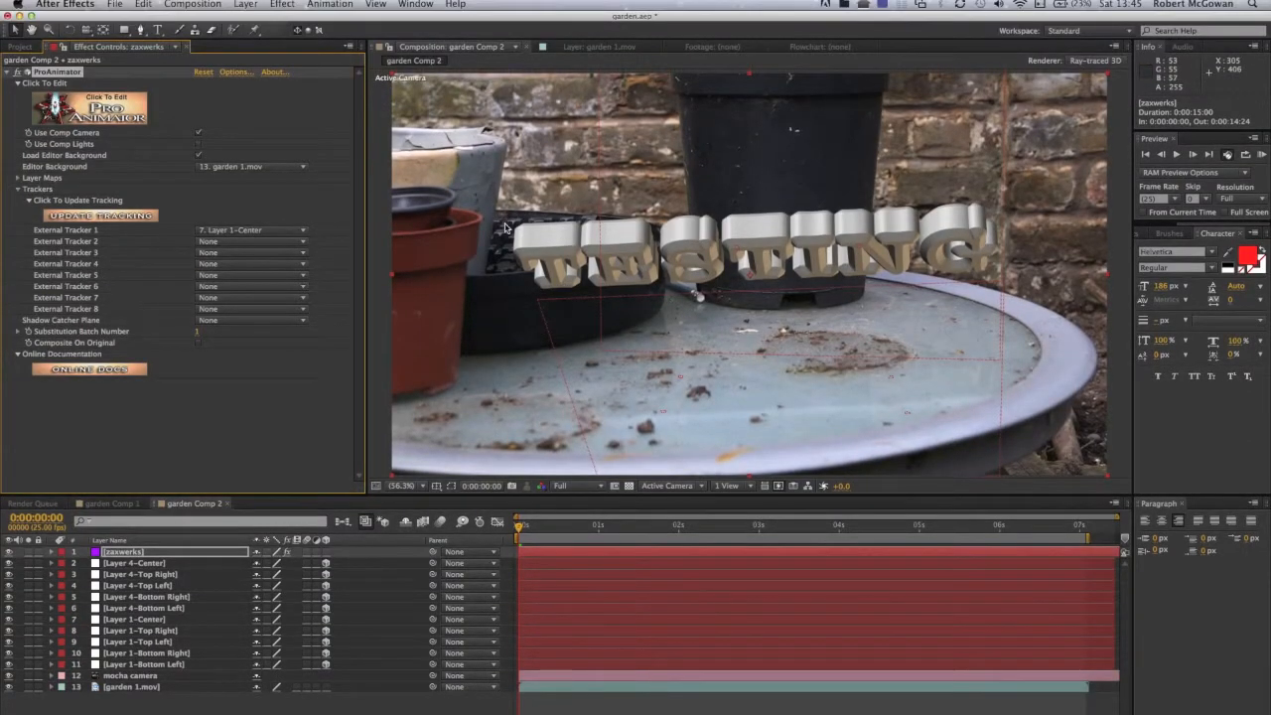
- Reopen the ProAnimator set-up and set the TESTING text's font size to 72
{"action": "left_click", "coordinate": [233, 74]}
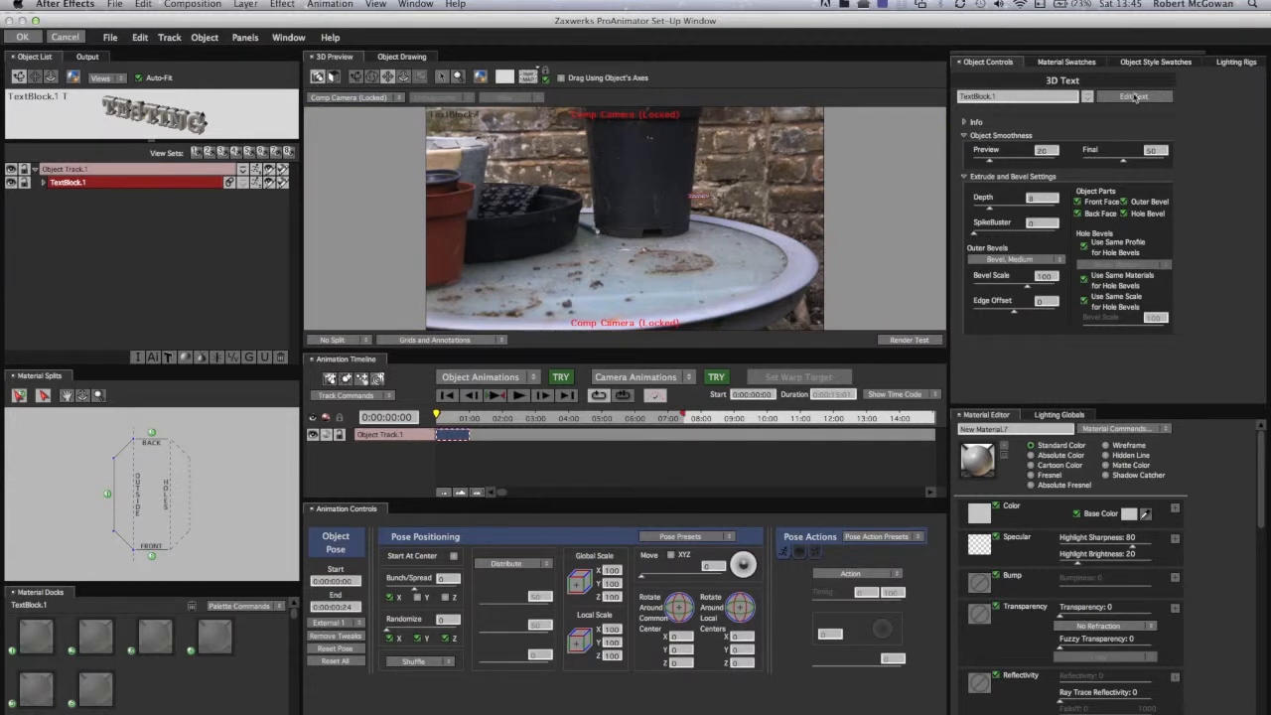
{"action": "left_click", "coordinate": [1133, 96]}
{"action": "left_click", "coordinate": [1062, 125]}
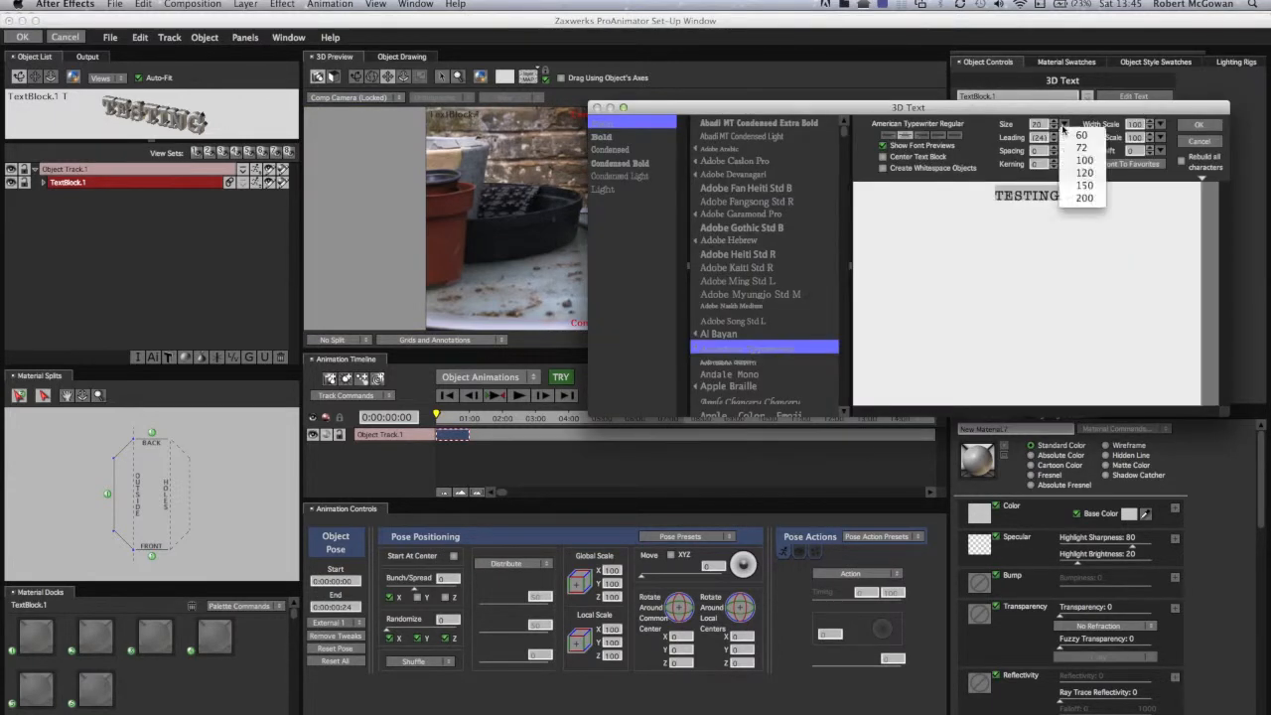
{"action": "left_click", "coordinate": [1079, 154]}
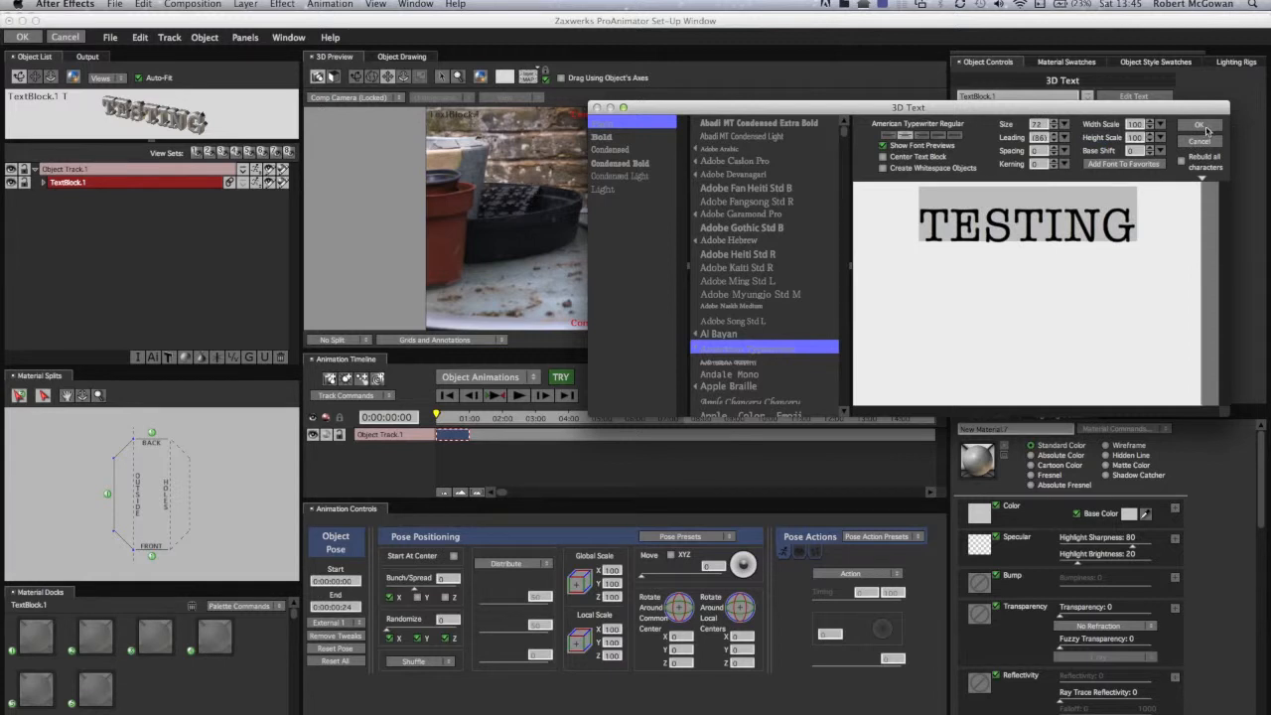
{"action": "left_click", "coordinate": [1203, 127]}
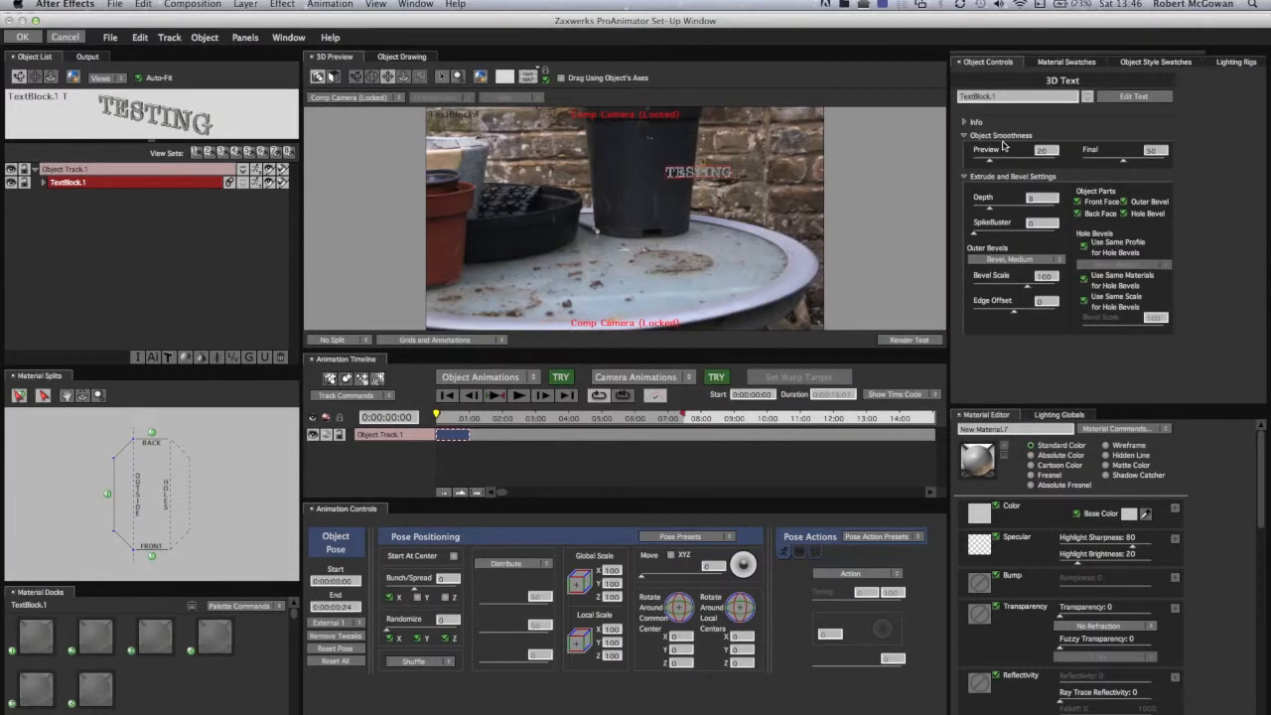
- Try rotating the TESTING text block to -40 on the X axis and apply it to the composition
{"action": "left_click", "coordinate": [964, 122]}
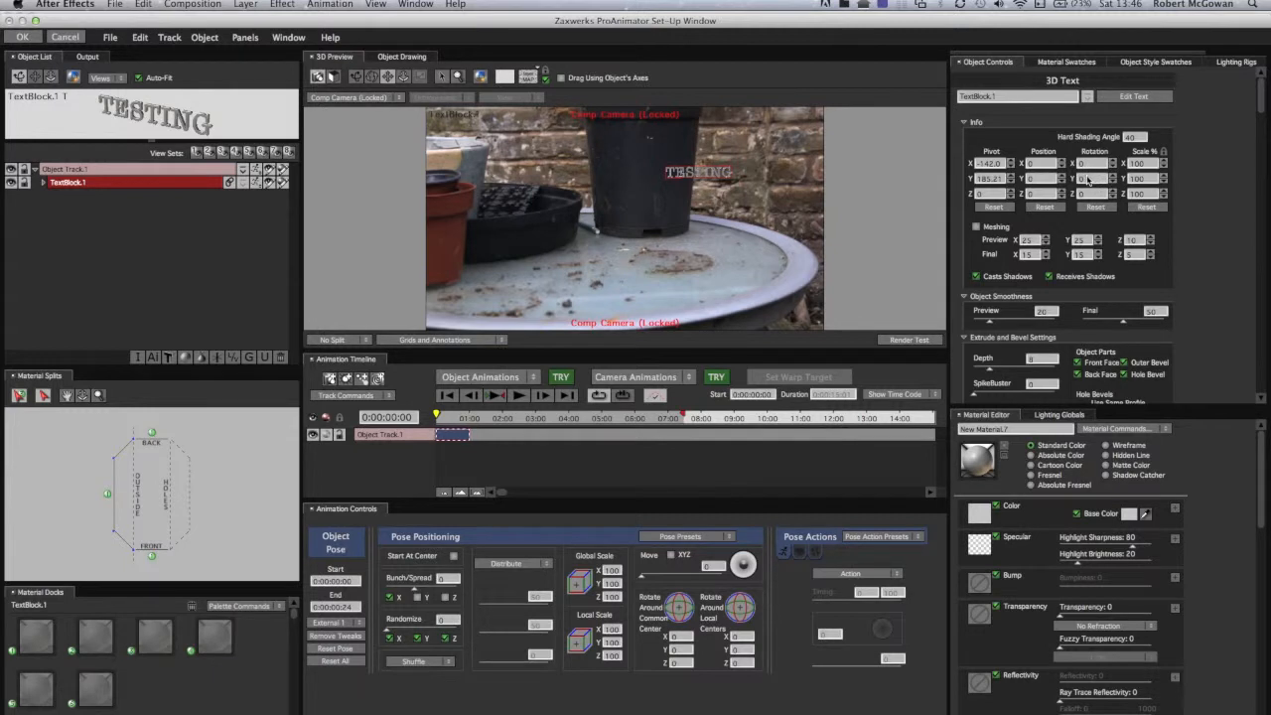
{"action": "mouse_move", "coordinate": [1088, 182]}
{"action": "left_mouse_down"}
{"action": "mouse_move", "coordinate": [1054, 184]}
{"action": "mouse_move", "coordinate": [1088, 181]}
{"action": "mouse_move", "coordinate": [1071, 167]}
{"action": "left_mouse_up"}
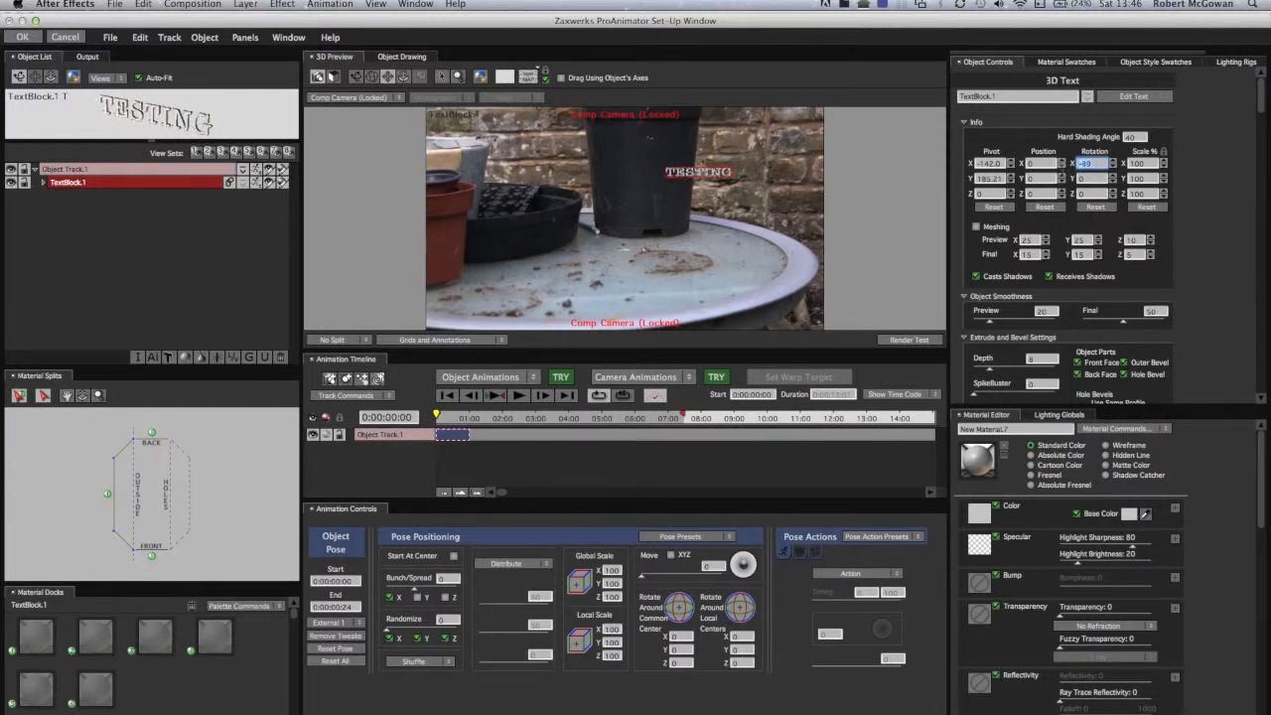
{"action": "left_click_drag", "start_coordinate": [1062, 167], "coordinate": [1063, 167]}
{"action": "type", "text": "-40"}
{"action": "left_click", "coordinate": [29, 42]}
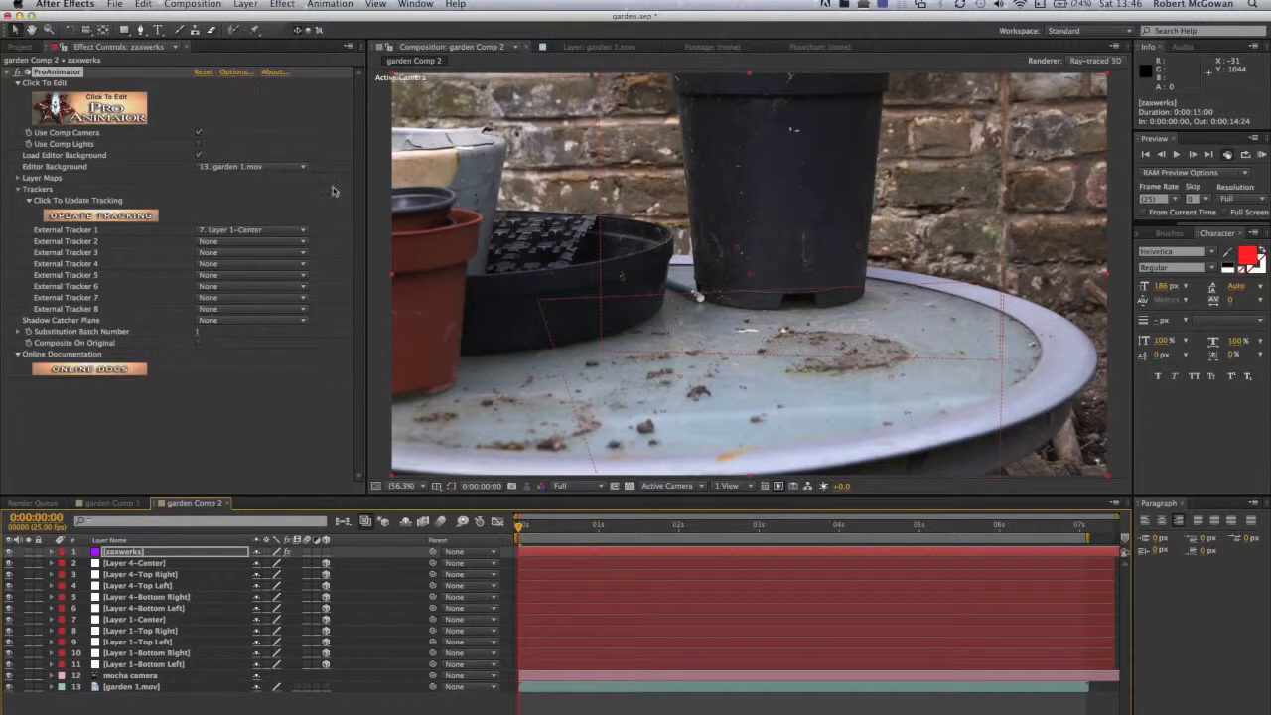
- Reset the TESTING text block's X rotation to 0 in the ProAnimator set-up, apply it and scrub through garden Comp 2 to check the result
{"action": "left_click", "coordinate": [235, 76]}
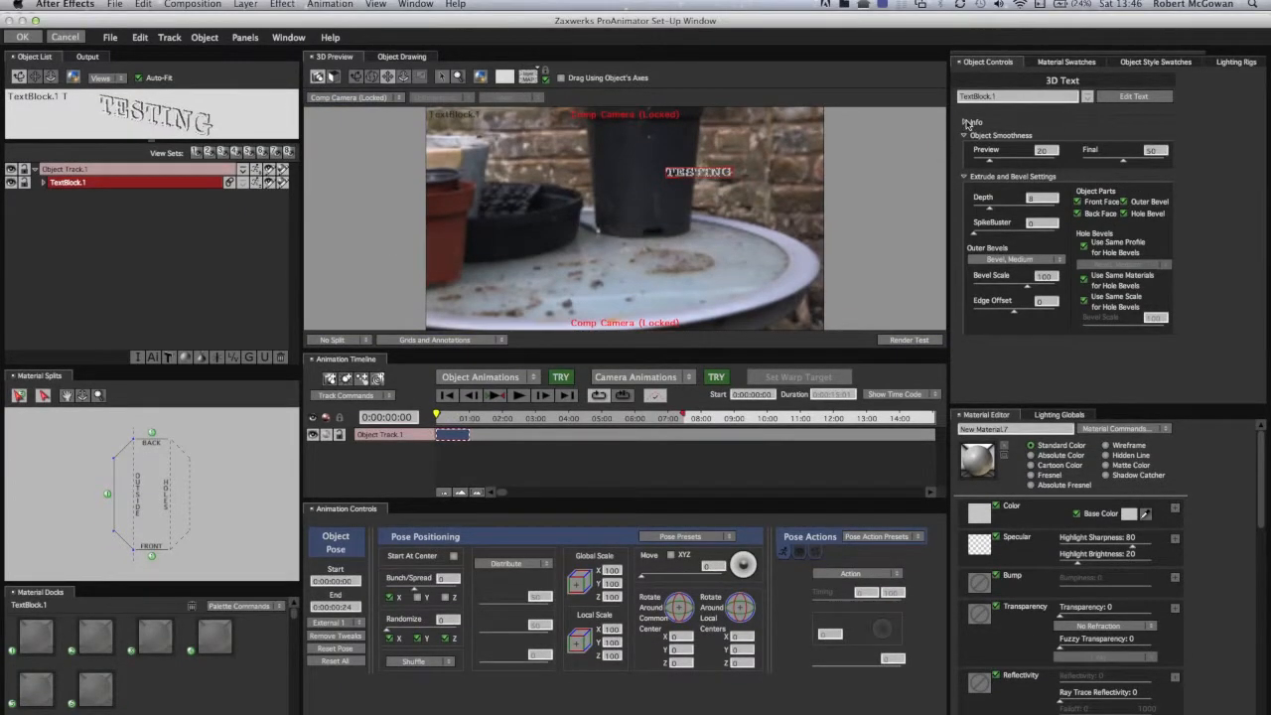
{"action": "left_click", "coordinate": [965, 122]}
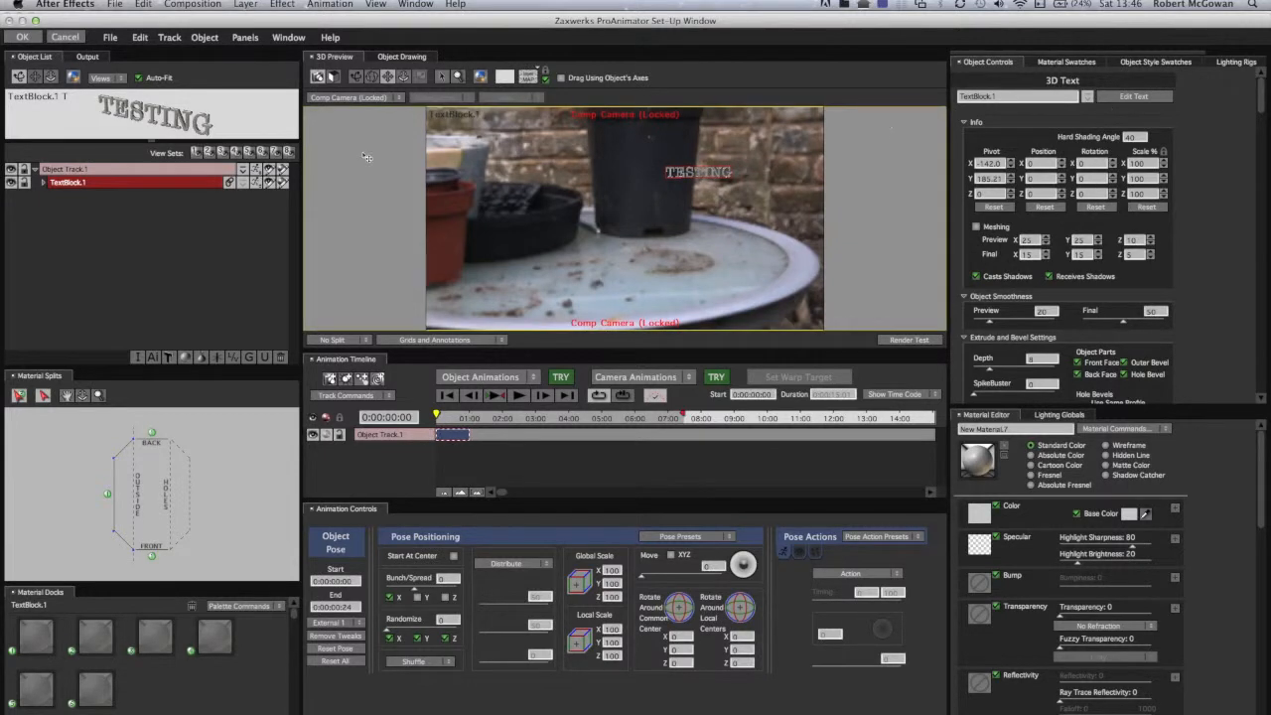
{"action": "left_click", "coordinate": [27, 38]}
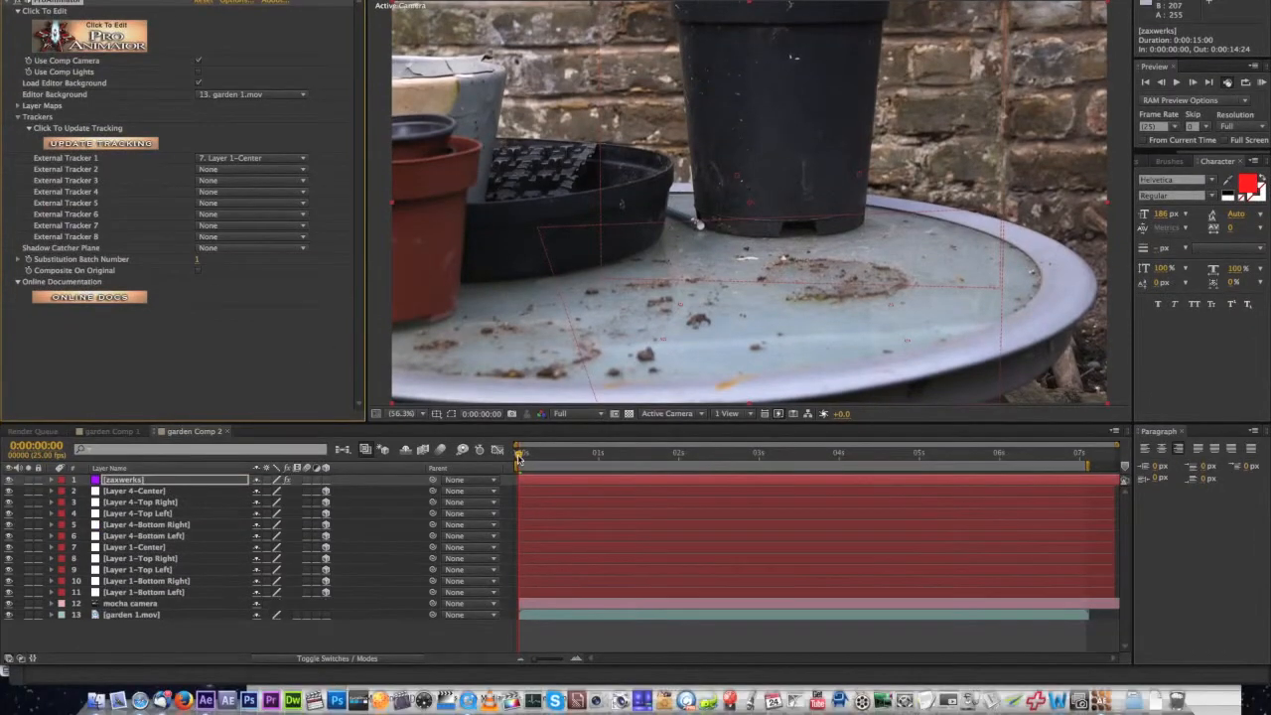
{"action": "left_click_drag", "start_coordinate": [519, 526], "coordinate": [672, 531]}
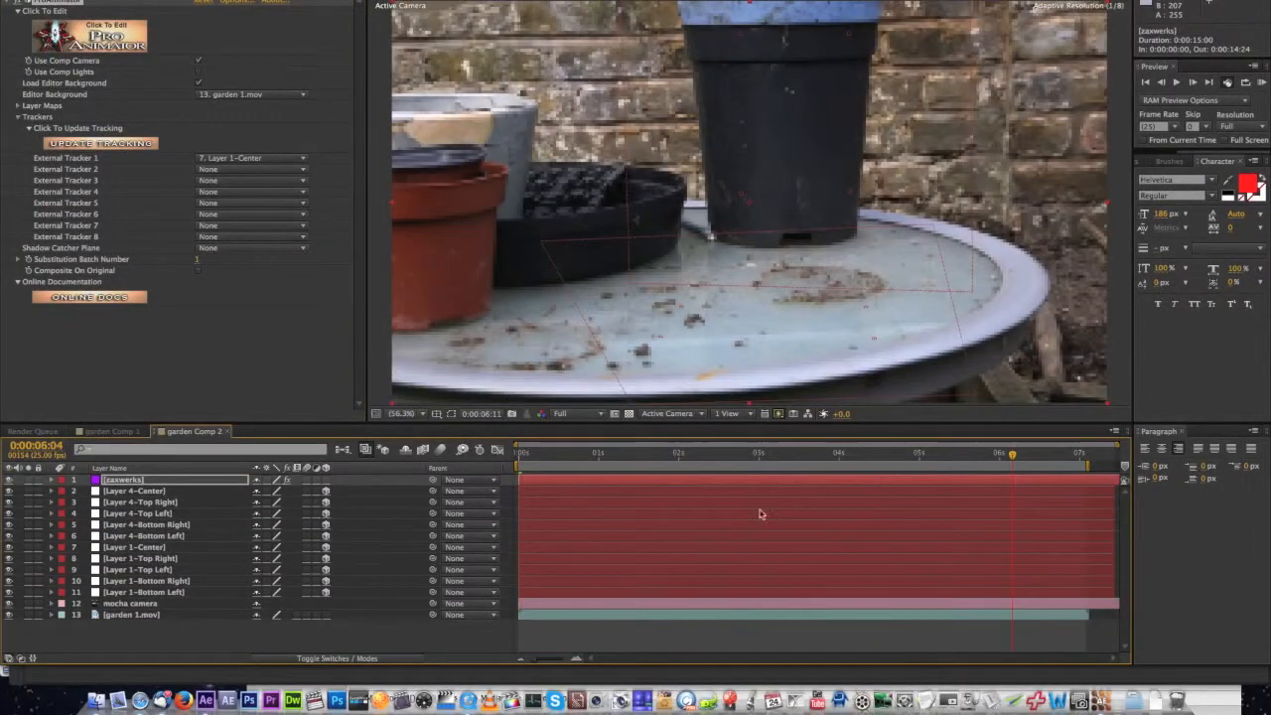
{"action": "key", "text": "space"}
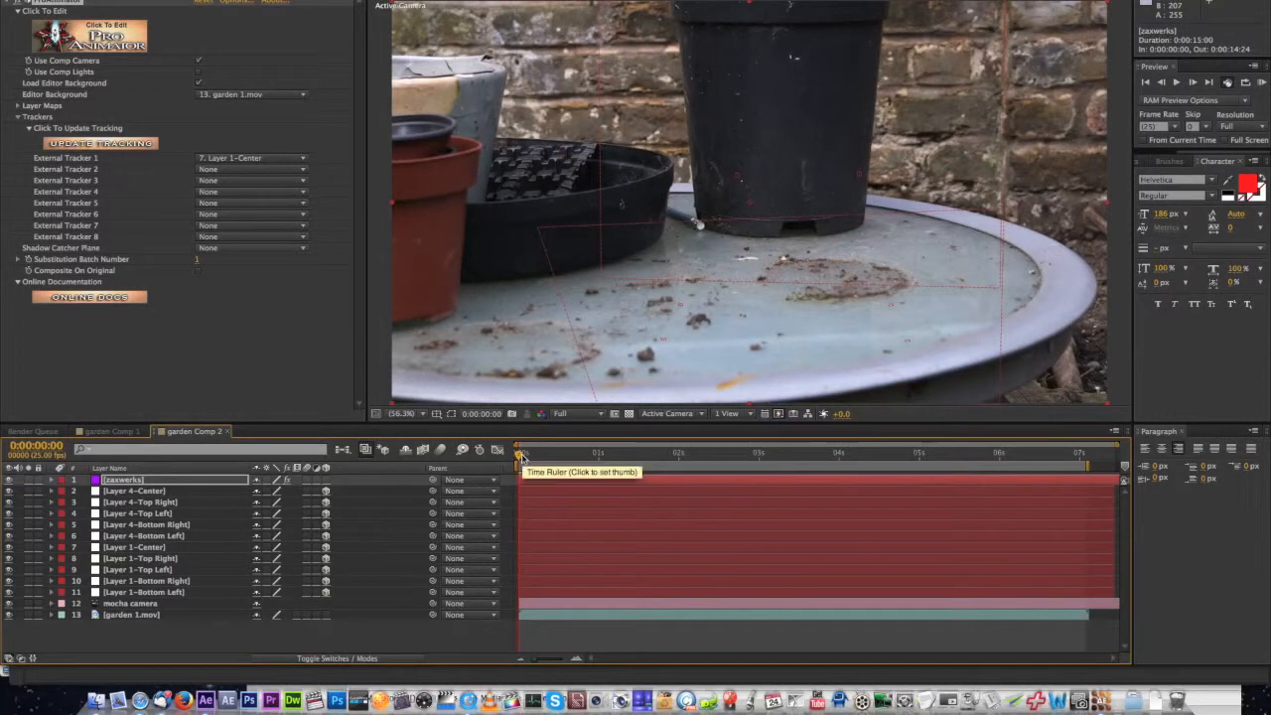
- Switch to garden Comp 1 and apply the 3D Camera Tracker effect to the garden 1.mov layer
{"action": "left_click", "coordinate": [109, 431]}
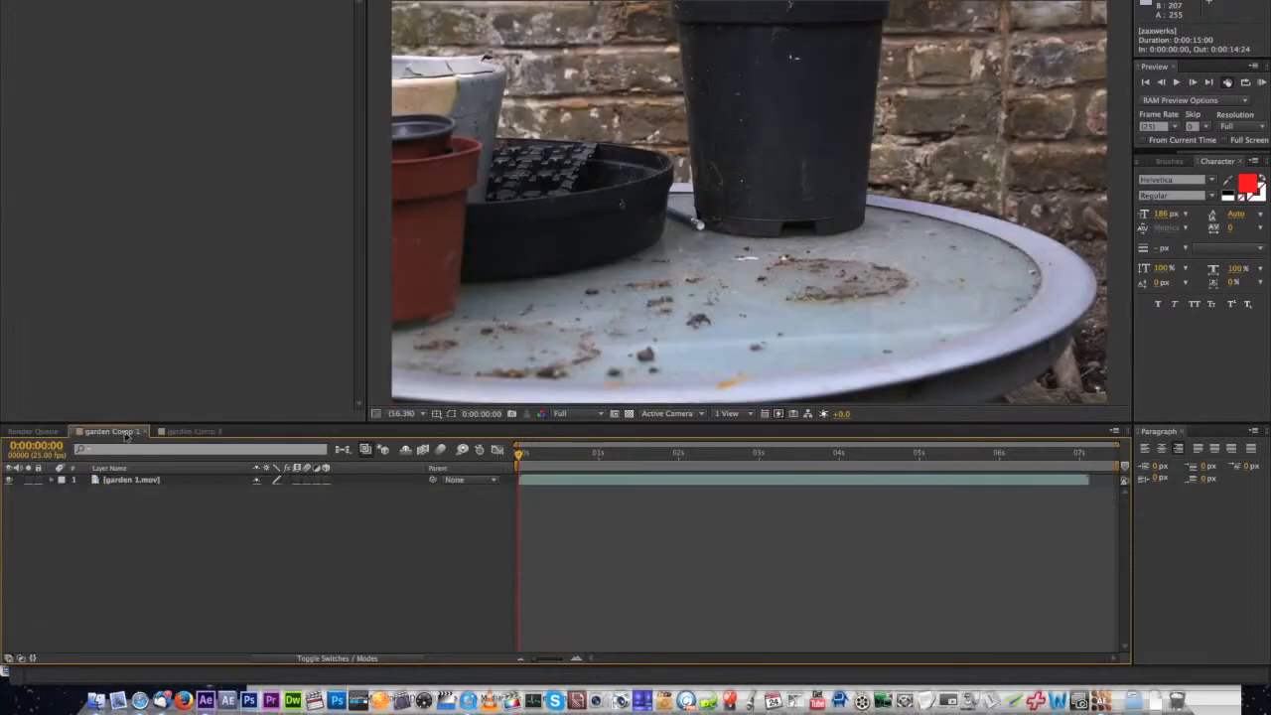
{"action": "left_click", "coordinate": [149, 481]}
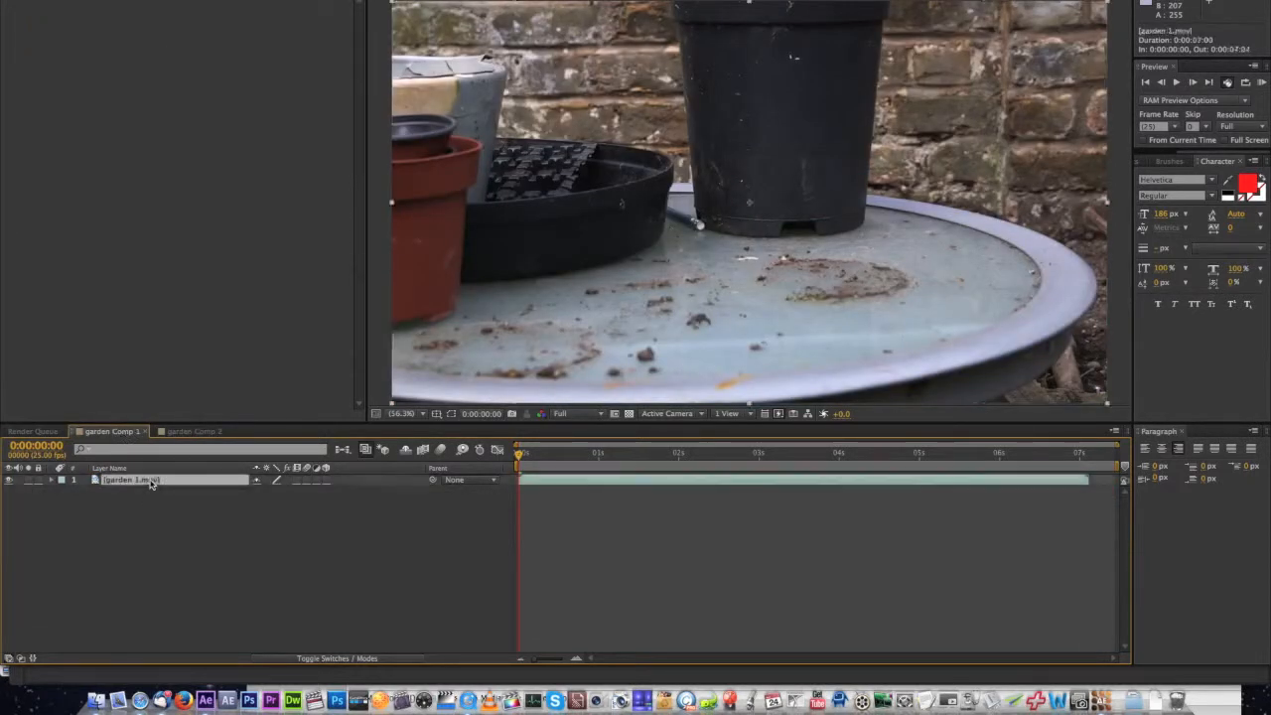
{"action": "left_click", "coordinate": [299, 5]}
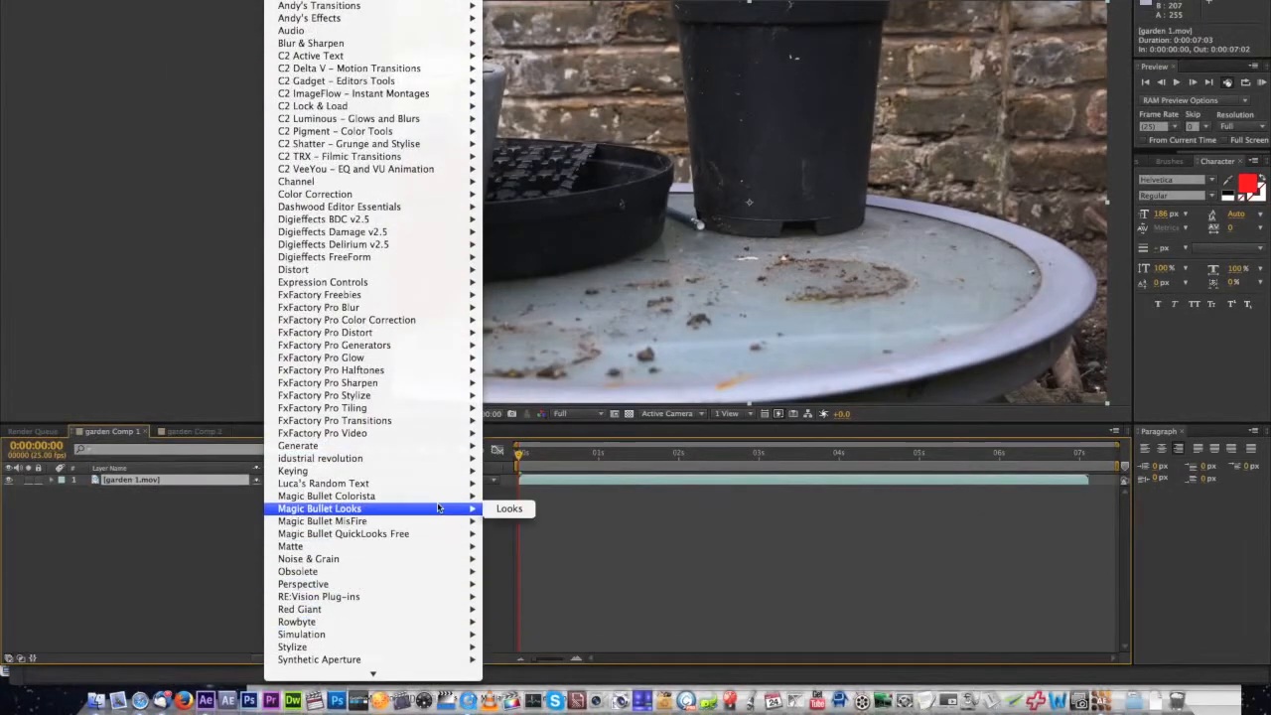
{"action": "mouse_move", "coordinate": [433, 447]}
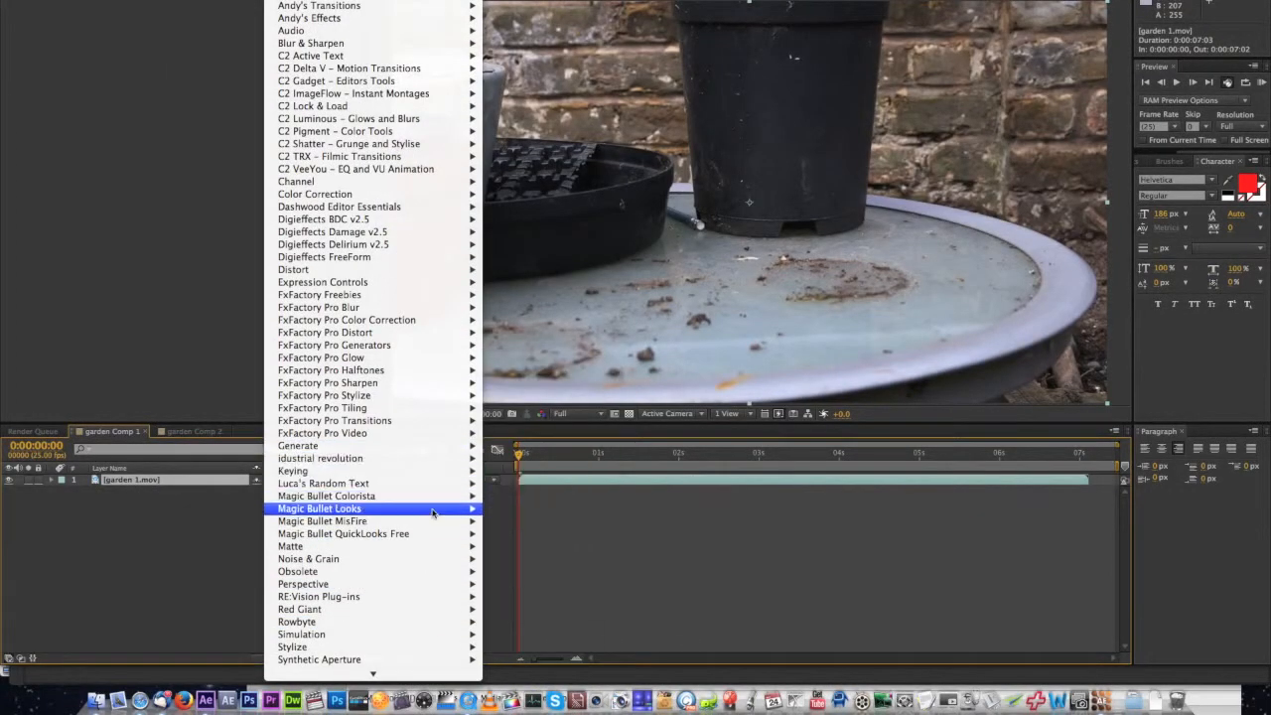
{"action": "mouse_move", "coordinate": [430, 548]}
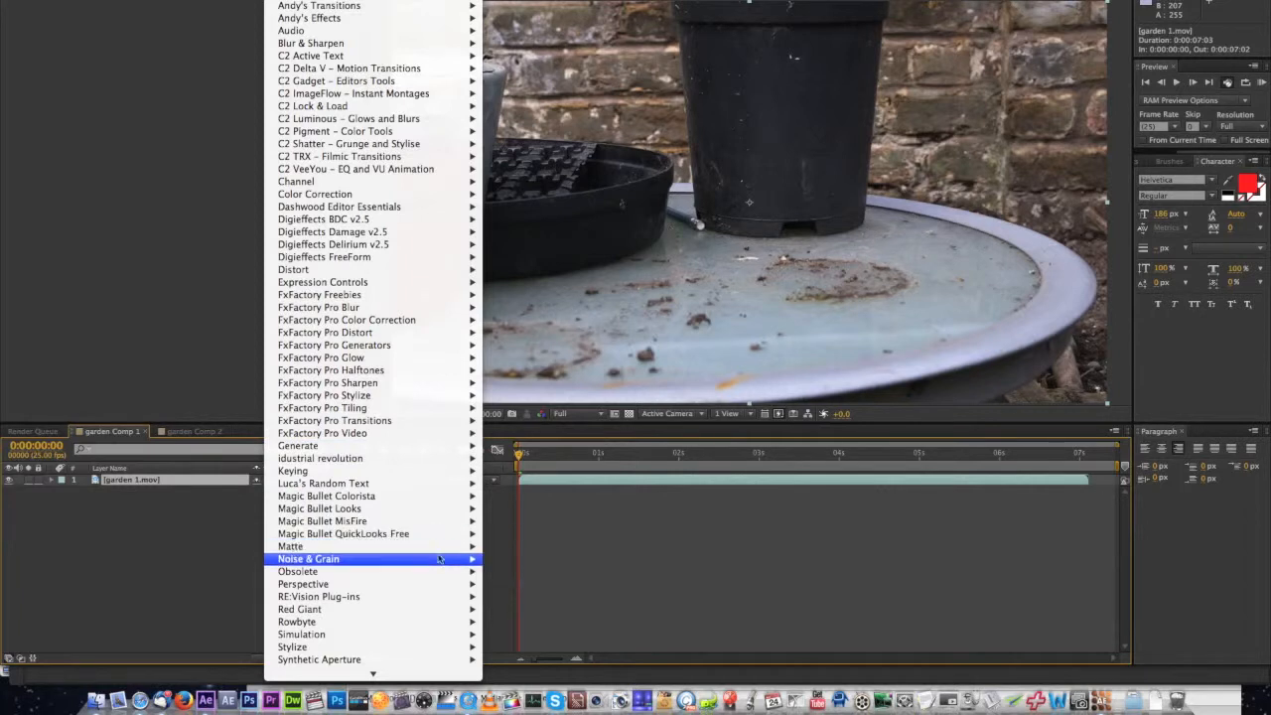
{"action": "mouse_move", "coordinate": [432, 586]}
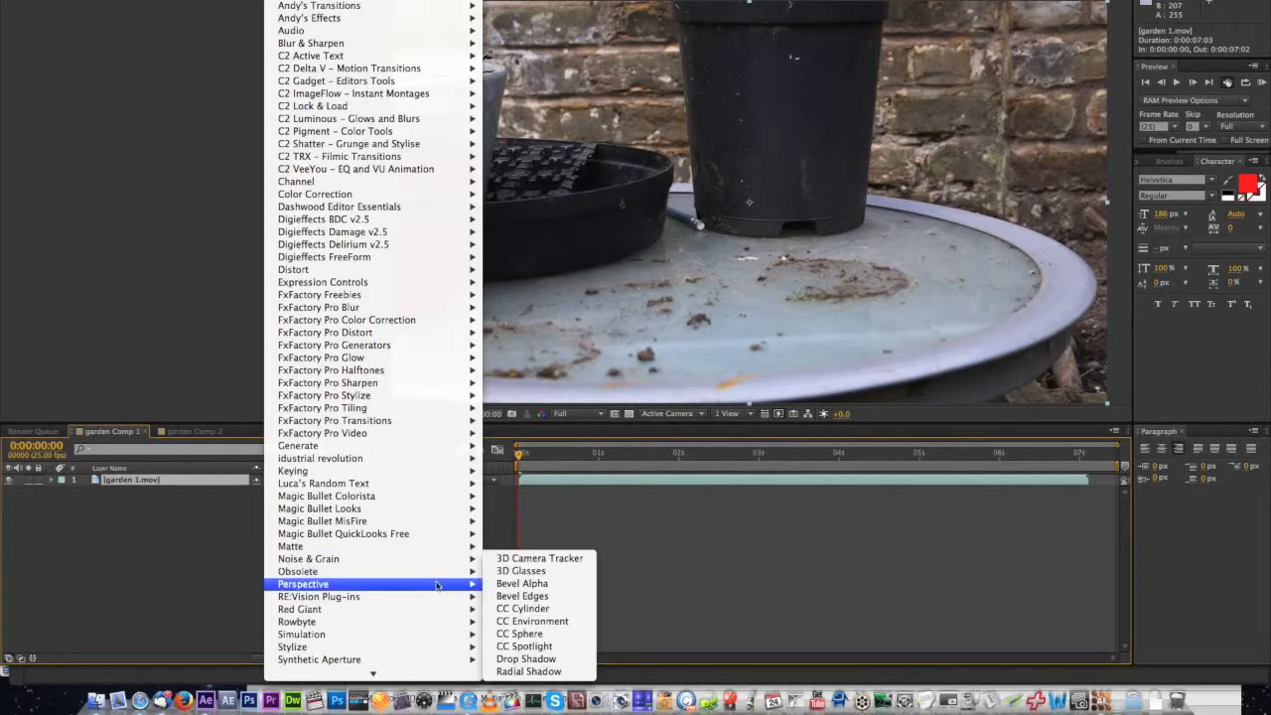
{"action": "left_click", "coordinate": [514, 558]}
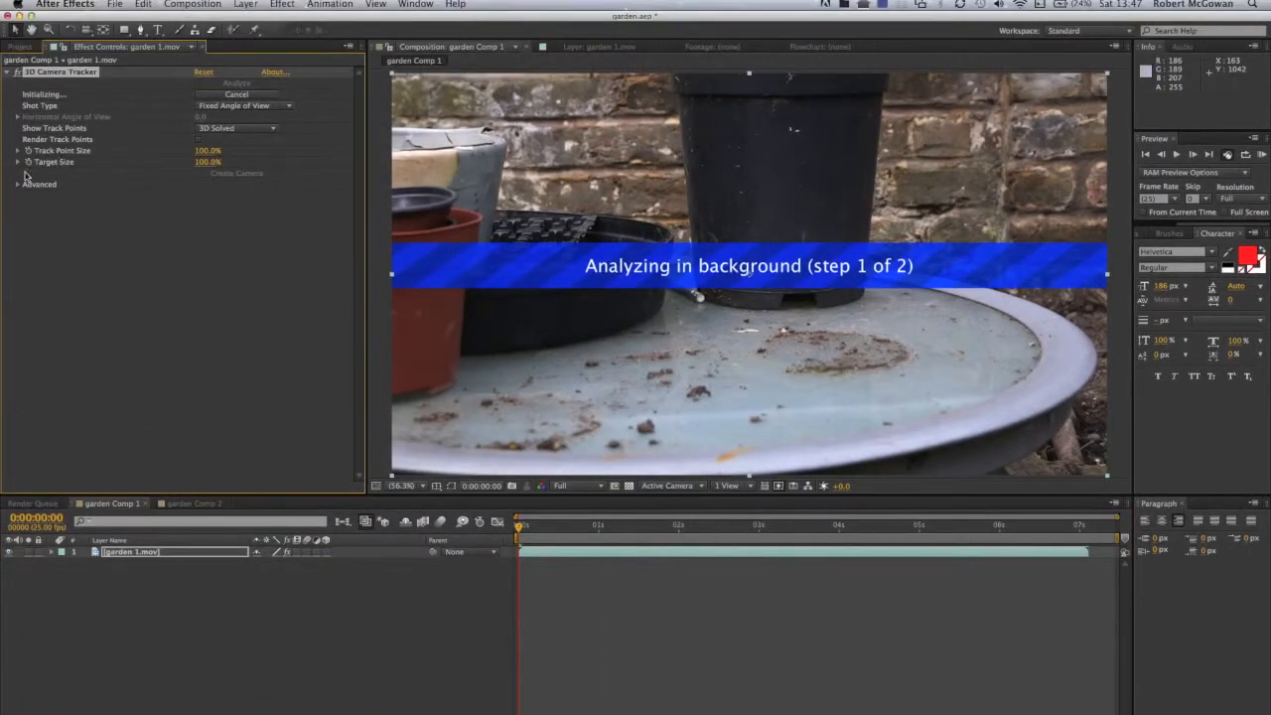
- Enable Detailed Analysis for the 3D Camera Tracker and set its shot type to Variable Zoom
{"action": "left_click", "coordinate": [16, 185]}
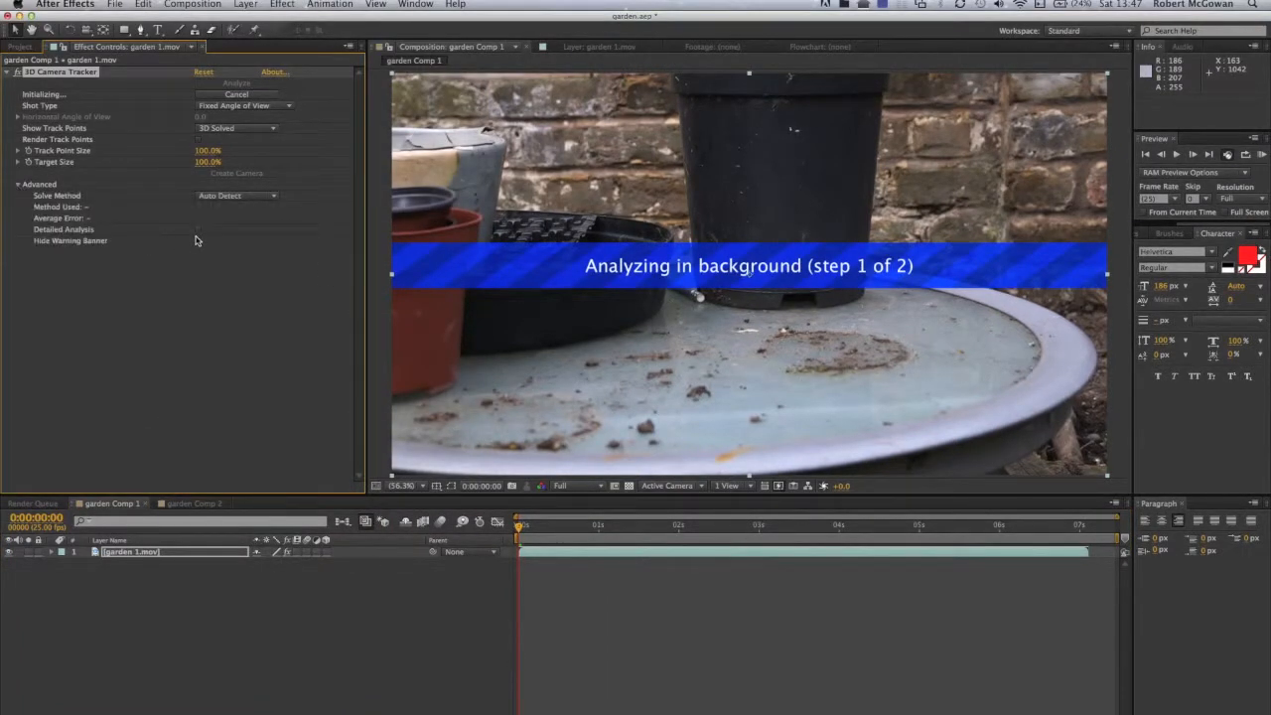
{"action": "left_click", "coordinate": [245, 105]}
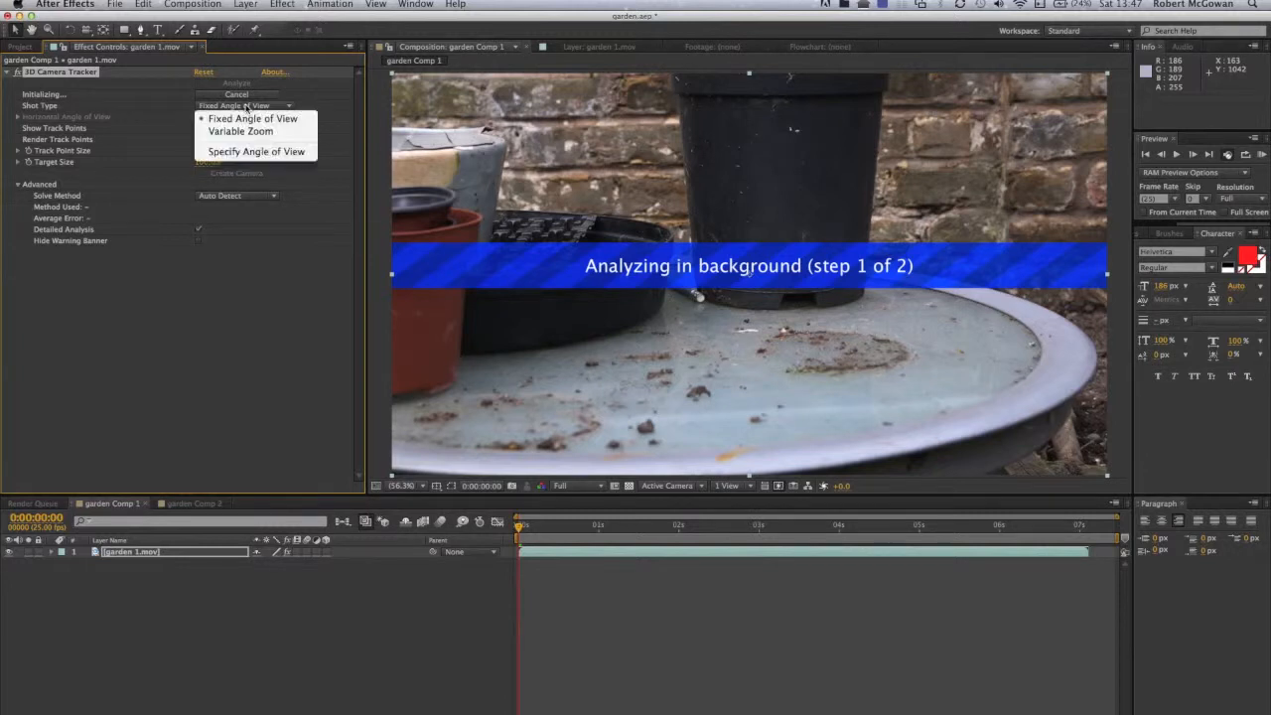
{"action": "left_click", "coordinate": [240, 131]}
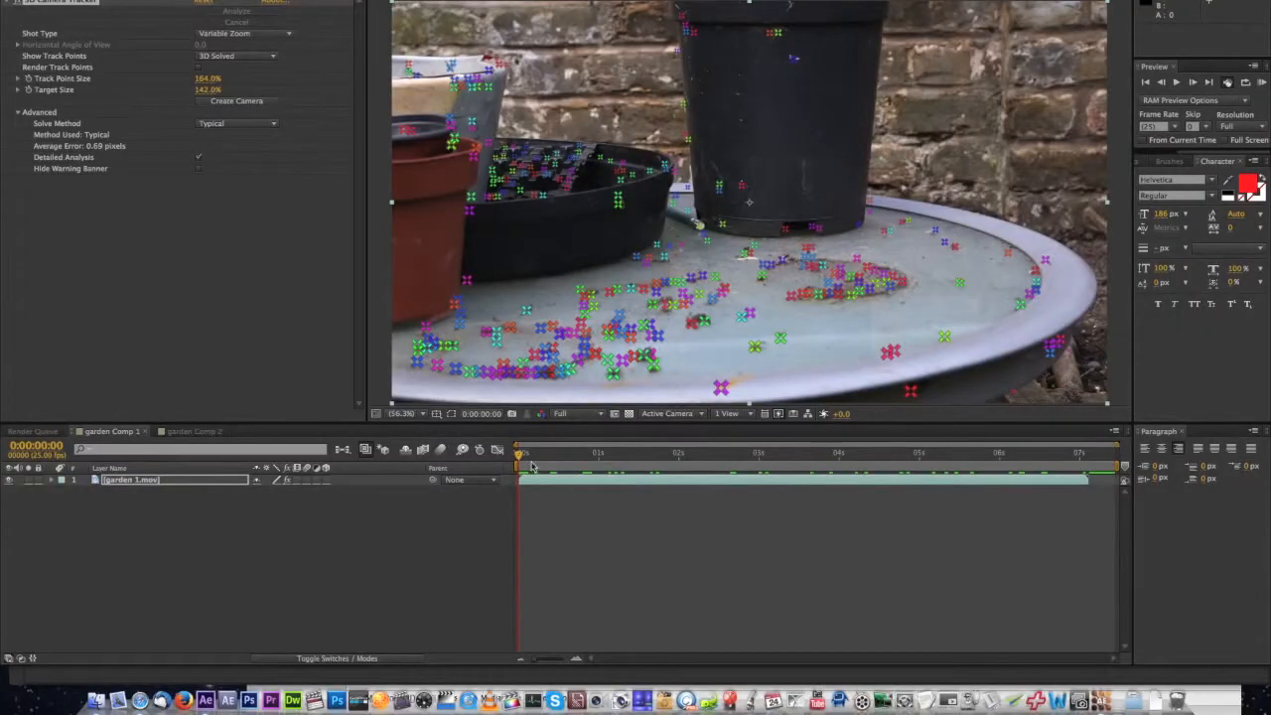
- At the first frame, select the track points across the middle of the table top and set the Target Size to 932%
{"action": "left_click_drag", "start_coordinate": [520, 525], "coordinate": [543, 536]}
{"action": "left_click_drag", "start_coordinate": [589, 456], "coordinate": [512, 462]}
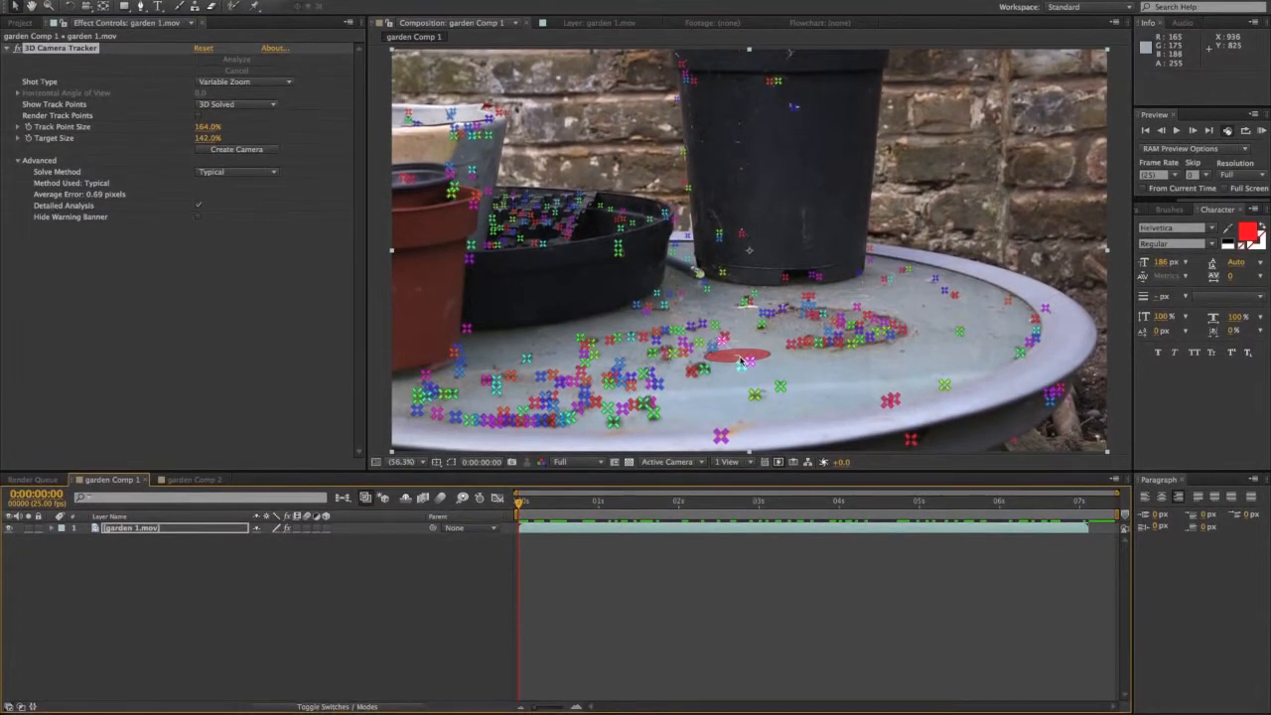
{"action": "mouse_move", "coordinate": [739, 360]}
{"action": "left_mouse_down"}
{"action": "mouse_move", "coordinate": [707, 360]}
{"action": "mouse_move", "coordinate": [689, 386]}
{"action": "mouse_move", "coordinate": [731, 408]}
{"action": "mouse_move", "coordinate": [794, 349]}
{"action": "mouse_move", "coordinate": [829, 274]}
{"action": "left_mouse_up"}
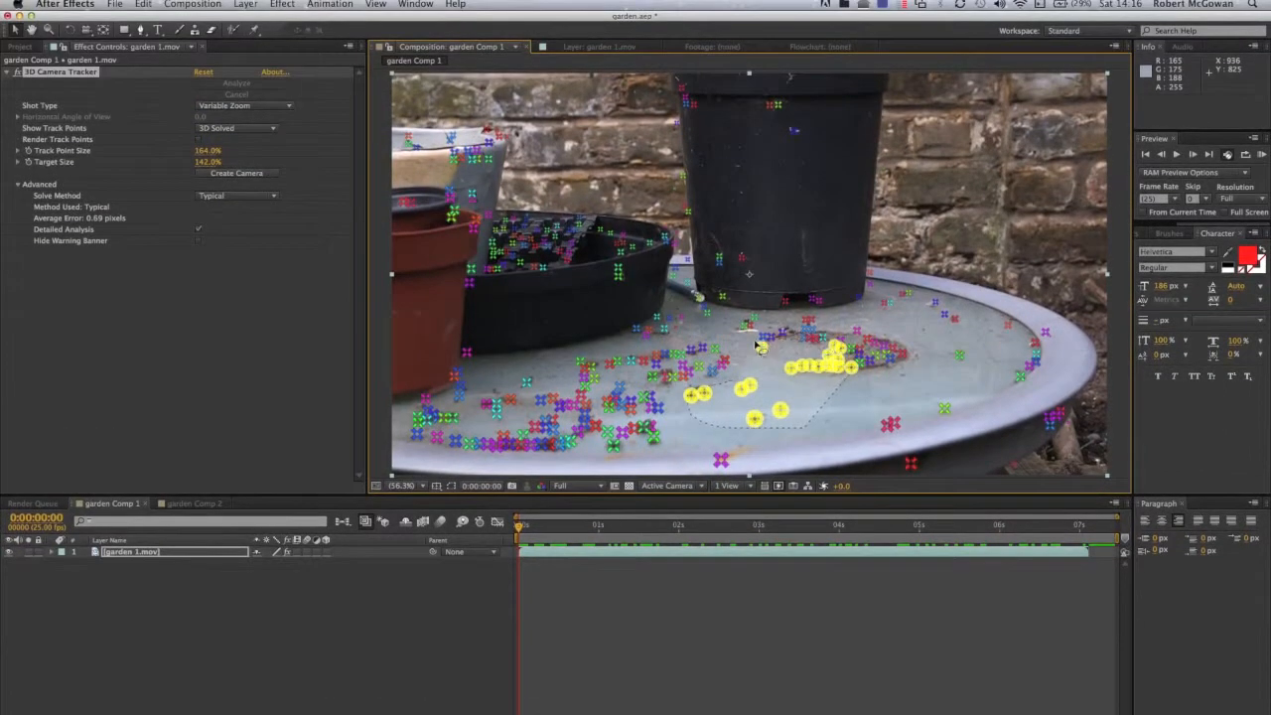
{"action": "left_click_drag", "start_coordinate": [701, 347], "coordinate": [691, 391]}
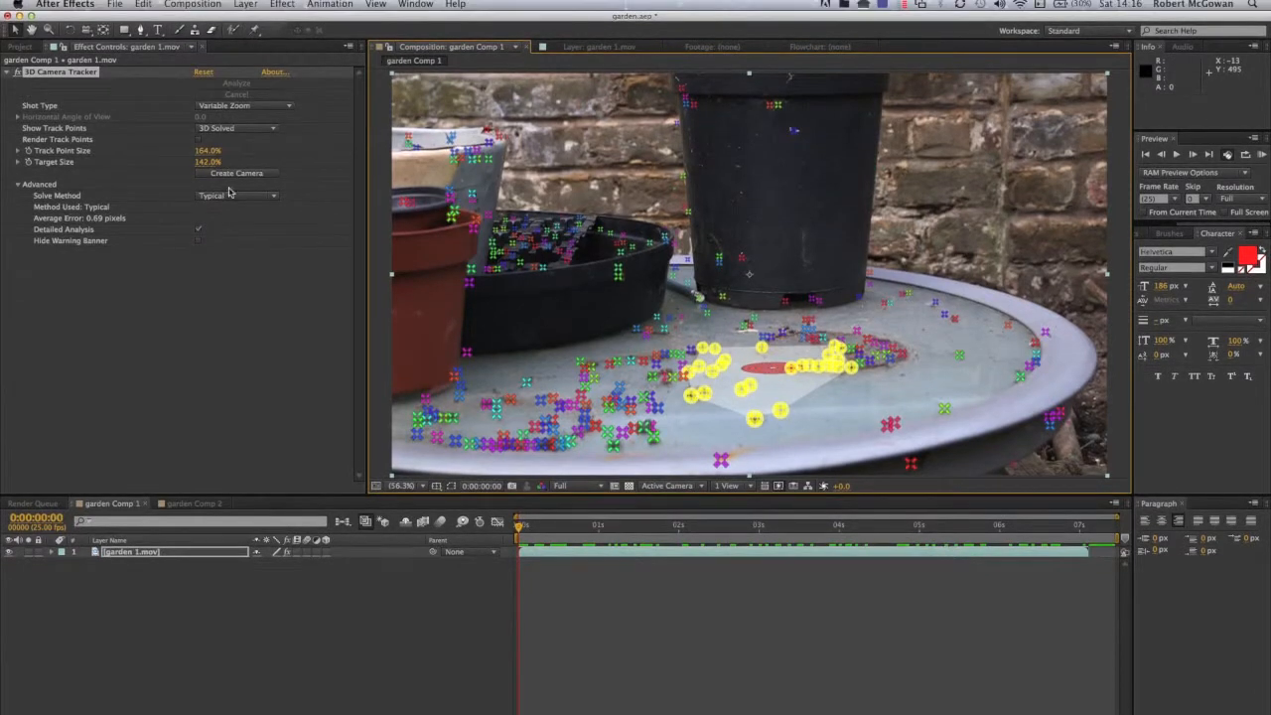
{"action": "left_click_drag", "start_coordinate": [221, 164], "coordinate": [367, 165]}
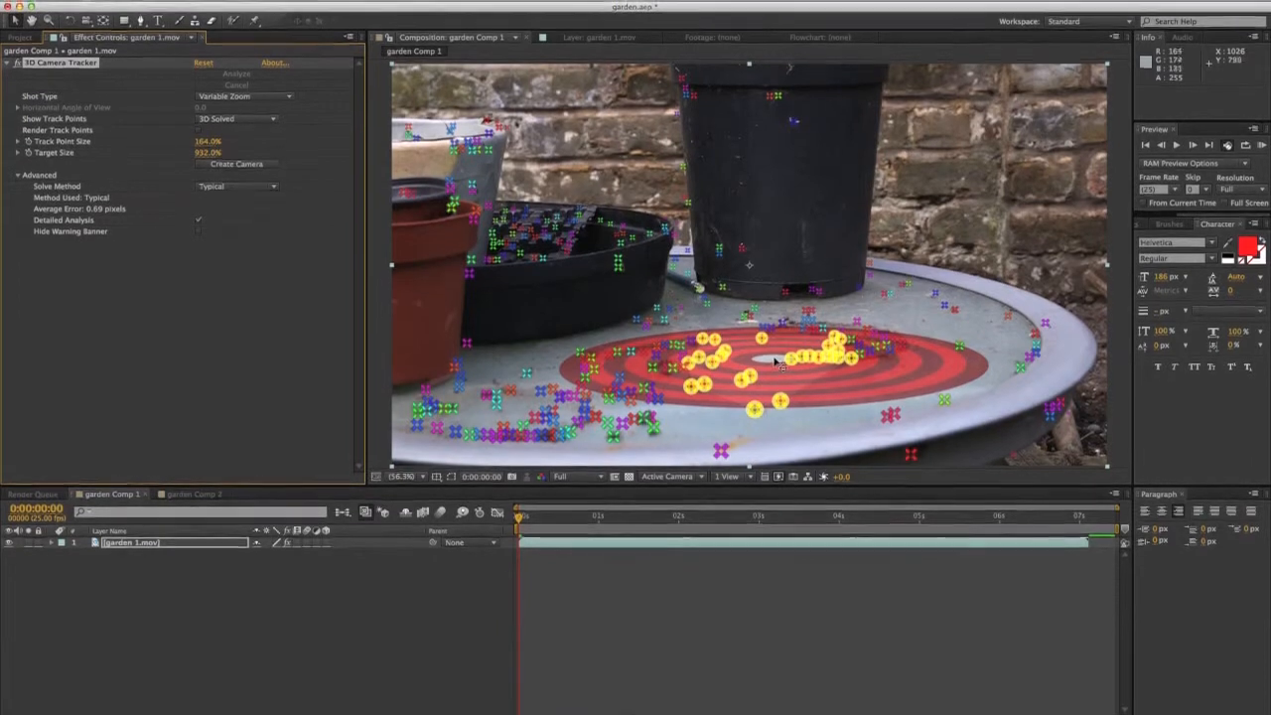
- Create a solid and camera from the selected table-top track points and preview how the solid follows the shot
{"action": "right_click", "coordinate": [774, 355]}
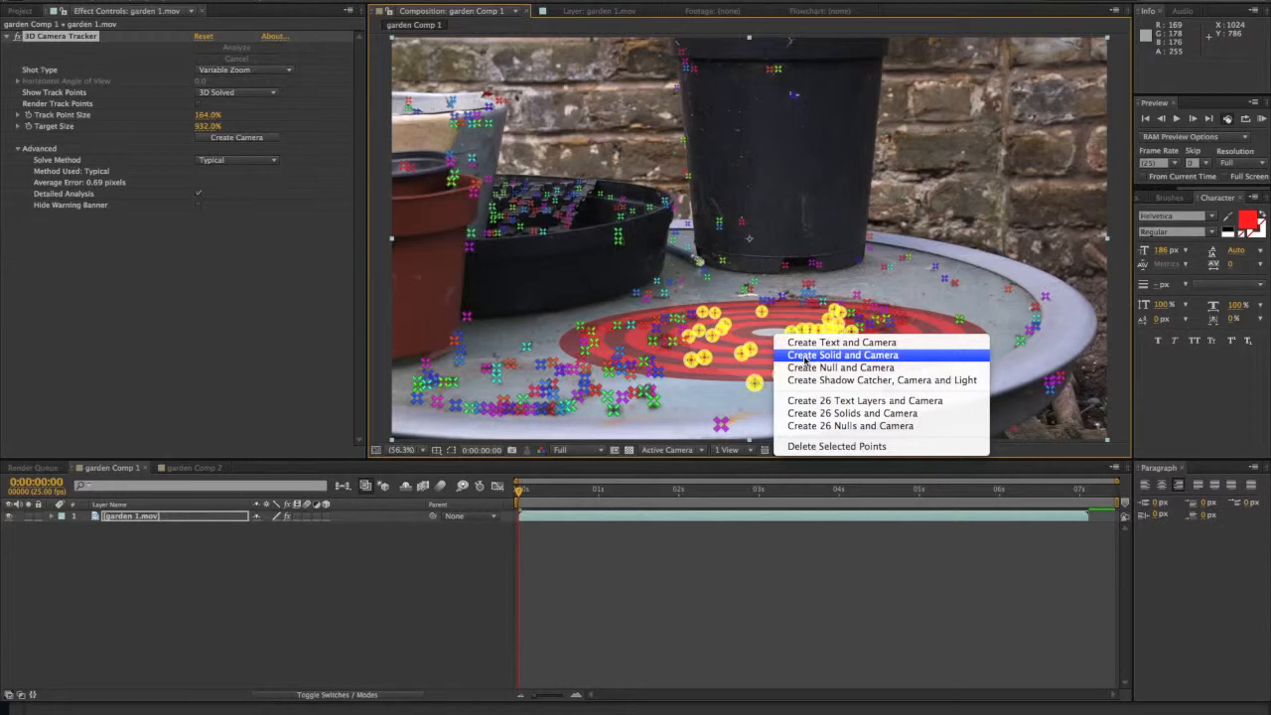
{"action": "left_click", "coordinate": [804, 356]}
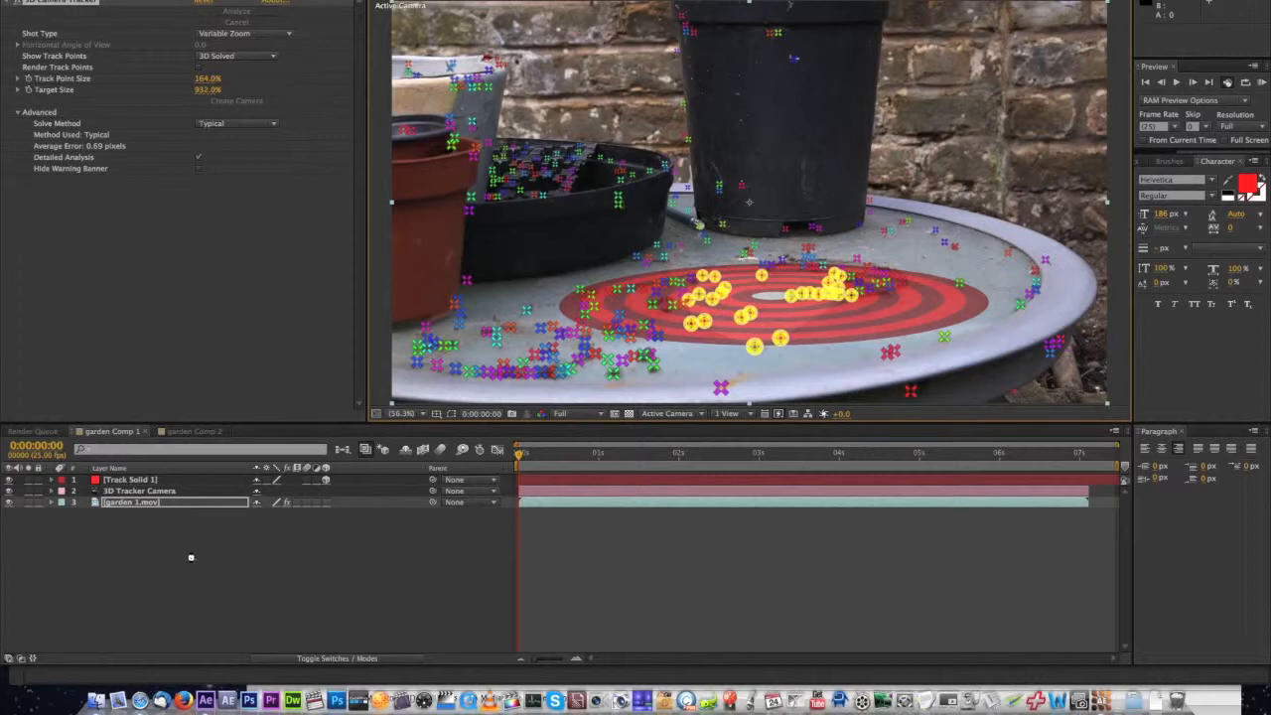
{"action": "left_click", "coordinate": [243, 546]}
{"action": "key", "text": "KP_0"}
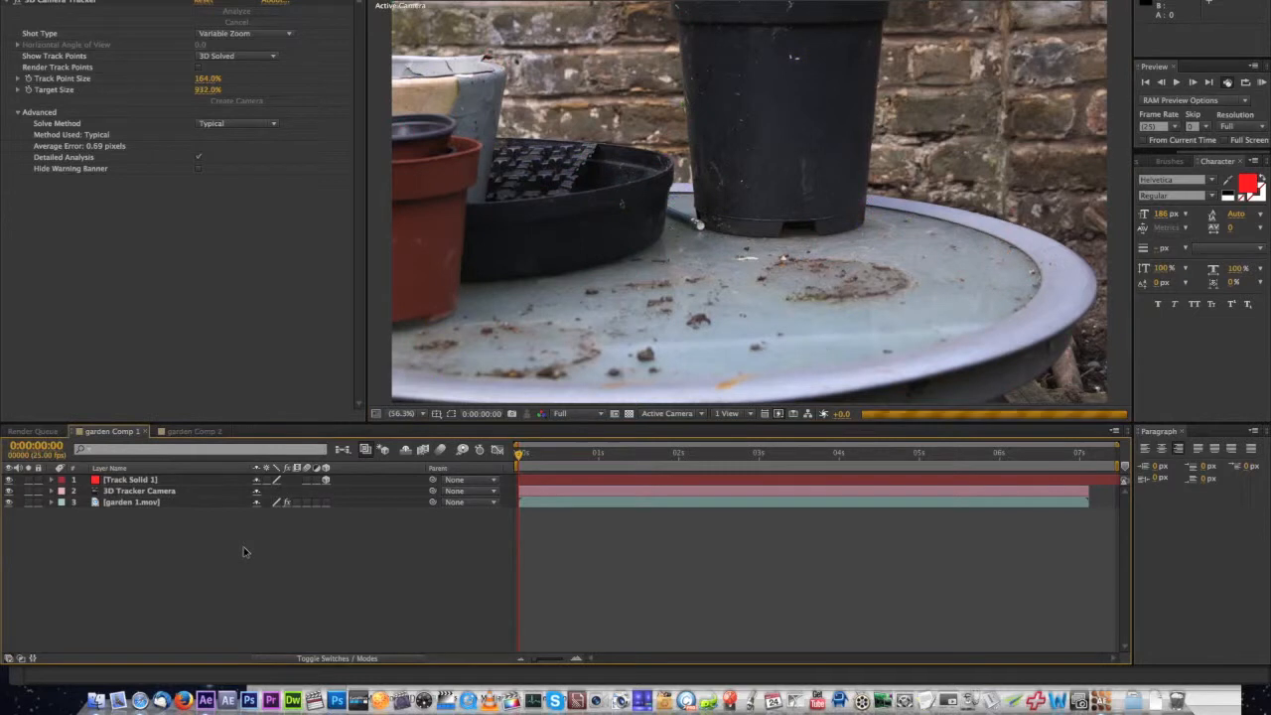
{"action": "left_click", "coordinate": [565, 456]}
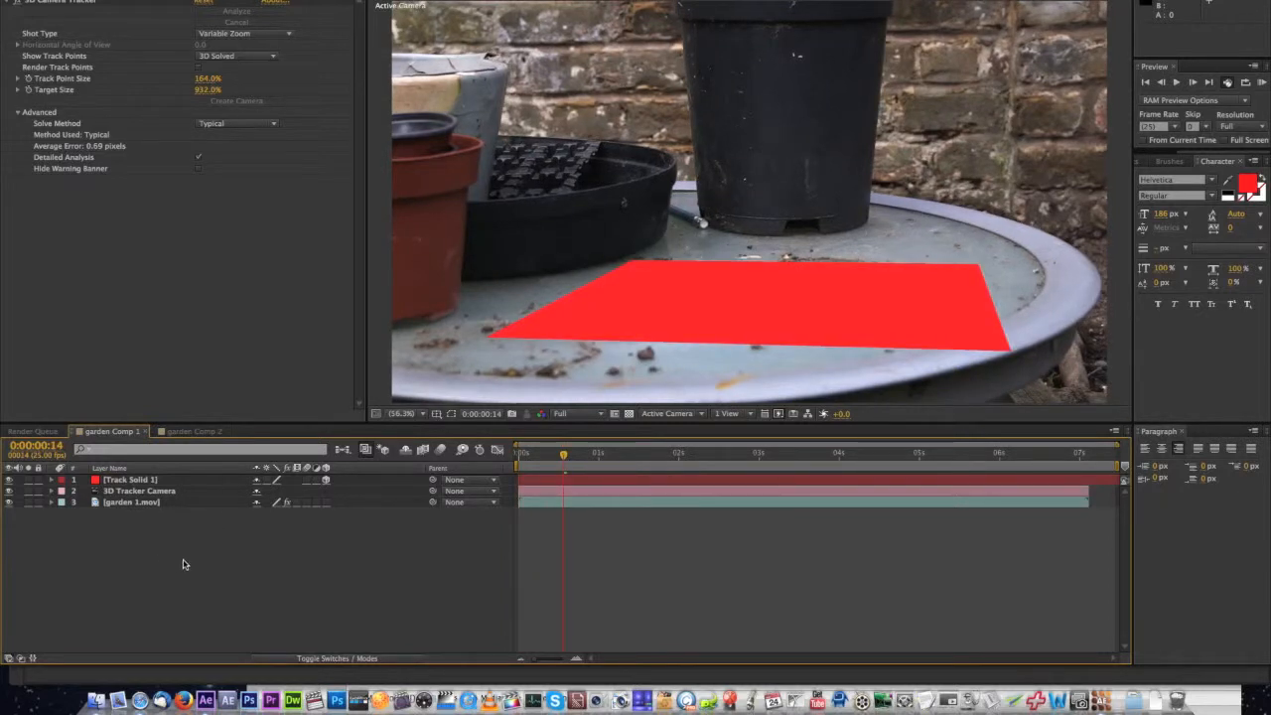
- Add a new 1920 x 1080 px solid named Zaxwerks to garden Comp 1, allowing the interrupting network connection request
{"action": "left_click", "coordinate": [131, 492]}
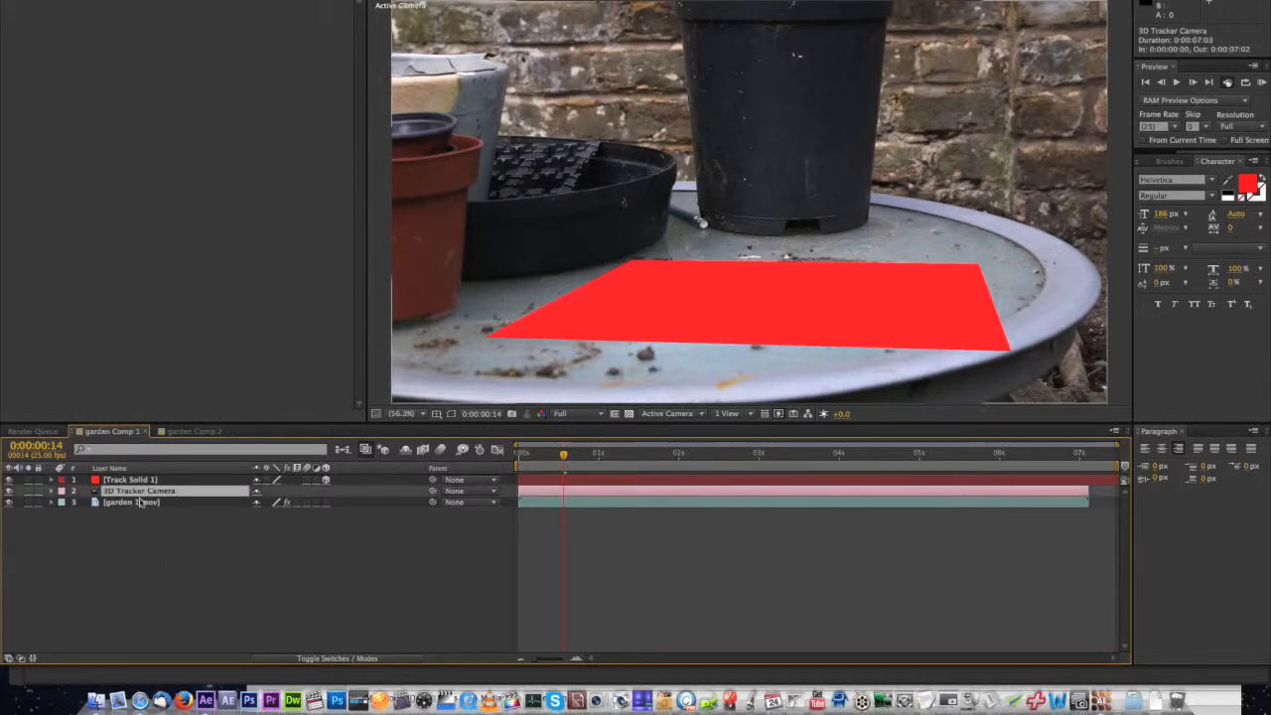
{"action": "left_click", "coordinate": [139, 480]}
{"action": "left_click", "coordinate": [166, 538]}
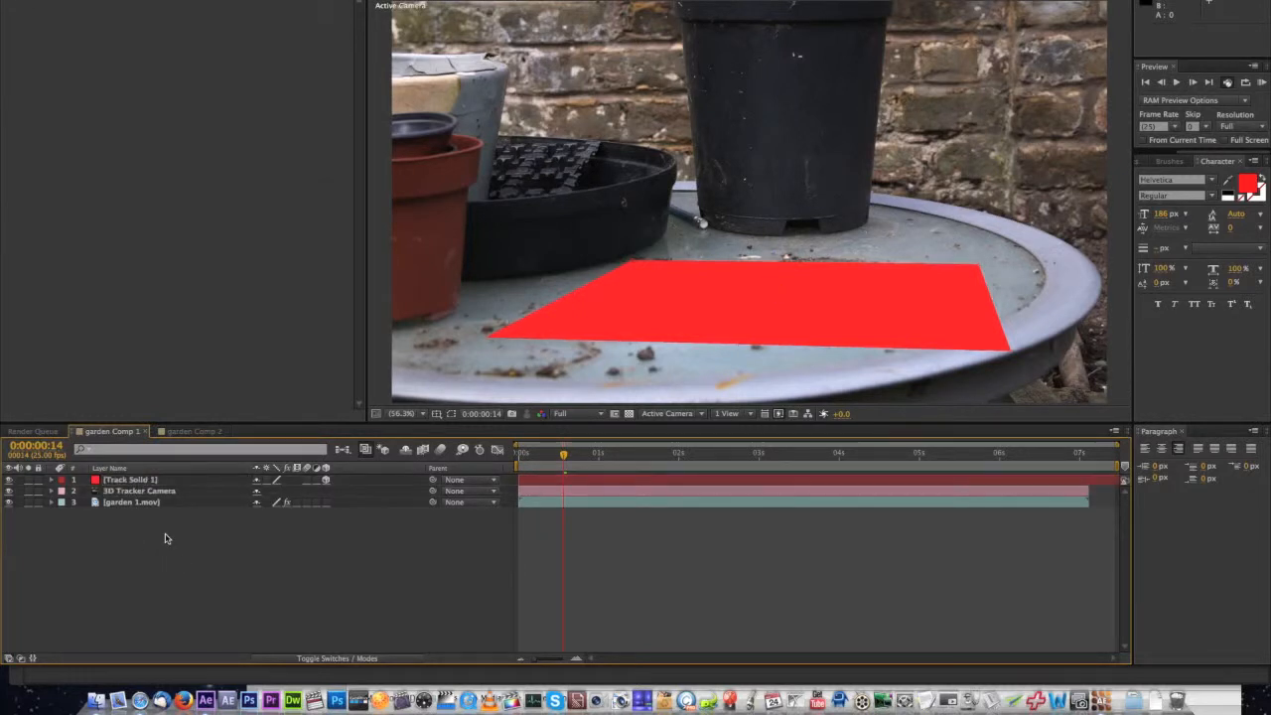
{"action": "right_click", "coordinate": [166, 538]}
{"action": "mouse_move", "coordinate": [258, 545]}
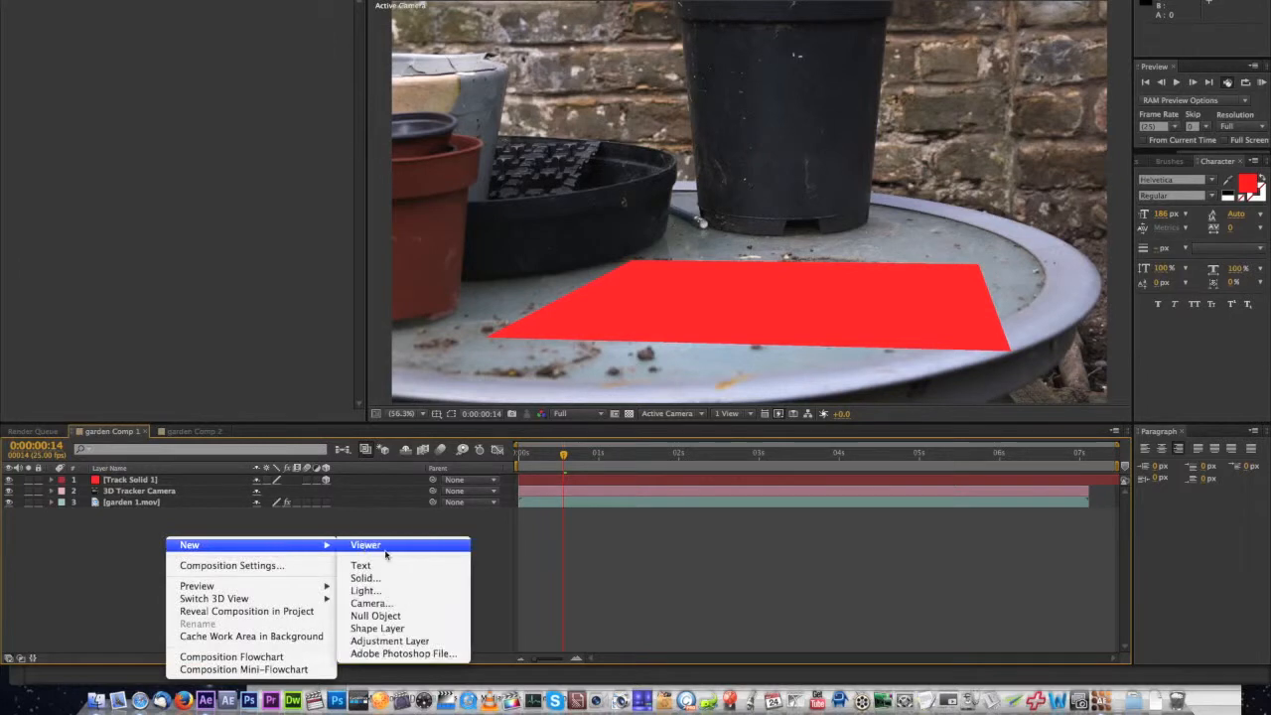
{"action": "left_click", "coordinate": [386, 581]}
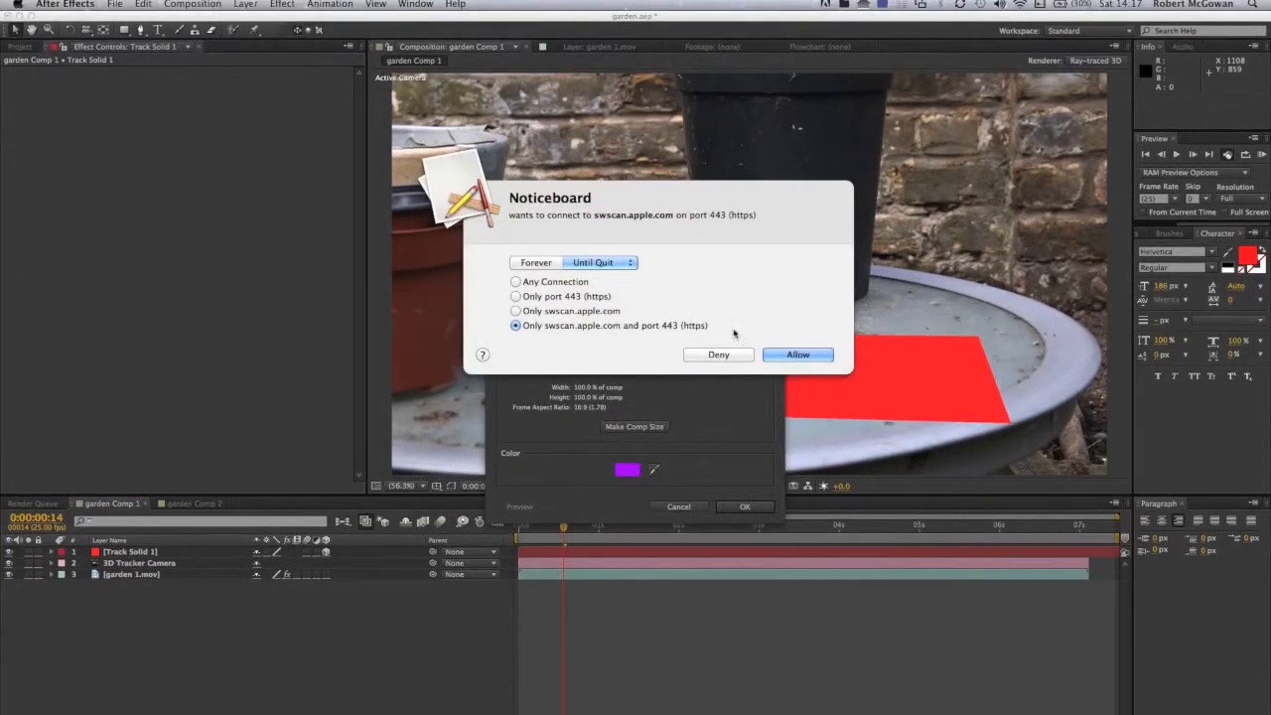
{"action": "left_click", "coordinate": [797, 354]}
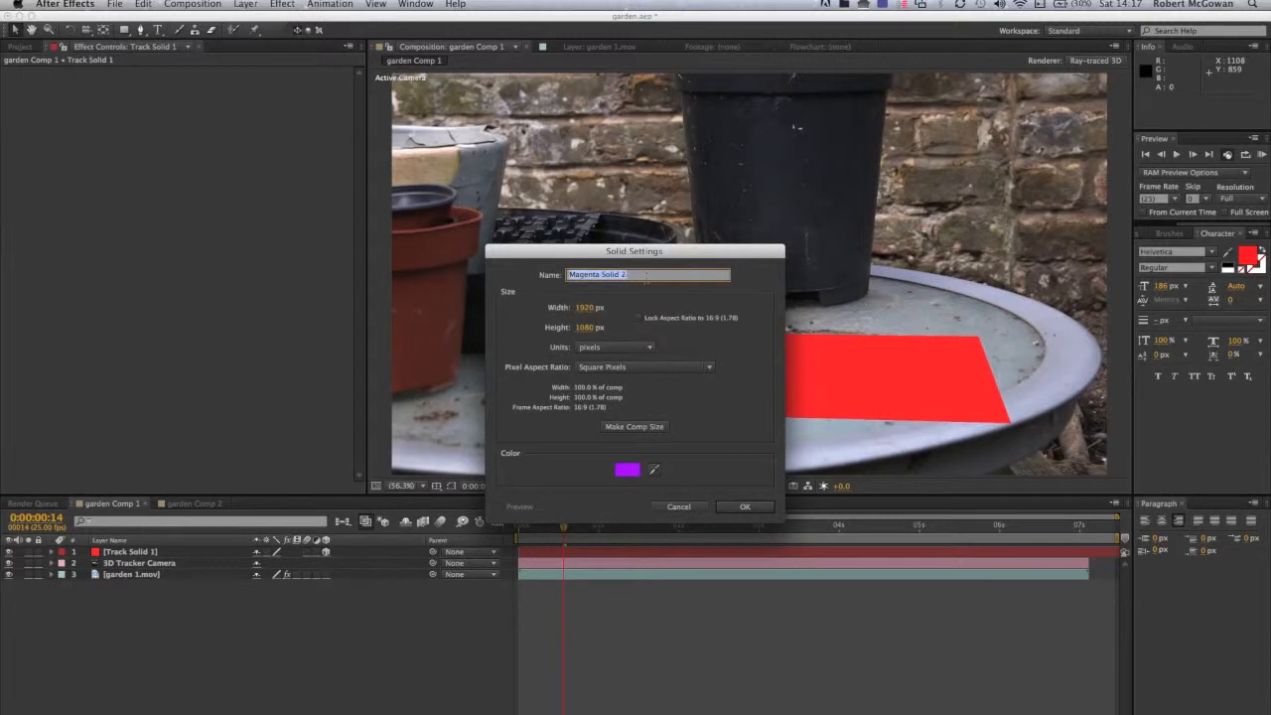
{"action": "type", "text": "T"}
{"action": "type", "text": "axwerks"}
{"action": "key", "text": "Return"}
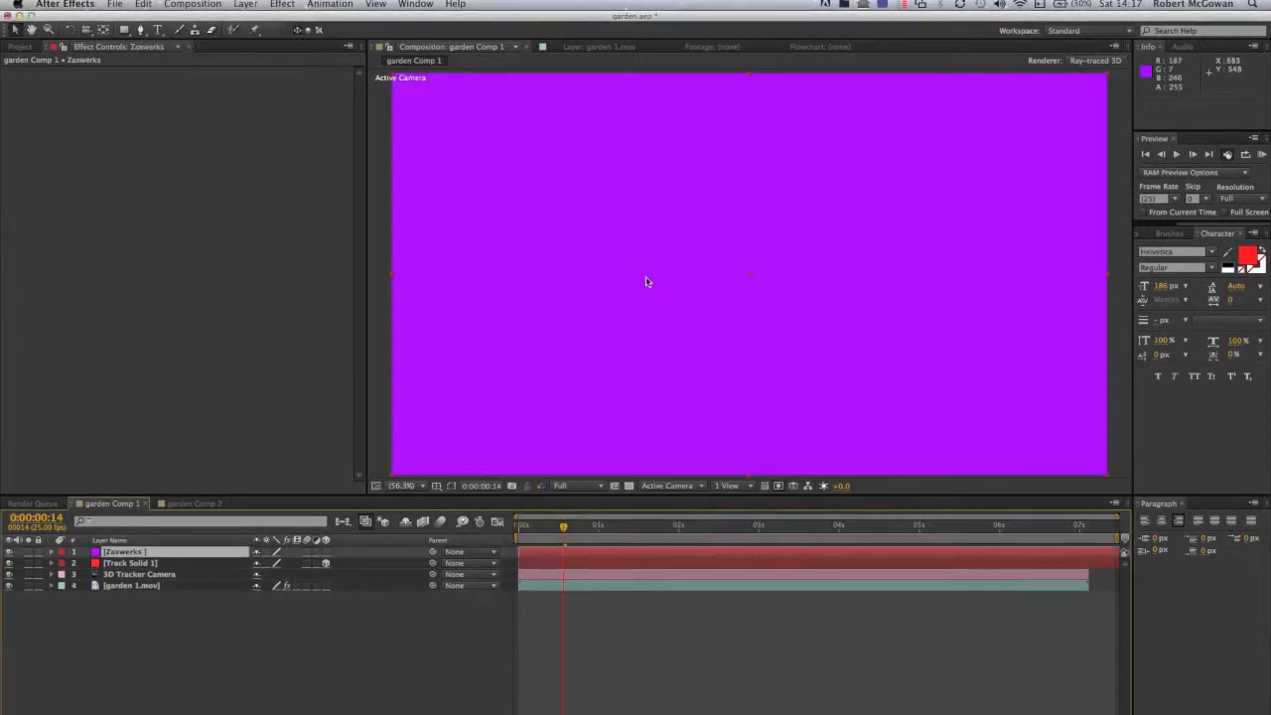
- Apply the Zaxwerks ProAnimator effect to the new solid and create 3D text reading TABLE TOP
{"action": "left_click", "coordinate": [282, 4]}
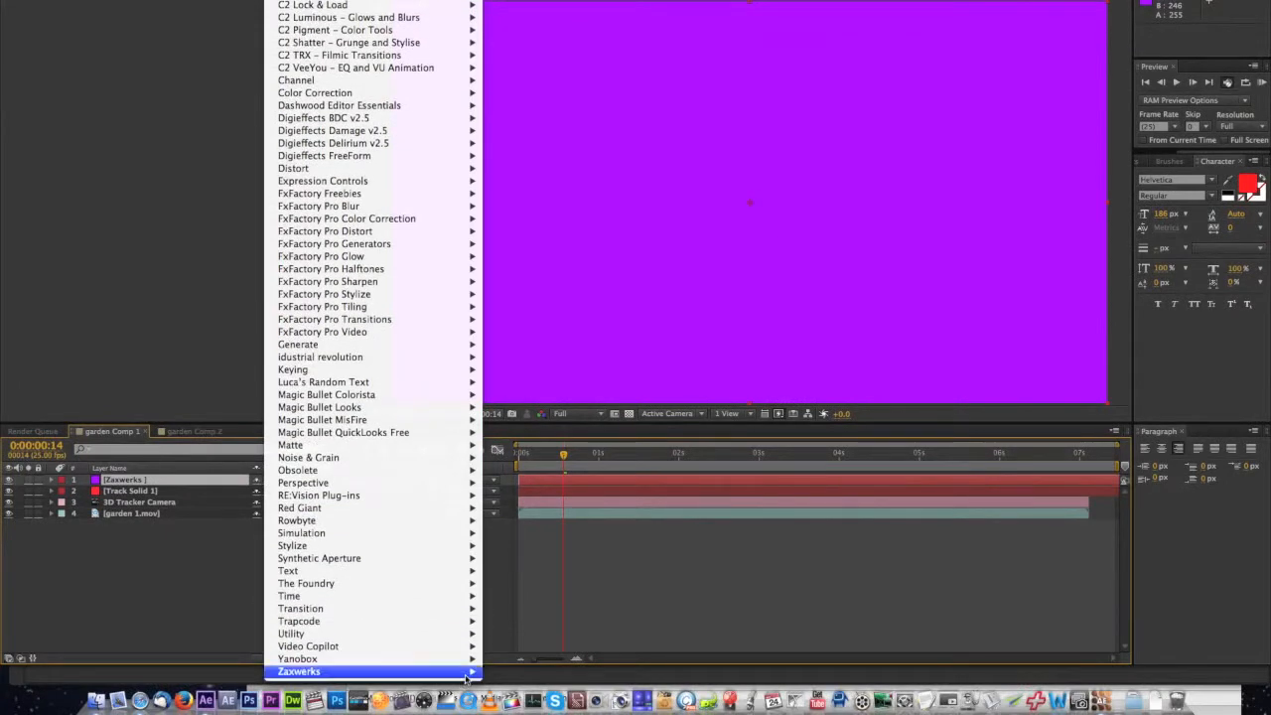
{"action": "mouse_move", "coordinate": [466, 675]}
{"action": "left_click", "coordinate": [524, 671]}
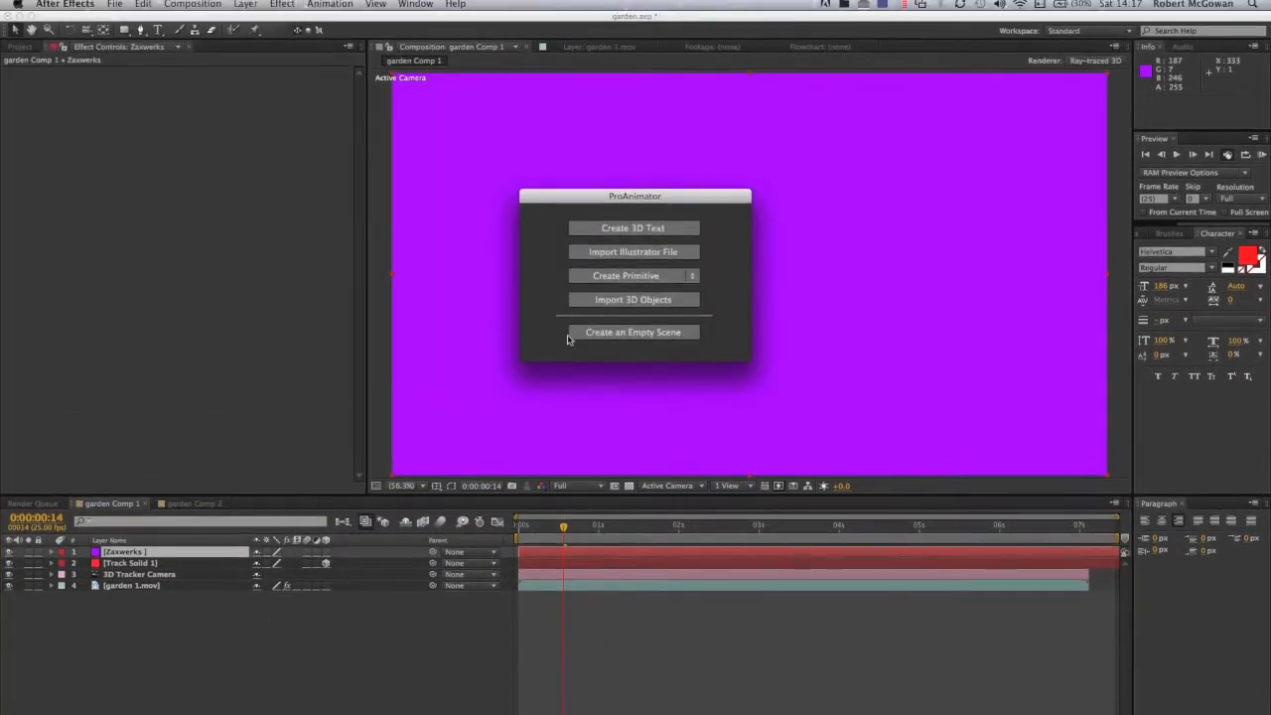
{"action": "left_click", "coordinate": [630, 236]}
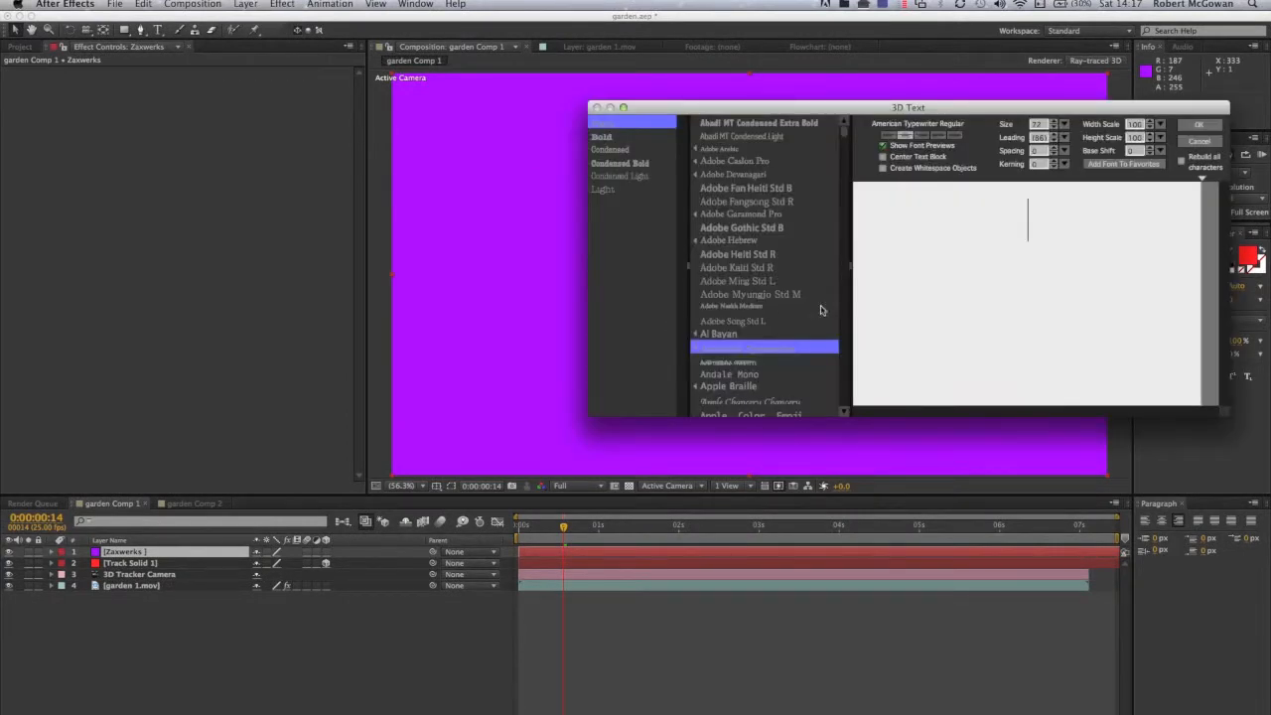
{"action": "type", "text": "R"}
{"action": "key", "text": "BackSpace"}
{"action": "type", "text": "TABLE TOP"}
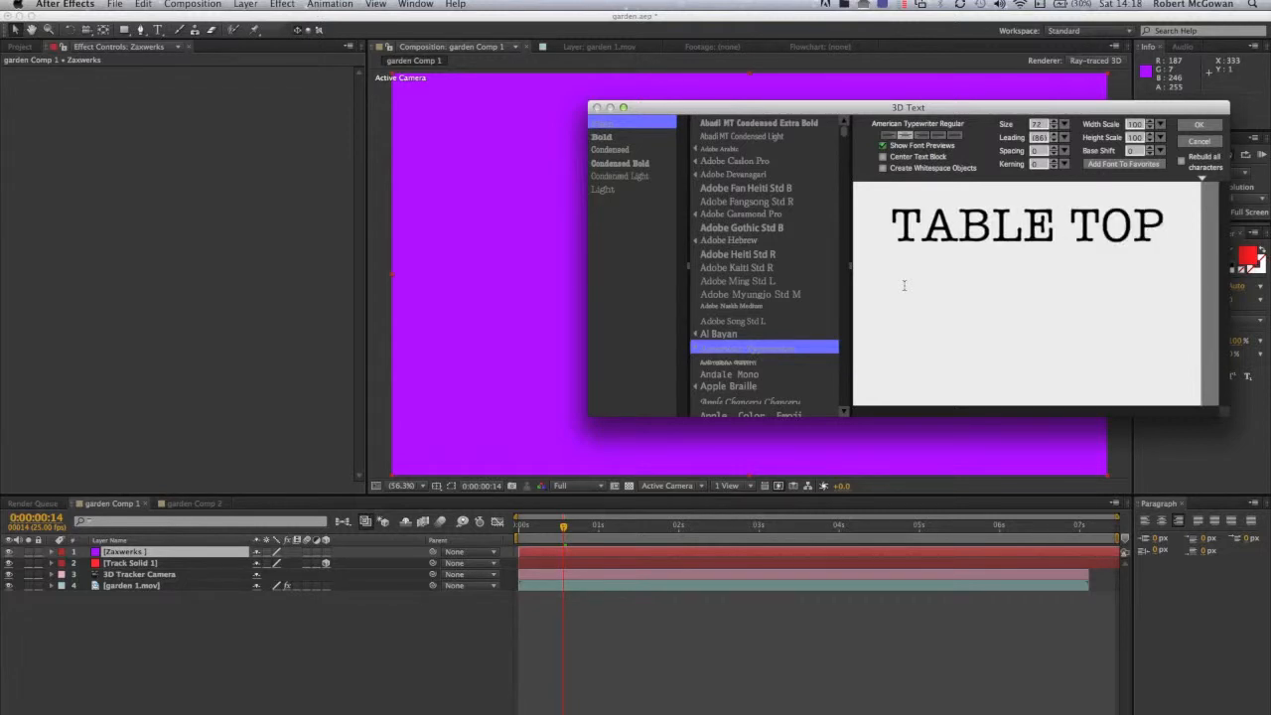
{"action": "key", "text": "BackSpace"}
{"action": "left_click", "coordinate": [1199, 124]}
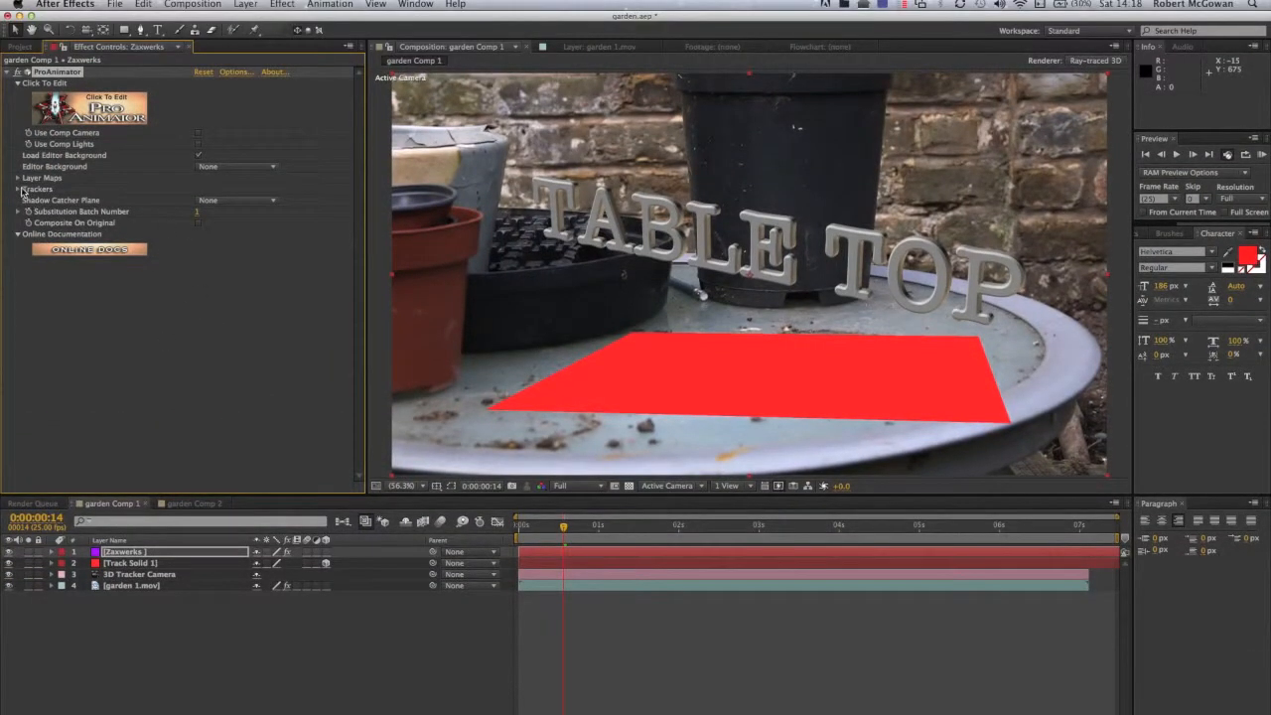
- Set ProAnimator's External Tracker 1 to Track Solid 1, enable Use Comp Camera and choose garden 1.mov as the Editor Background
{"action": "left_click", "coordinate": [20, 189]}
{"action": "left_click", "coordinate": [236, 230]}
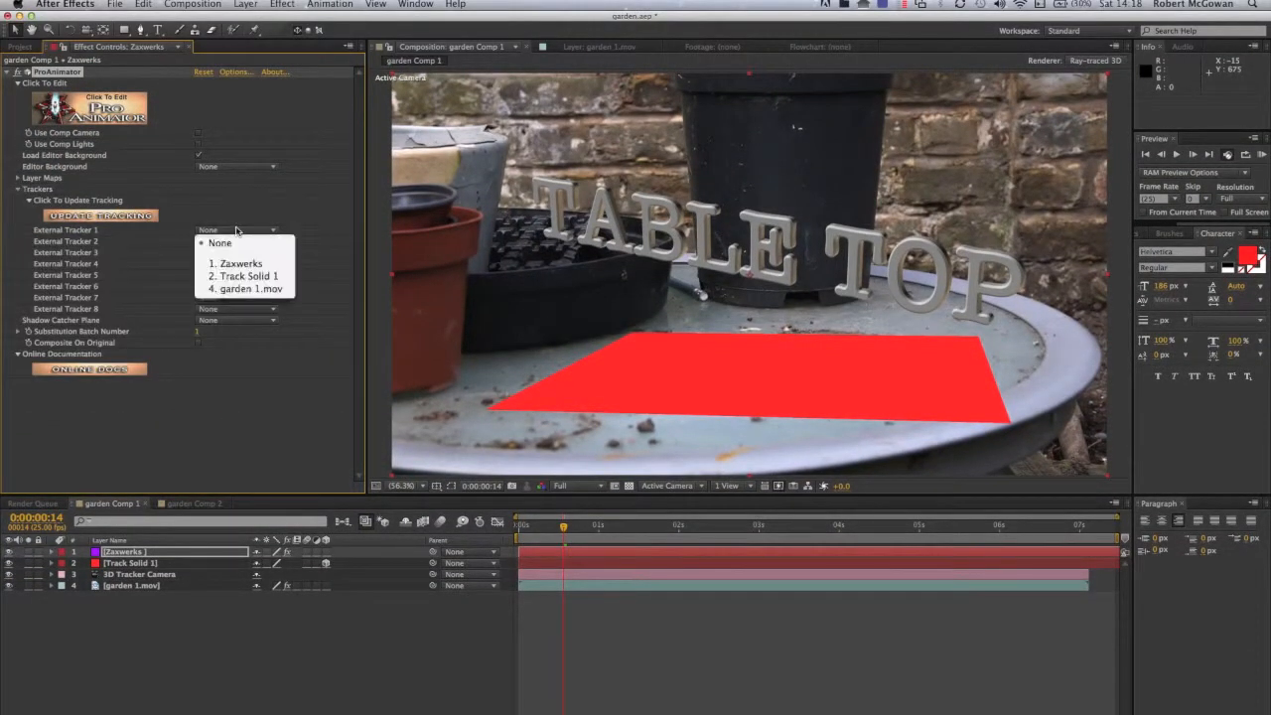
{"action": "left_click", "coordinate": [249, 276]}
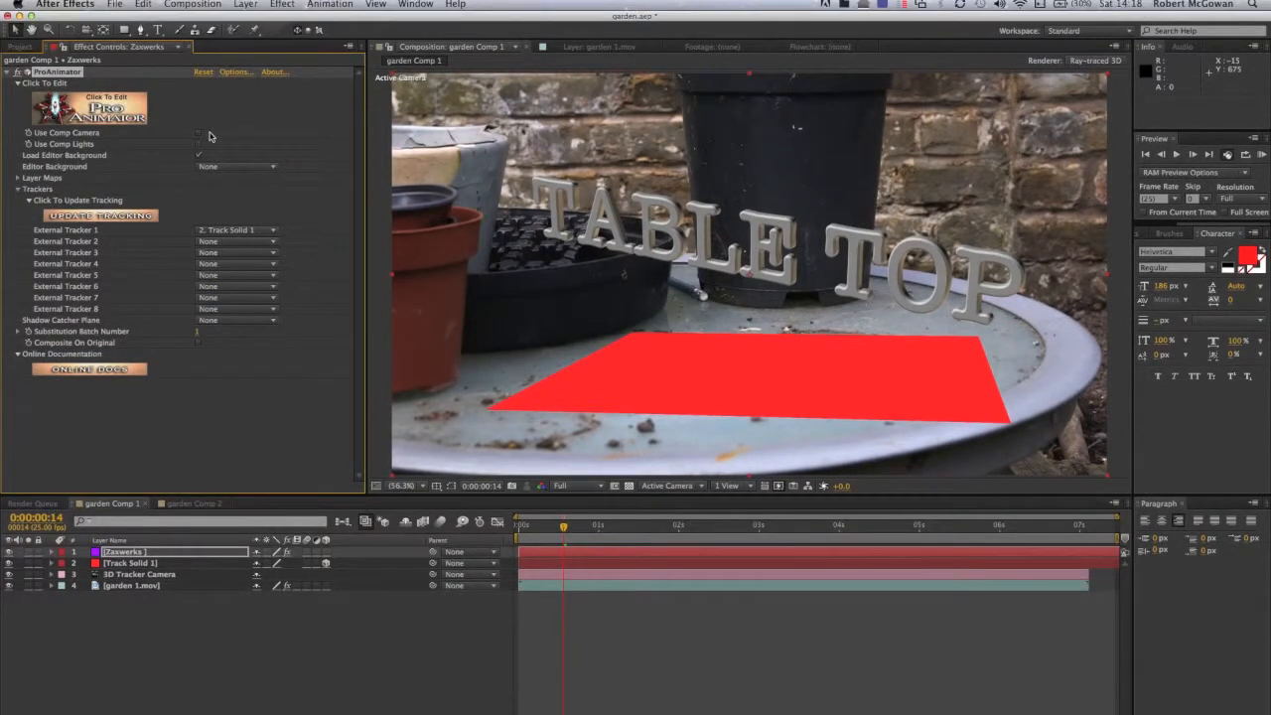
{"action": "left_click", "coordinate": [199, 133]}
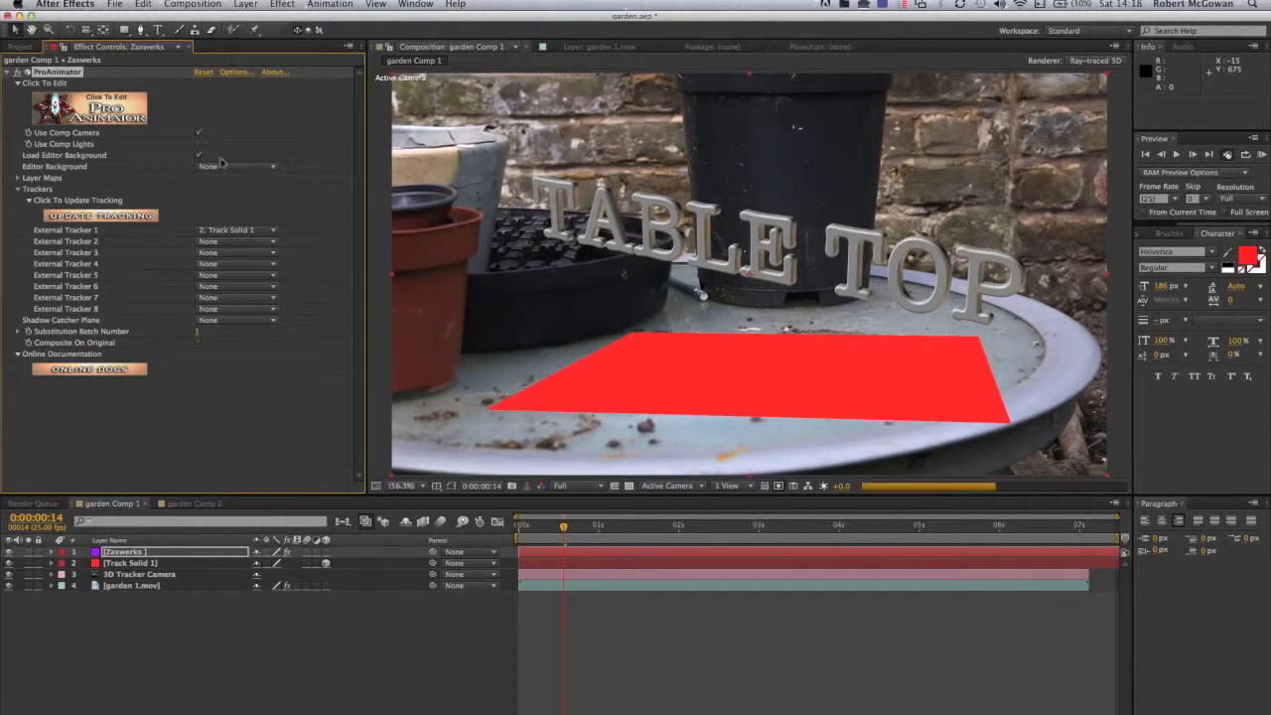
{"action": "left_click", "coordinate": [228, 167]}
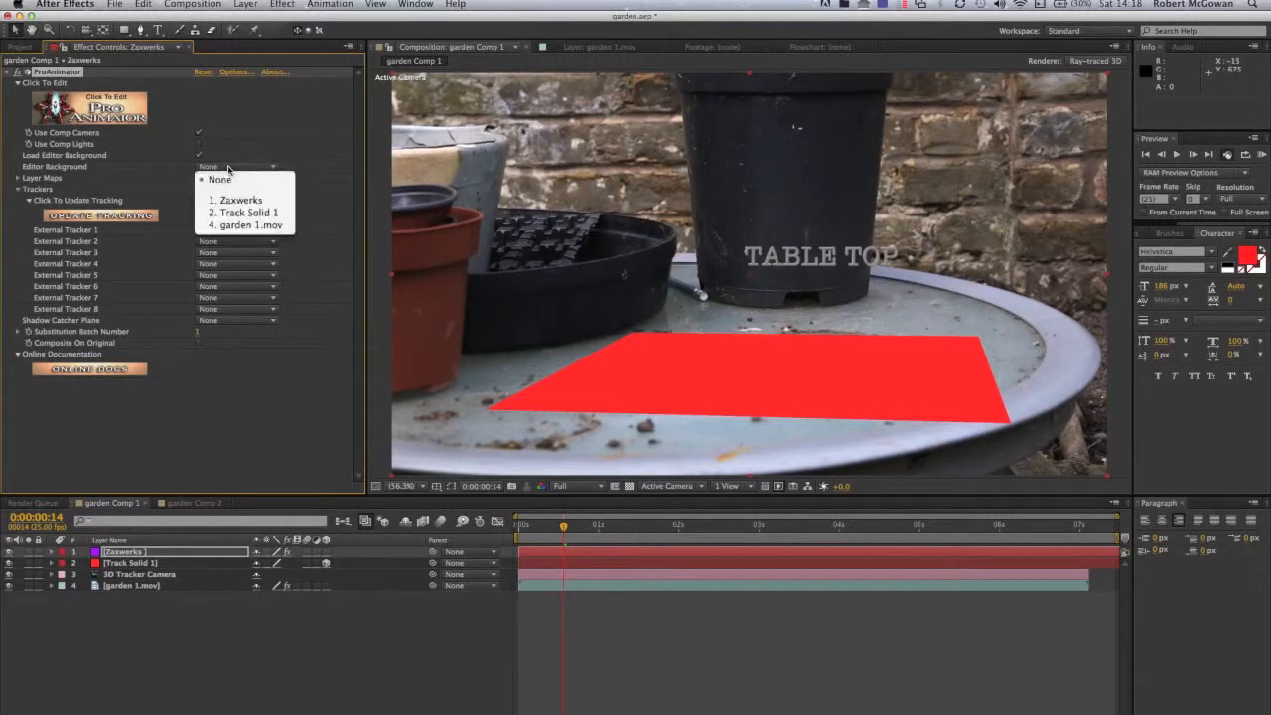
{"action": "left_click", "coordinate": [239, 226]}
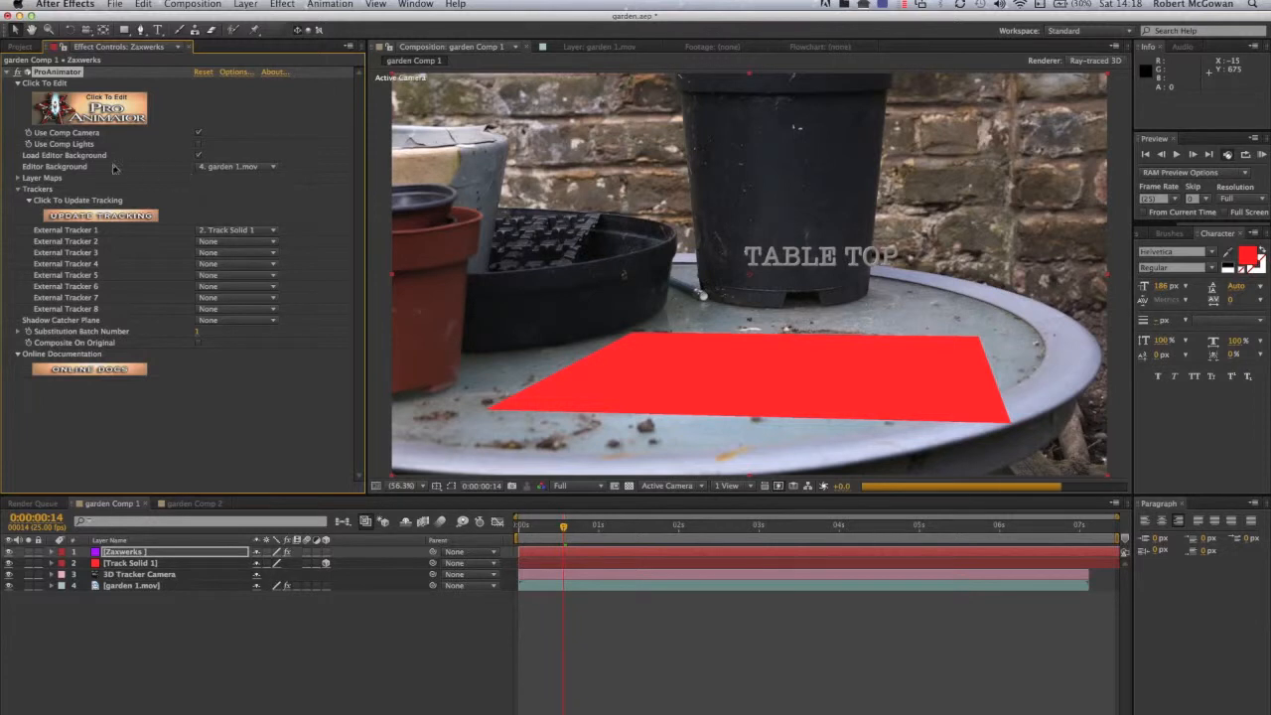
- In the ProAnimator set-up, parent the TABLE TOP text's first pose to External Tracker 1, render a test and apply it to the composition
{"action": "left_click", "coordinate": [234, 71]}
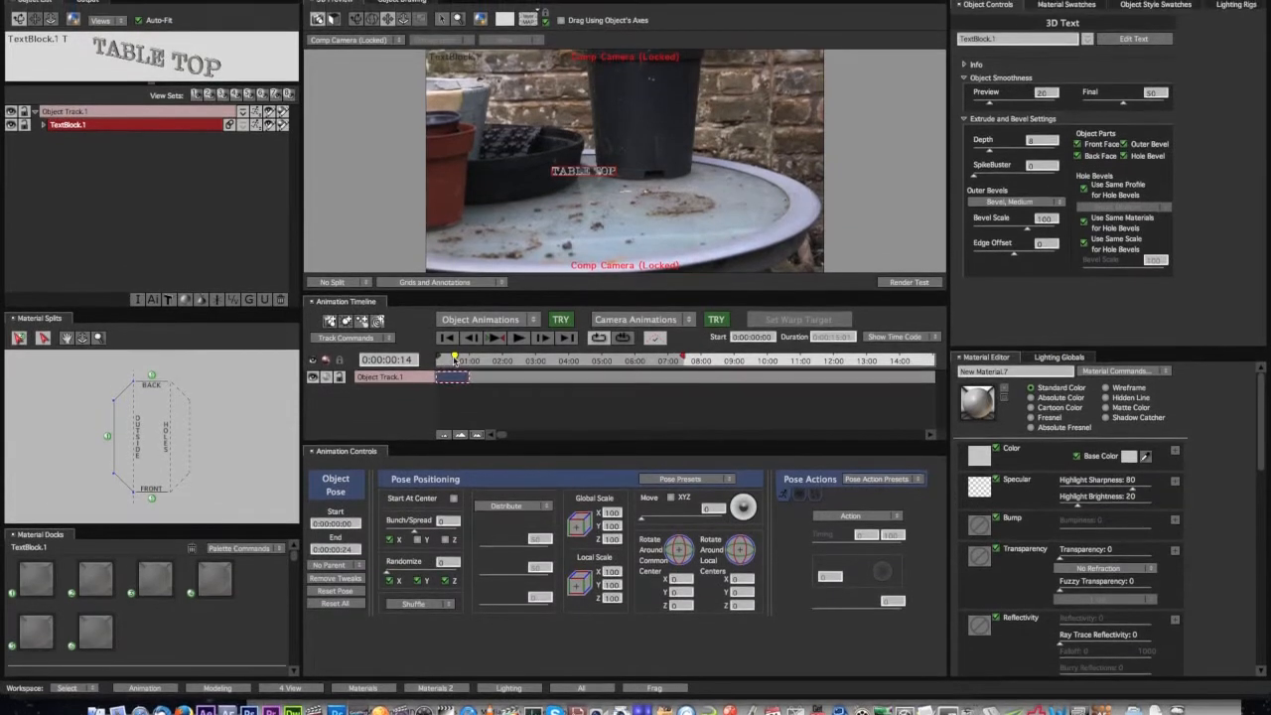
{"action": "left_click_drag", "start_coordinate": [455, 350], "coordinate": [420, 352]}
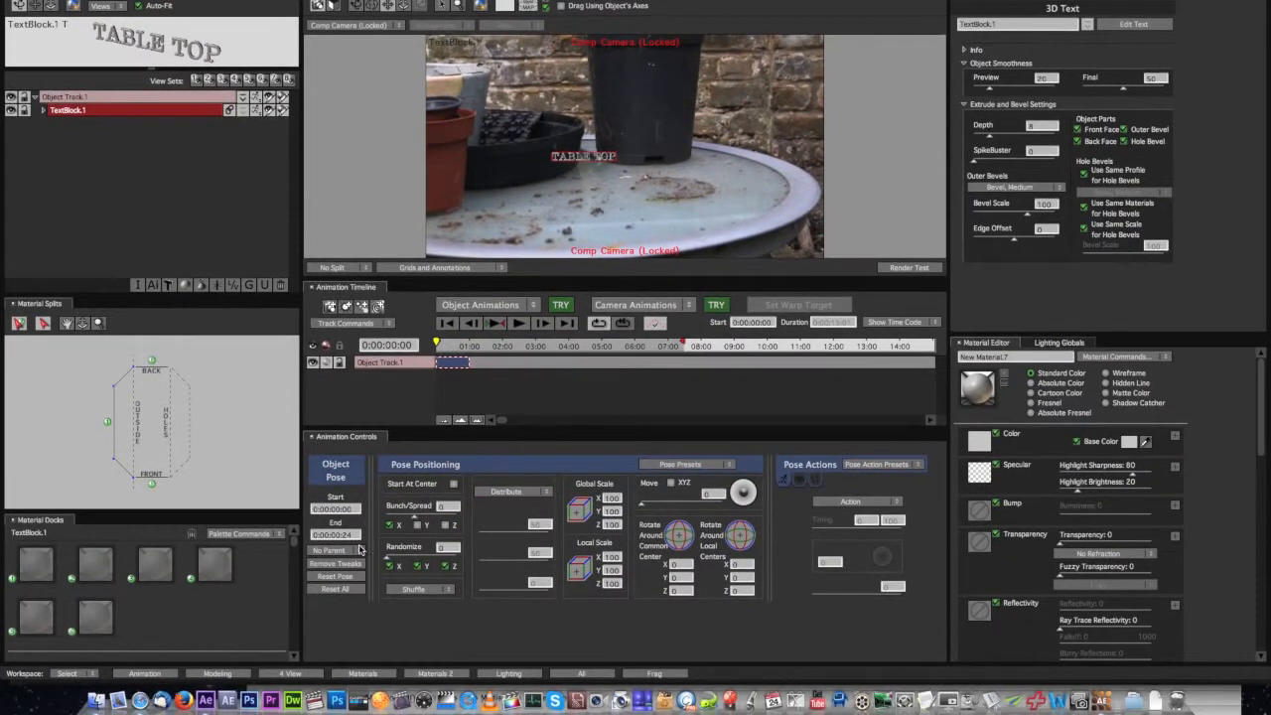
{"action": "left_click", "coordinate": [356, 563]}
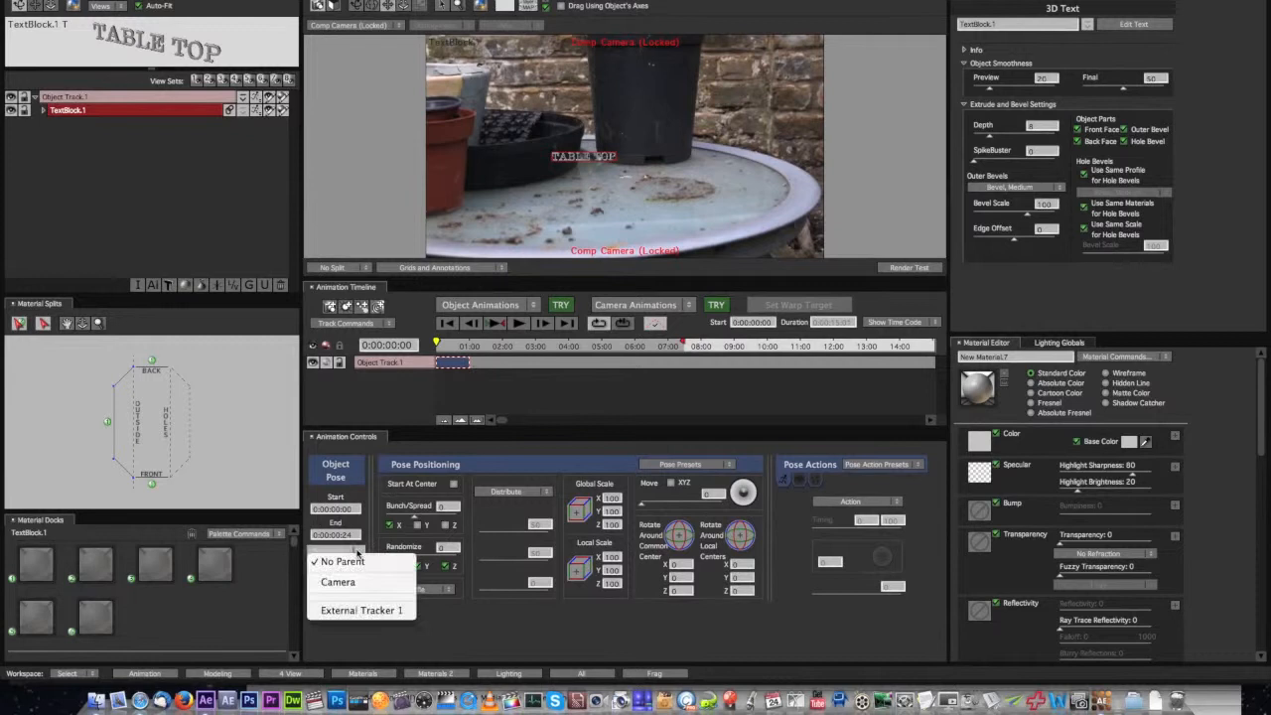
{"action": "left_click", "coordinate": [361, 611]}
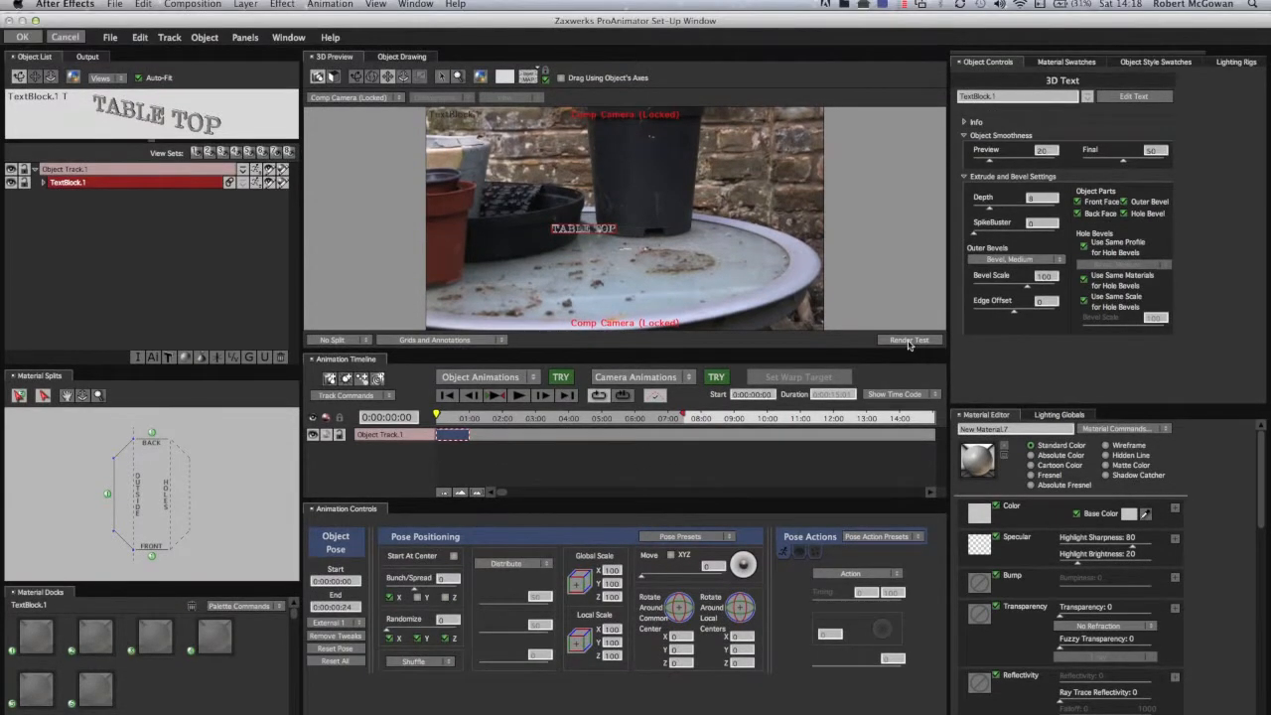
{"action": "left_click", "coordinate": [909, 268]}
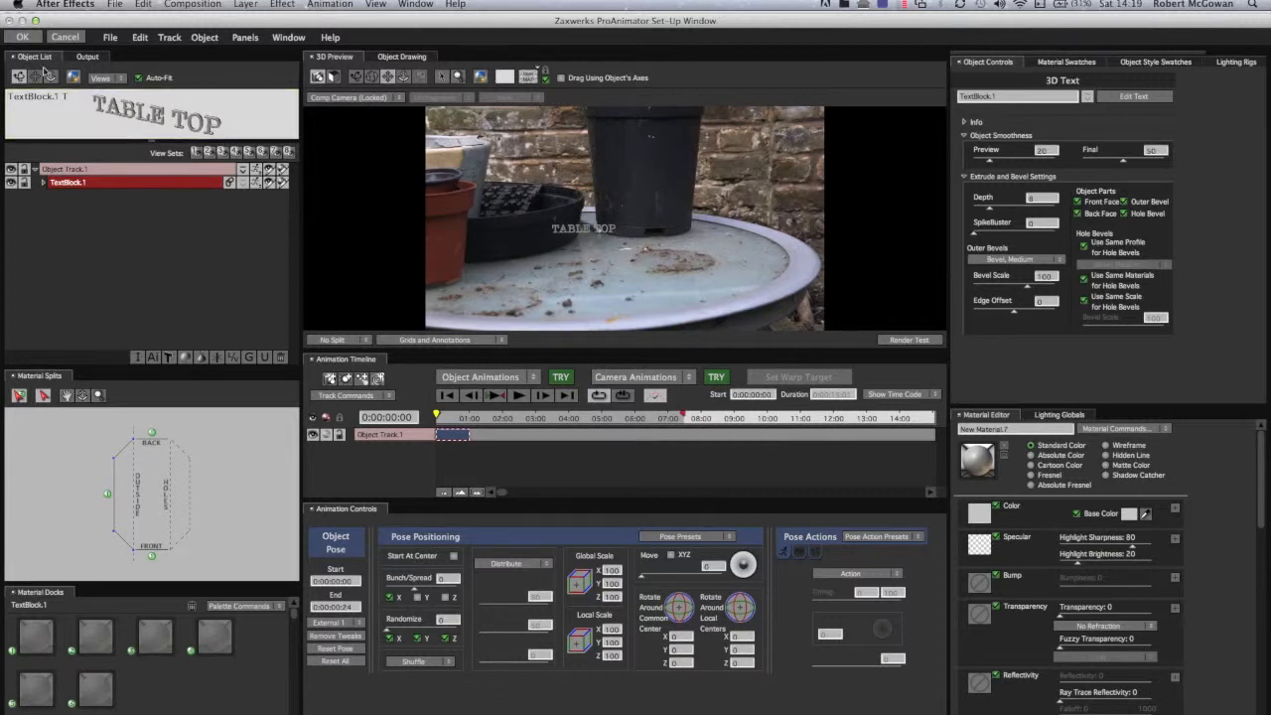
{"action": "left_click", "coordinate": [29, 37]}
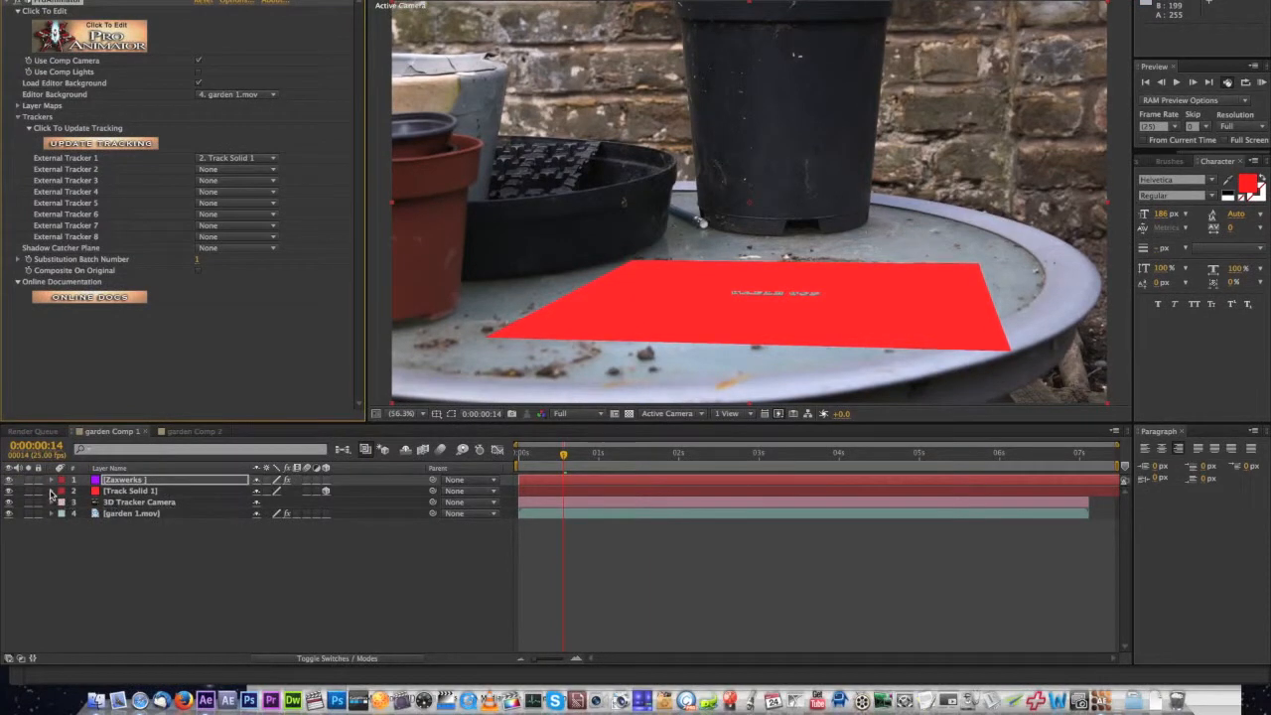
- Try rotating Track Solid 1 to 90° on the X axis to stand the text upright
{"action": "left_click", "coordinate": [51, 490]}
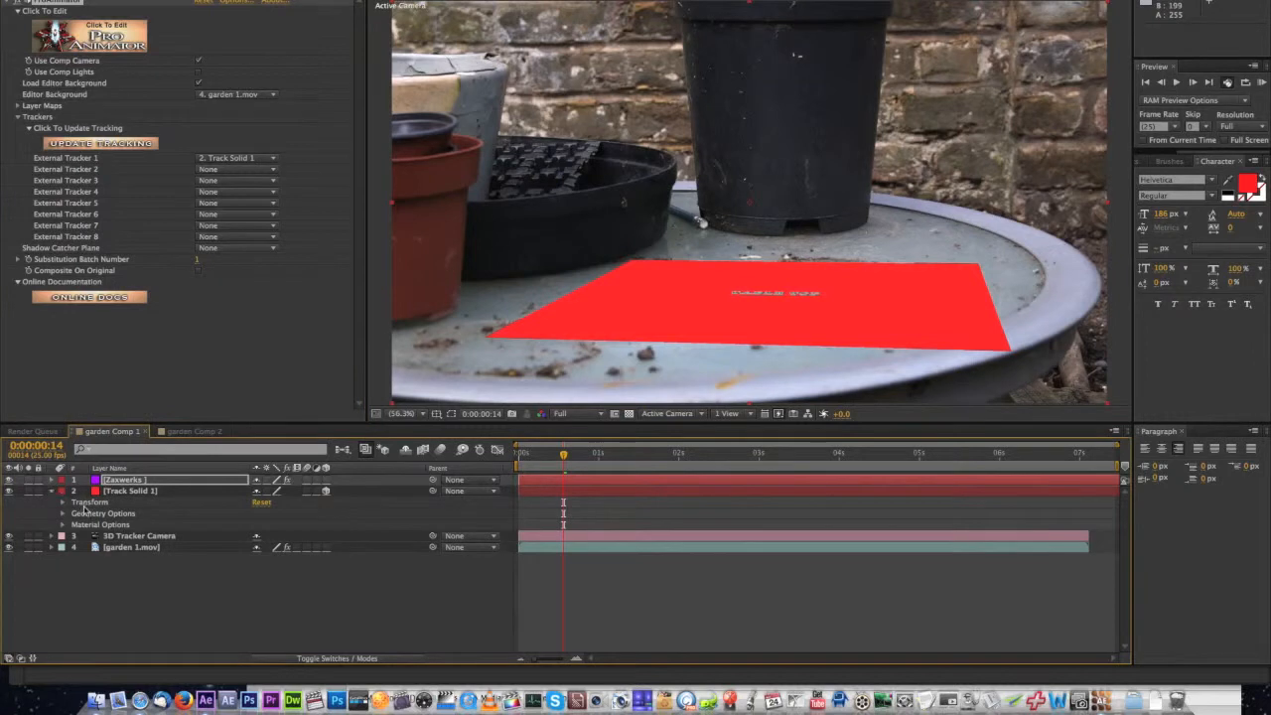
{"action": "left_click", "coordinate": [61, 503]}
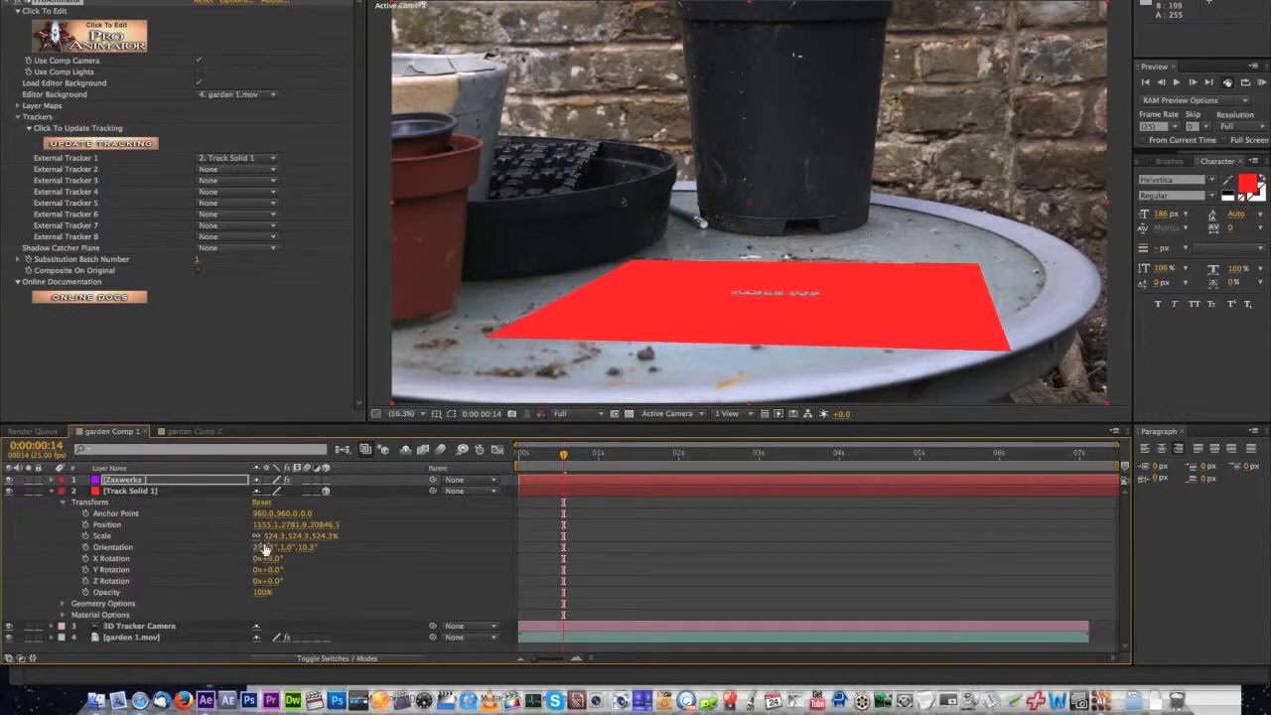
{"action": "left_click_drag", "start_coordinate": [277, 559], "coordinate": [335, 561]}
{"action": "left_click", "coordinate": [275, 559]}
{"action": "type", "text": "90"}
{"action": "key", "text": "Return"}
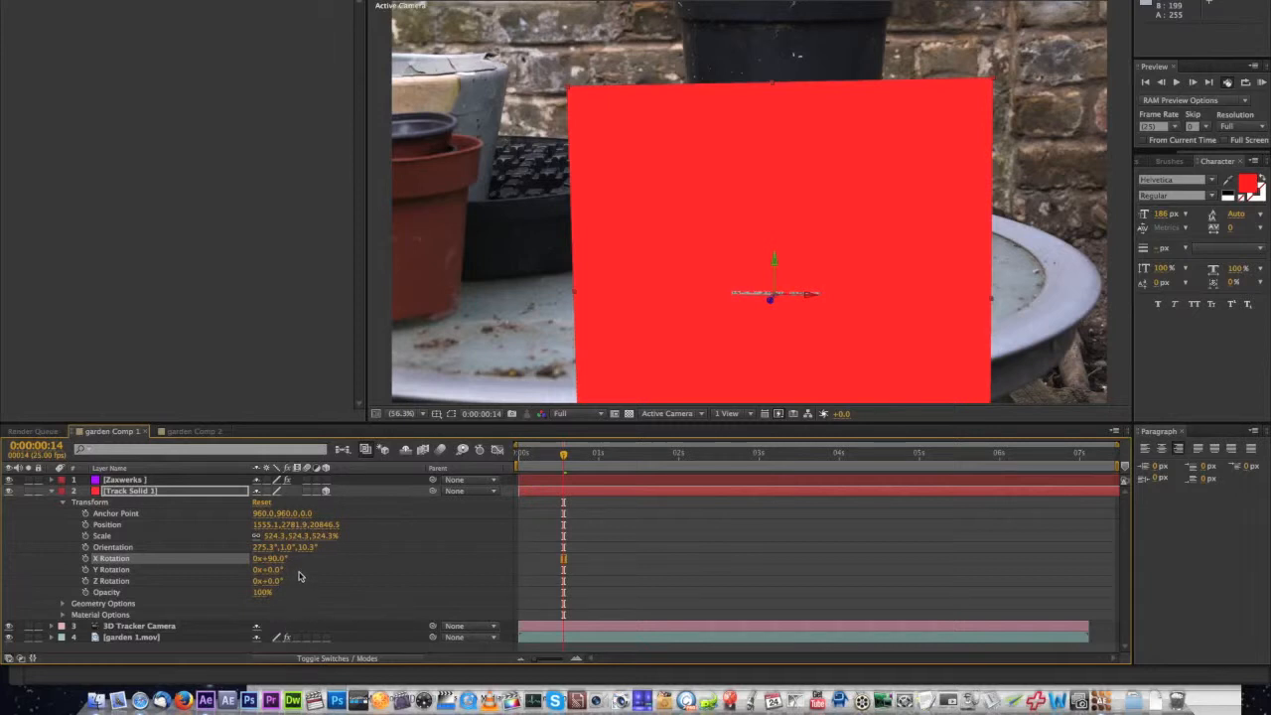
- Undo the last rotation change and set Track Solid 1's X Rotation back to 0°
{"action": "key", "text": "super+z"}
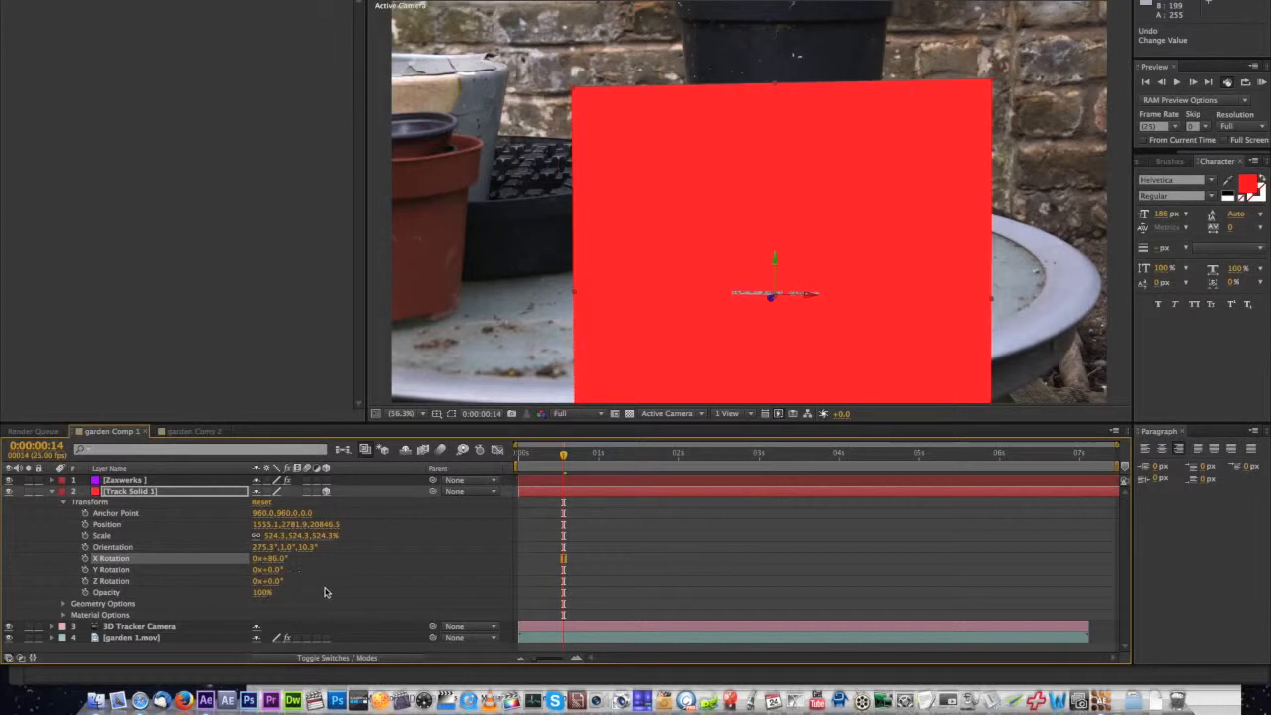
{"action": "left_click", "coordinate": [274, 559]}
{"action": "type", "text": "0"}
{"action": "key", "text": "Return"}
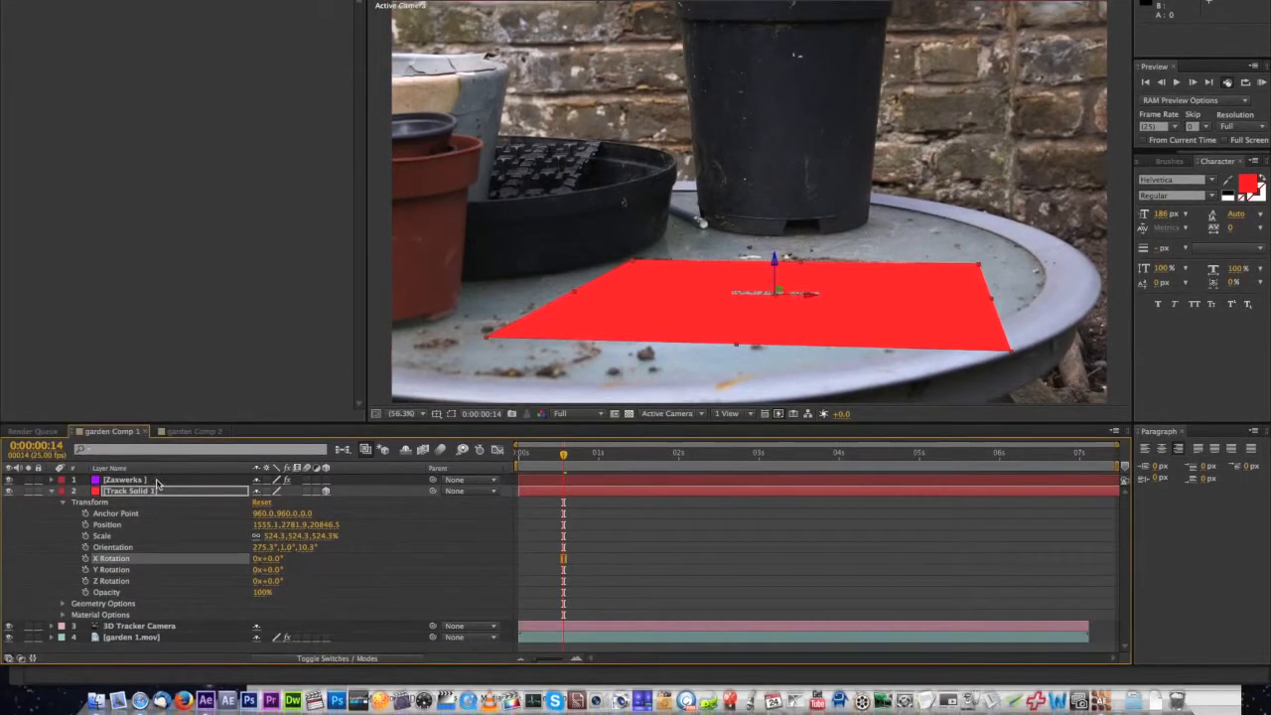
- Reopen the ProAnimator set-up of the Zaxwerks layer and set the TABLE TOP text block's X rotation to 90°
{"action": "left_click", "coordinate": [149, 479]}
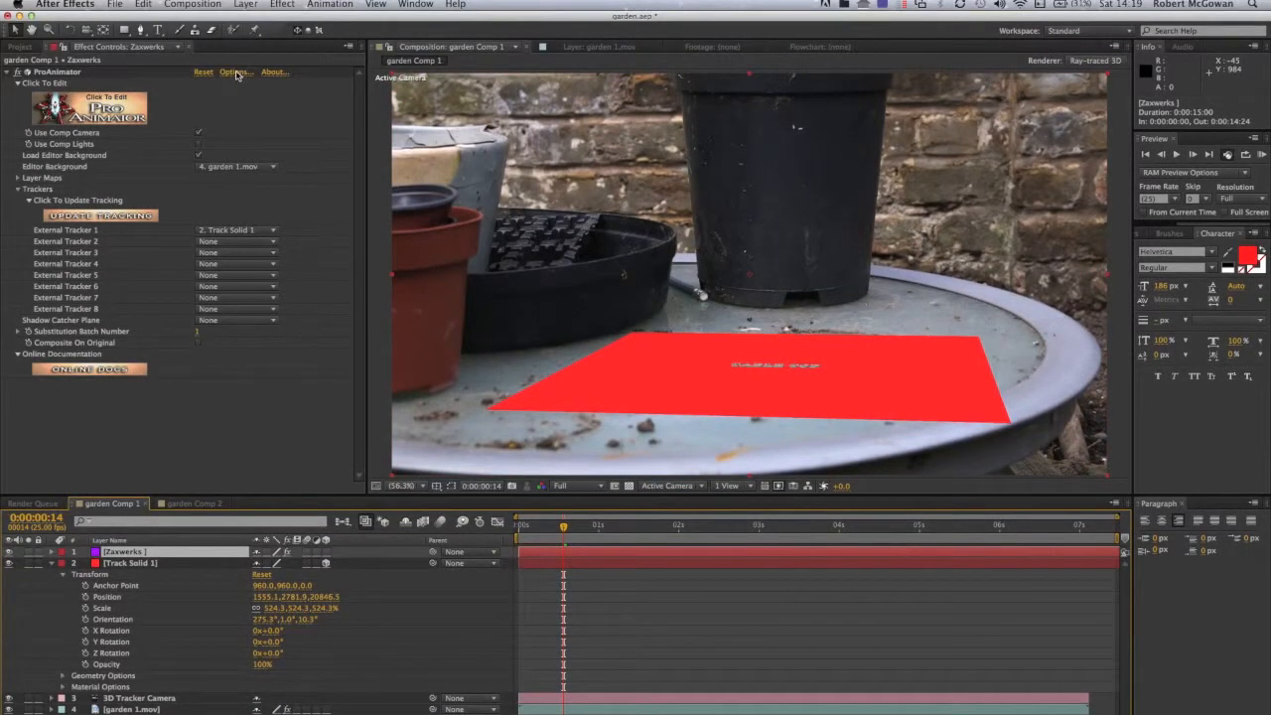
{"action": "left_click", "coordinate": [237, 76]}
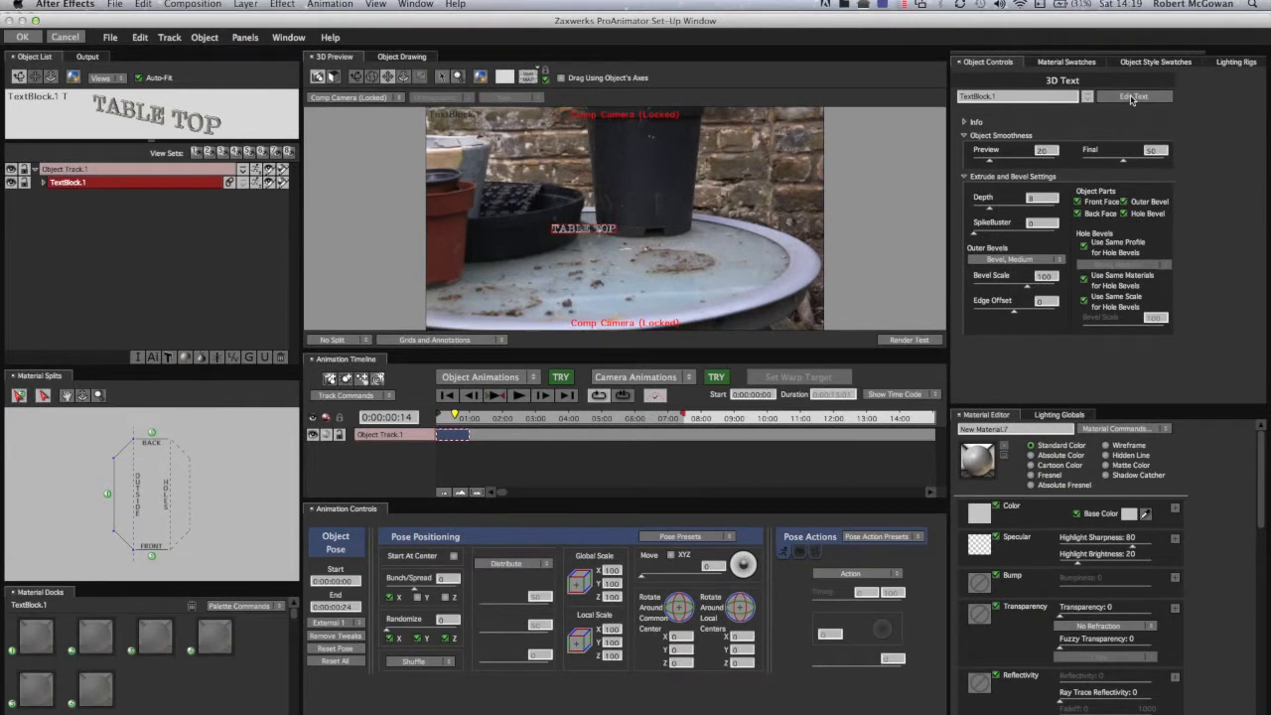
{"action": "left_click", "coordinate": [1131, 97]}
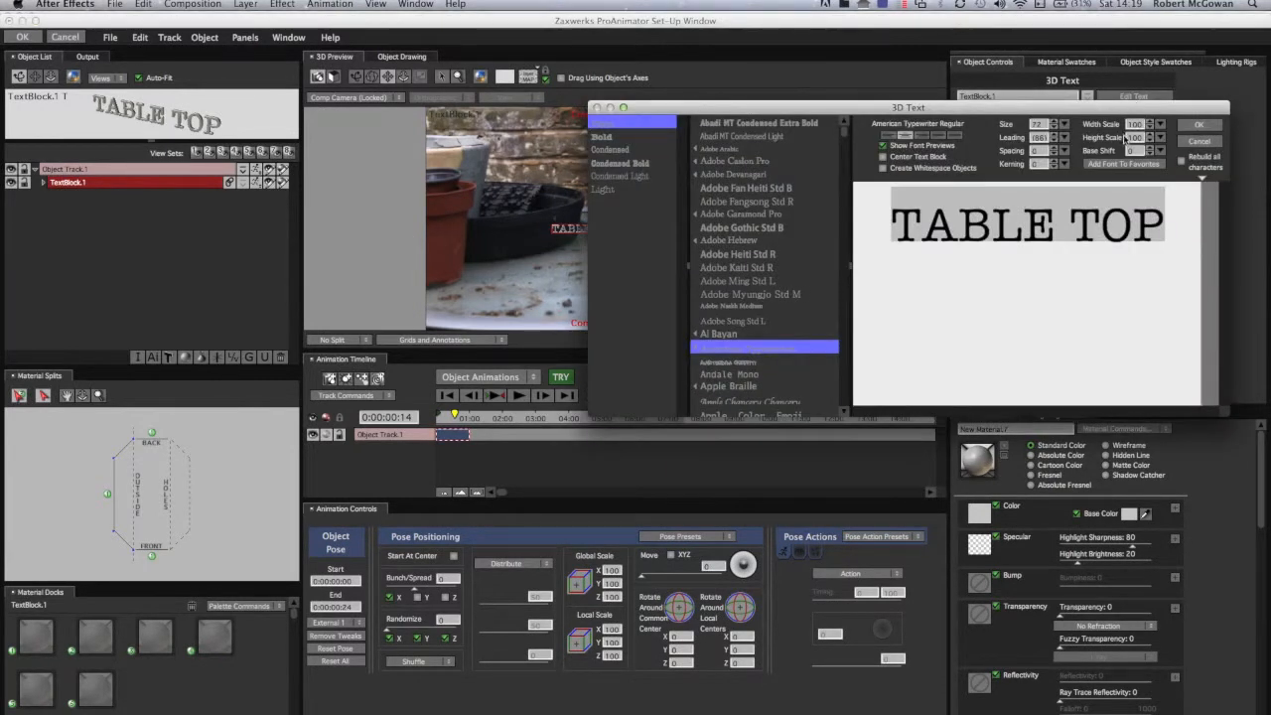
{"action": "left_click", "coordinate": [1194, 141]}
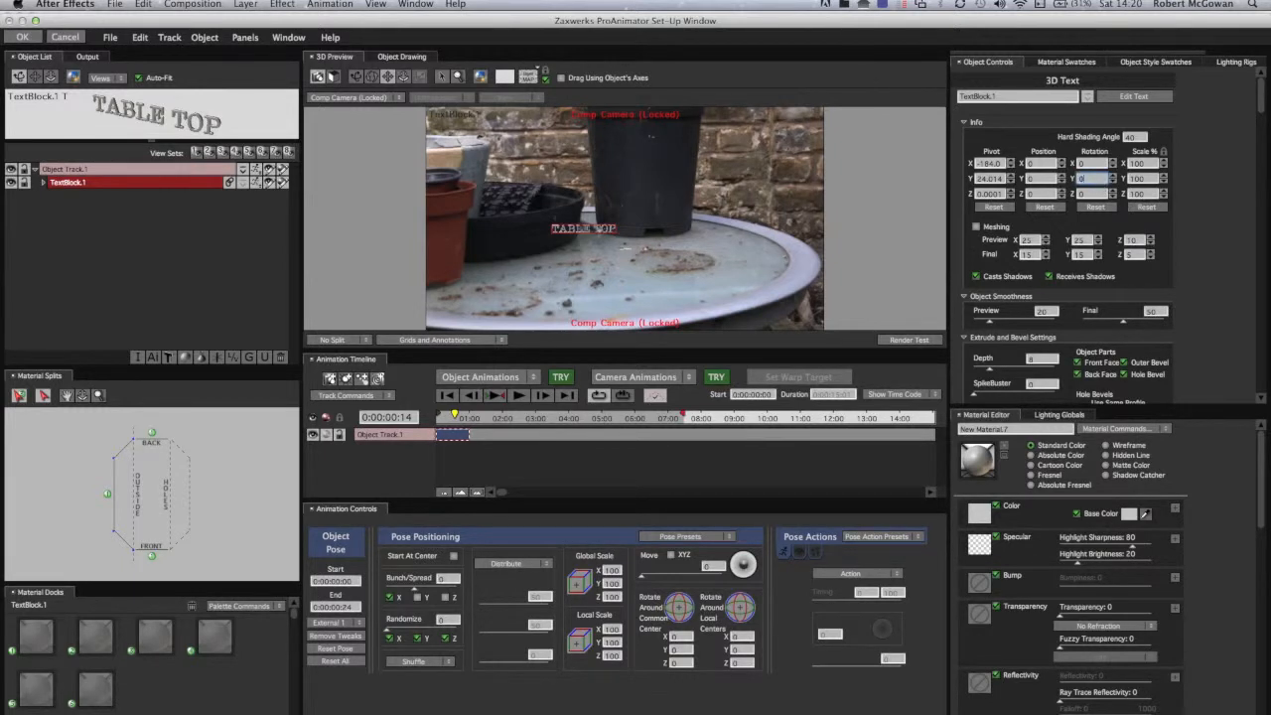
{"action": "key", "text": "Return"}
{"action": "double_click", "coordinate": [1092, 164]}
{"action": "key", "text": "Return"}
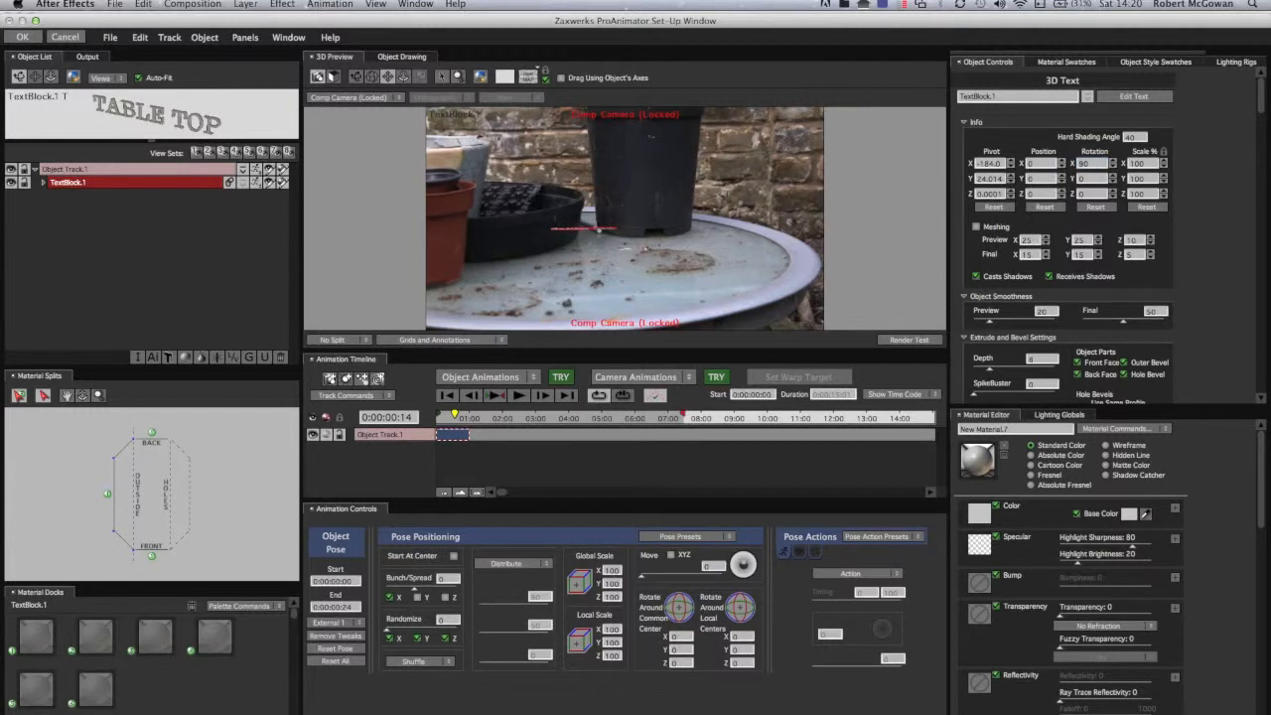
- Render a test of the rotated text and apply the set-up to the composition
{"action": "left_click", "coordinate": [910, 341]}
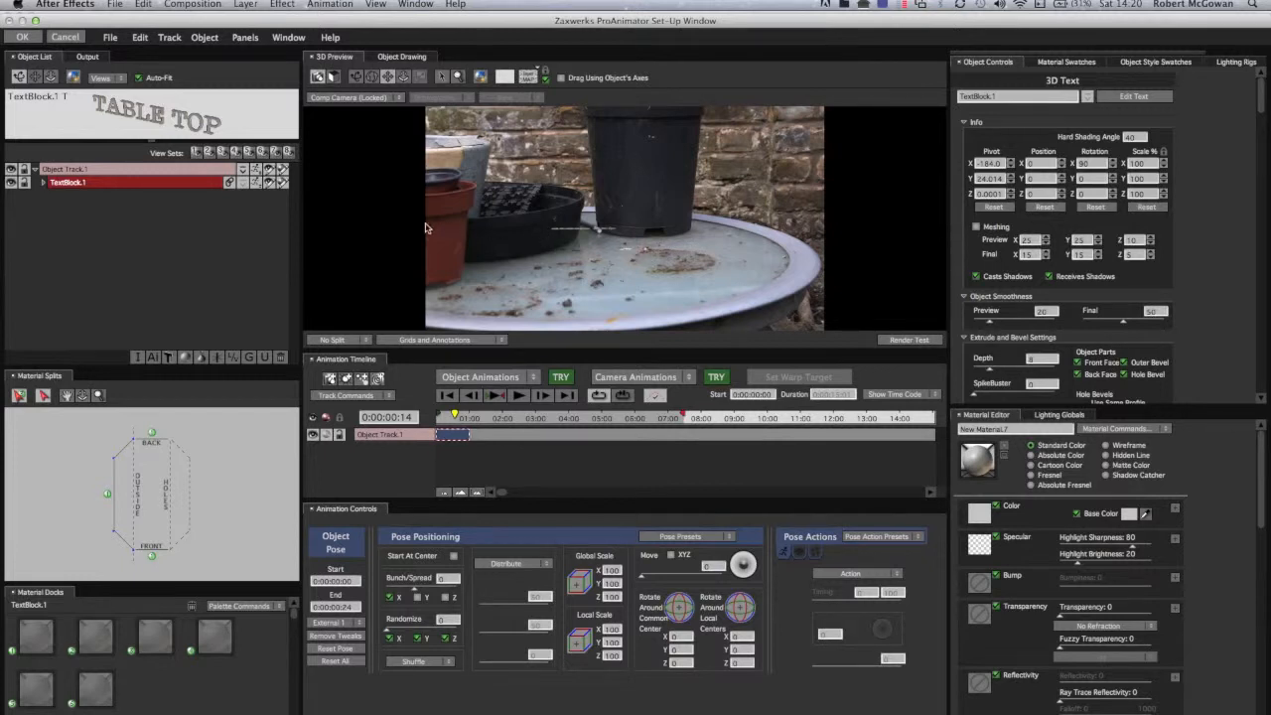
{"action": "left_click", "coordinate": [23, 36]}
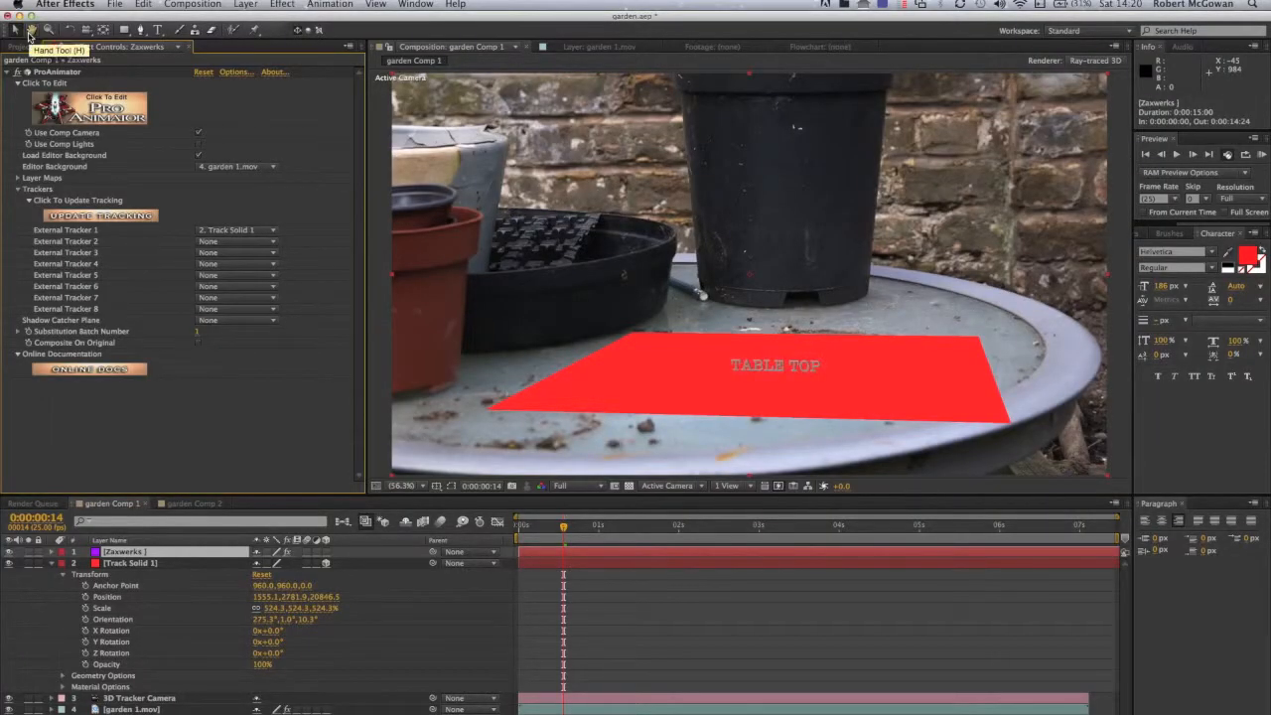
{"action": "left_click", "coordinate": [30, 33]}
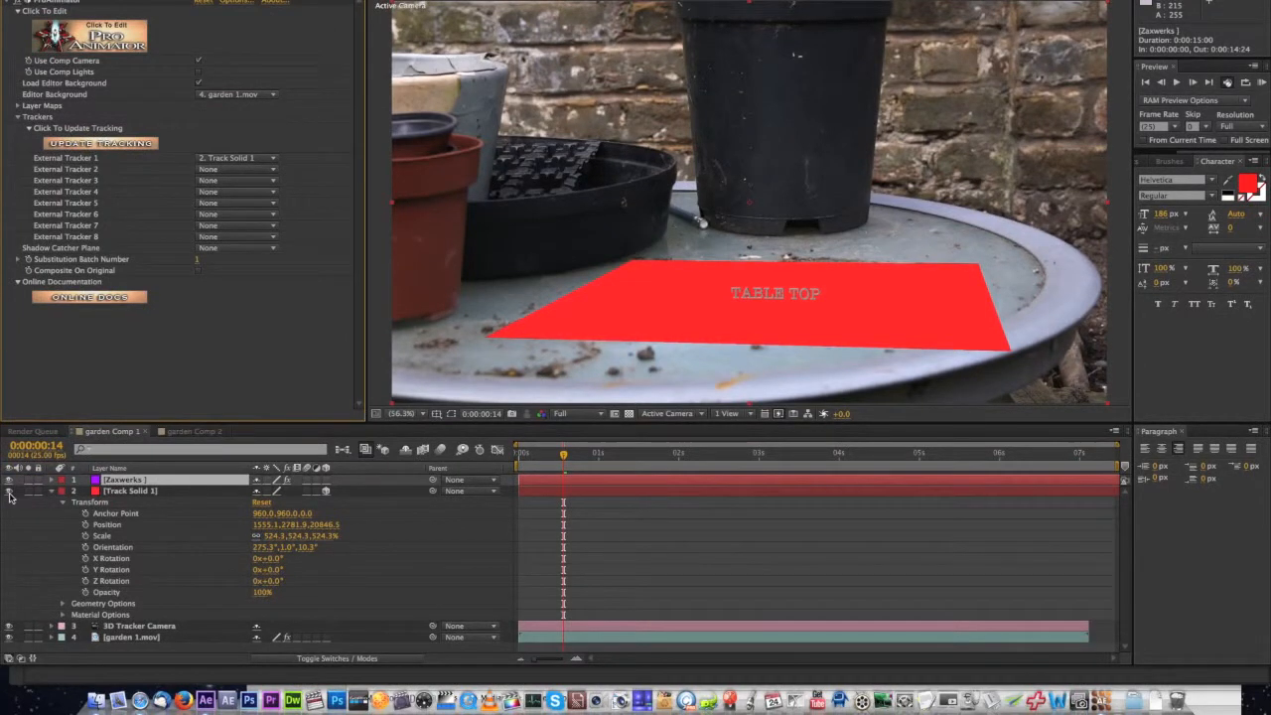
- Hide Track Solid 1 and scrub through the first two seconds to check how the text sits on the table
{"action": "left_click", "coordinate": [151, 493]}
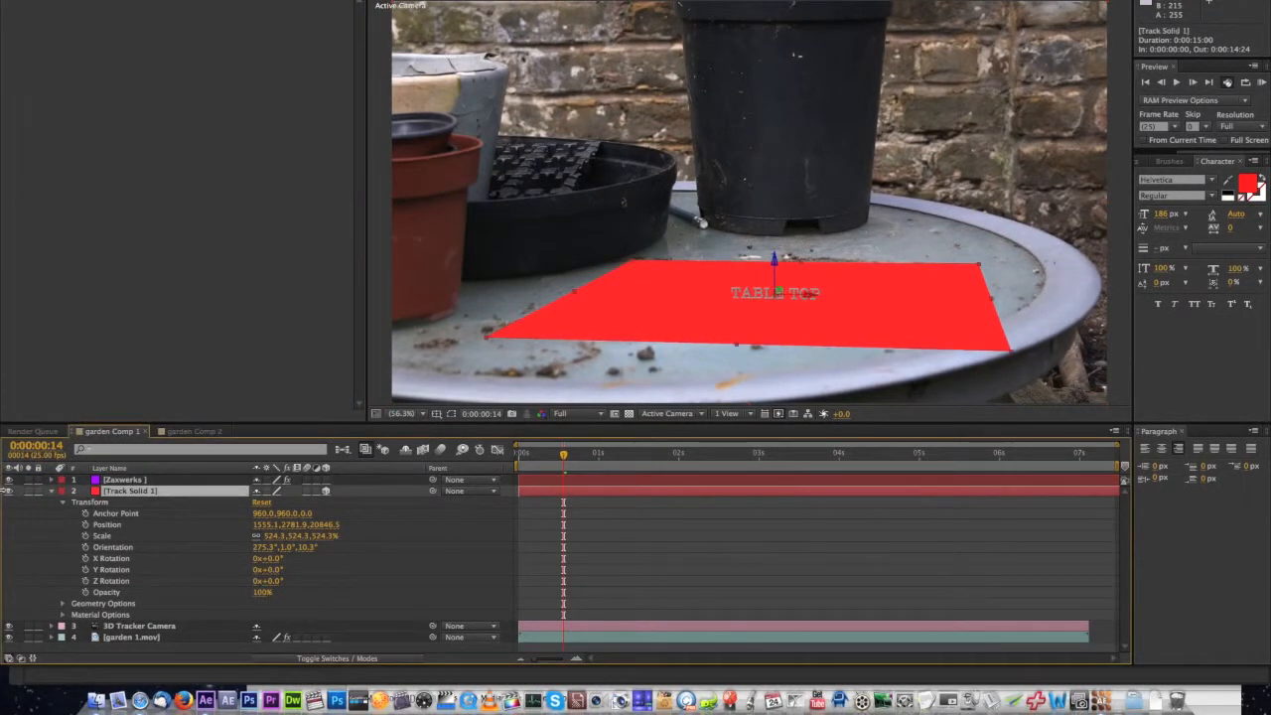
{"action": "left_click", "coordinate": [9, 493]}
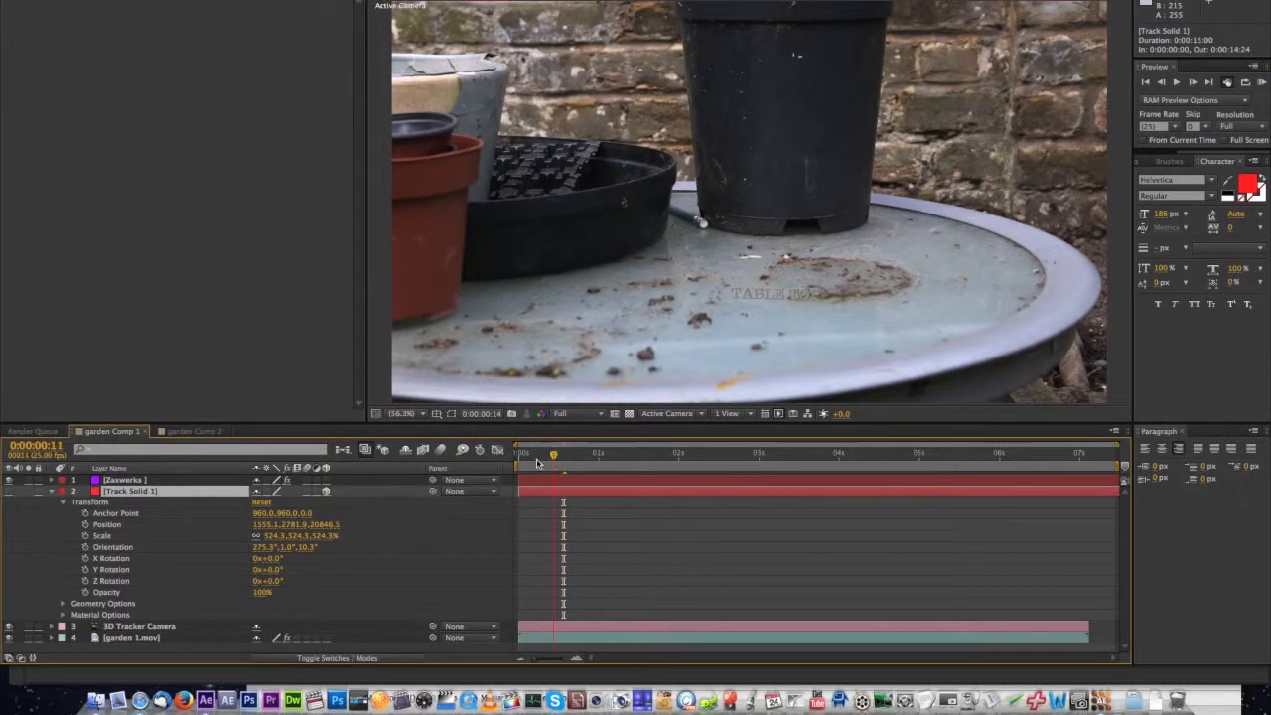
{"action": "left_click", "coordinate": [530, 463]}
{"action": "left_click_drag", "start_coordinate": [530, 463], "coordinate": [650, 473]}
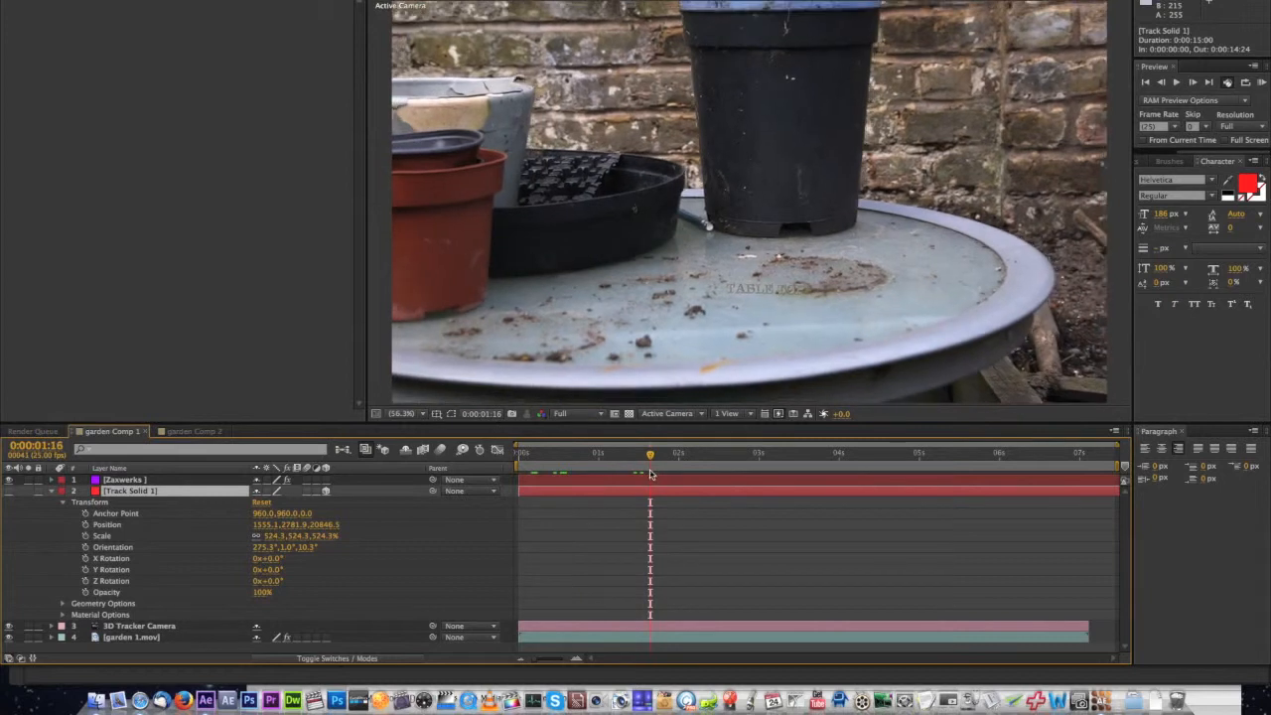
- Set the composition's fast preview mode to Draft
{"action": "left_click", "coordinate": [779, 414]}
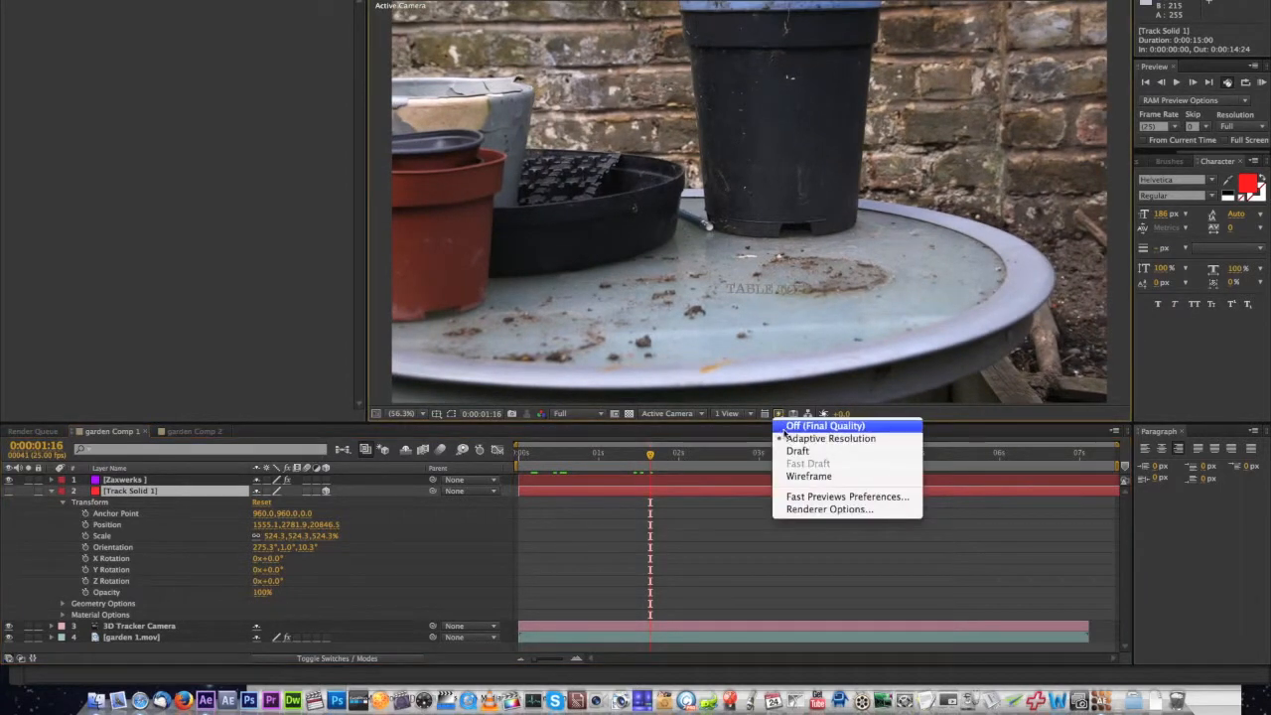
{"action": "left_click", "coordinate": [790, 451]}
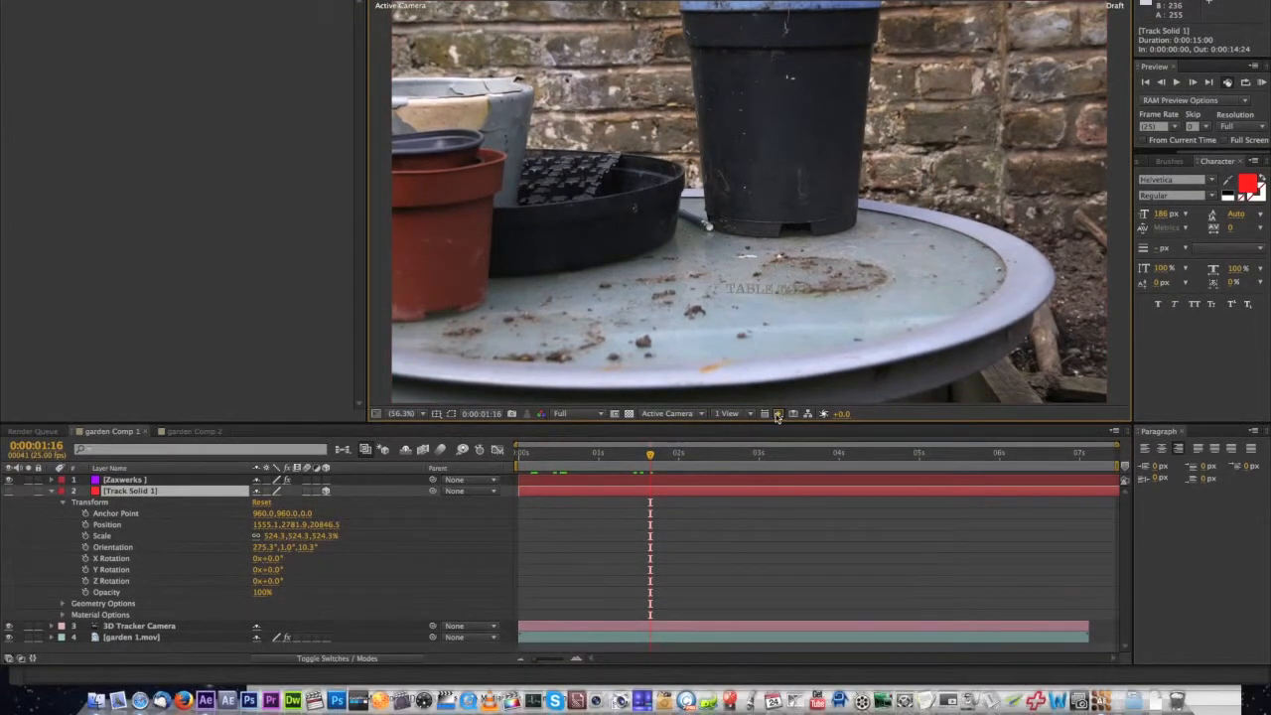
{"action": "left_click", "coordinate": [777, 414]}
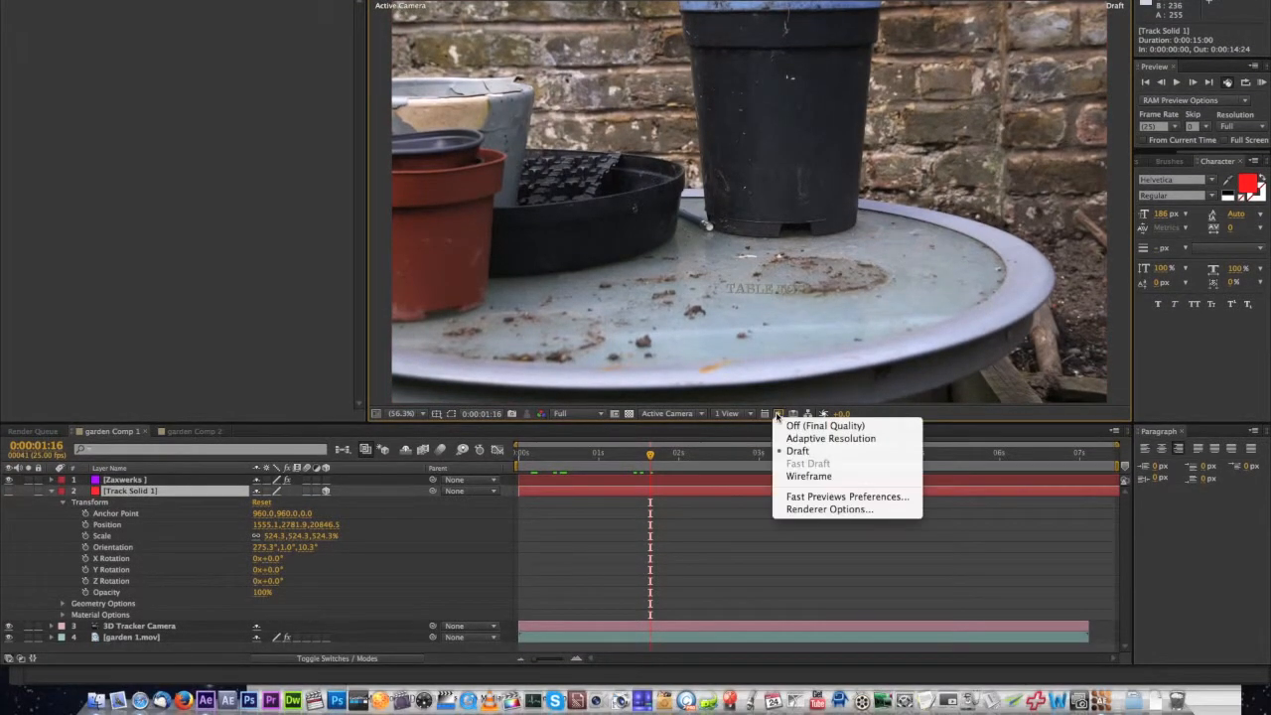
{"action": "left_click", "coordinate": [756, 422]}
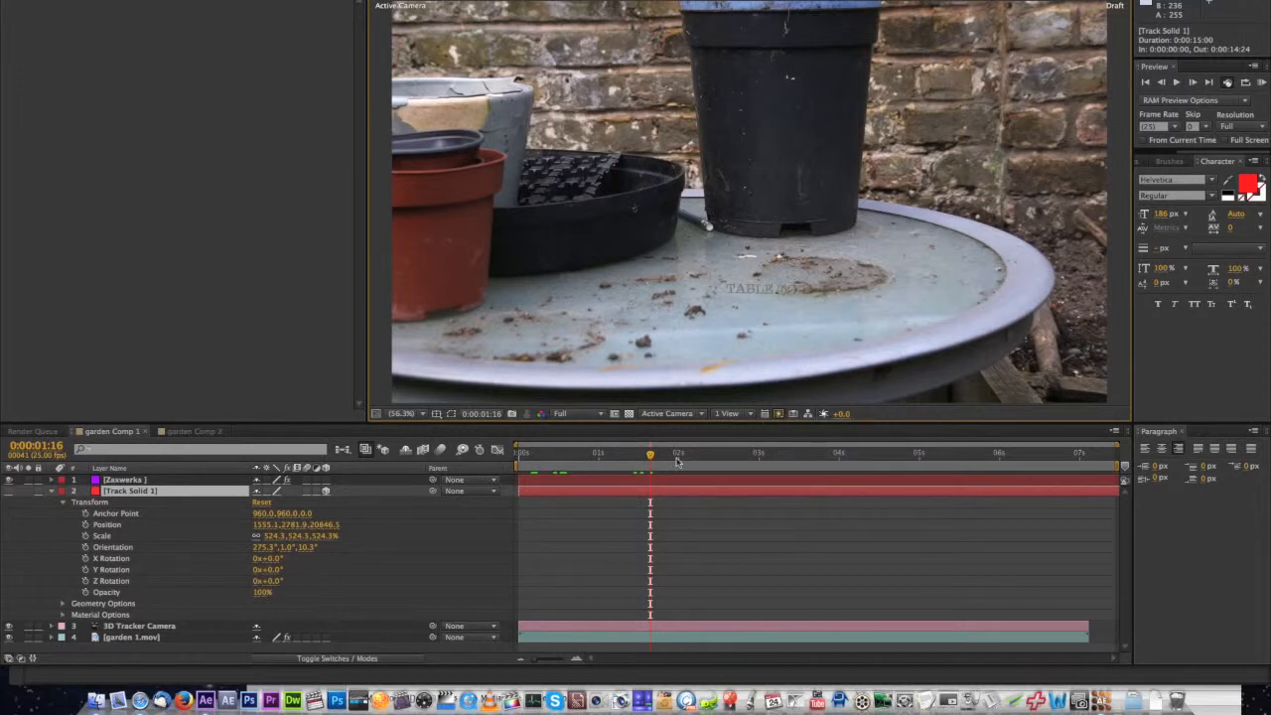
- Play back and scrub the composition to check that the text stays locked to the table
{"action": "left_click_drag", "start_coordinate": [650, 454], "coordinate": [550, 464]}
{"action": "key", "text": "space"}
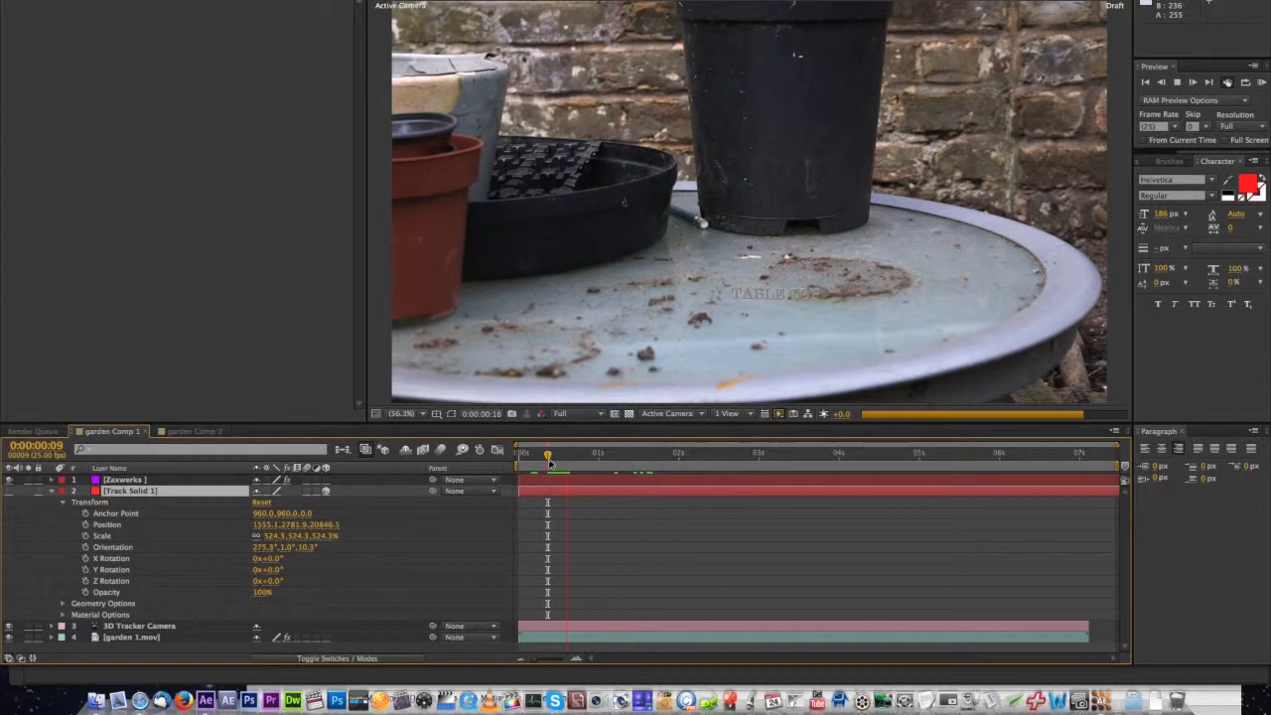
{"action": "left_click", "coordinate": [643, 464]}
{"action": "left_click_drag", "start_coordinate": [643, 464], "coordinate": [801, 492]}
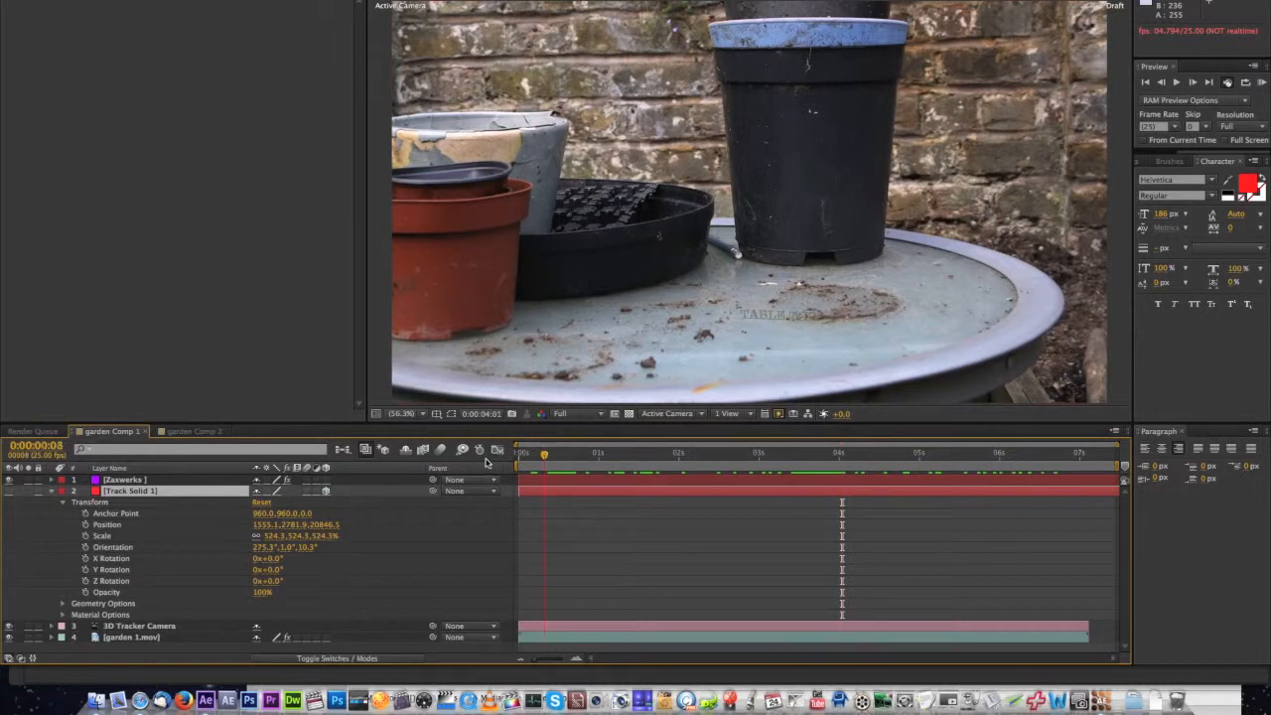
- From the first frame, reopen the ProAnimator set-up, set the TABLE TOP font size to 200 and render a test
{"action": "key", "text": "Home"}
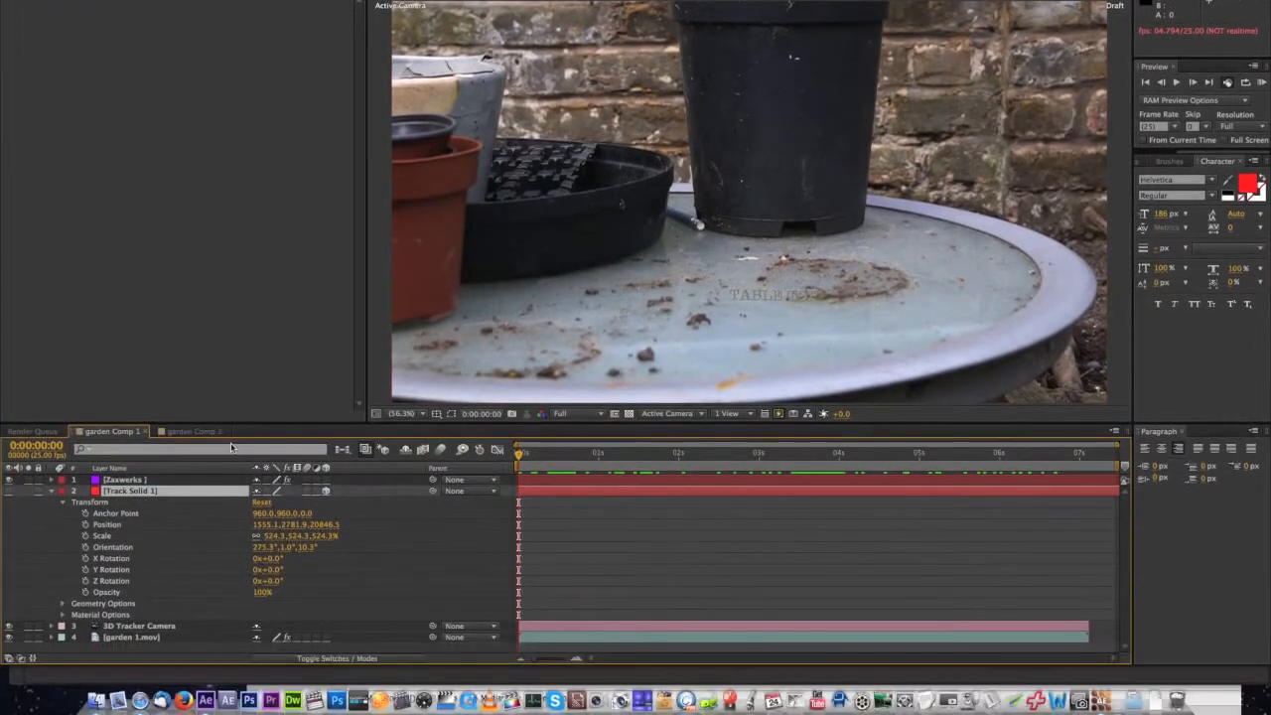
{"action": "left_click", "coordinate": [184, 482]}
{"action": "left_click", "coordinate": [236, 74]}
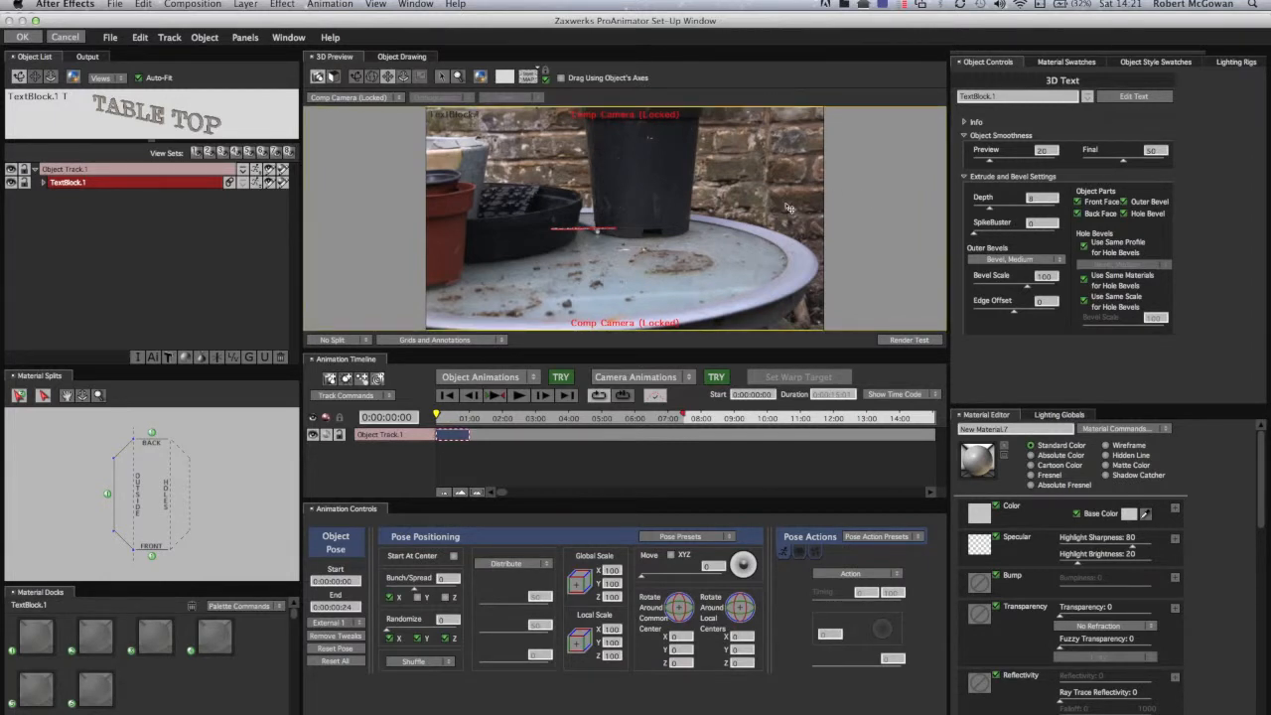
{"action": "left_click", "coordinate": [1131, 98]}
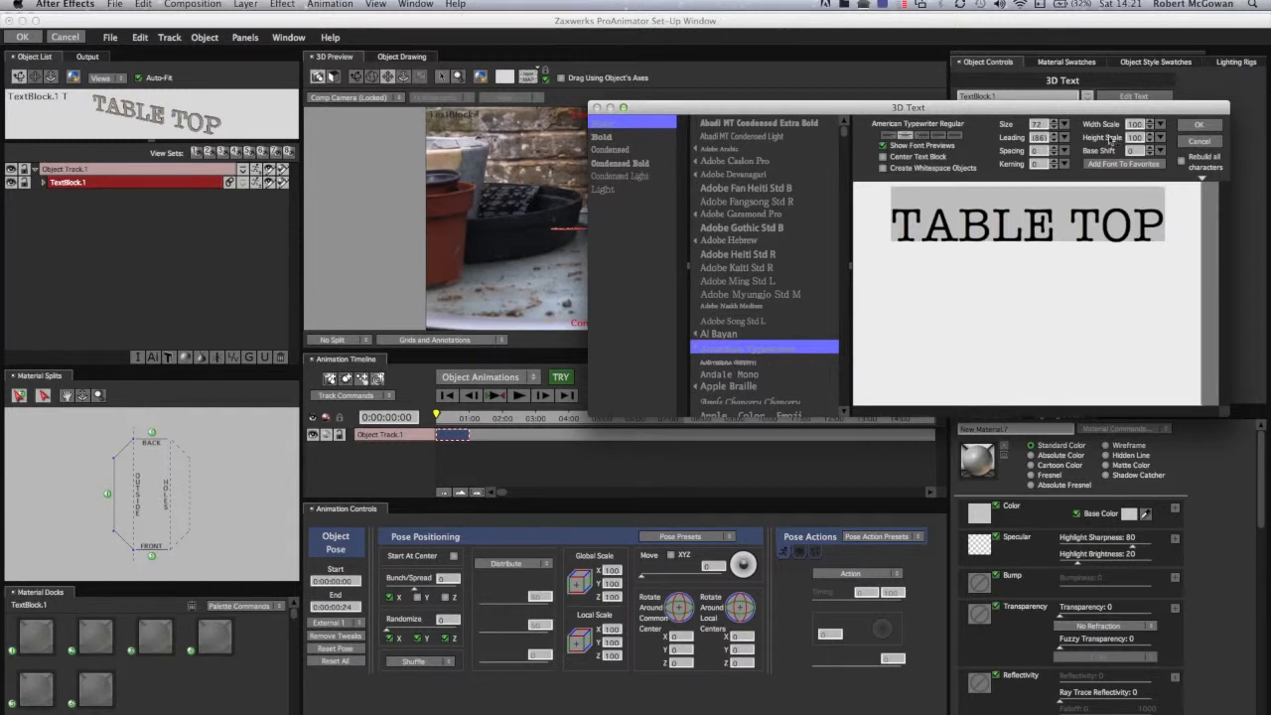
{"action": "left_click", "coordinate": [1065, 125]}
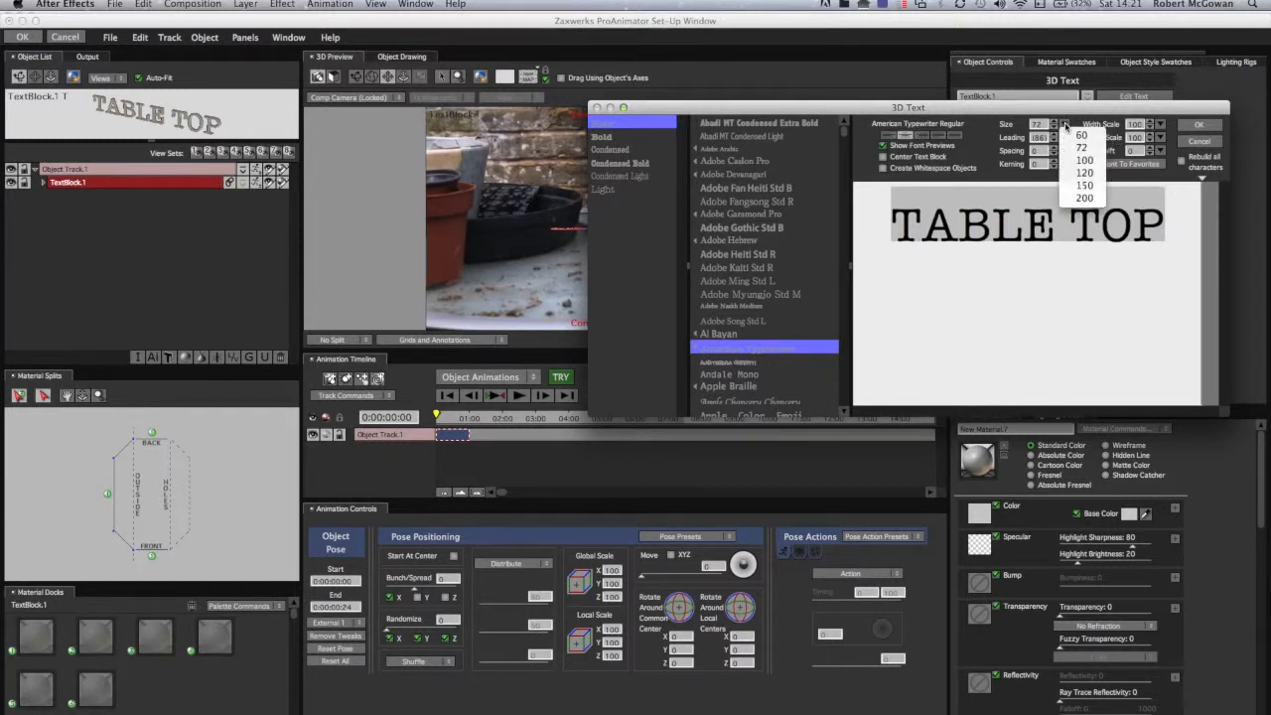
{"action": "left_click", "coordinate": [1084, 197]}
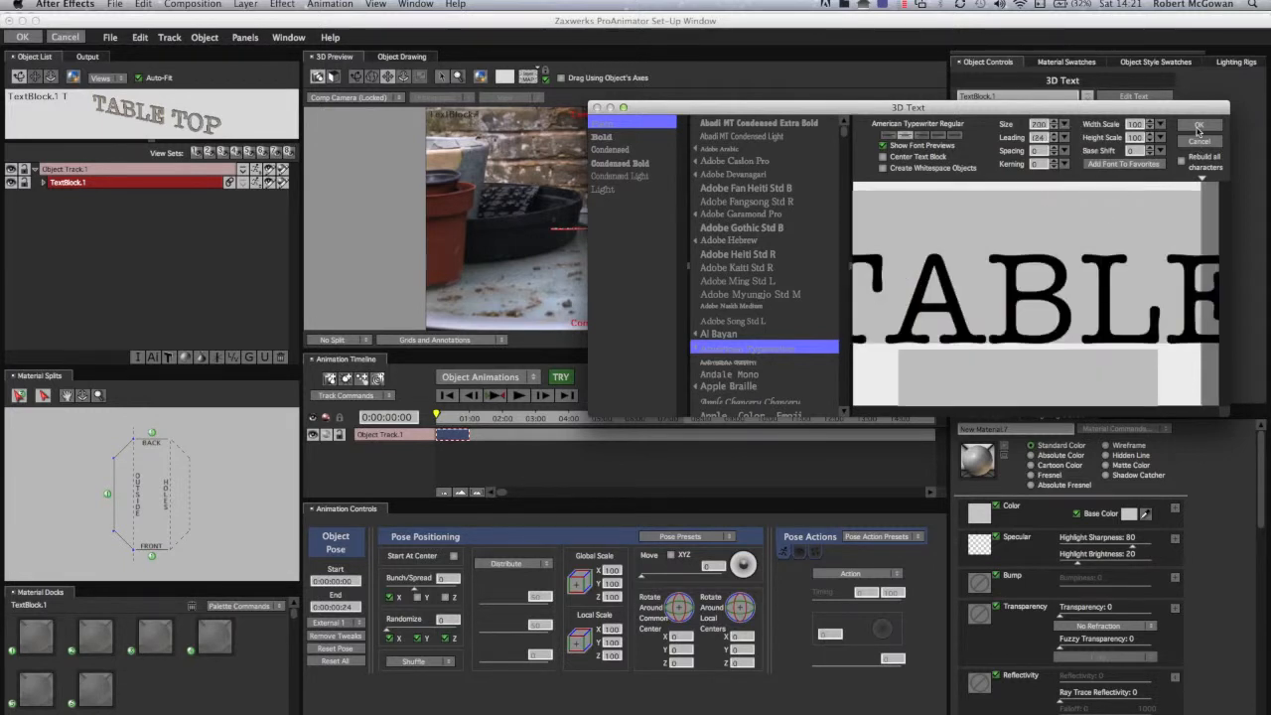
{"action": "left_click", "coordinate": [1197, 127]}
{"action": "left_click", "coordinate": [903, 339]}
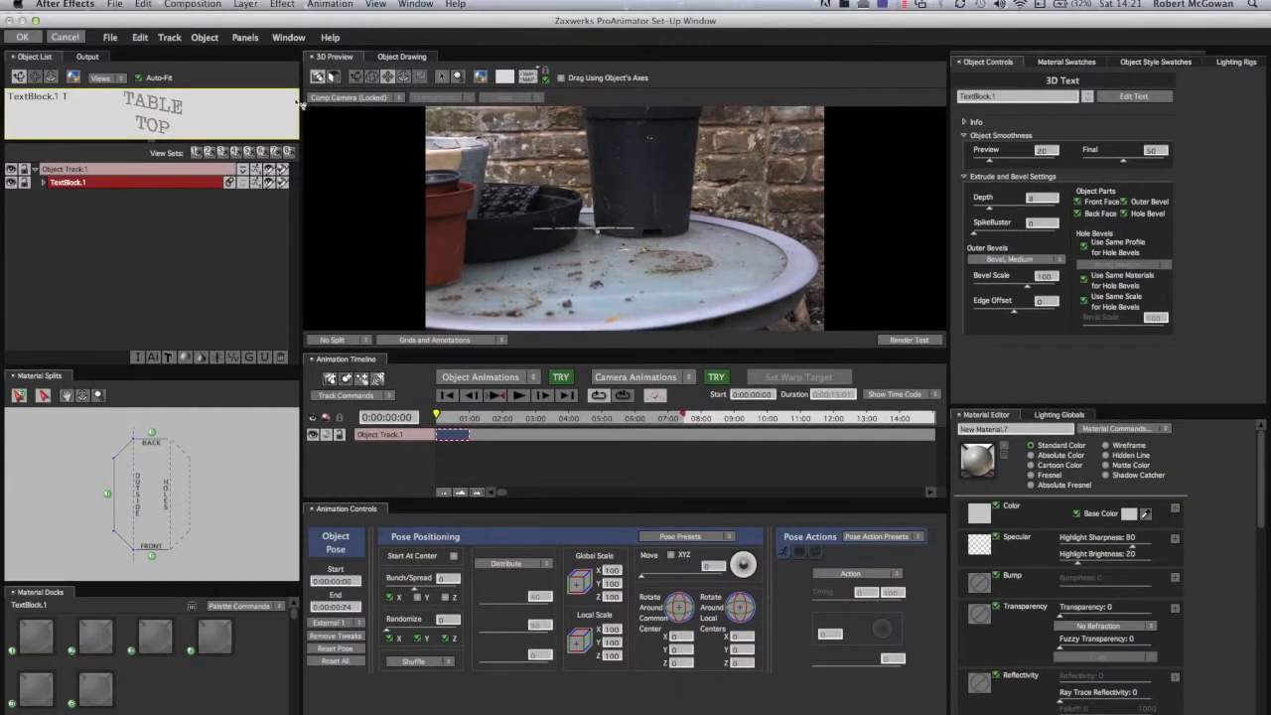
- View the text block through User Camera 1 and reframe it to examine the entire lettering from the front
{"action": "left_click", "coordinate": [394, 101]}
{"action": "left_click", "coordinate": [395, 120]}
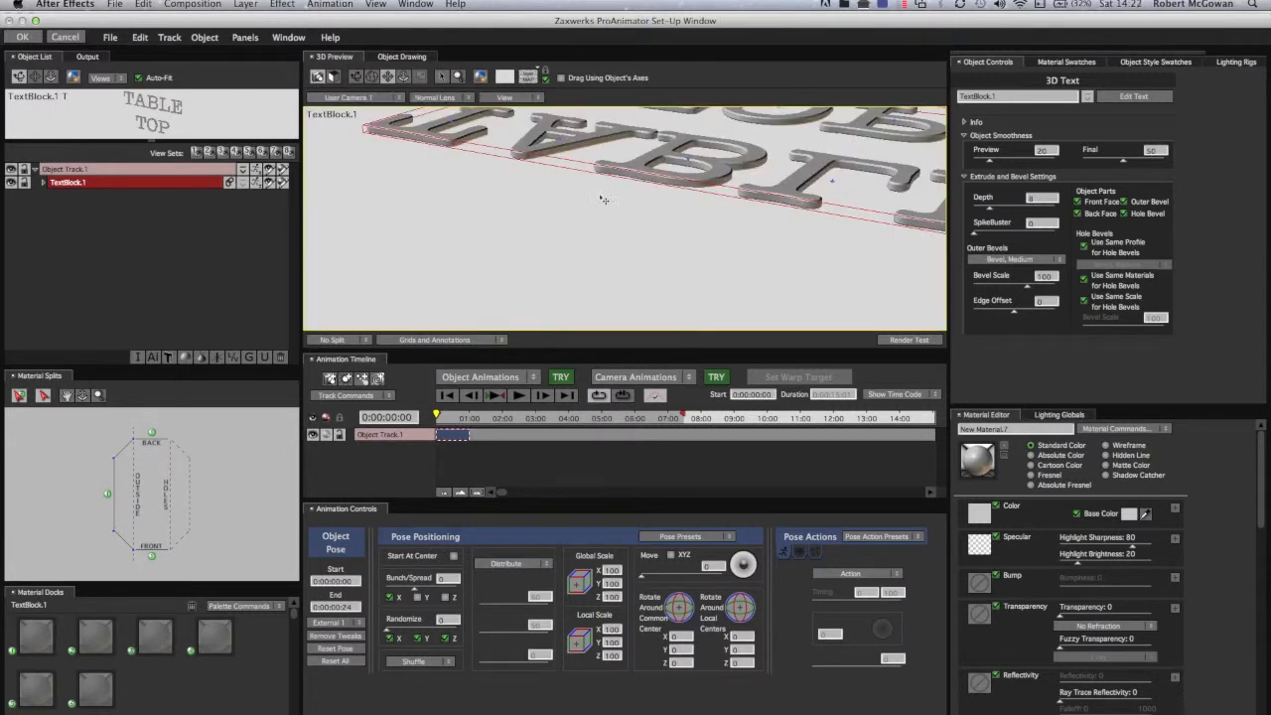
{"action": "left_click", "coordinate": [355, 78]}
{"action": "left_click_drag", "start_coordinate": [508, 175], "coordinate": [666, 112]}
{"action": "left_click_drag", "start_coordinate": [624, 259], "coordinate": [618, 280]}
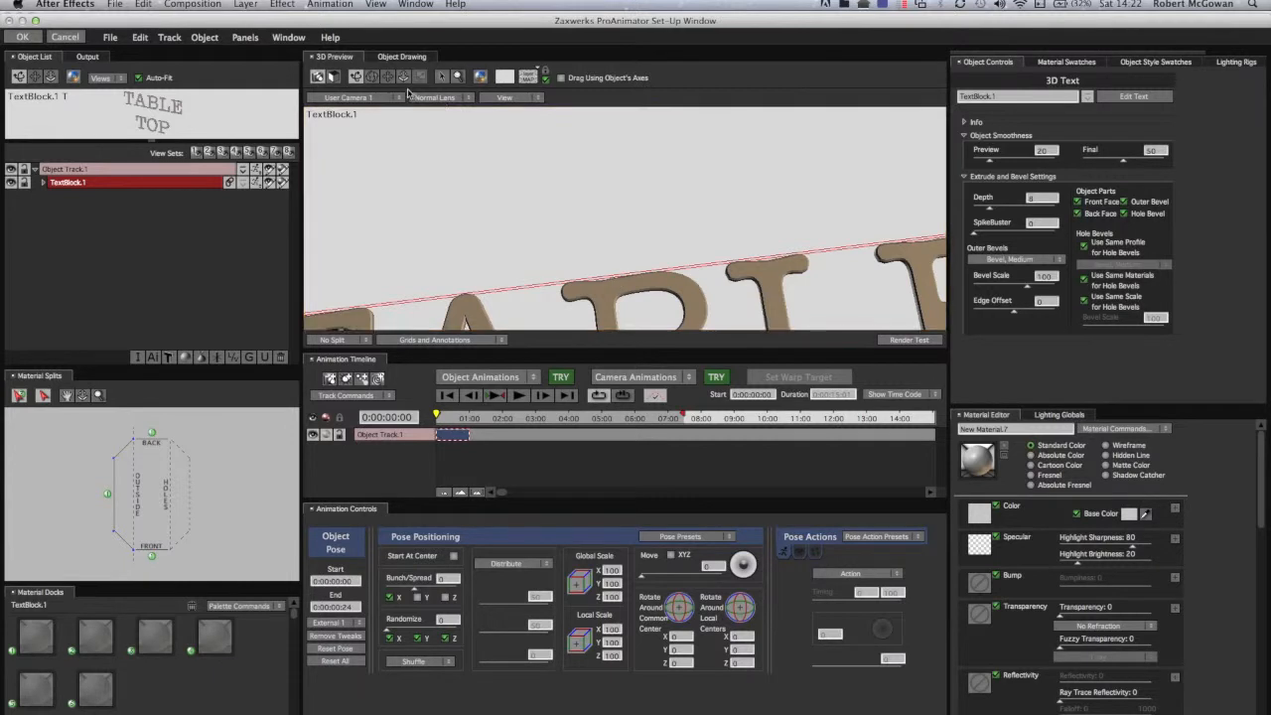
{"action": "left_click_drag", "start_coordinate": [606, 265], "coordinate": [576, 453]}
{"action": "left_click", "coordinate": [387, 76]}
{"action": "left_click_drag", "start_coordinate": [554, 209], "coordinate": [567, 146]}
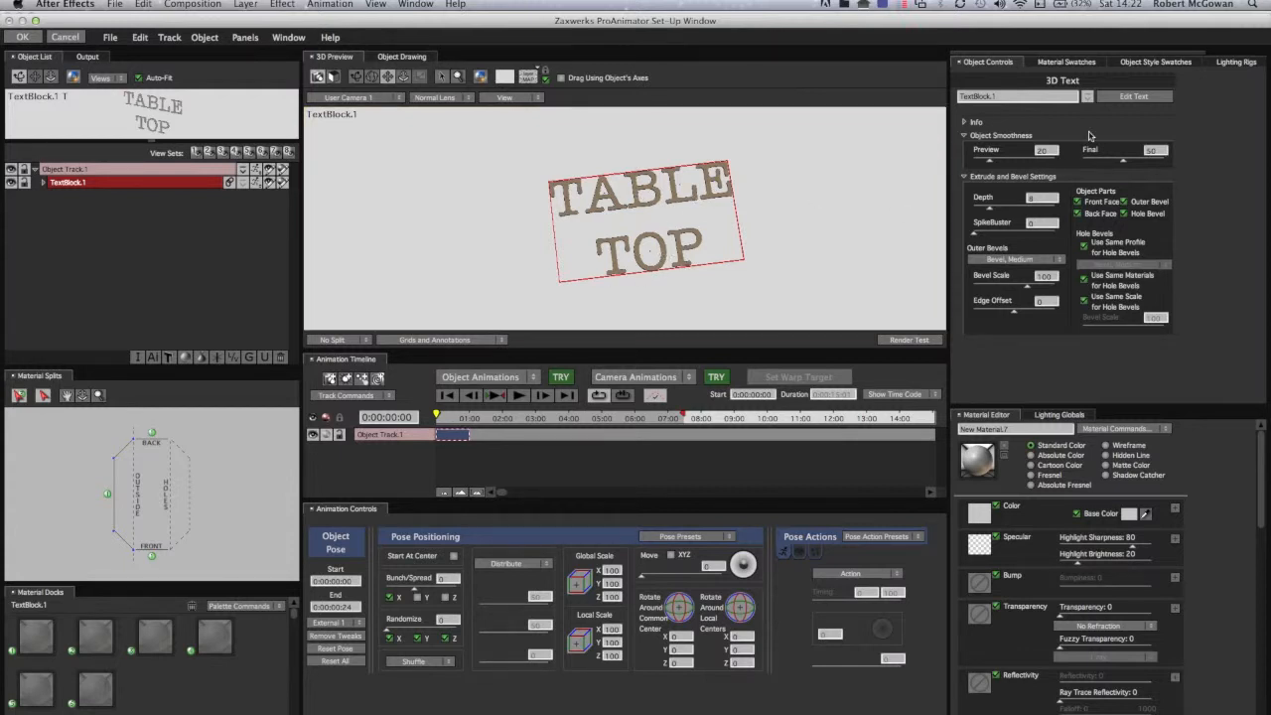
- Enlarge the 3D text editor and widen its text margin so TABLE TOP runs on a single line, and accept the edit
{"action": "left_click", "coordinate": [1133, 97]}
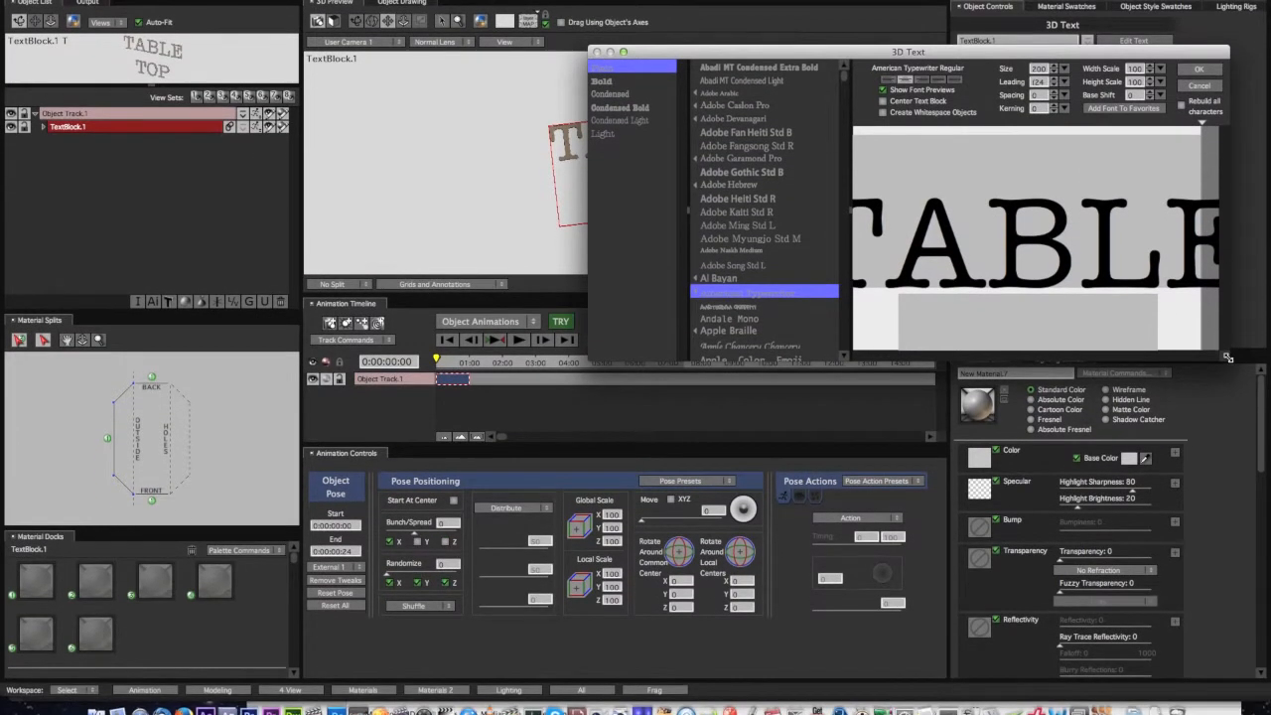
{"action": "left_click_drag", "start_coordinate": [1227, 356], "coordinate": [1249, 555]}
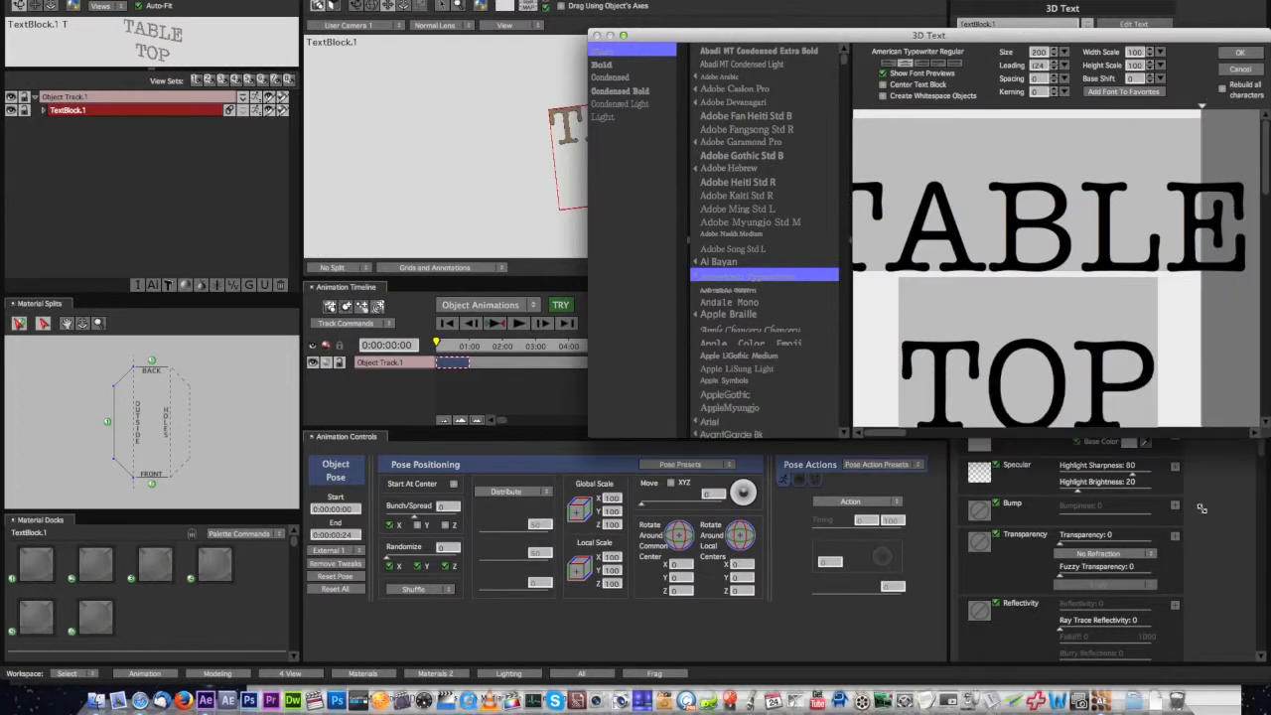
{"action": "left_click_drag", "start_coordinate": [758, 111], "coordinate": [266, 86]}
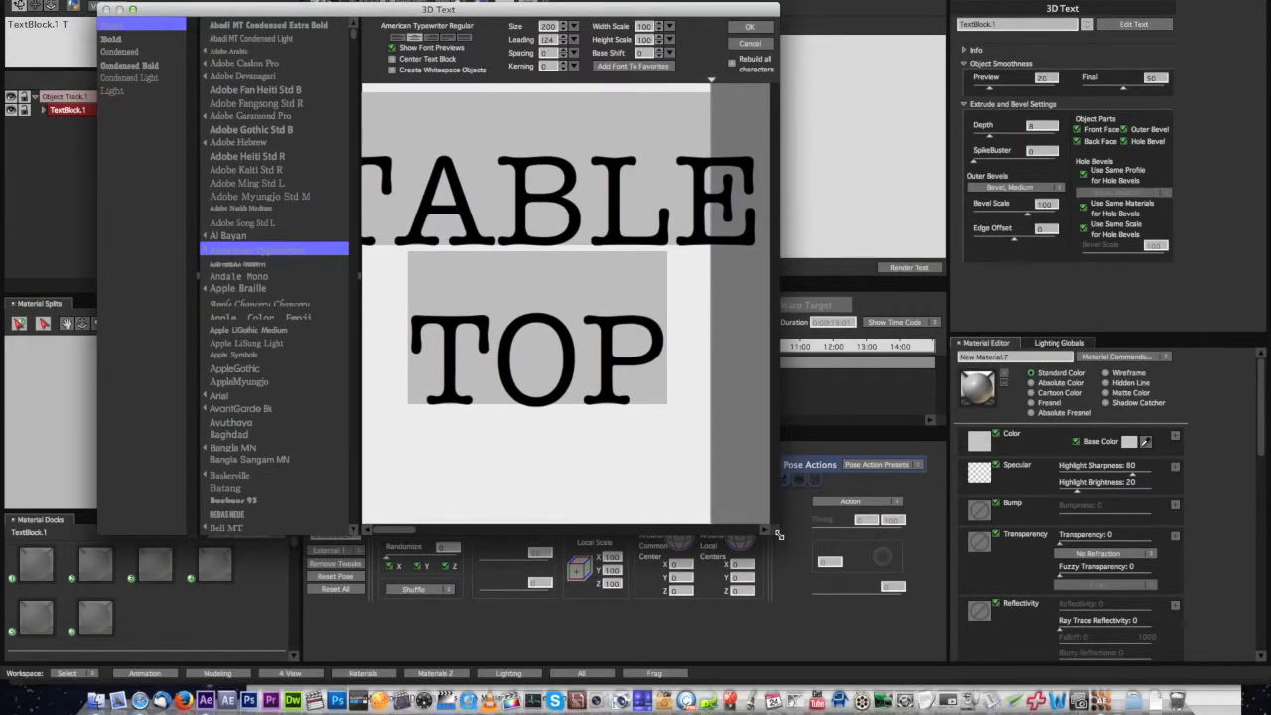
{"action": "left_click_drag", "start_coordinate": [778, 535], "coordinate": [1191, 543]}
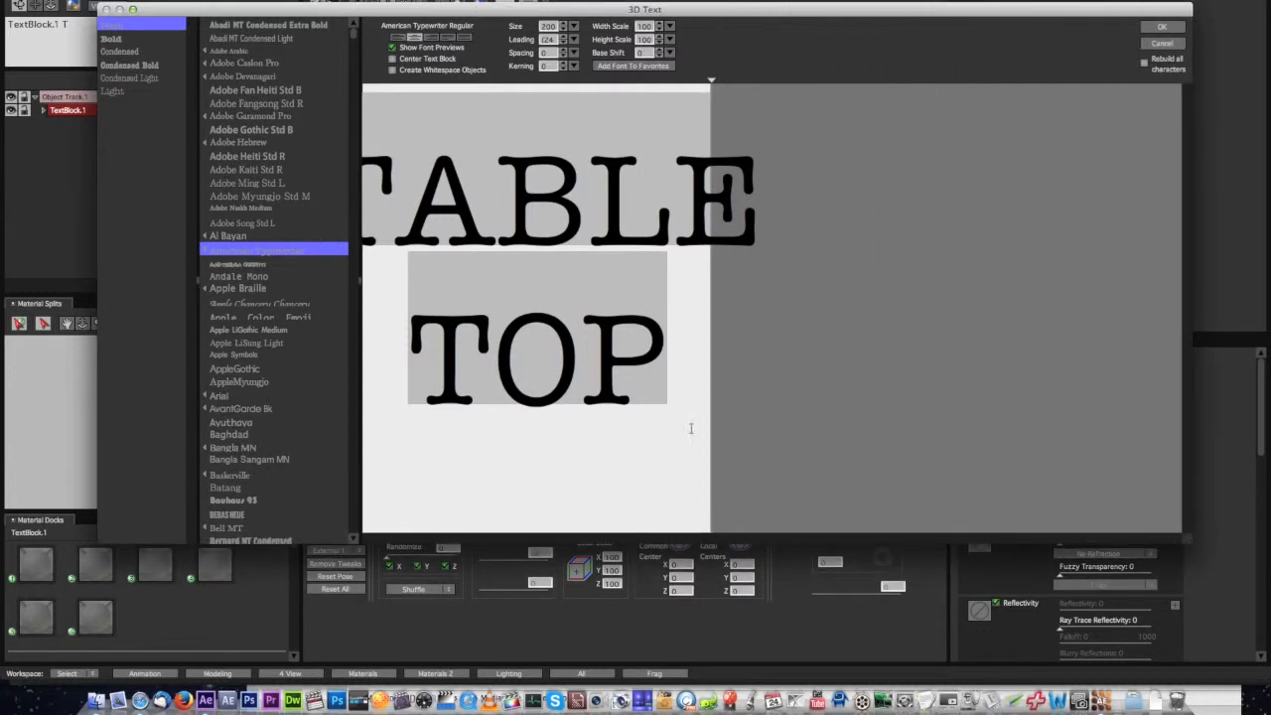
{"action": "left_click", "coordinate": [413, 343]}
{"action": "key", "text": "BackSpace"}
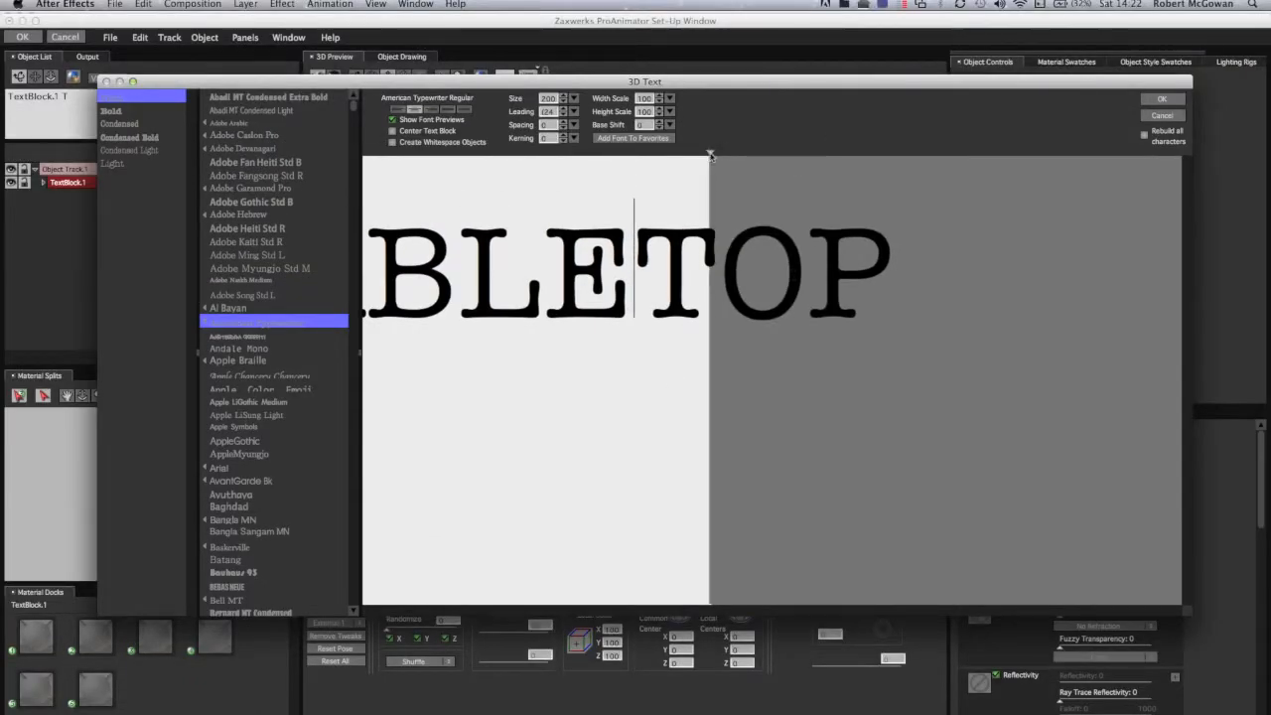
{"action": "left_click_drag", "start_coordinate": [710, 91], "coordinate": [810, 93]}
{"action": "left_click_drag", "start_coordinate": [814, 162], "coordinate": [1124, 197]}
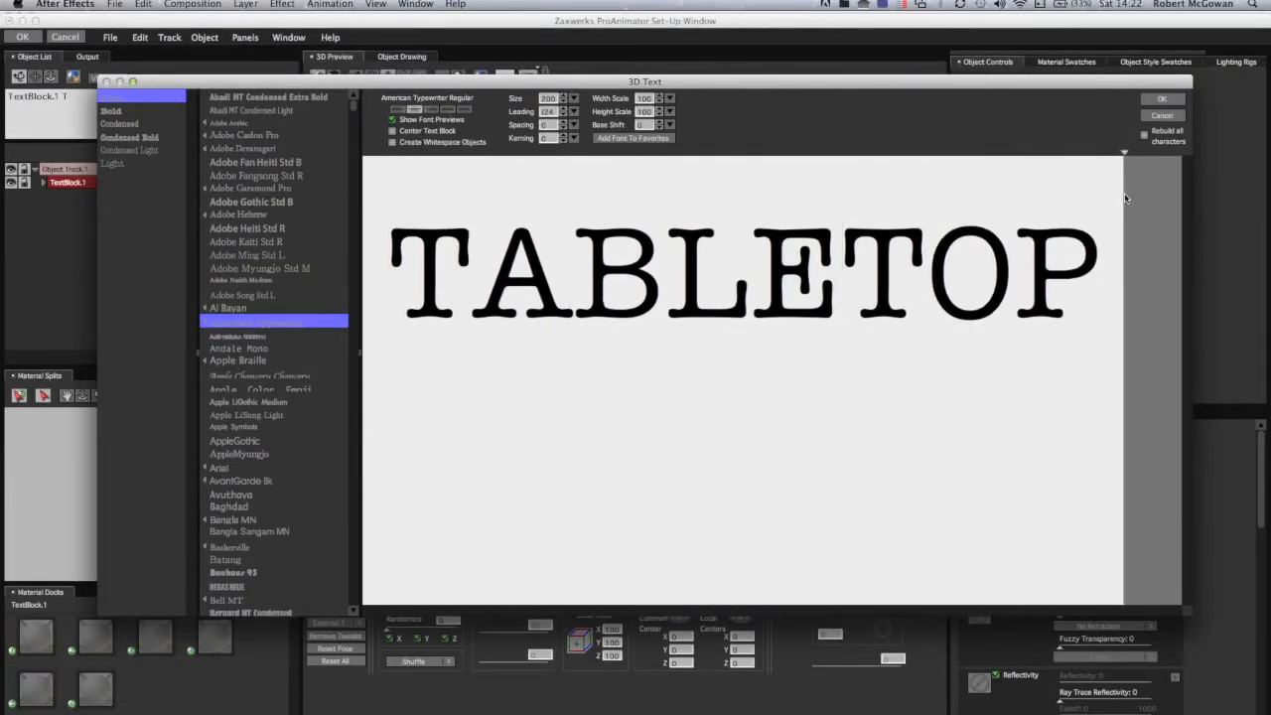
{"action": "left_click", "coordinate": [1168, 98]}
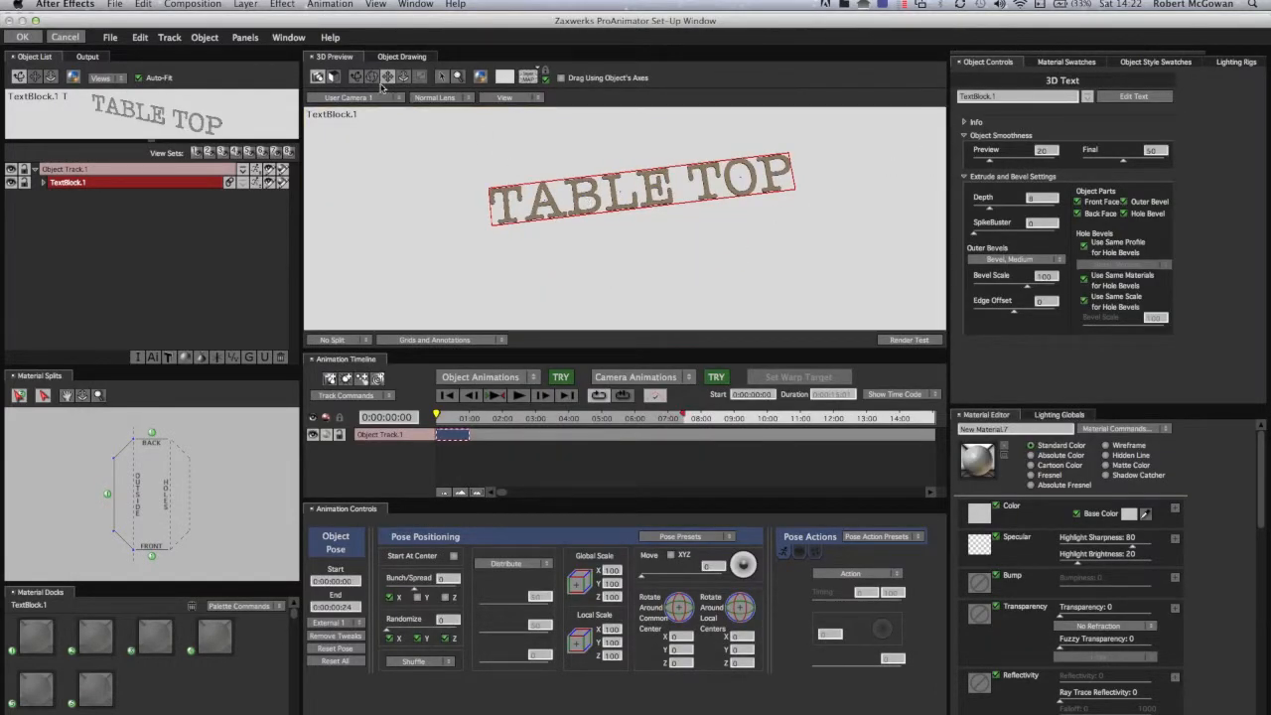
- Orbit the User Camera 1 preview until the single-line TABLE TOP text is level and facing forward
{"action": "left_click", "coordinate": [358, 77]}
{"action": "left_click_drag", "start_coordinate": [558, 181], "coordinate": [577, 203]}
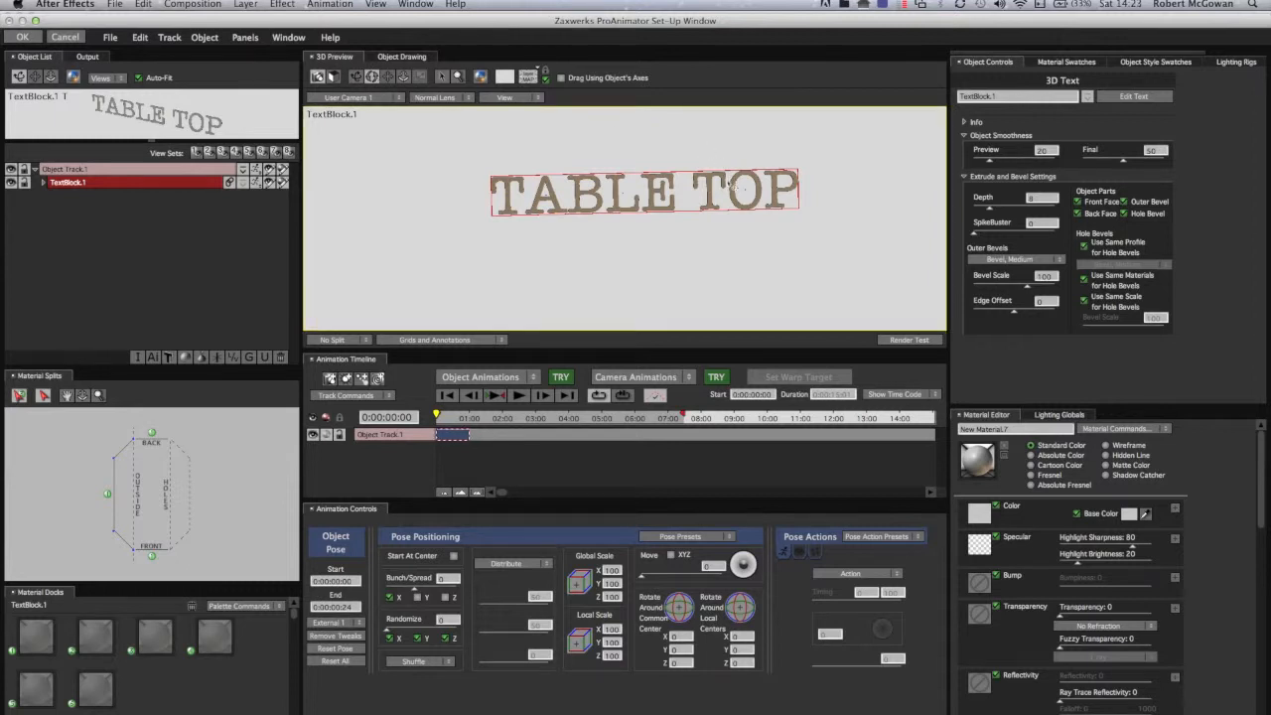
{"action": "left_click_drag", "start_coordinate": [732, 194], "coordinate": [737, 211]}
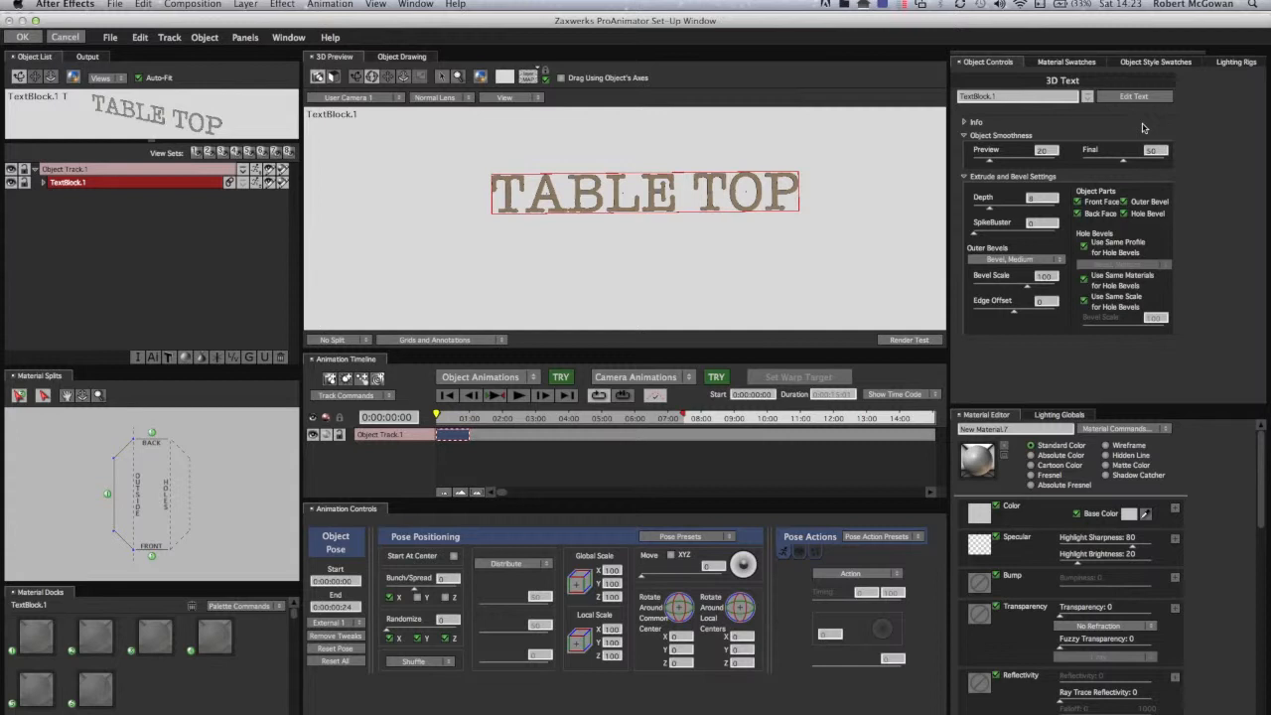
- Switch the preview to Comp Camera (Locked), check the TABLE TOP text at the start of the shot and accept the set-up
{"action": "mouse_move", "coordinate": [1143, 128]}
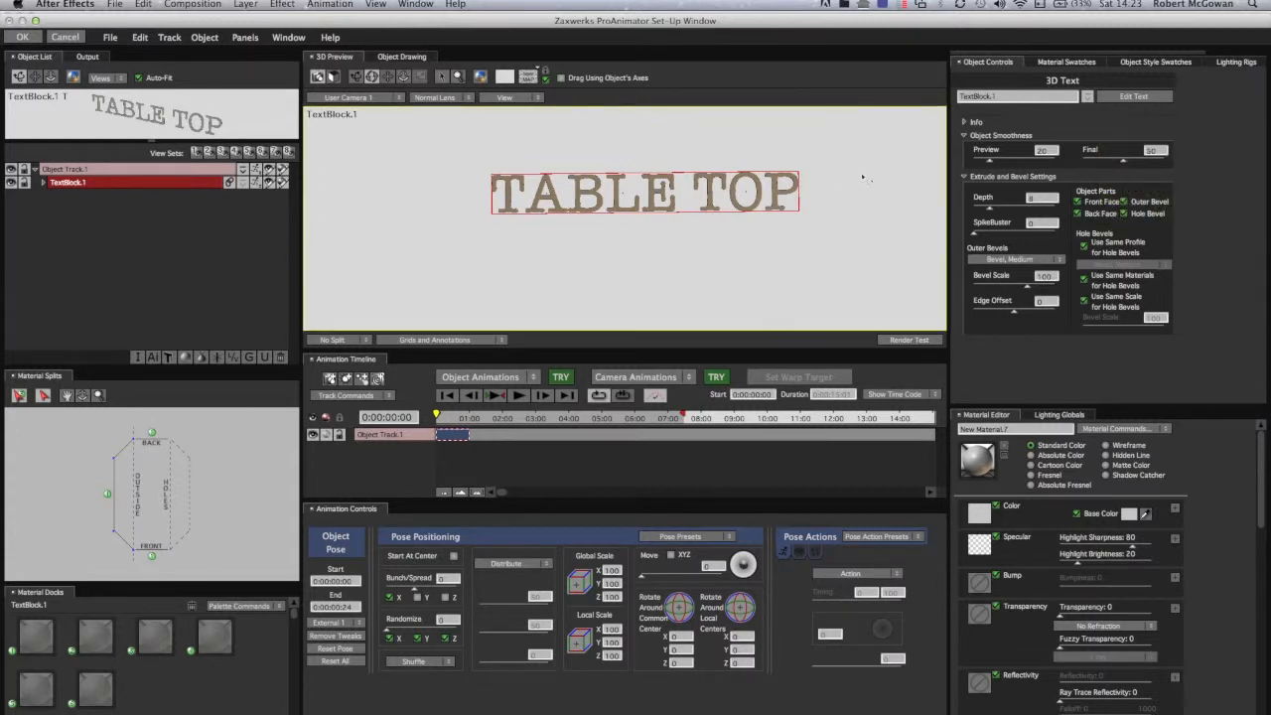
{"action": "left_click", "coordinate": [383, 97]}
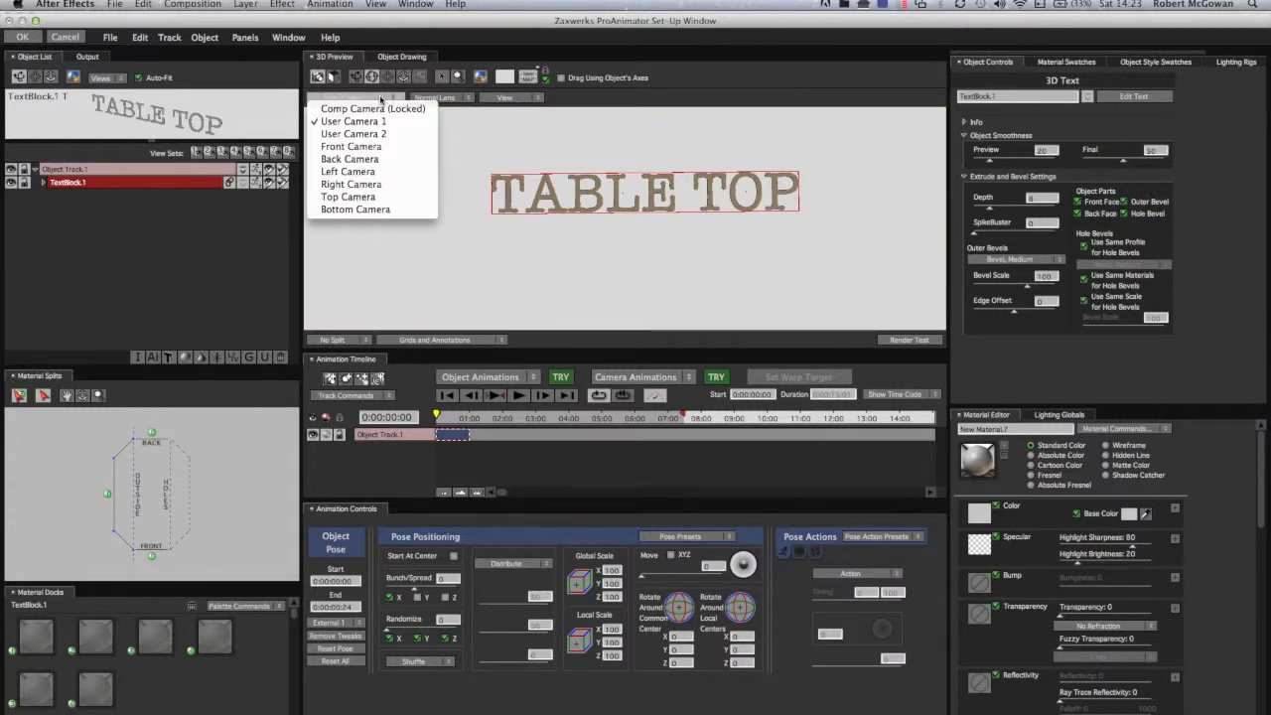
{"action": "left_click", "coordinate": [377, 117]}
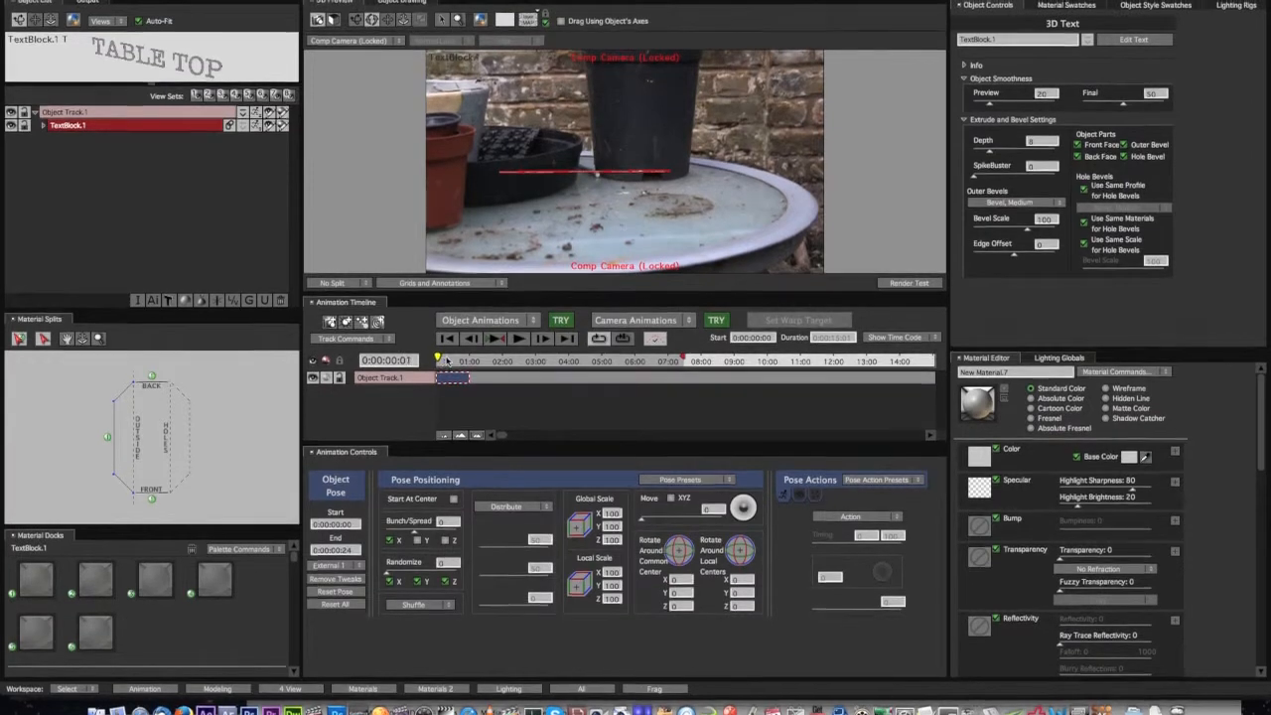
{"action": "left_click_drag", "start_coordinate": [436, 416], "coordinate": [439, 421]}
{"action": "left_click_drag", "start_coordinate": [439, 357], "coordinate": [433, 358]}
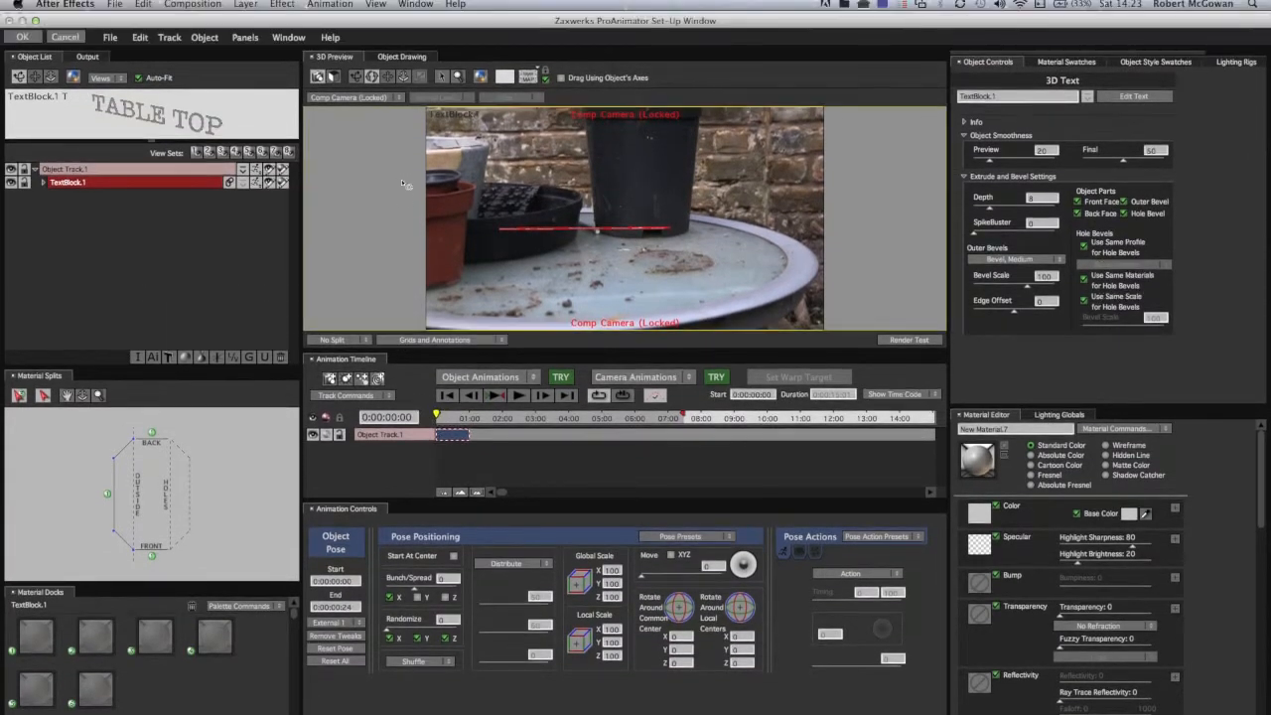
{"action": "left_click", "coordinate": [24, 38]}
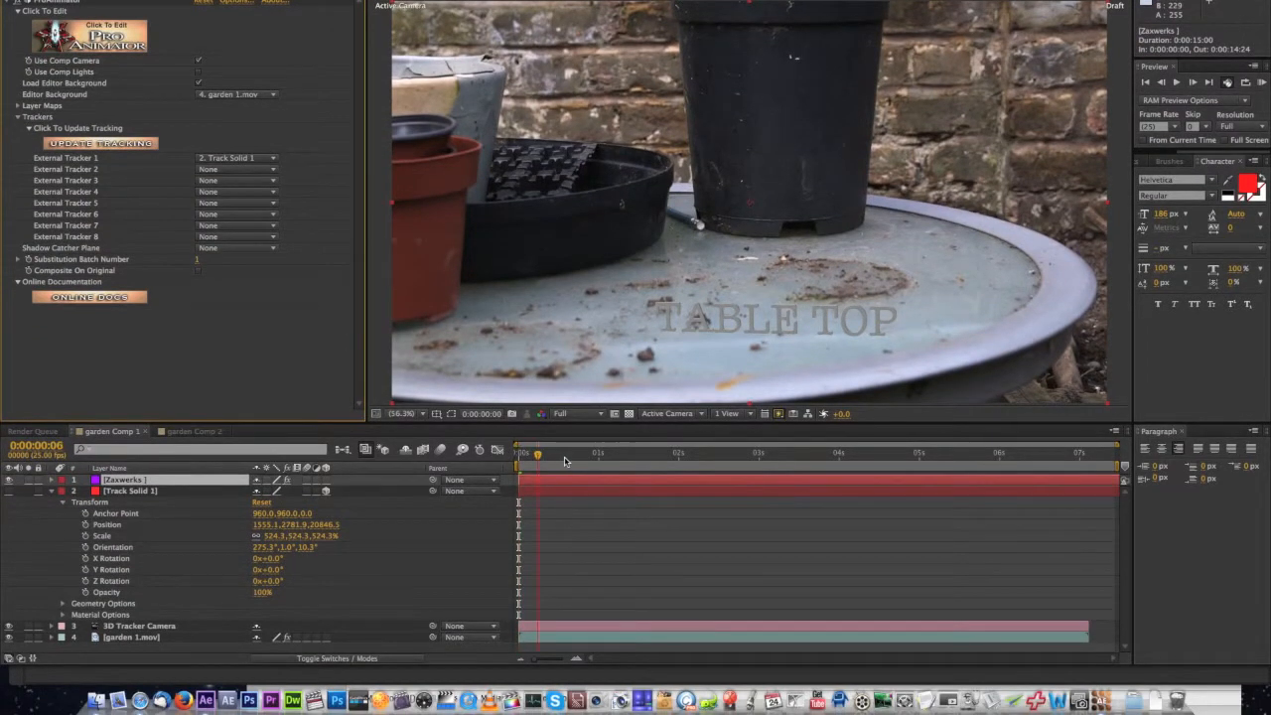
- Check how TABLE TOP sticks to the table at several points in the shot, ending at the first frame
{"action": "left_click", "coordinate": [589, 455]}
{"action": "left_click", "coordinate": [739, 455]}
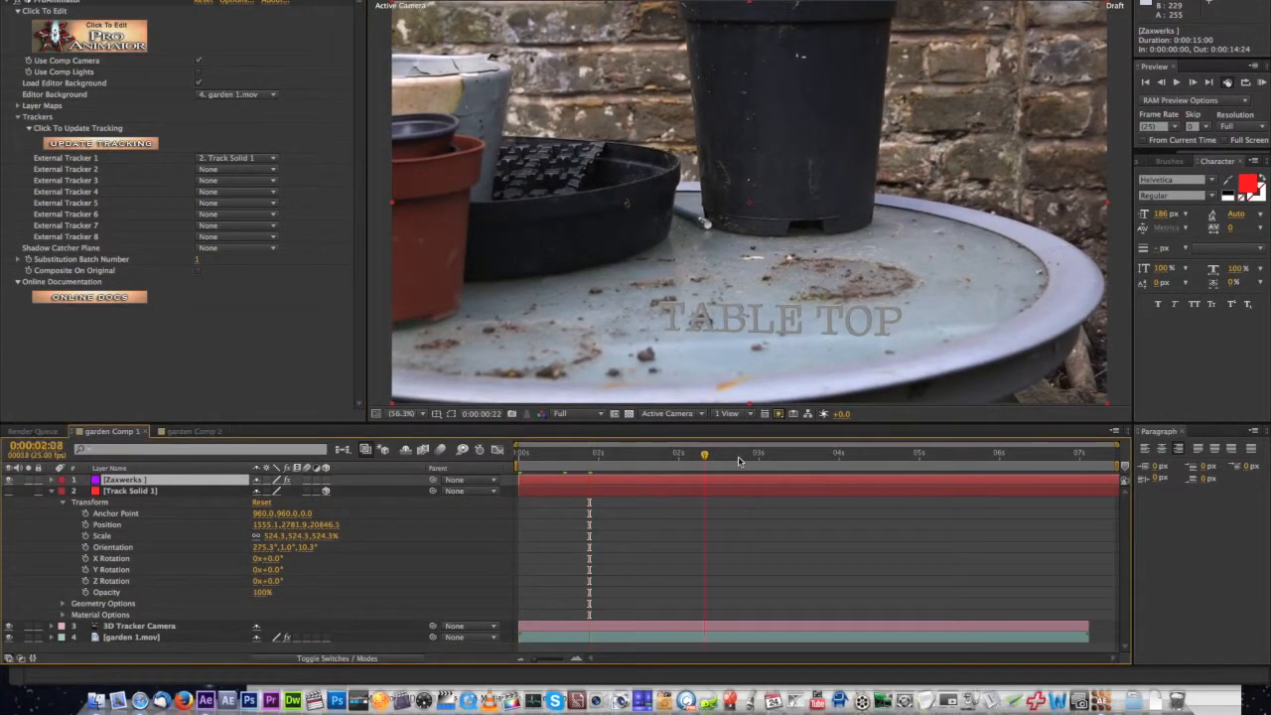
{"action": "left_click", "coordinate": [851, 454]}
{"action": "left_click", "coordinate": [883, 454]}
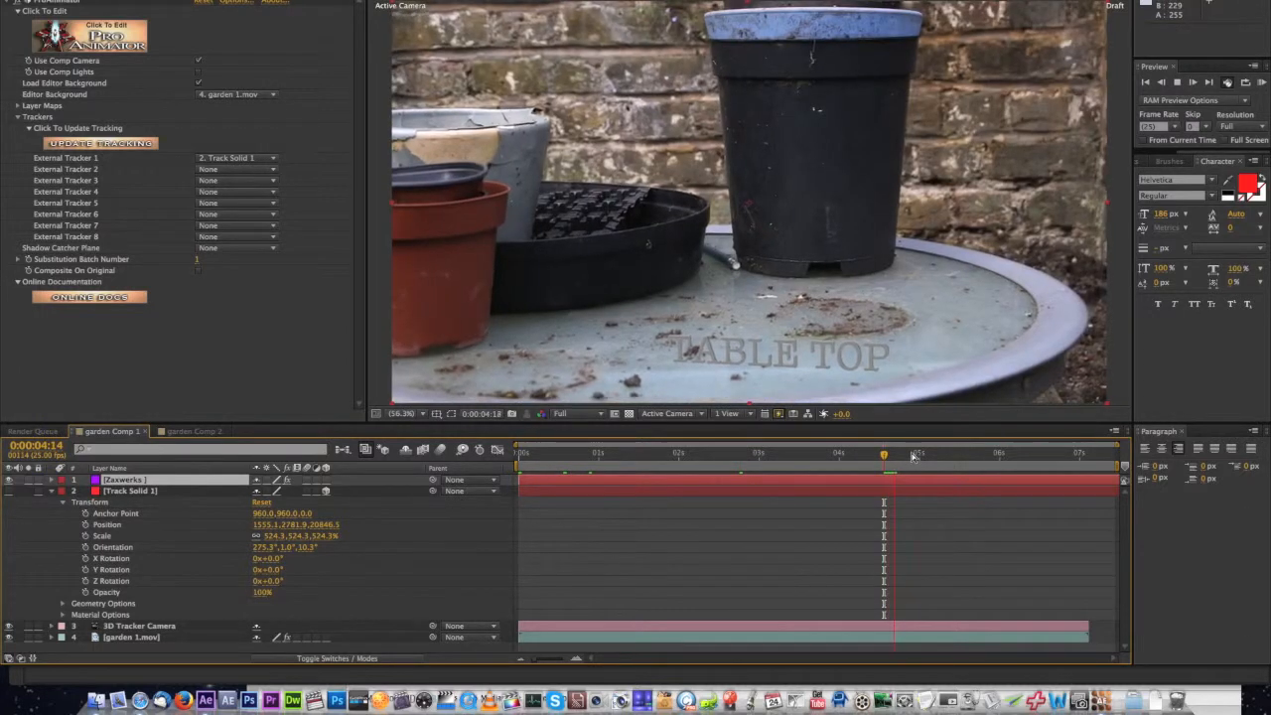
{"action": "left_click_drag", "start_coordinate": [913, 455], "coordinate": [480, 448]}
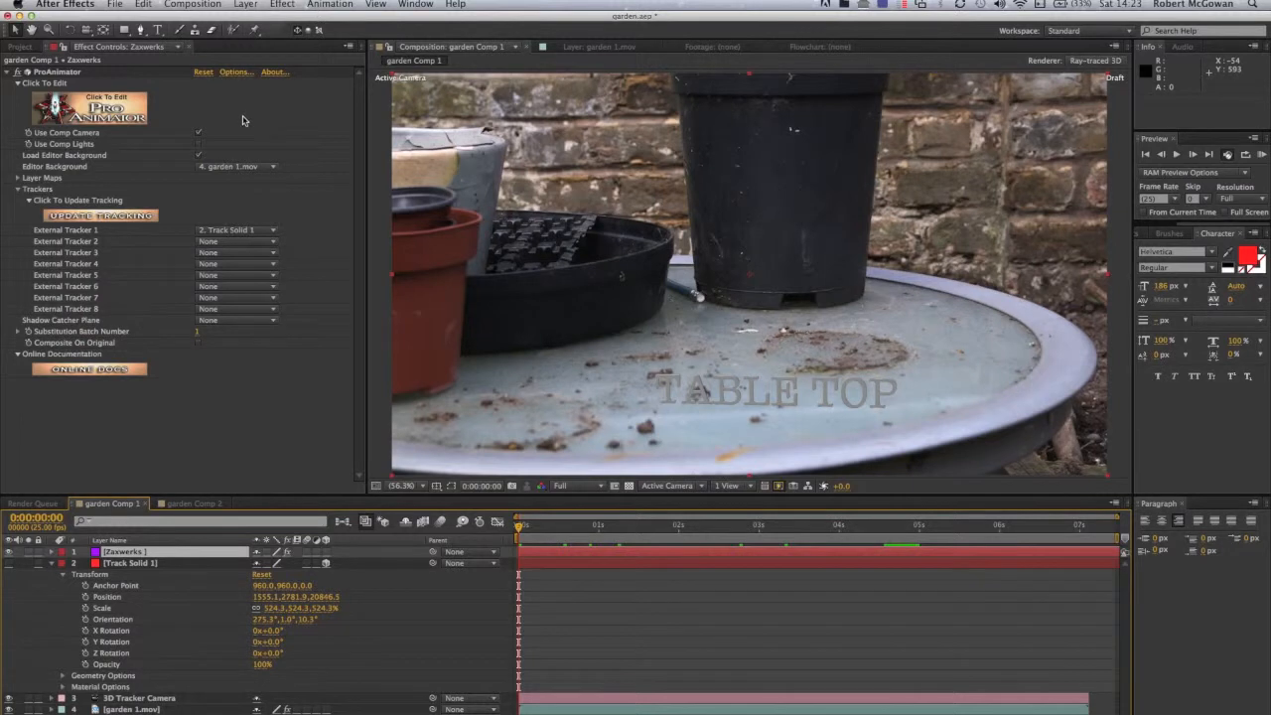
- Reopen the ProAnimator set-up for TABLE TOP, inspect the text at the first frames and return to the composition
{"action": "left_click", "coordinate": [235, 72]}
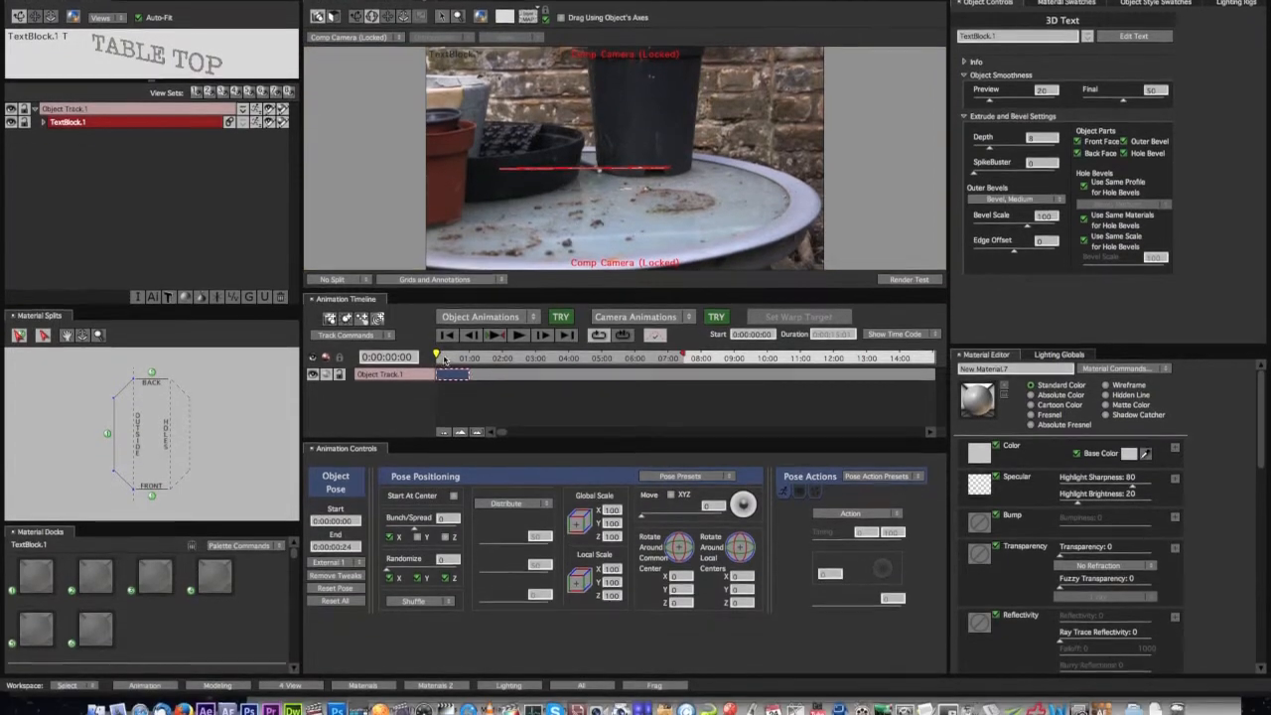
{"action": "left_click_drag", "start_coordinate": [437, 415], "coordinate": [438, 415]}
{"action": "left_click_drag", "start_coordinate": [437, 359], "coordinate": [422, 359]}
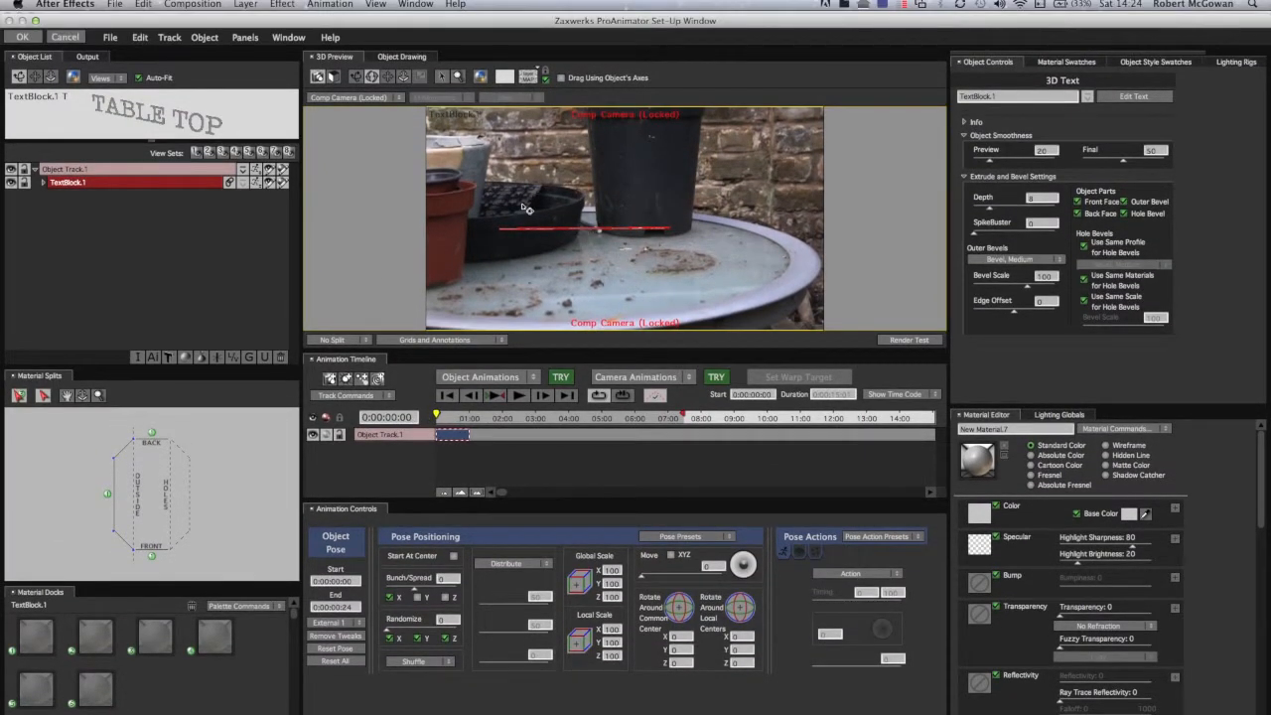
{"action": "left_click", "coordinate": [22, 37]}
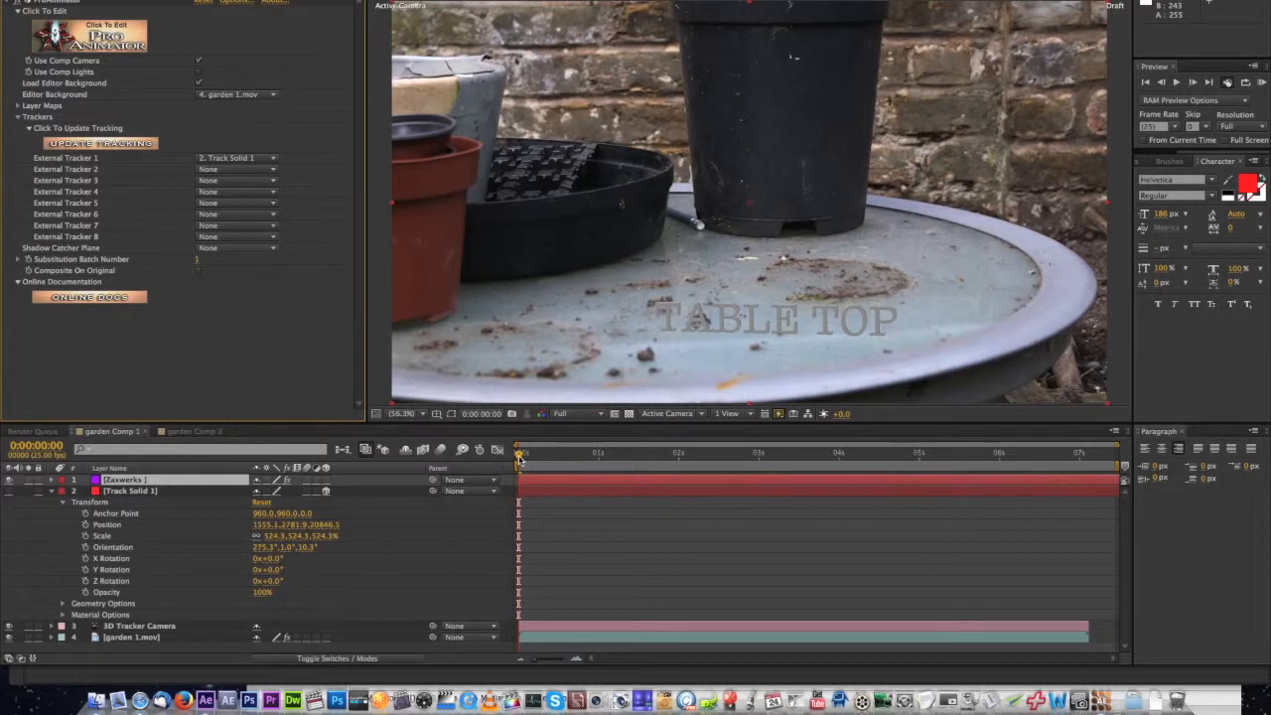
{"action": "mouse_move", "coordinate": [519, 459]}
{"action": "left_mouse_down"}
{"action": "mouse_move", "coordinate": [558, 461]}
{"action": "mouse_move", "coordinate": [516, 458]}
{"action": "left_mouse_up"}
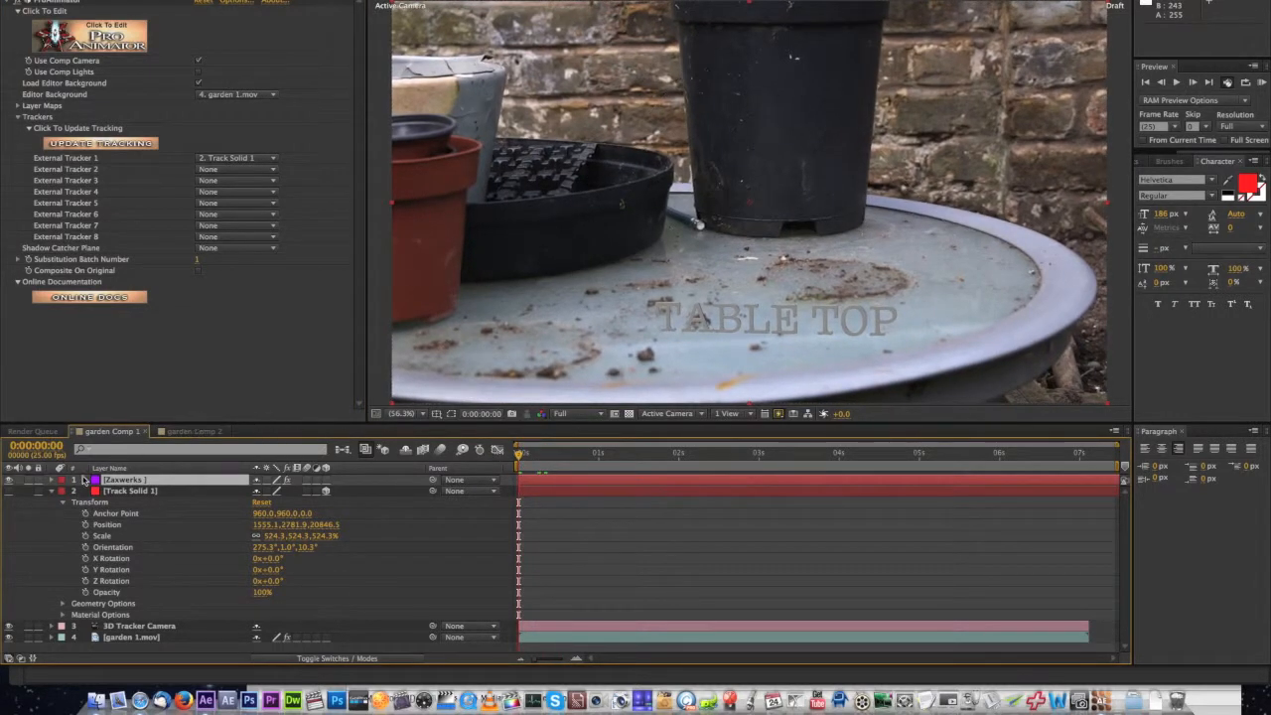
- Collapse the Track Solid 1 properties, compare the layers of both compositions and switch to garden Comp 2
{"action": "left_click", "coordinate": [51, 490]}
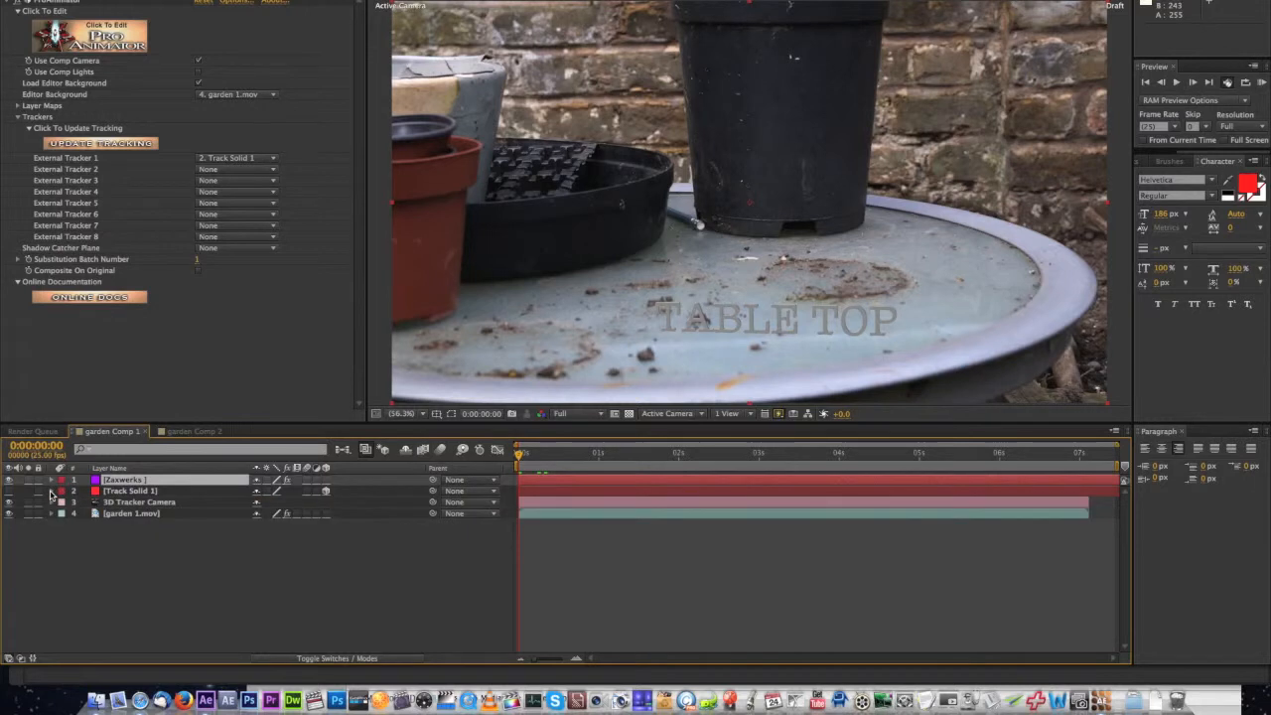
{"action": "left_click", "coordinate": [194, 432]}
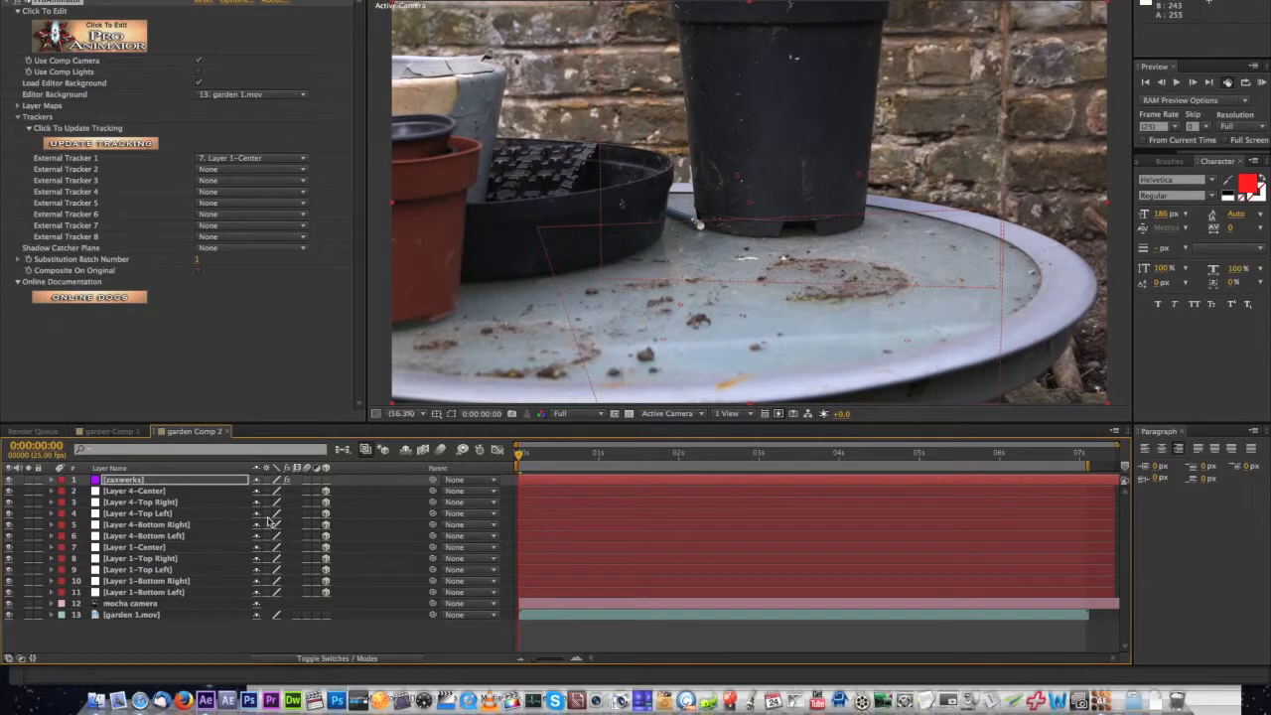
{"action": "left_click", "coordinate": [127, 432]}
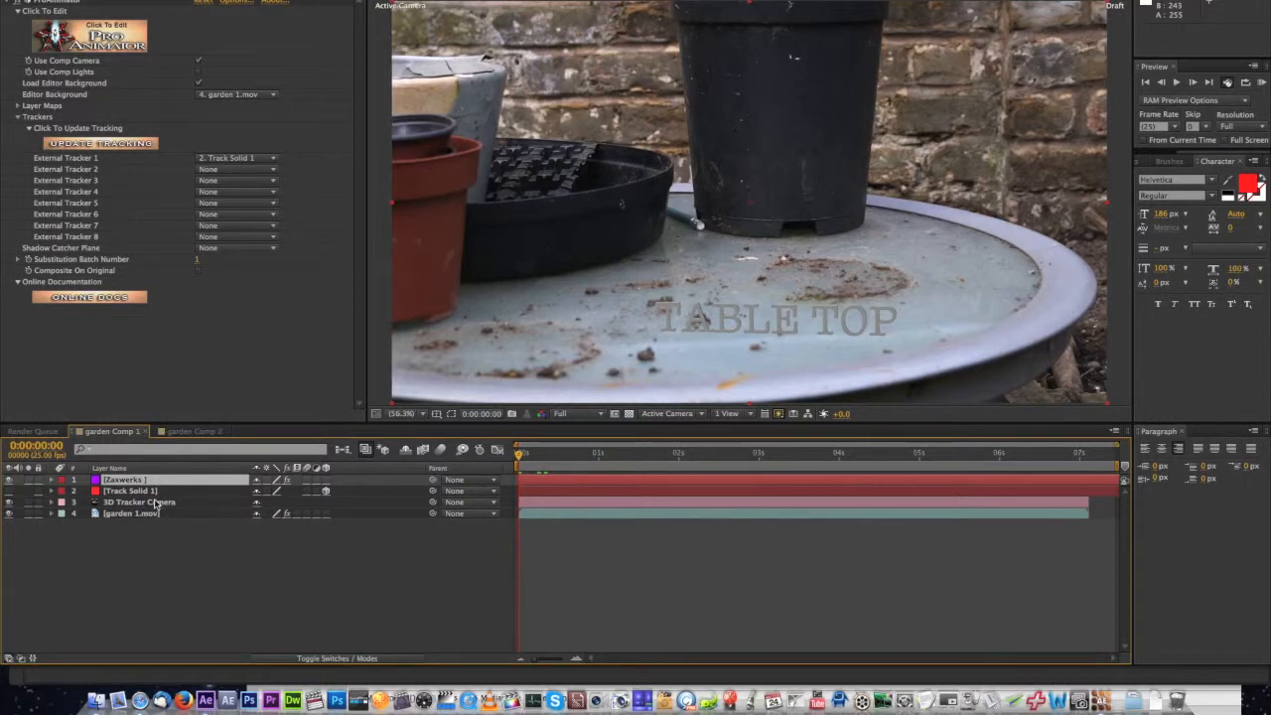
{"action": "left_click", "coordinate": [197, 432]}
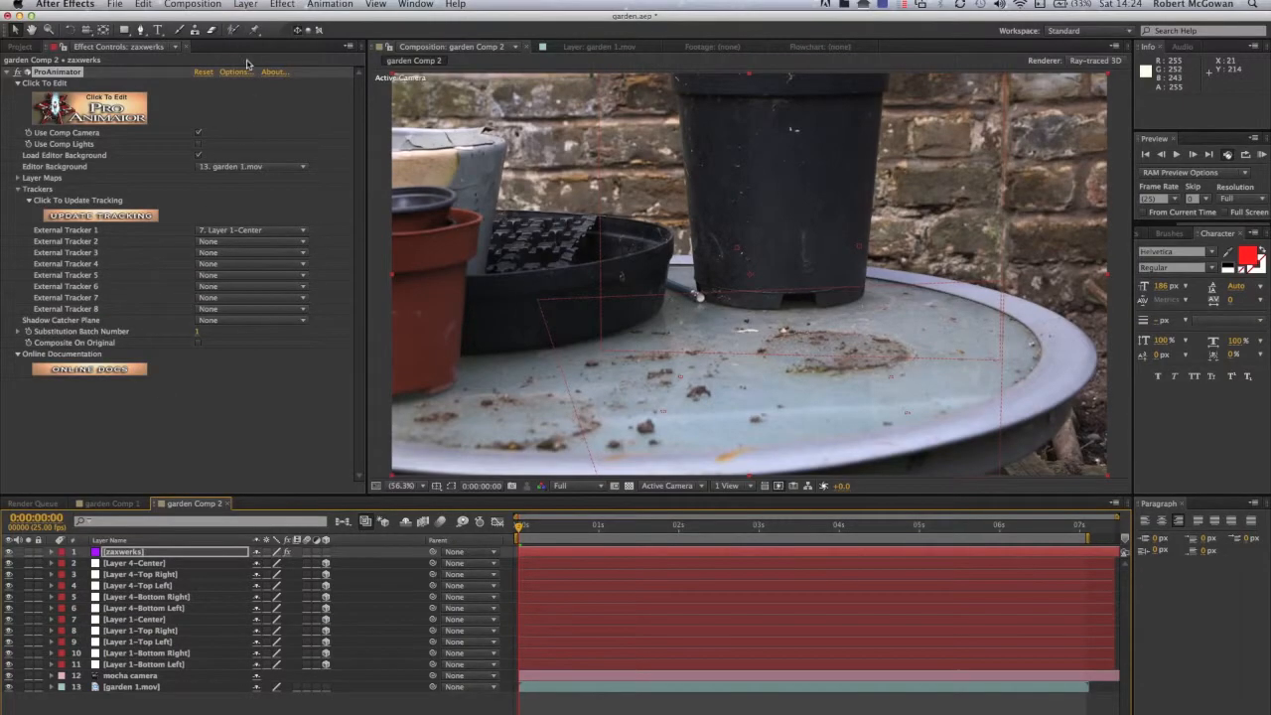
- Open the ProAnimator set-up of garden Comp 2, render a test of the TESTING text and return to the composition
{"action": "left_click", "coordinate": [235, 71]}
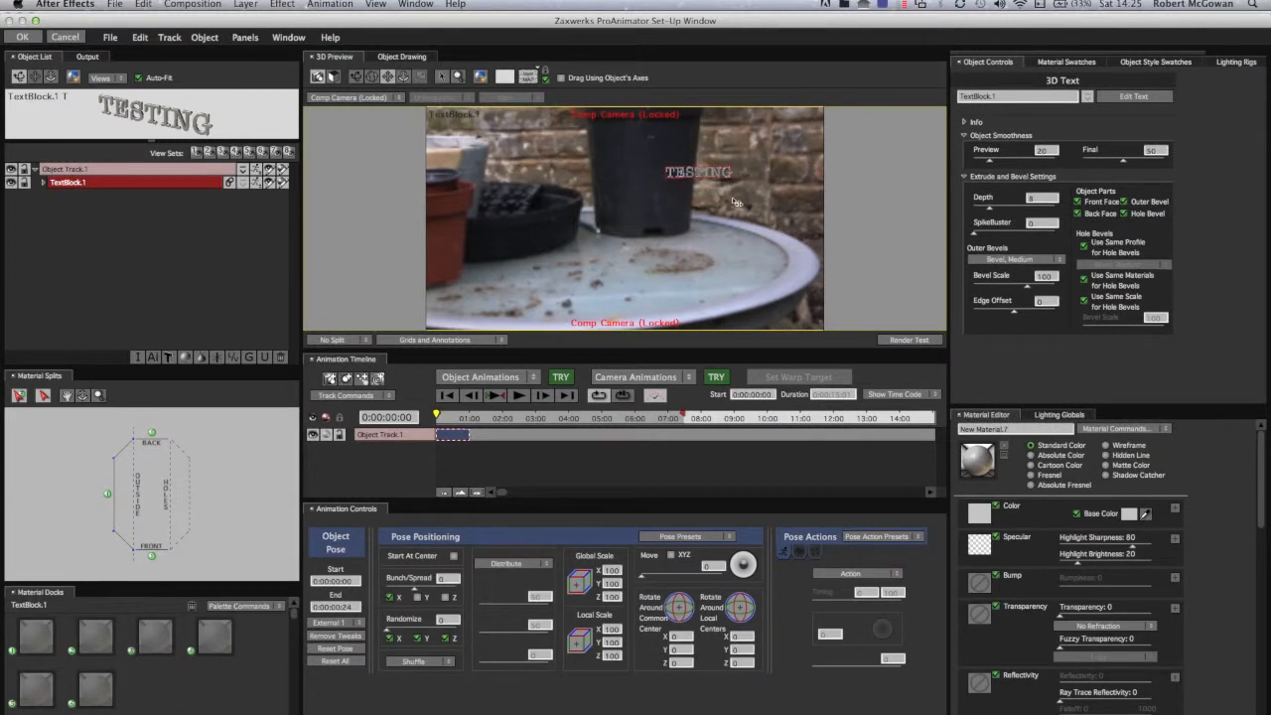
{"action": "left_click", "coordinate": [921, 342]}
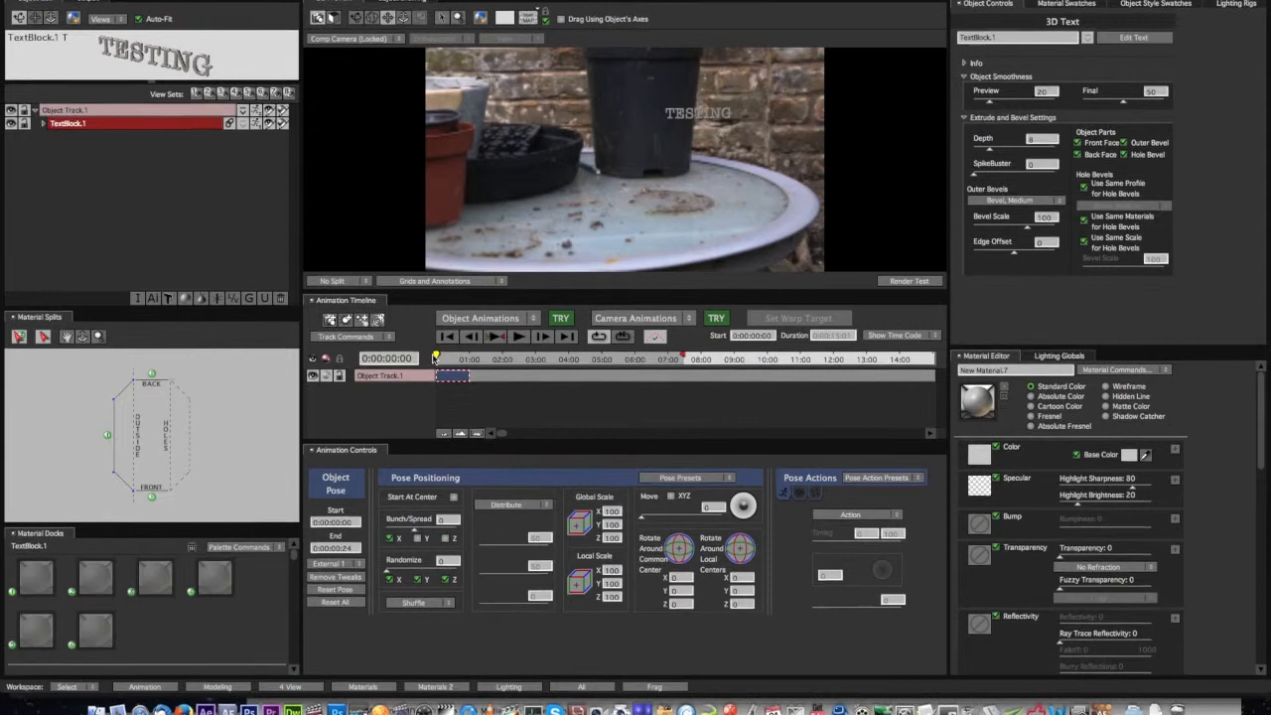
{"action": "left_click_drag", "start_coordinate": [437, 414], "coordinate": [445, 414]}
{"action": "left_click_drag", "start_coordinate": [449, 359], "coordinate": [406, 358]}
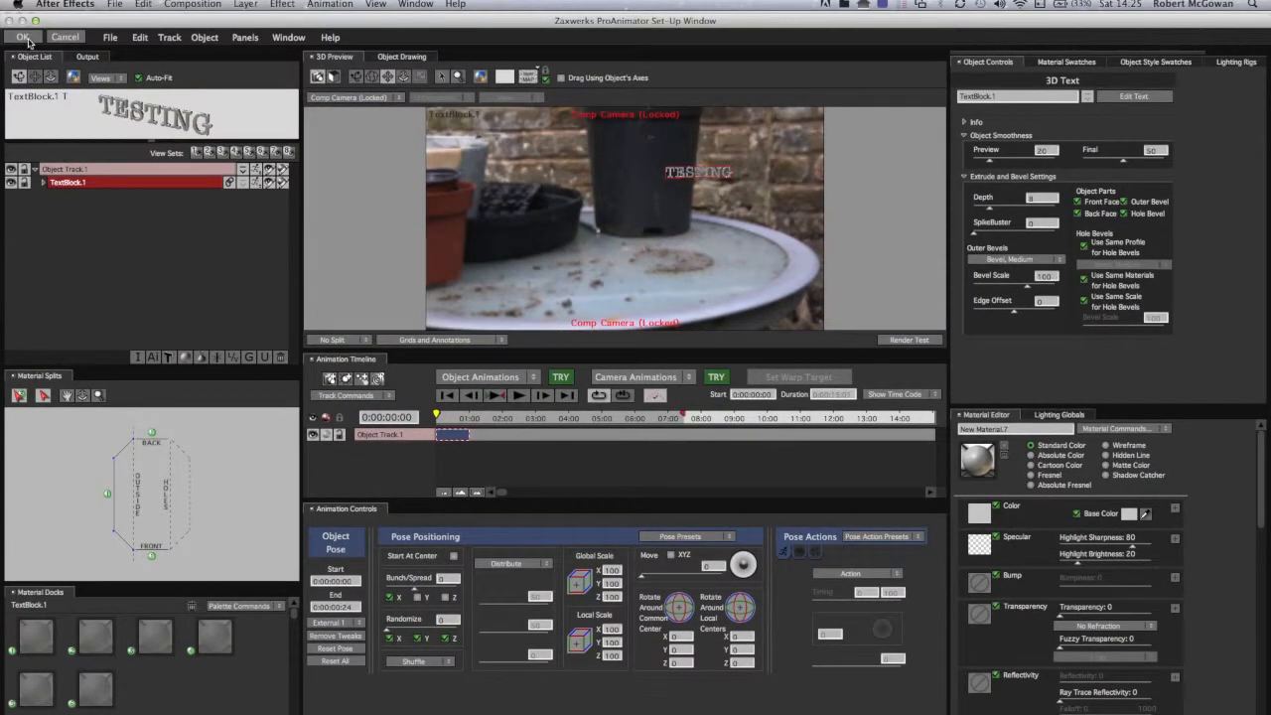
{"action": "left_click", "coordinate": [24, 37]}
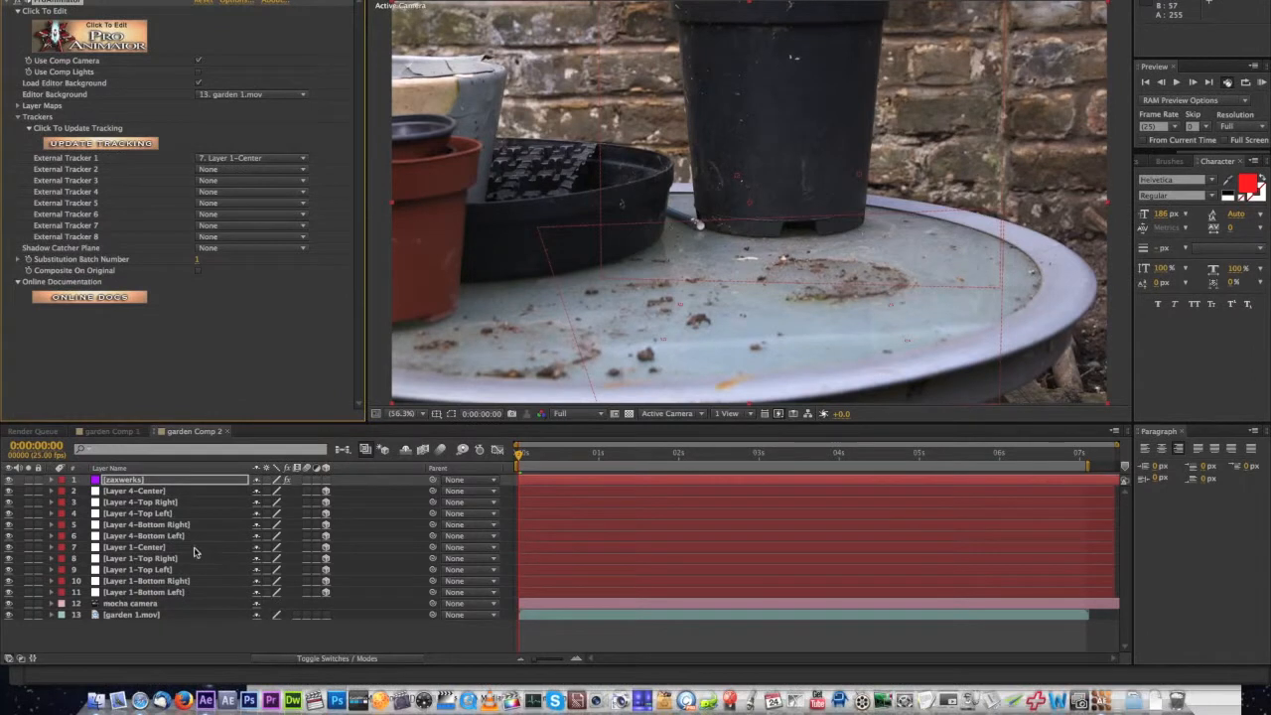
- Assign Layer 4-Bottom Right as External Tracker 1 of the zaxwerks layer, update the tracking and render a test
{"action": "left_click", "coordinate": [154, 528]}
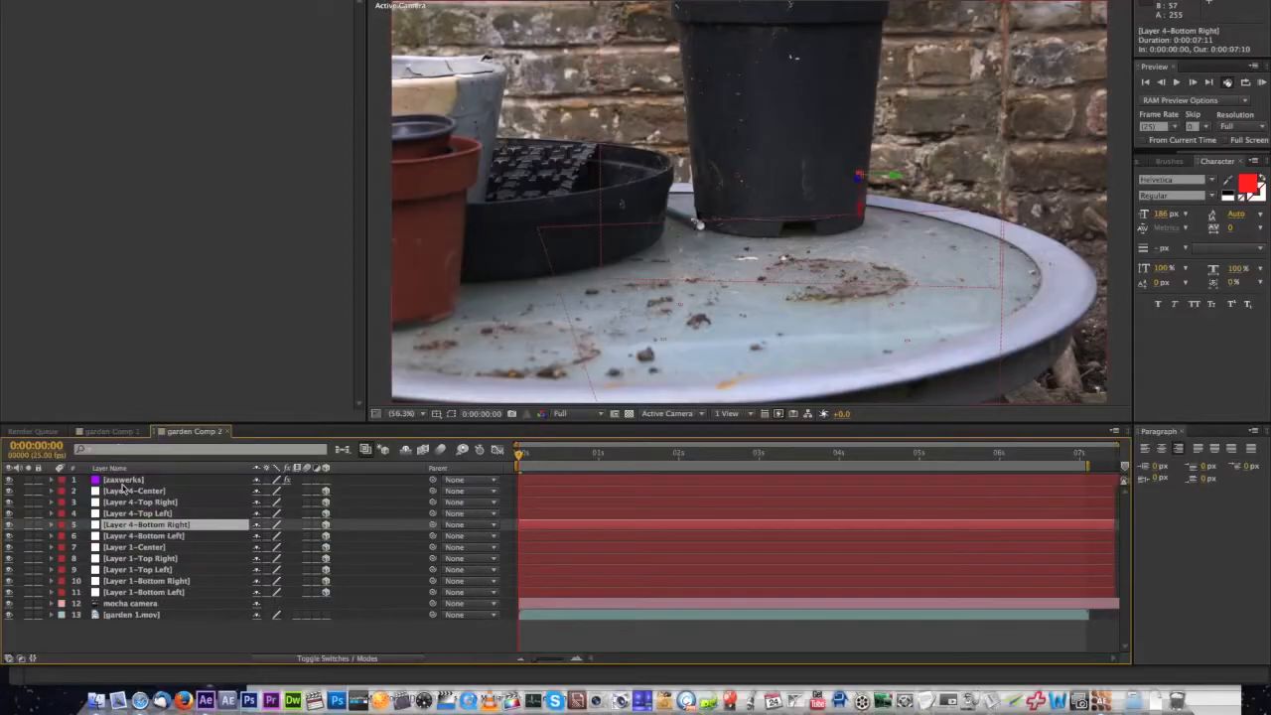
{"action": "left_click", "coordinate": [121, 553]}
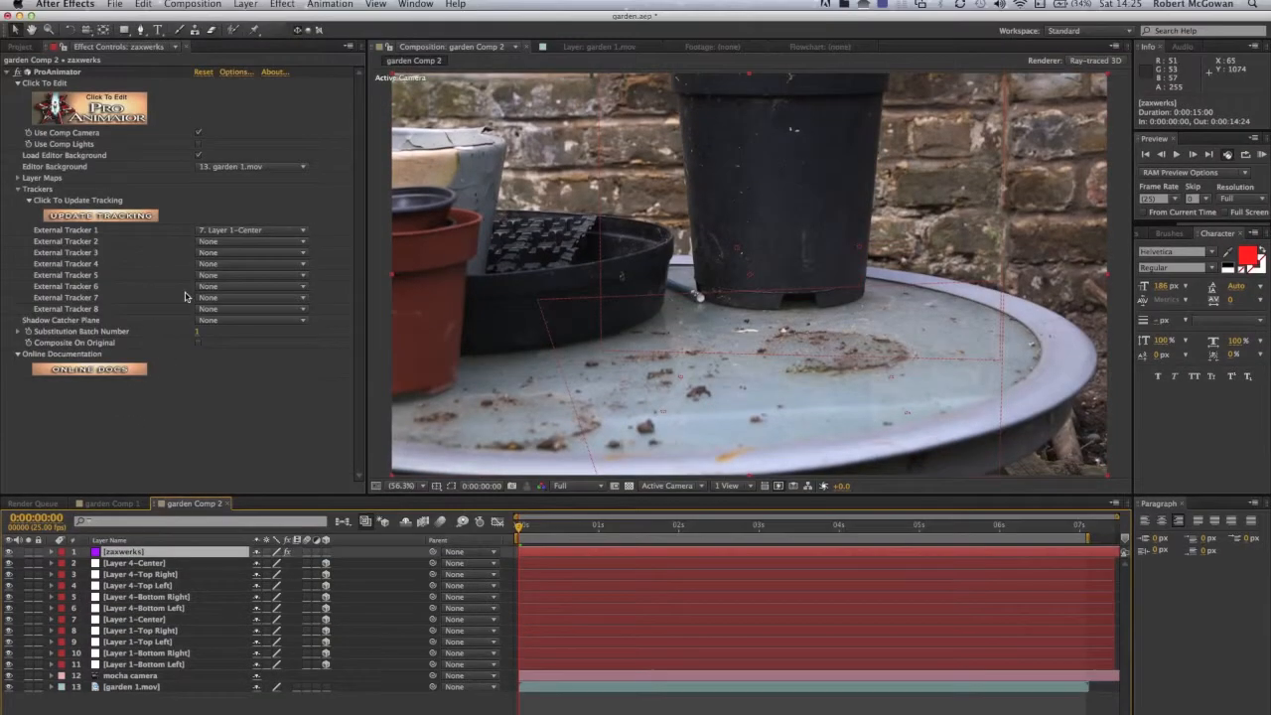
{"action": "left_click", "coordinate": [245, 232]}
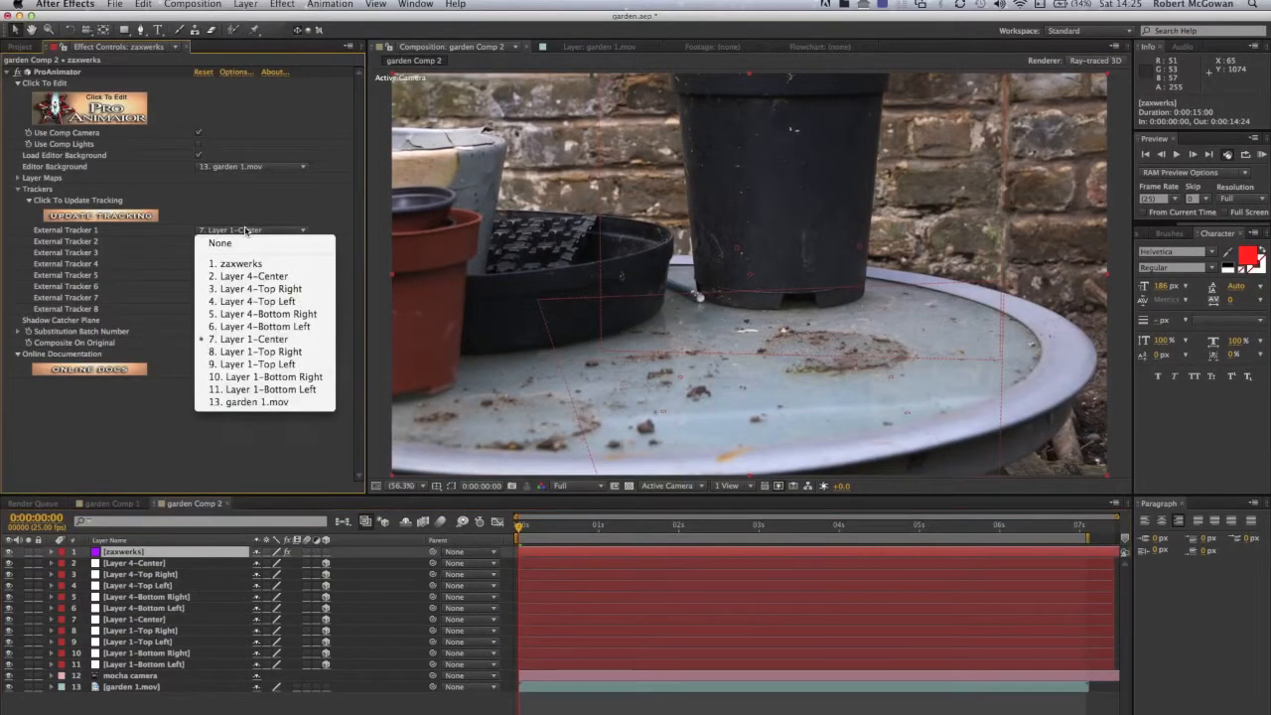
{"action": "left_click", "coordinate": [263, 313]}
{"action": "left_click", "coordinate": [123, 215]}
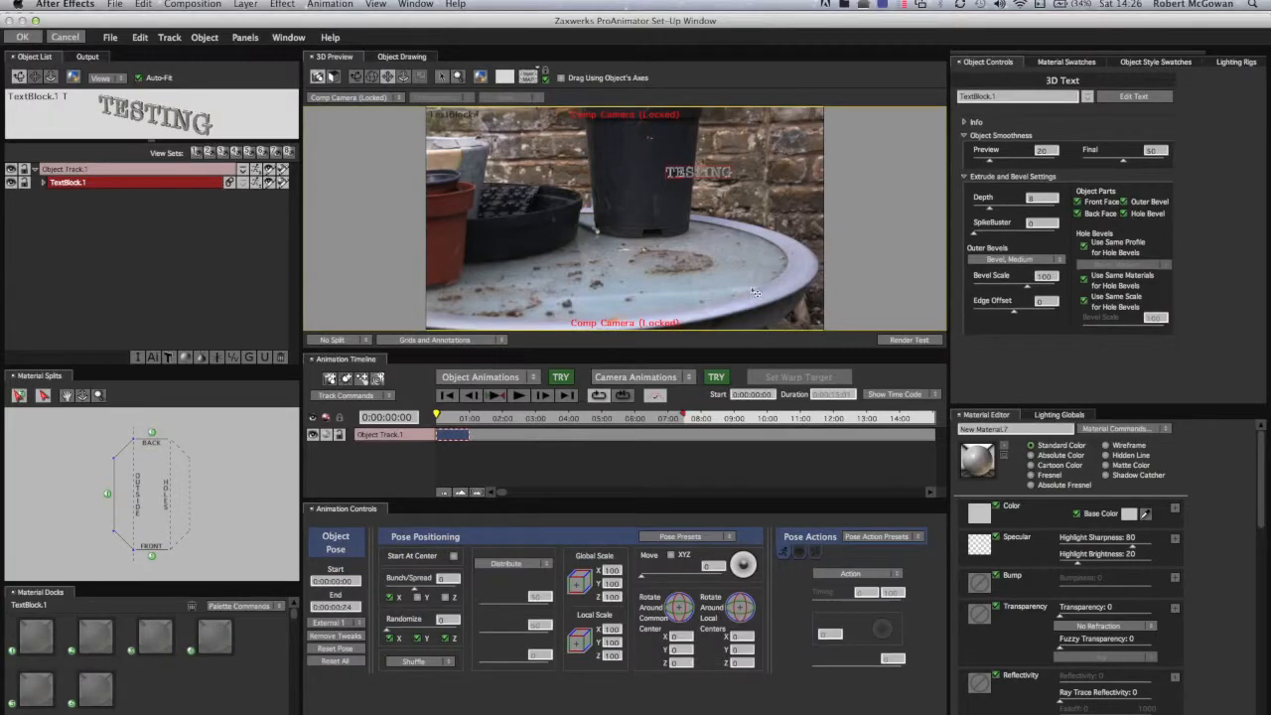
{"action": "left_click", "coordinate": [906, 339]}
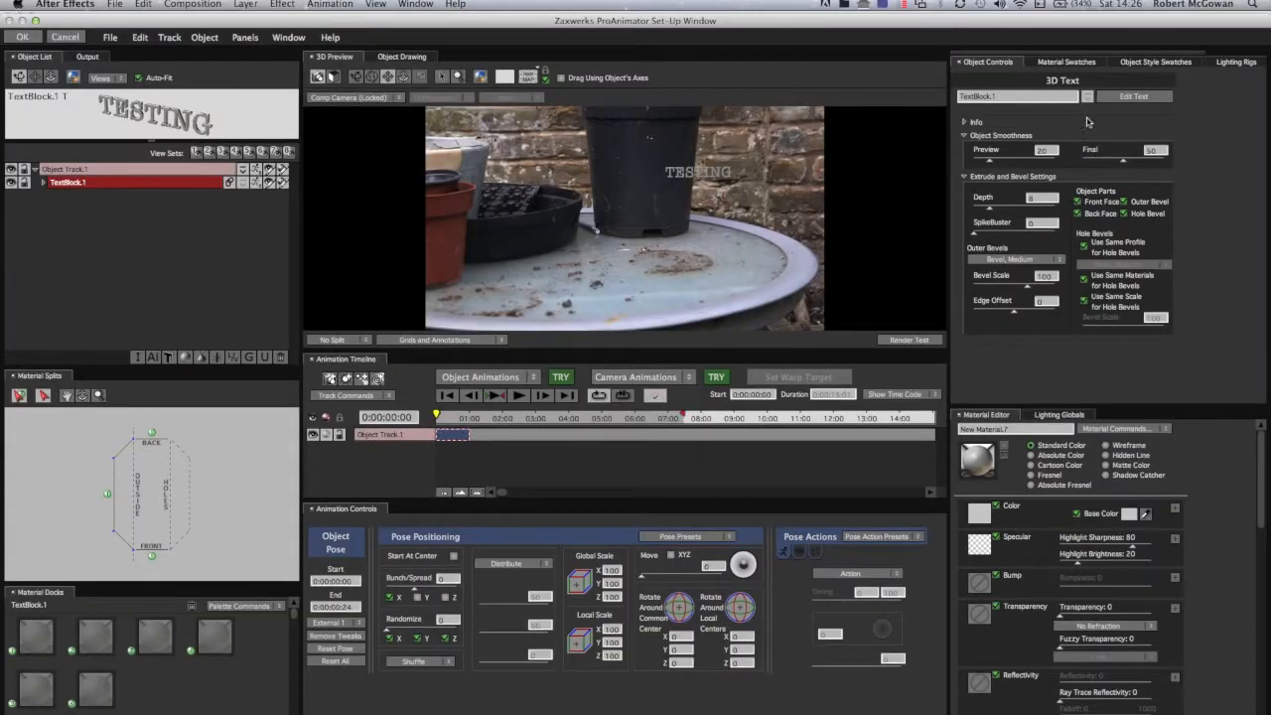
- Expand the text block's info, try rotating TESTING about its X axis and reset its rotation values to 0
{"action": "left_click", "coordinate": [964, 122]}
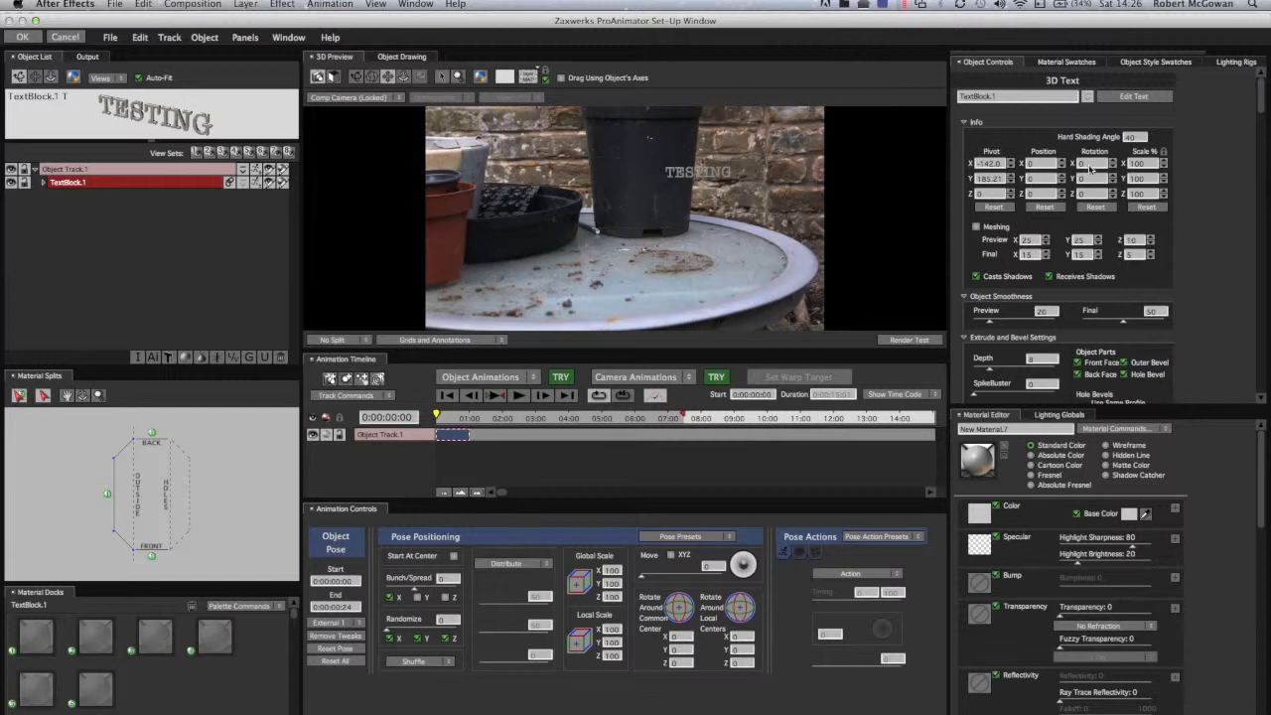
{"action": "mouse_move", "coordinate": [1089, 167]}
{"action": "left_mouse_down"}
{"action": "mouse_move", "coordinate": [1117, 169]}
{"action": "mouse_move", "coordinate": [1099, 169]}
{"action": "left_mouse_up"}
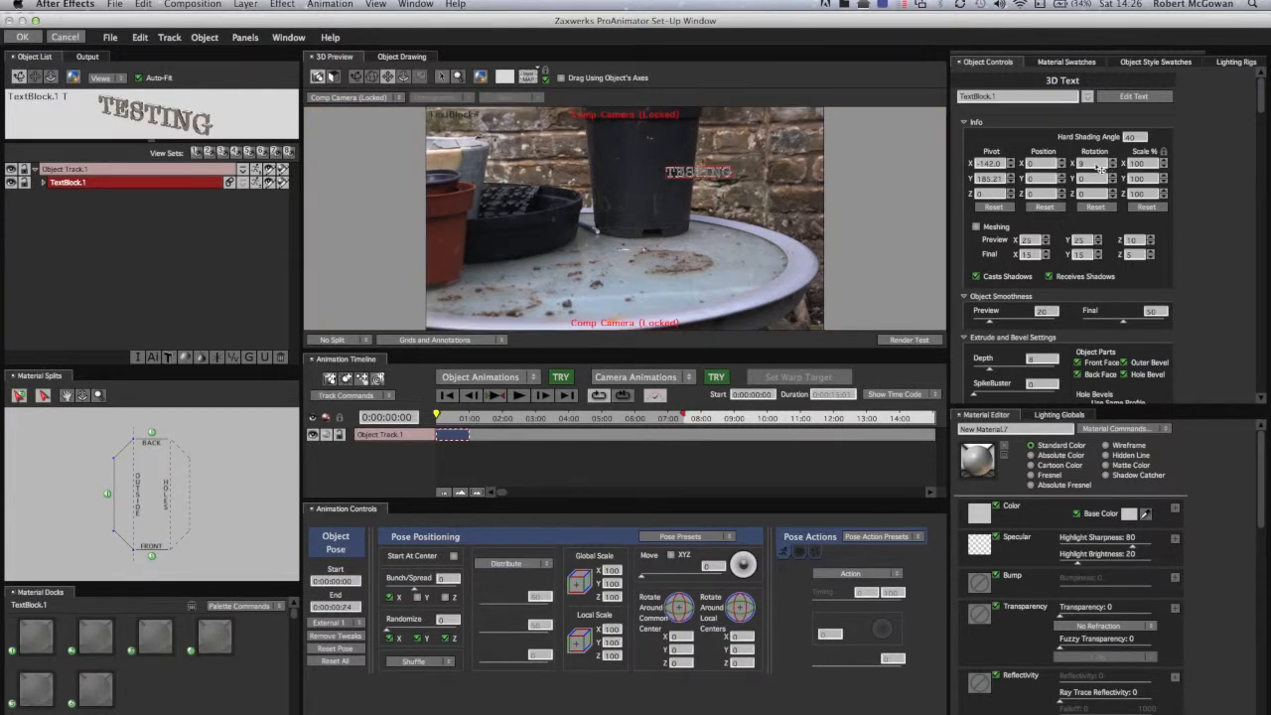
{"action": "left_click", "coordinate": [1094, 208]}
{"action": "mouse_move", "coordinate": [1091, 187]}
{"action": "left_mouse_down"}
{"action": "mouse_move", "coordinate": [1121, 183]}
{"action": "mouse_move", "coordinate": [1104, 178]}
{"action": "mouse_move", "coordinate": [1098, 198]}
{"action": "mouse_move", "coordinate": [1124, 199]}
{"action": "mouse_move", "coordinate": [1089, 198]}
{"action": "left_mouse_up"}
{"action": "type", "text": "0"}
{"action": "key", "text": "Return"}
{"action": "type", "text": "0"}
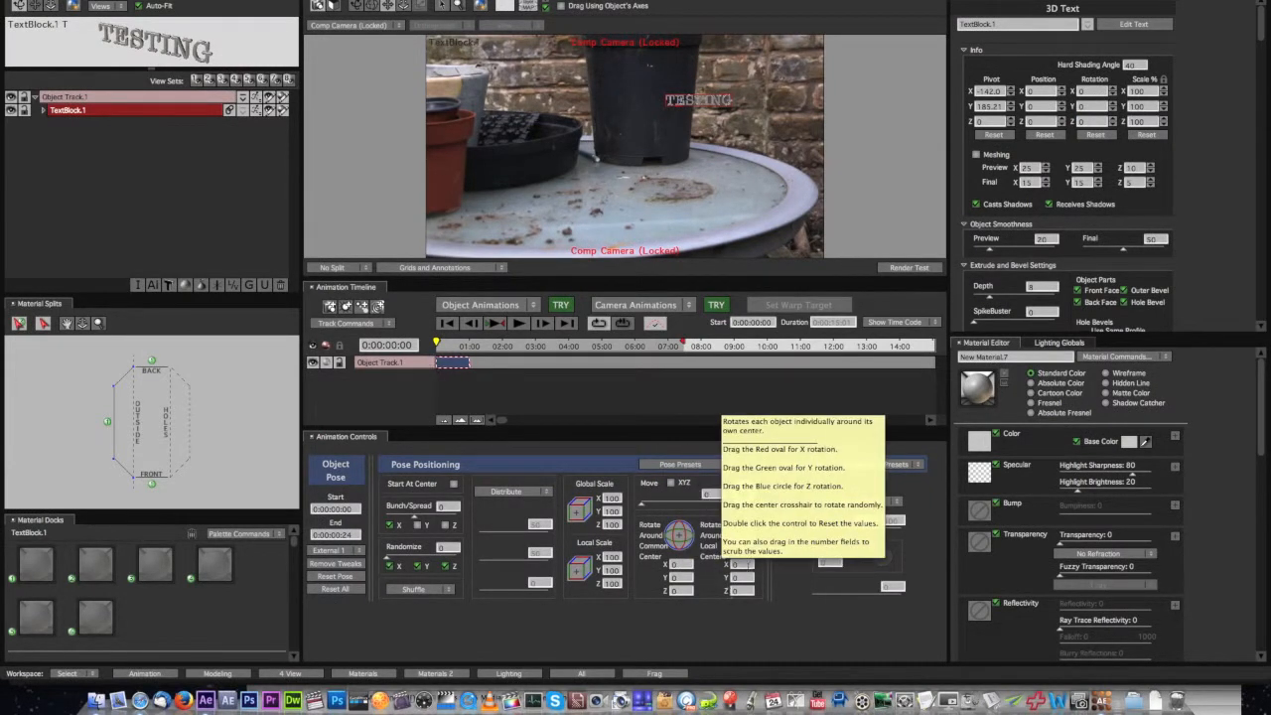
- Try turning TESTING 90 degrees about Y around the common center and accept the set-up
{"action": "left_click_drag", "start_coordinate": [745, 565], "coordinate": [740, 596]}
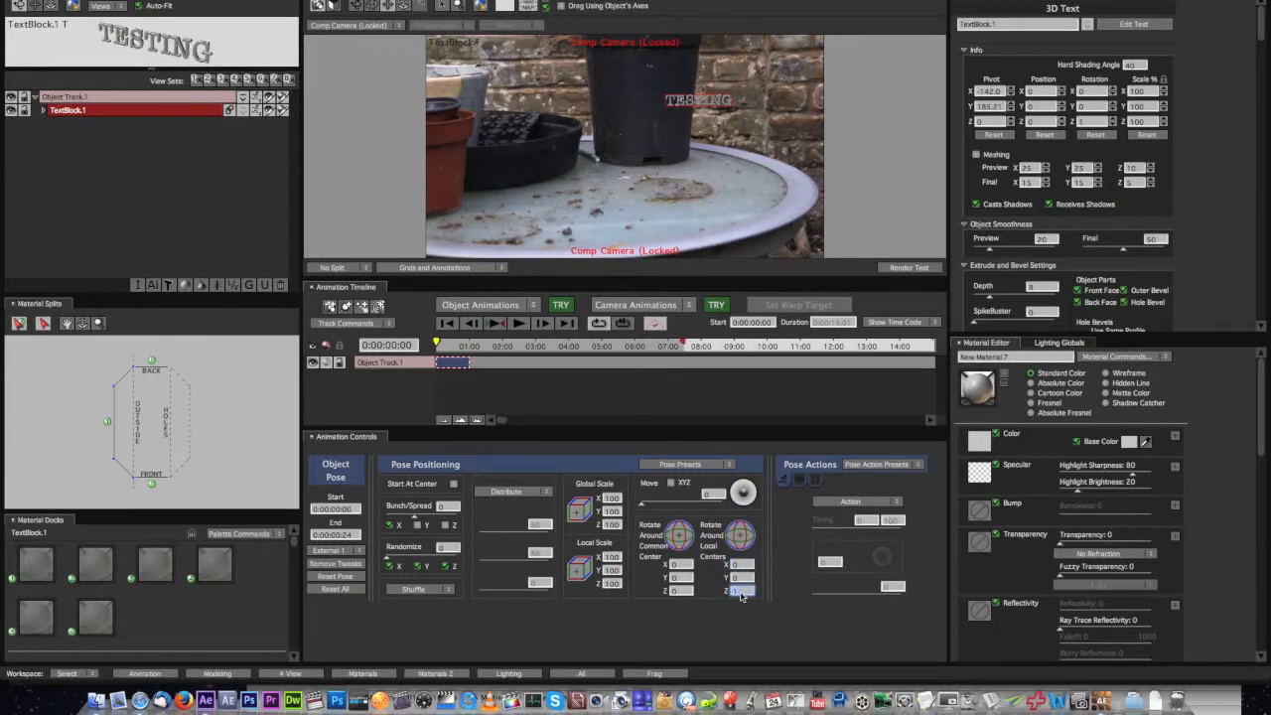
{"action": "left_click_drag", "start_coordinate": [736, 591], "coordinate": [737, 592]}
{"action": "left_click_drag", "start_coordinate": [681, 581], "coordinate": [739, 579]}
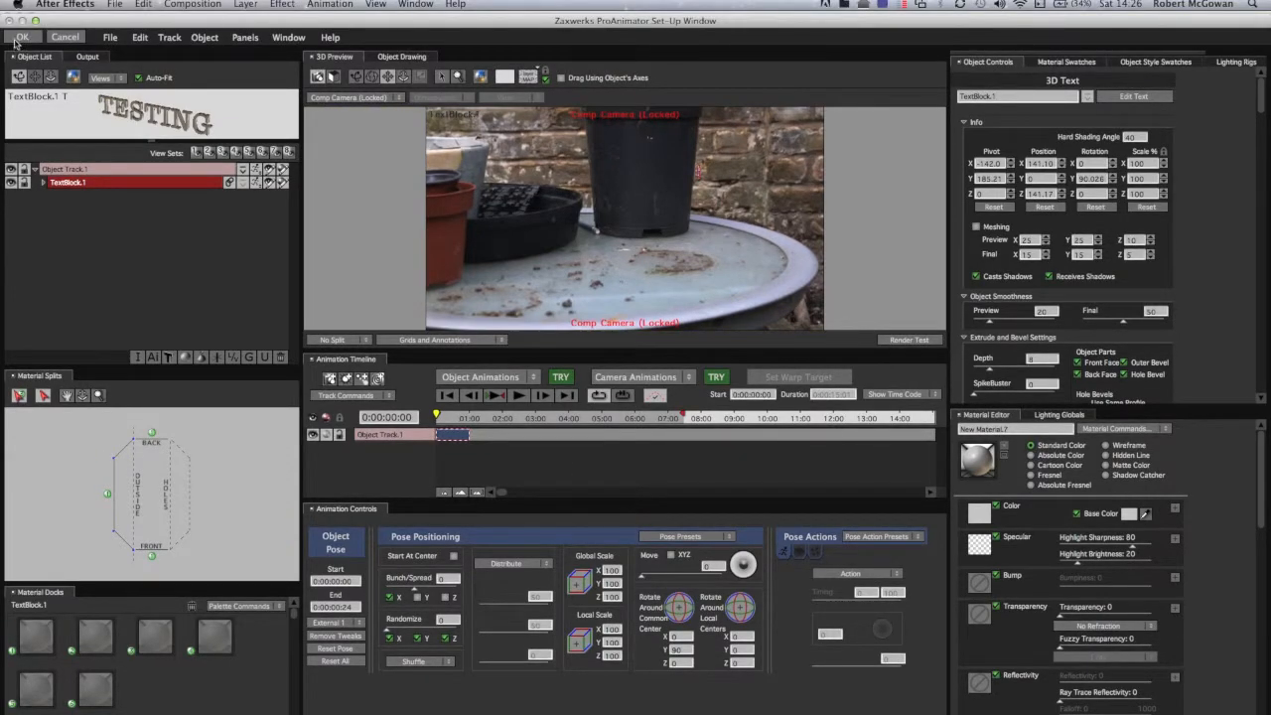
{"action": "left_click", "coordinate": [14, 40]}
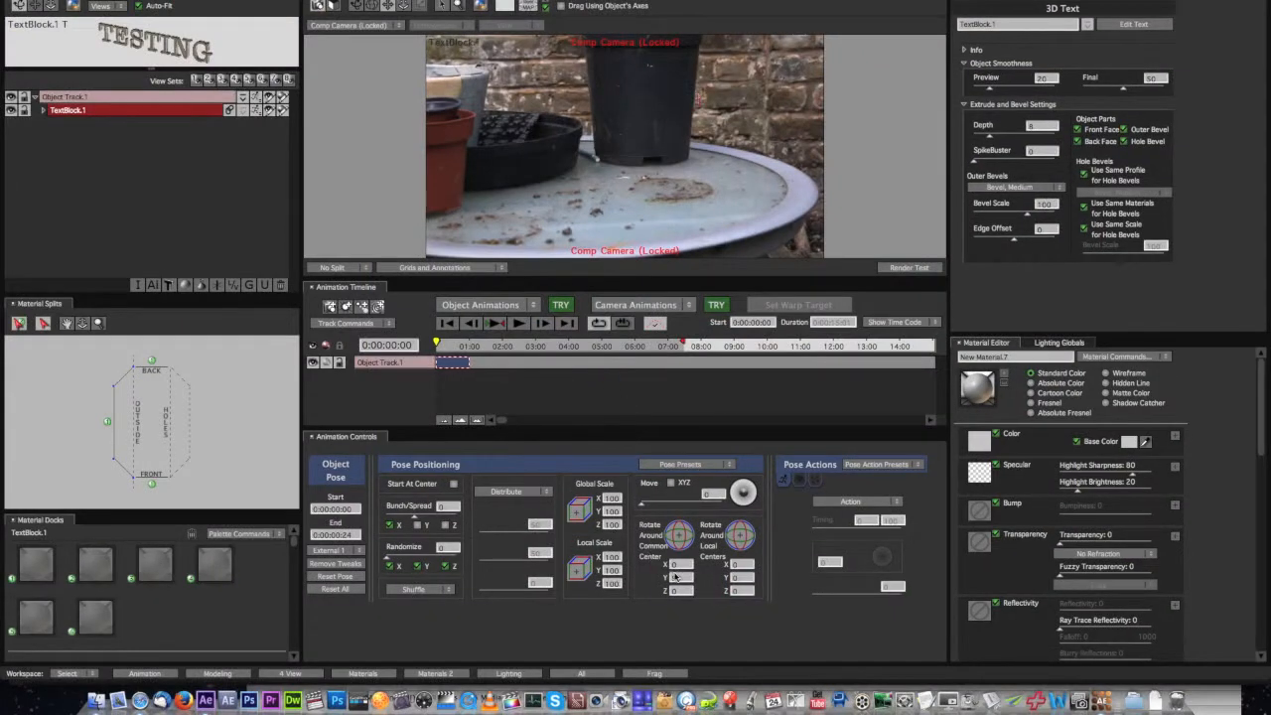
- Set the Y rotation around the common center back to 0 for TESTING
{"action": "mouse_move", "coordinate": [684, 579]}
{"action": "left_mouse_down"}
{"action": "mouse_move", "coordinate": [607, 578]}
{"action": "mouse_move", "coordinate": [679, 584]}
{"action": "left_mouse_up"}
{"action": "type", "text": "0"}
{"action": "key", "text": "Return"}
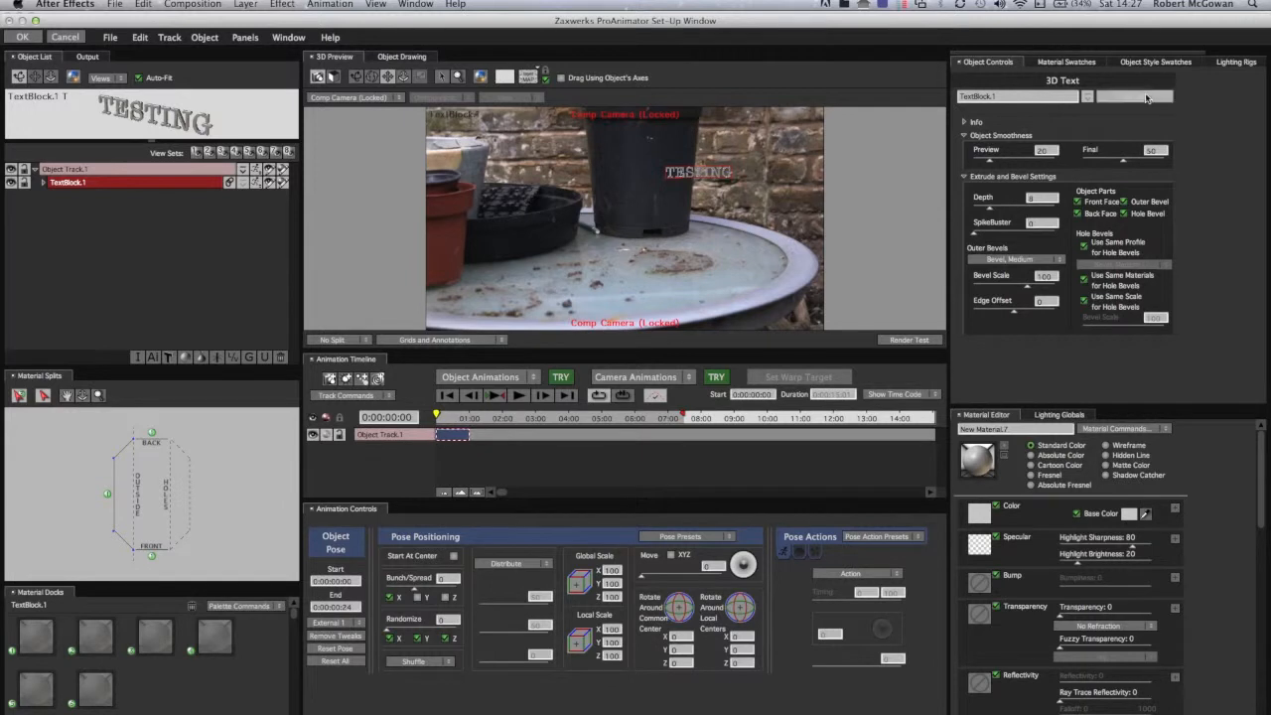
- Edit the TESTING text block to font size 200, render a test and accept the set-up
{"action": "left_click", "coordinate": [1147, 97]}
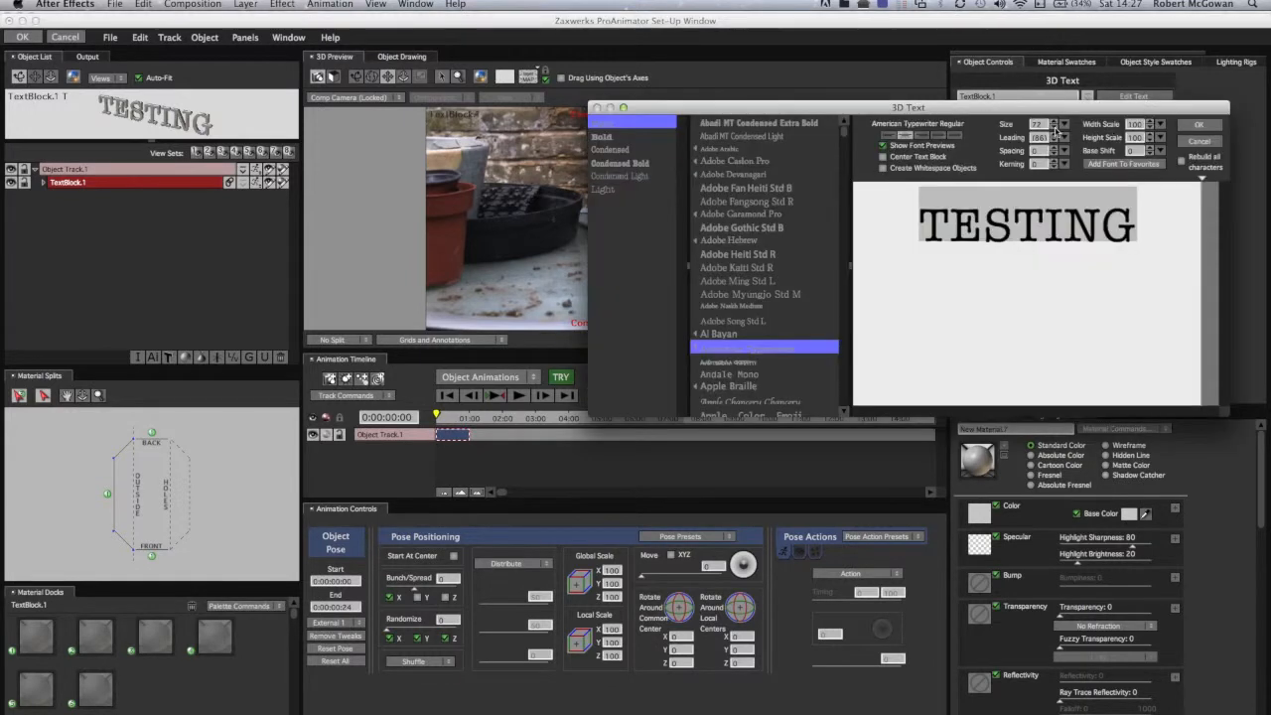
{"action": "left_click", "coordinate": [1064, 125]}
{"action": "left_click", "coordinate": [1005, 239]}
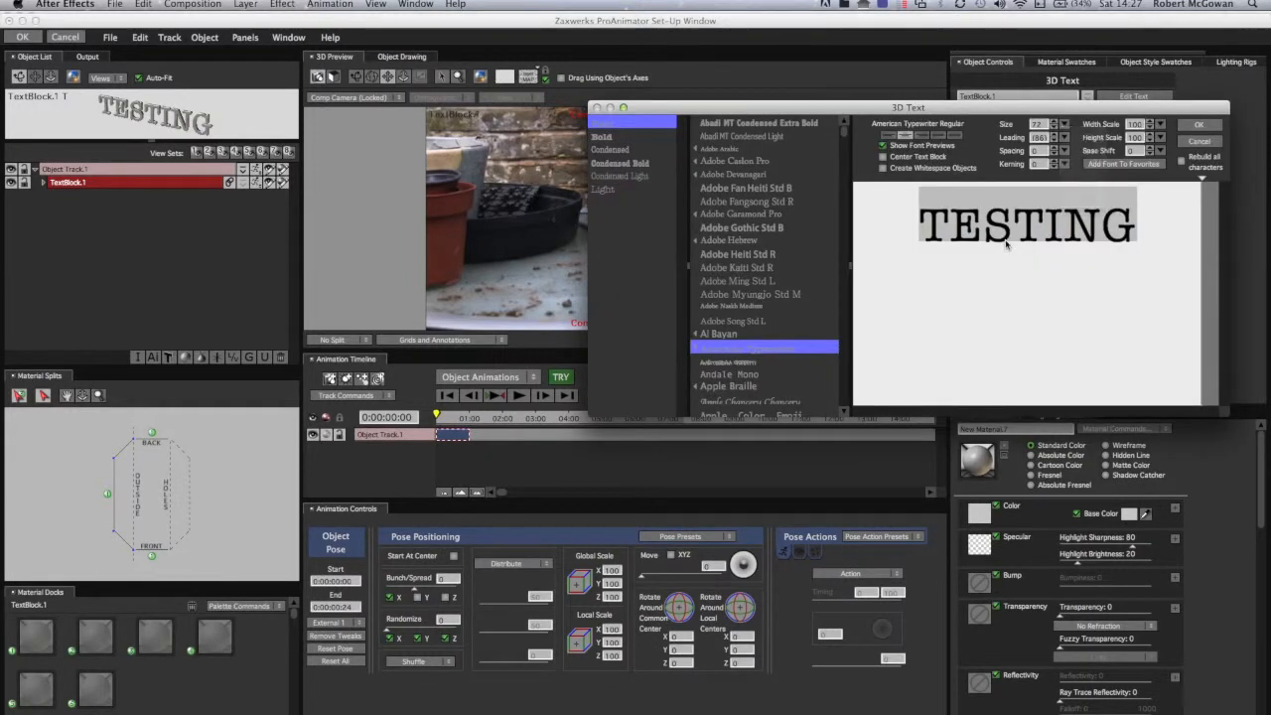
{"action": "left_click", "coordinate": [1126, 215]}
{"action": "left_click_drag", "start_coordinate": [1137, 218], "coordinate": [919, 211]}
{"action": "left_click", "coordinate": [1065, 125]}
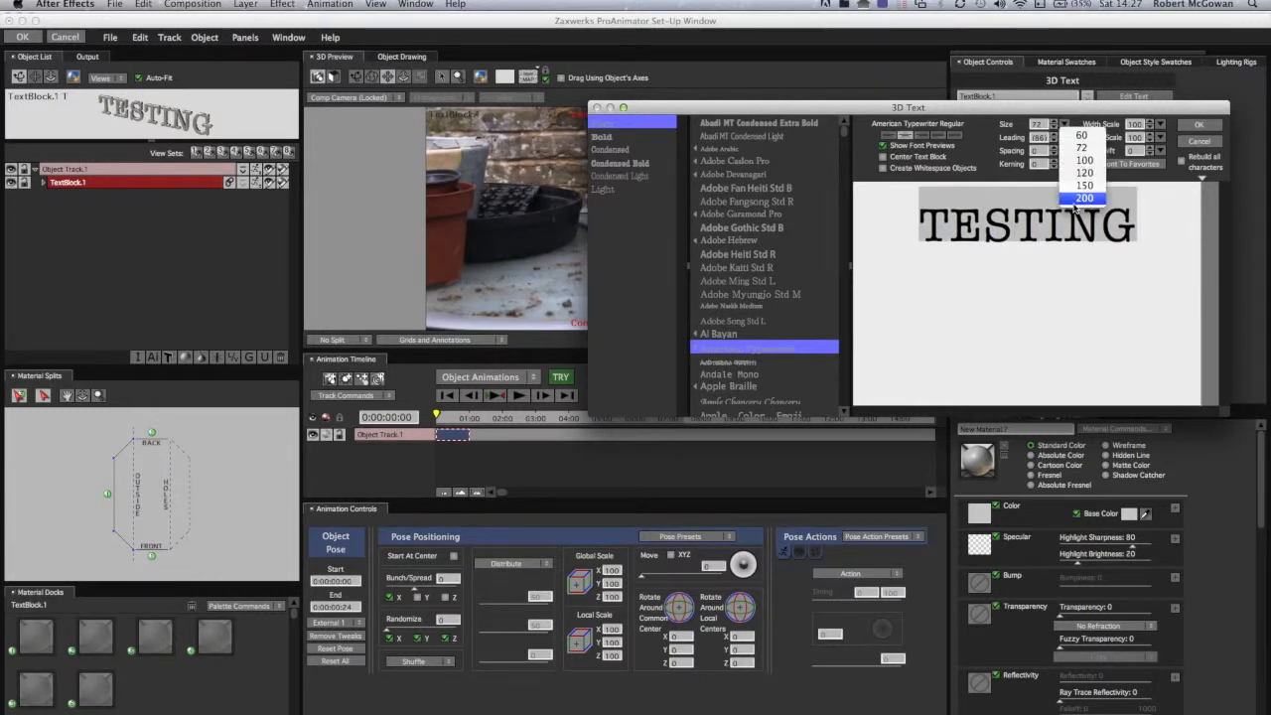
{"action": "left_click", "coordinate": [1080, 198]}
{"action": "left_click", "coordinate": [1199, 126]}
{"action": "left_click", "coordinate": [899, 340]}
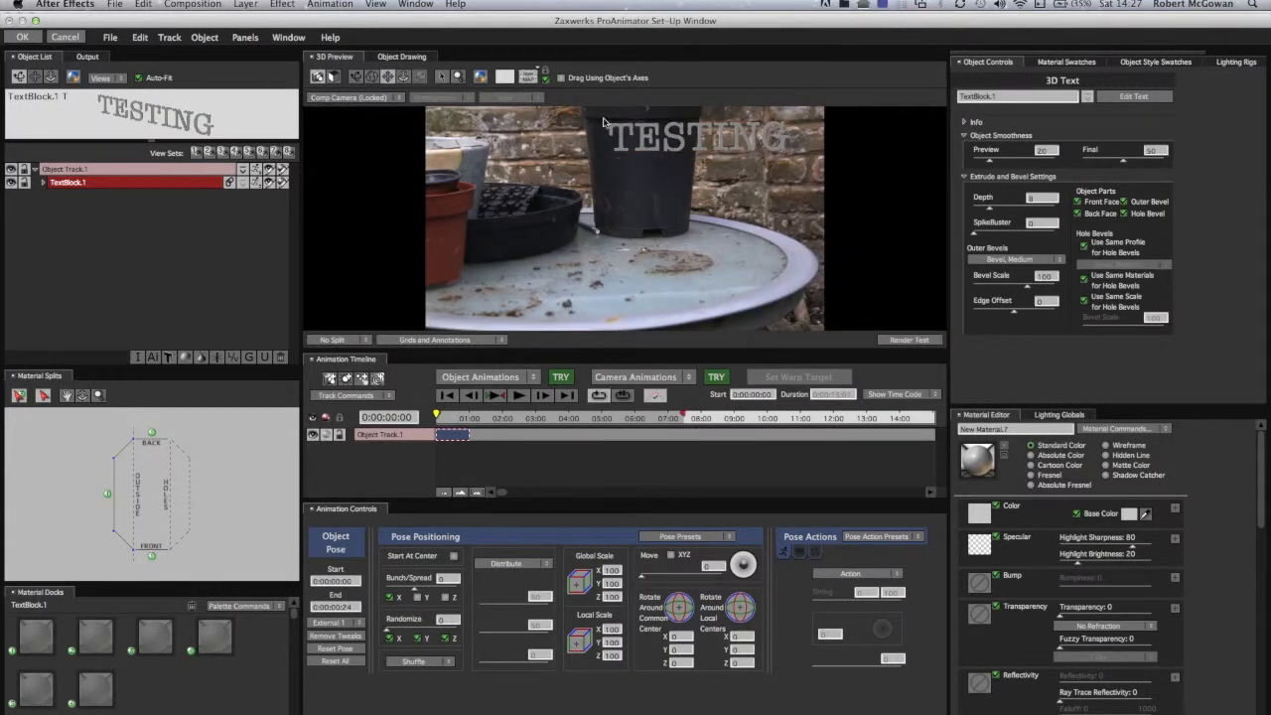
{"action": "left_click", "coordinate": [35, 39]}
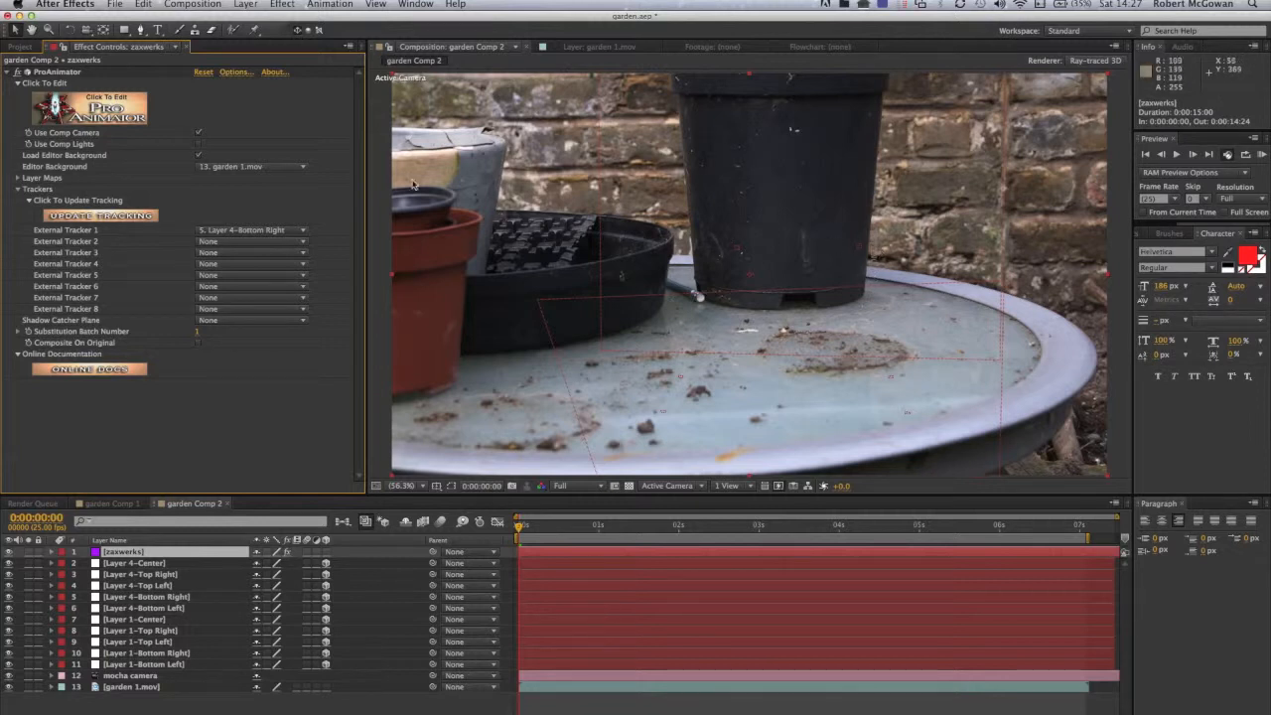
- Reopen the set-up of the zaxwerks layer, expand the text block's info and try rotating TESTING about its X axis
{"action": "left_click", "coordinate": [234, 74]}
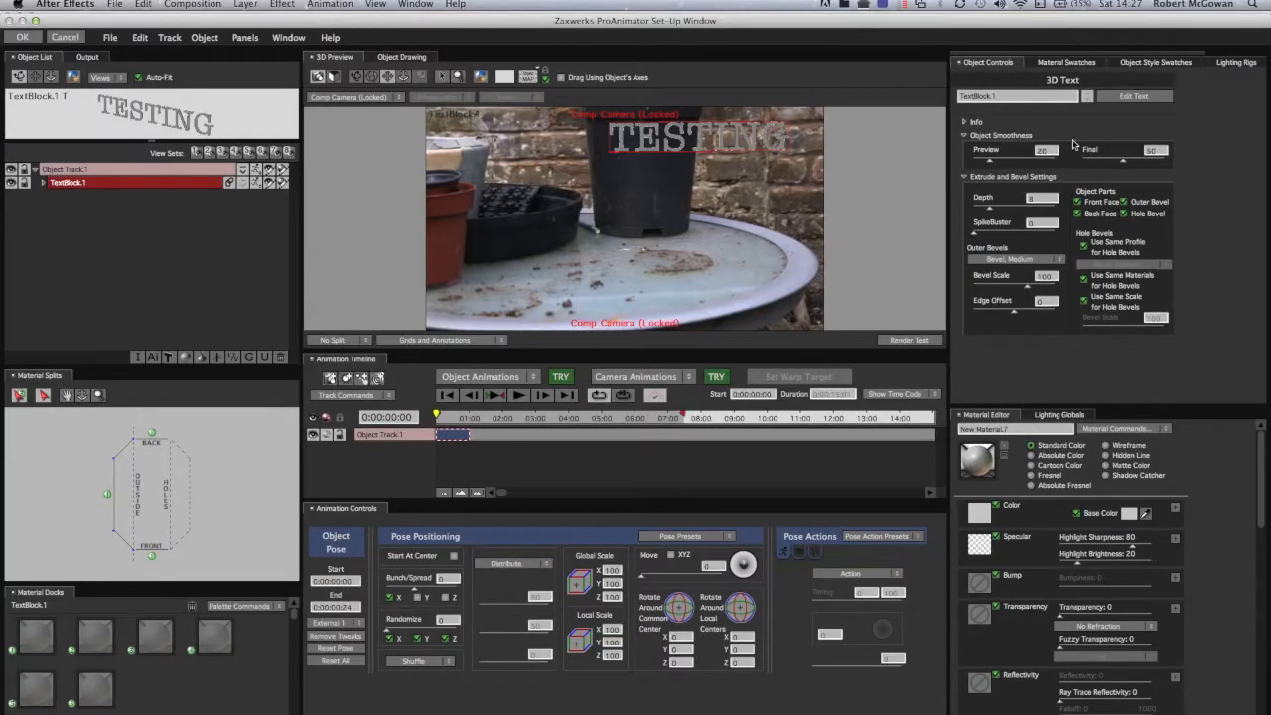
{"action": "left_click", "coordinate": [963, 122]}
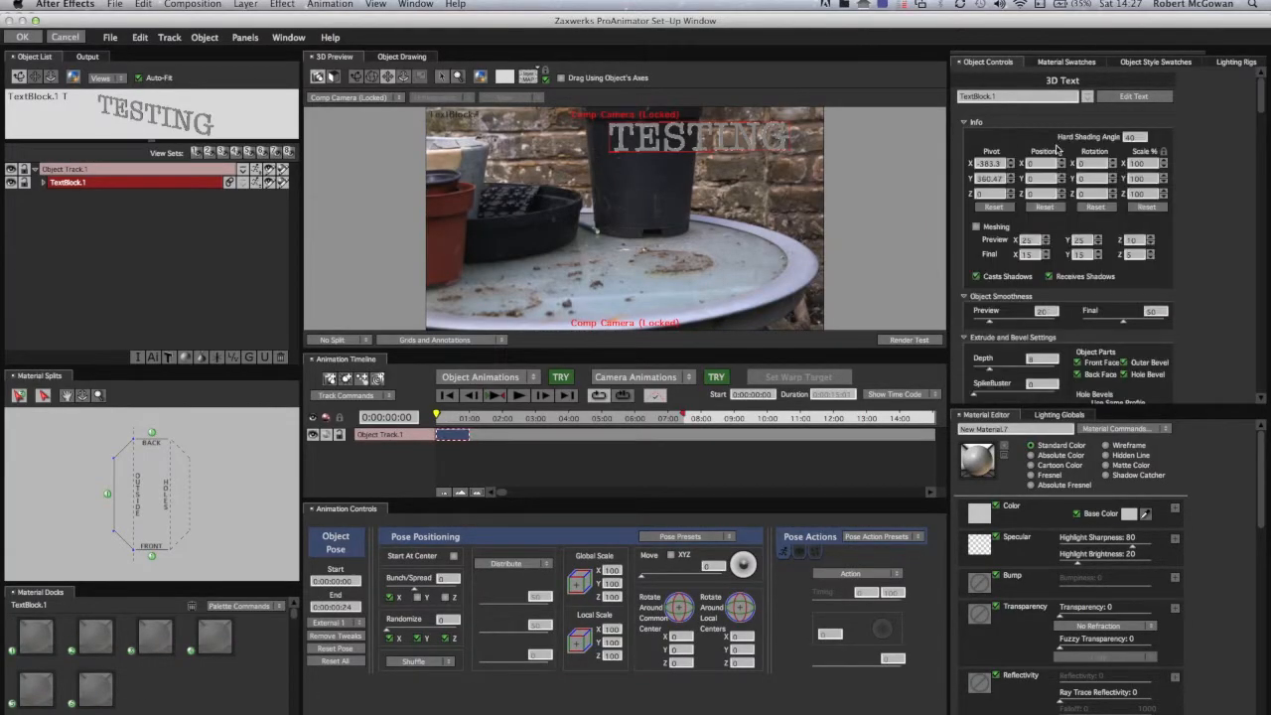
{"action": "left_click", "coordinate": [1087, 164]}
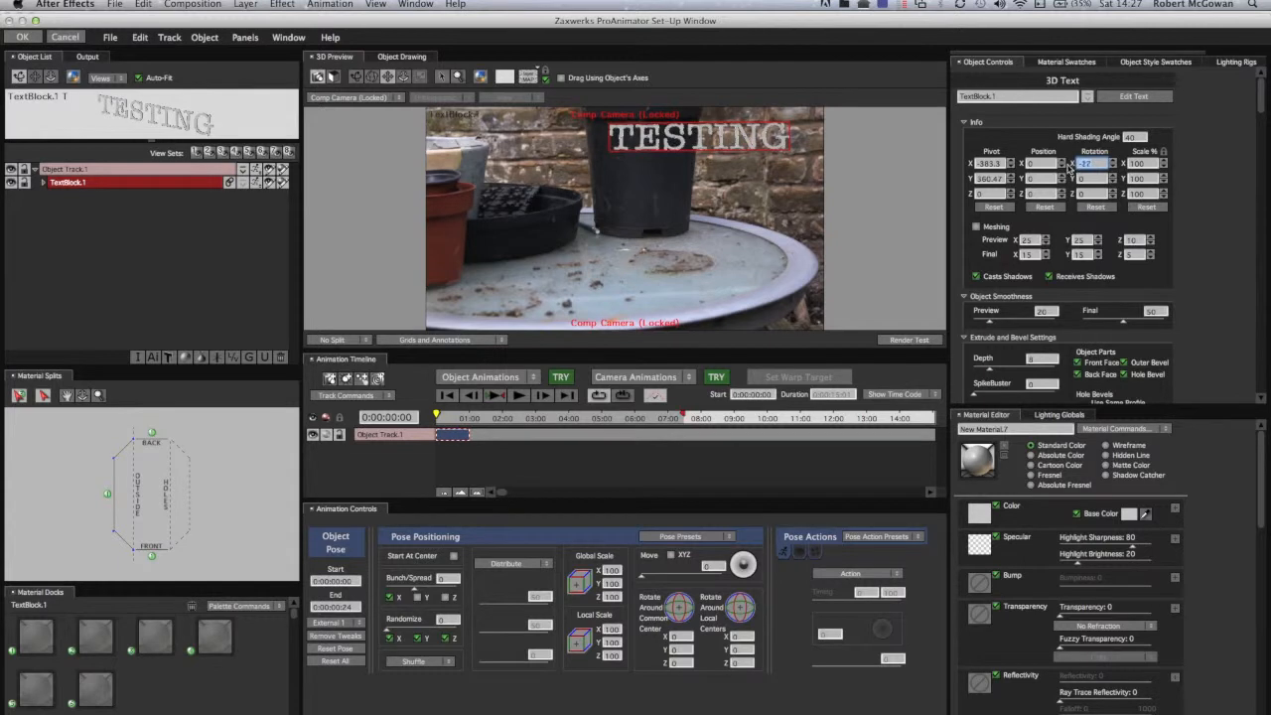
{"action": "left_click_drag", "start_coordinate": [1083, 169], "coordinate": [1097, 171]}
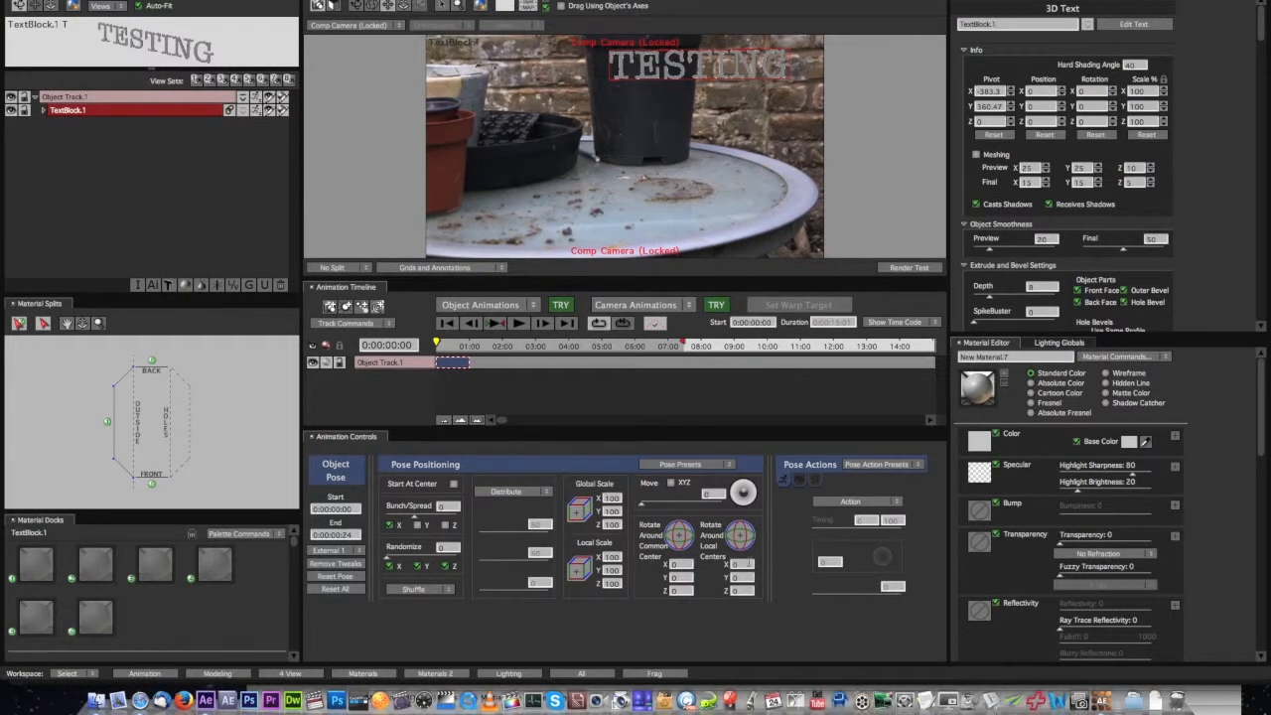
- Rotate TESTING around the common center to -2 on X and set its Y rotation to 0
{"action": "left_click_drag", "start_coordinate": [692, 563], "coordinate": [684, 586]}
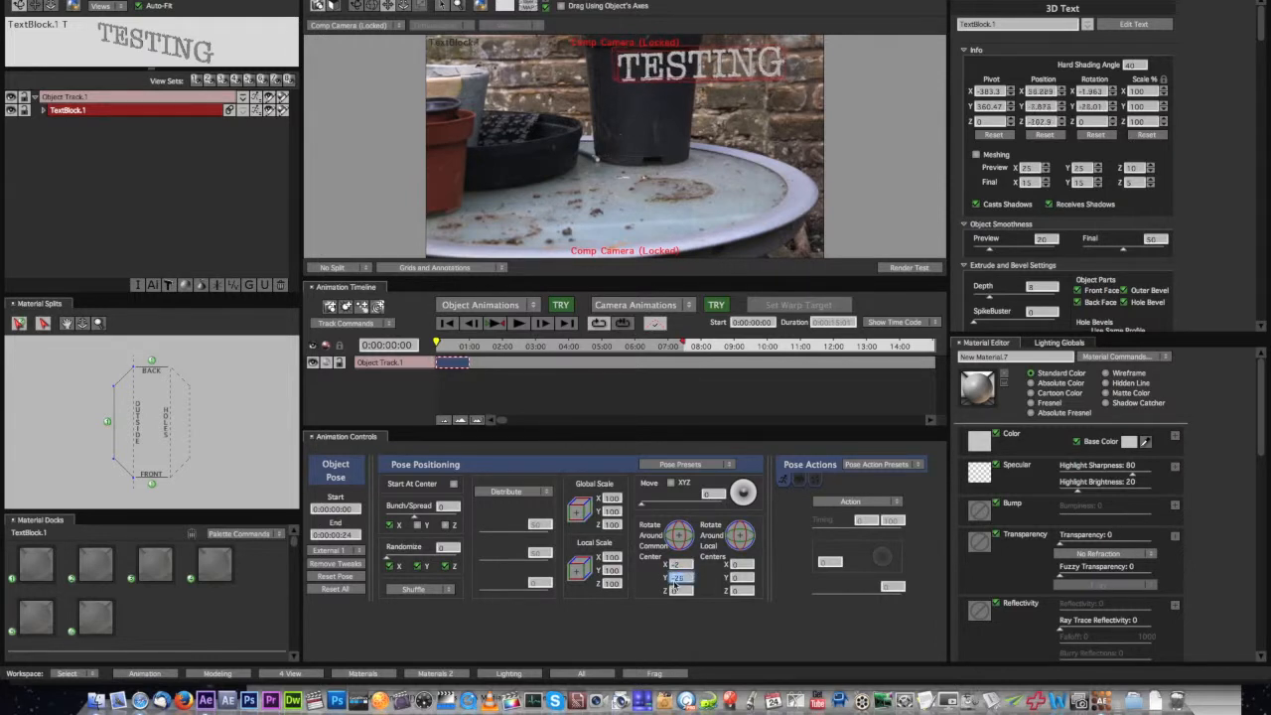
{"action": "left_click", "coordinate": [684, 582]}
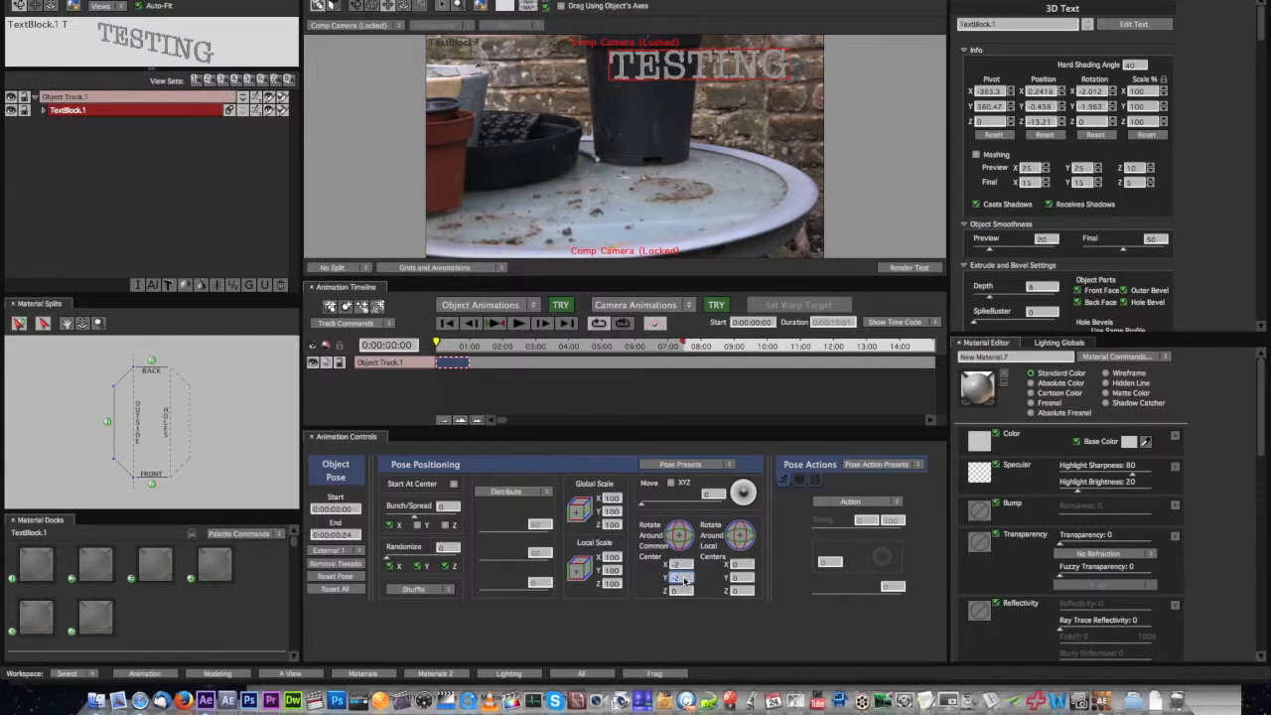
{"action": "type", "text": "0"}
{"action": "key", "text": "Return"}
- Try a Z rotation of -90 around the common center for TESTING and accept the set-up
{"action": "left_click_drag", "start_coordinate": [681, 596], "coordinate": [637, 609]}
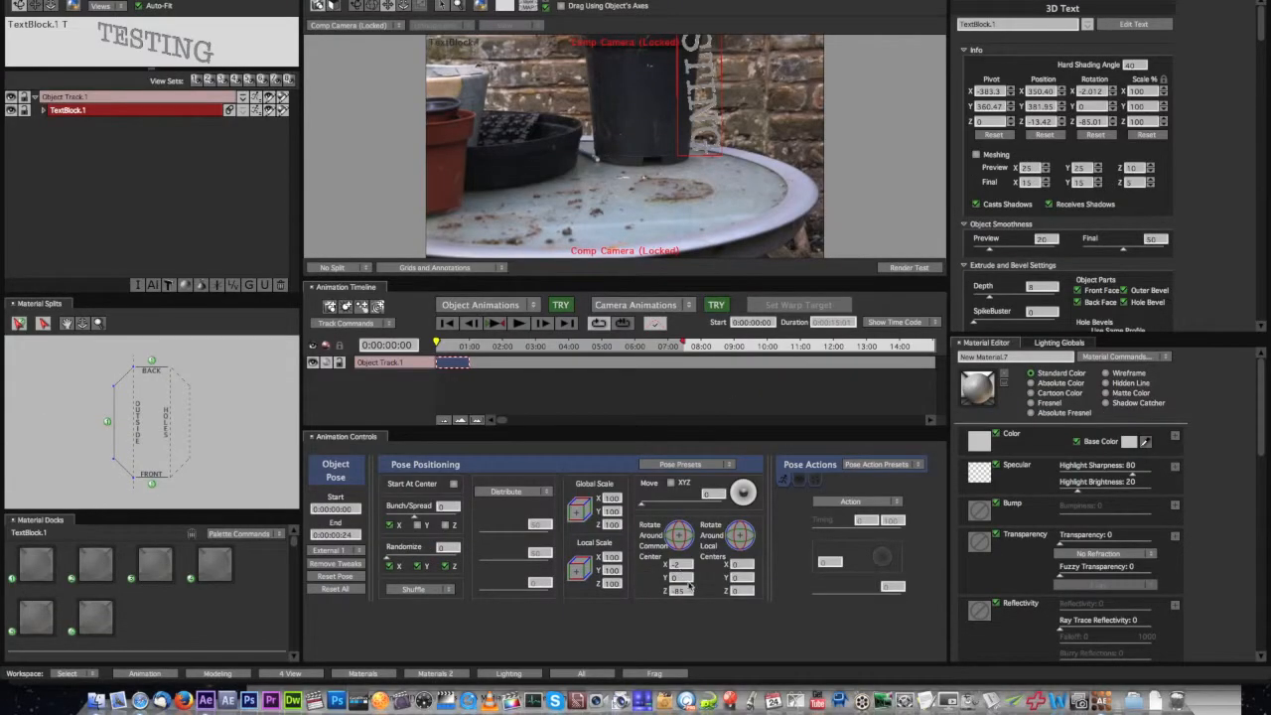
{"action": "left_click", "coordinate": [691, 591]}
{"action": "type", "text": "-90"}
{"action": "key", "text": "Return"}
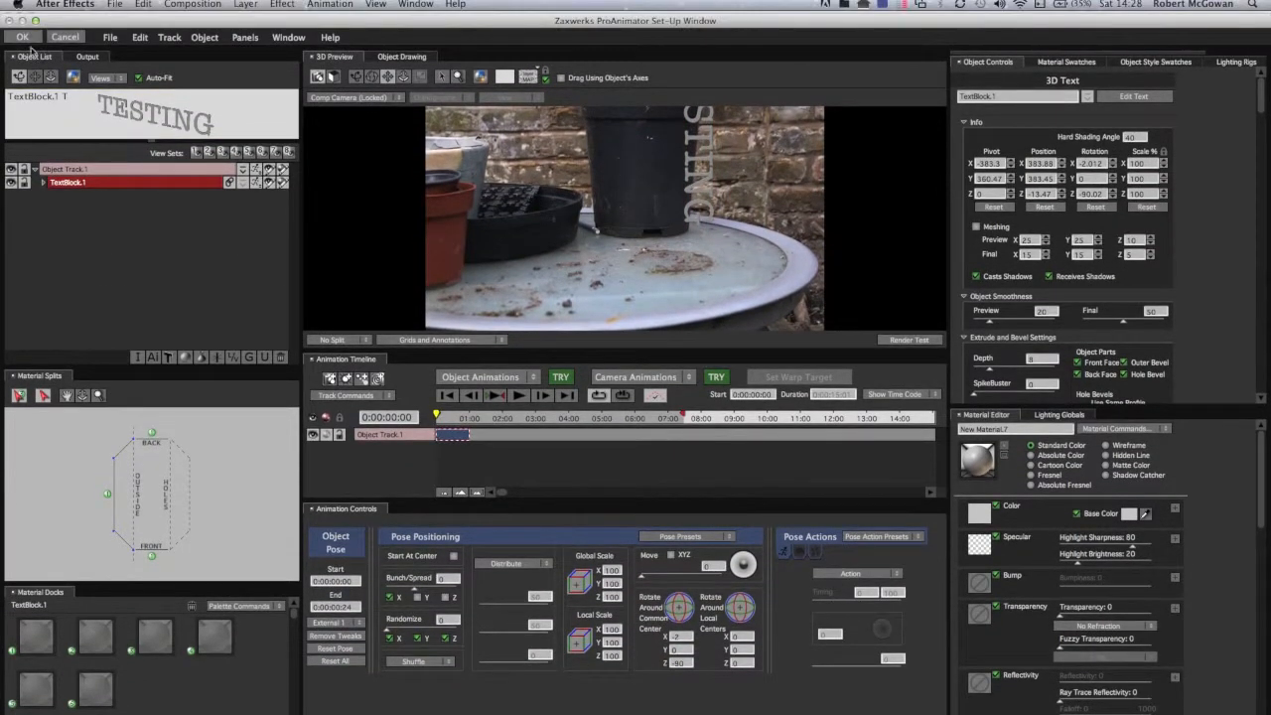
{"action": "left_click", "coordinate": [24, 37]}
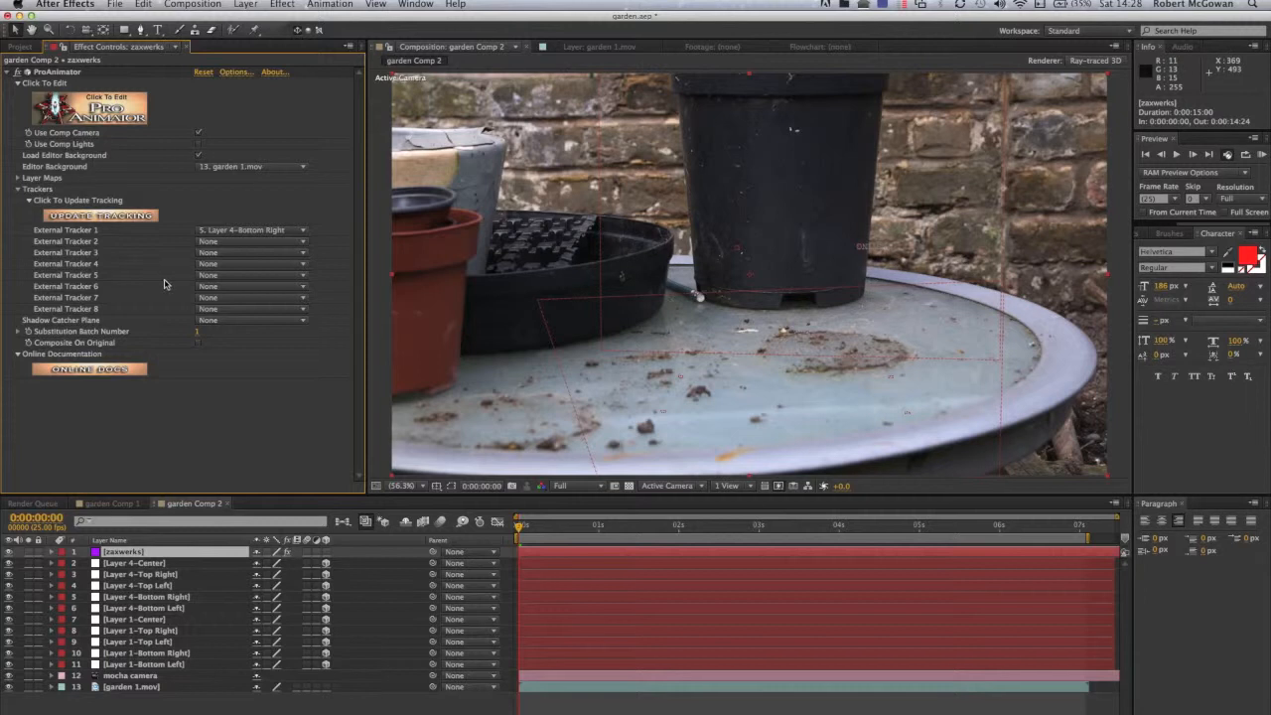
- Reopen the set-up, set the Z rotation around the common center to -180, render a test and accept it
{"action": "left_click", "coordinate": [234, 72]}
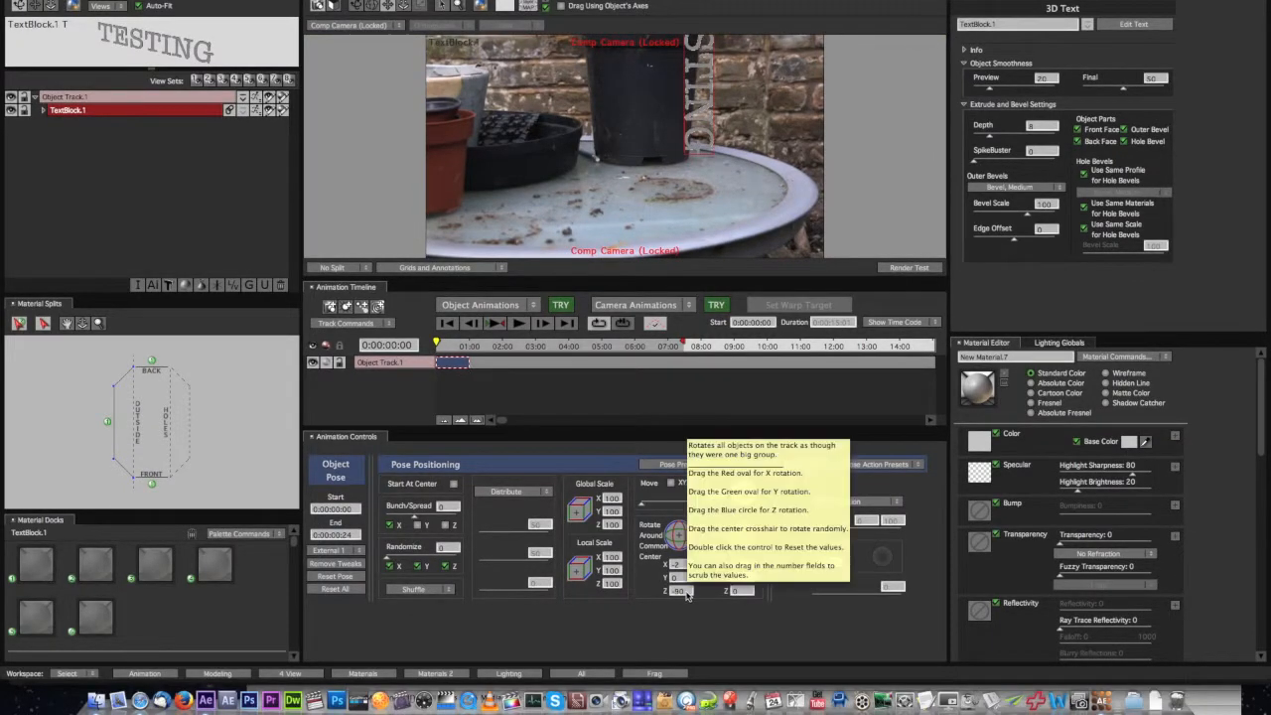
{"action": "left_click", "coordinate": [678, 590]}
{"action": "type", "text": "-18"}
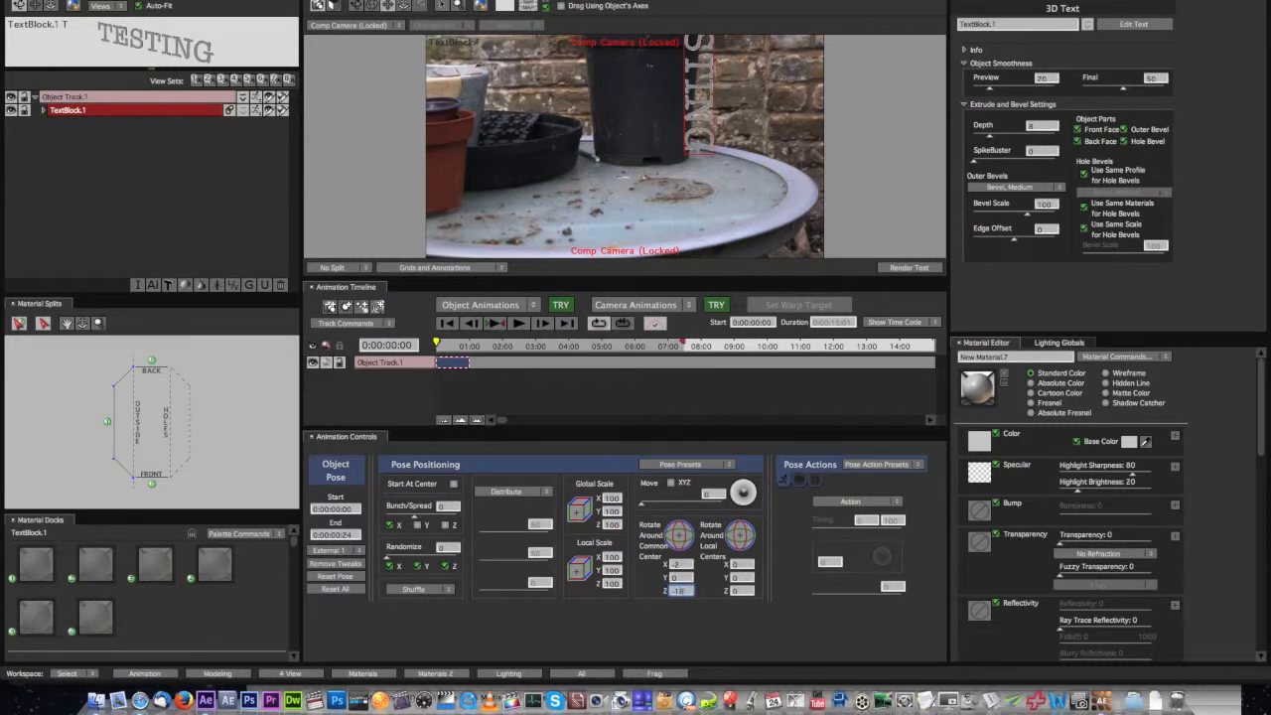
{"action": "type", "text": "0"}
{"action": "key", "text": "Return"}
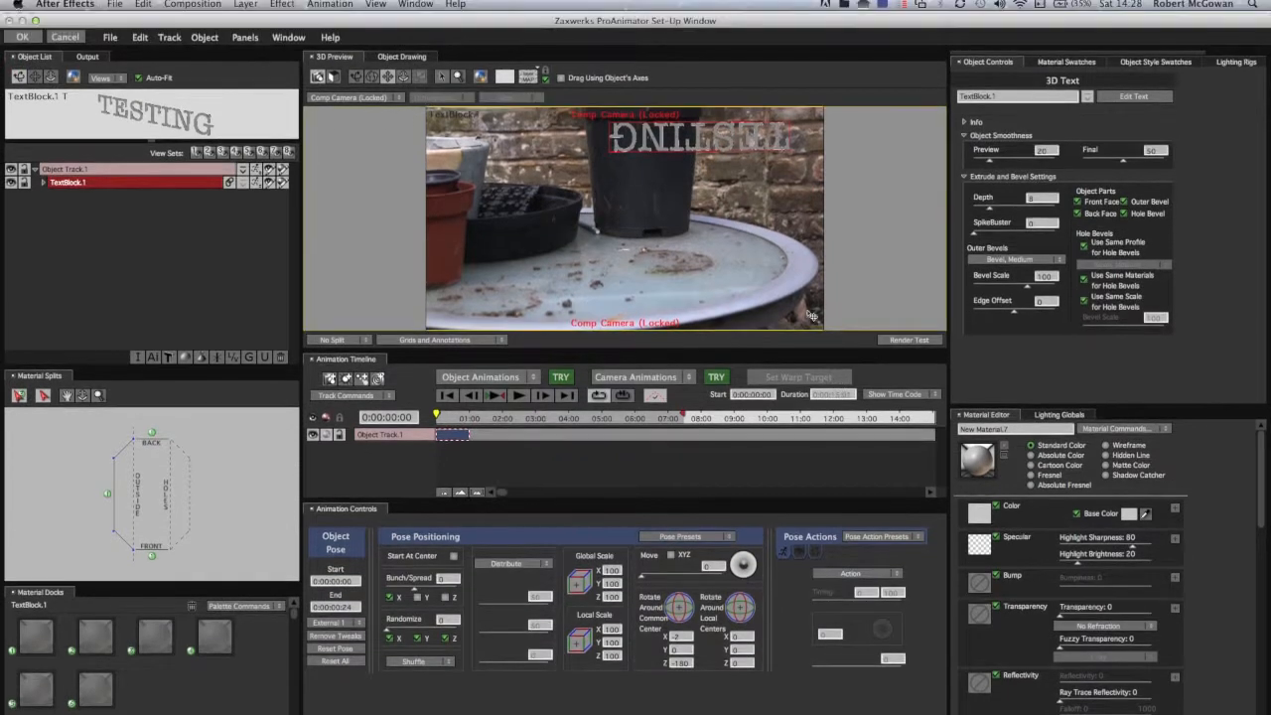
{"action": "left_click", "coordinate": [909, 340]}
{"action": "left_click", "coordinate": [24, 37]}
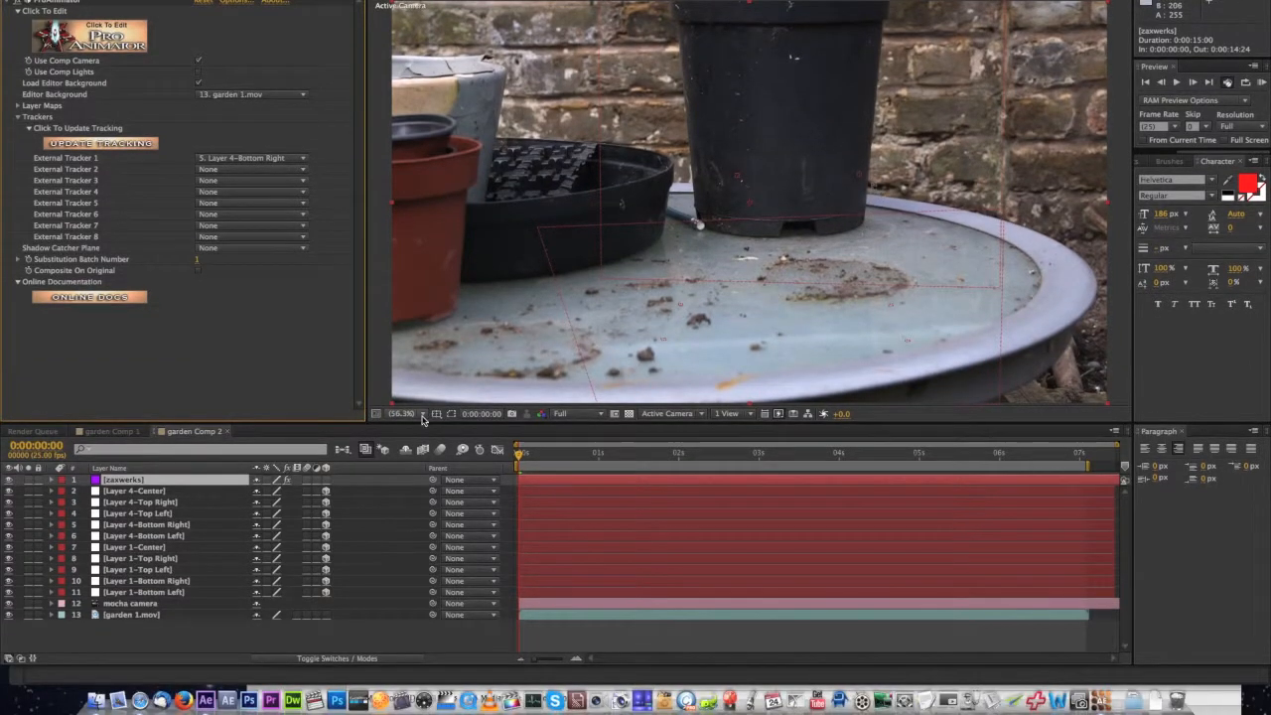
- Examine the TESTING text beside the black pot at 400% magnification, then return the composition view to Fit up to 100%
{"action": "left_click", "coordinate": [422, 415]}
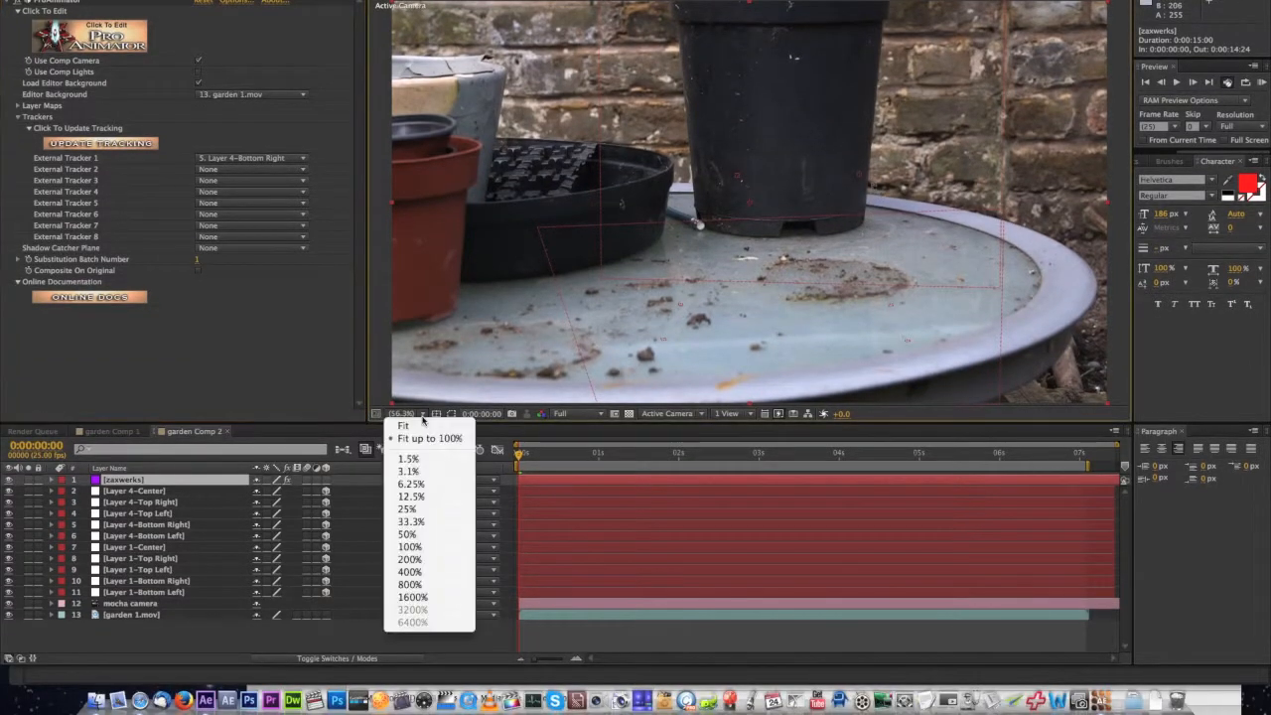
{"action": "left_click", "coordinate": [433, 572]}
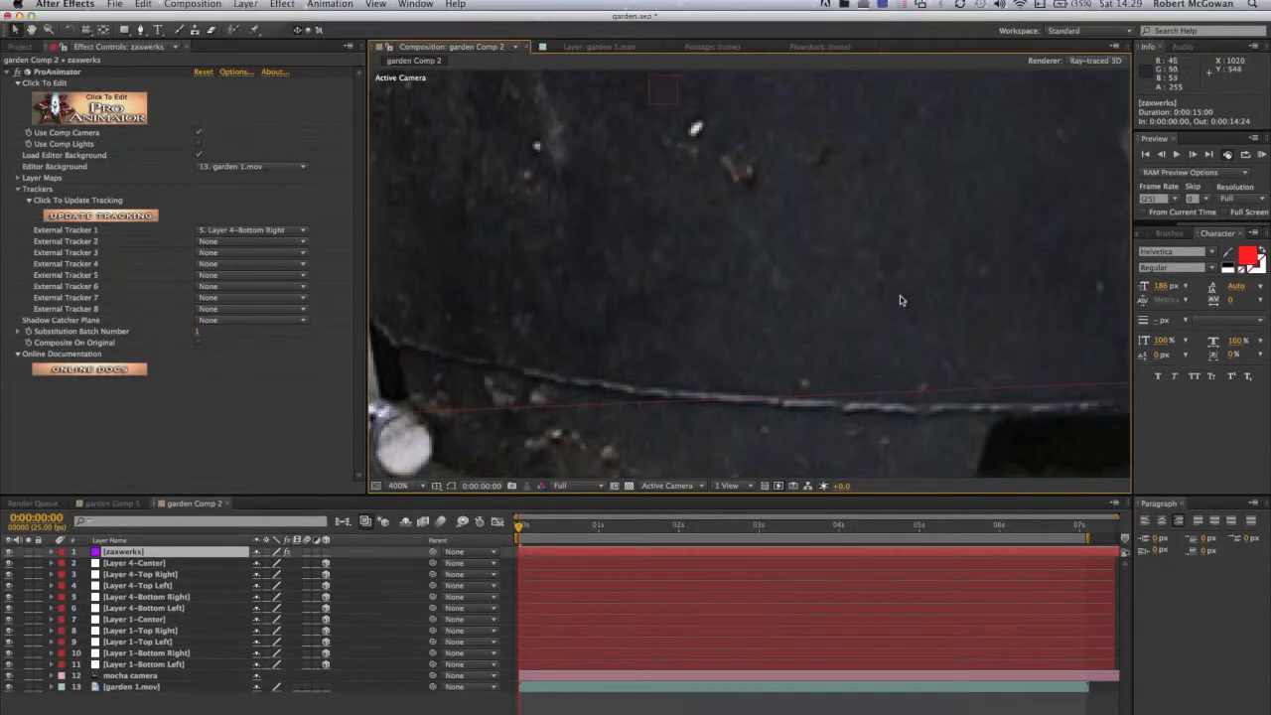
{"action": "left_click_drag", "start_coordinate": [914, 284], "coordinate": [503, 248]}
{"action": "left_click_drag", "start_coordinate": [730, 268], "coordinate": [377, 329]}
{"action": "left_click_drag", "start_coordinate": [689, 247], "coordinate": [600, 359]}
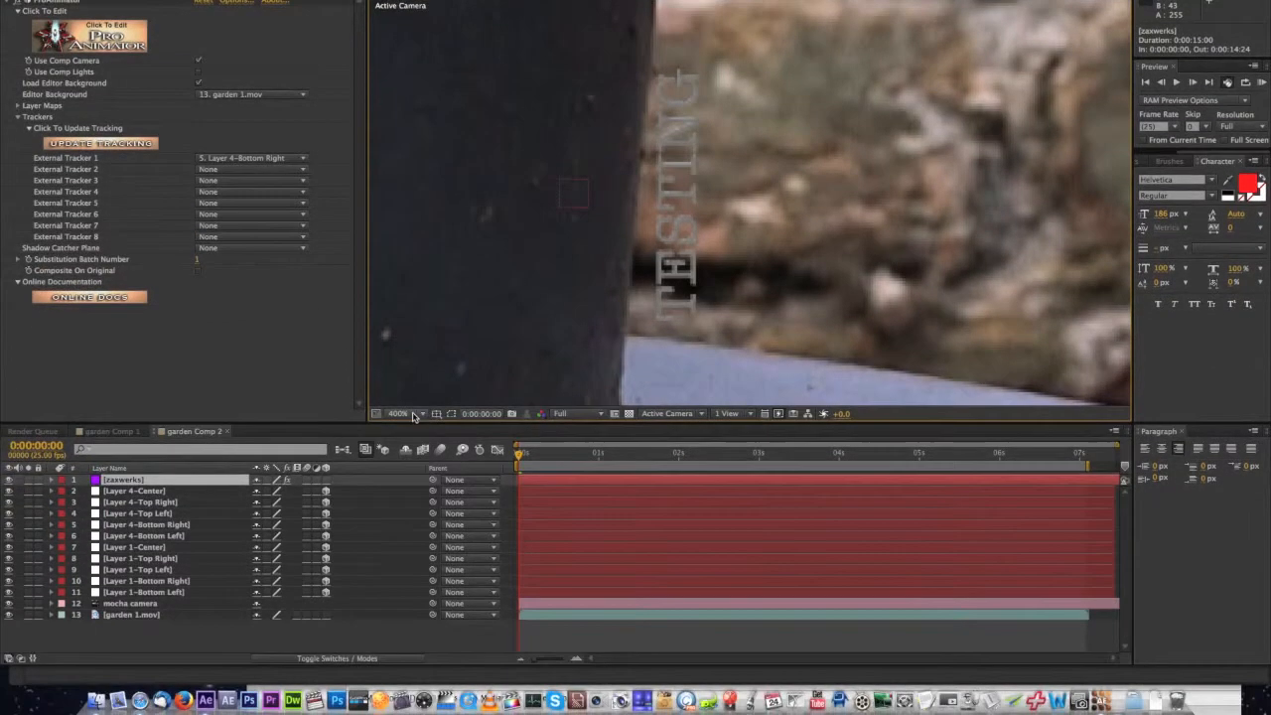
{"action": "left_click", "coordinate": [412, 487]}
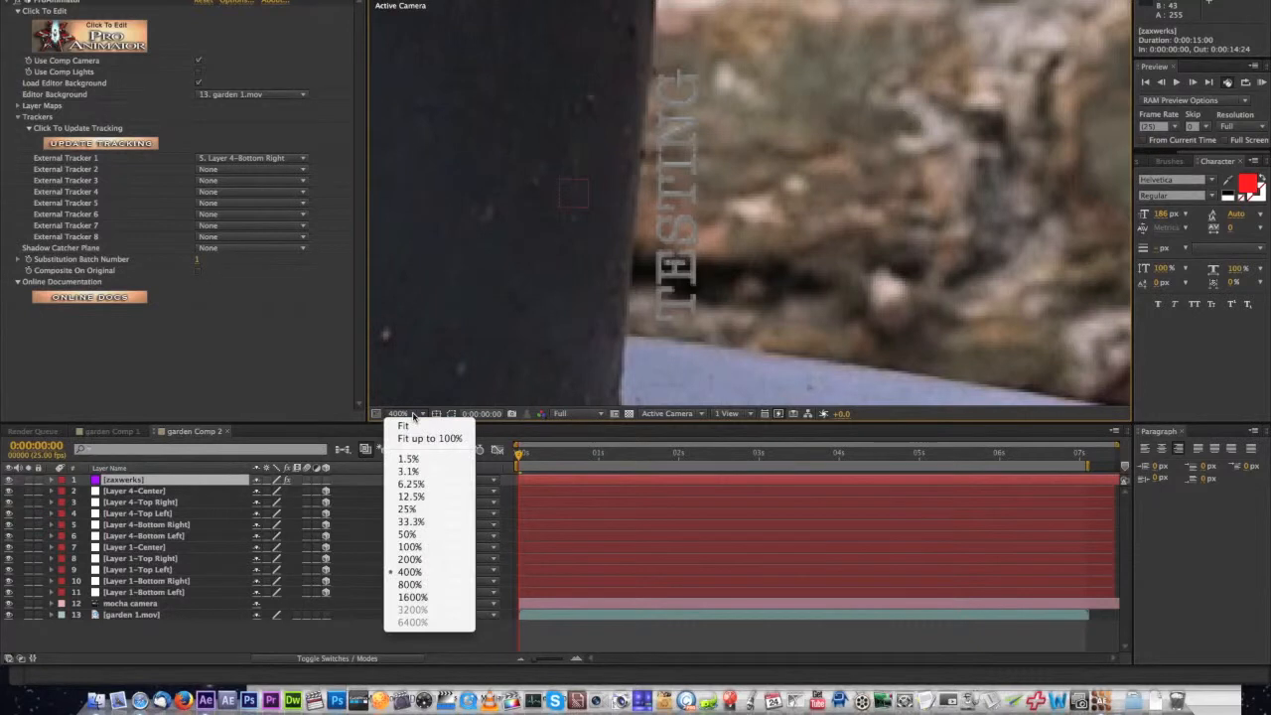
{"action": "left_click", "coordinate": [418, 439]}
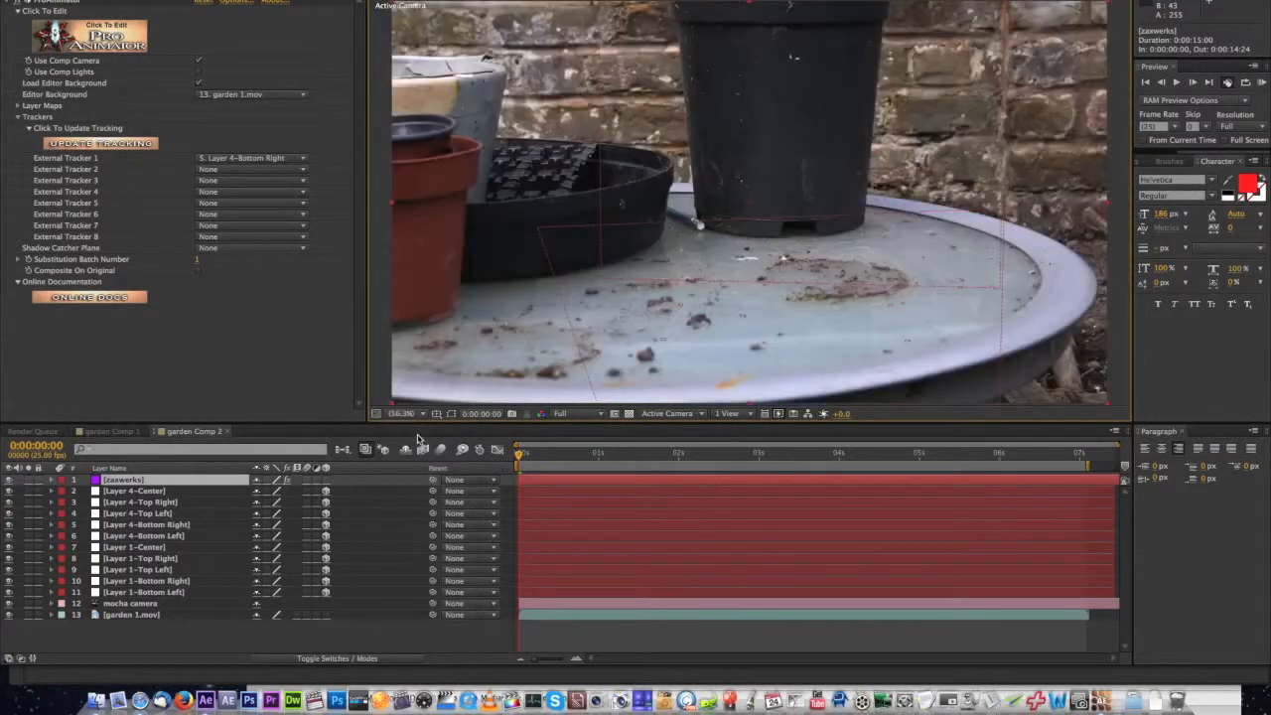